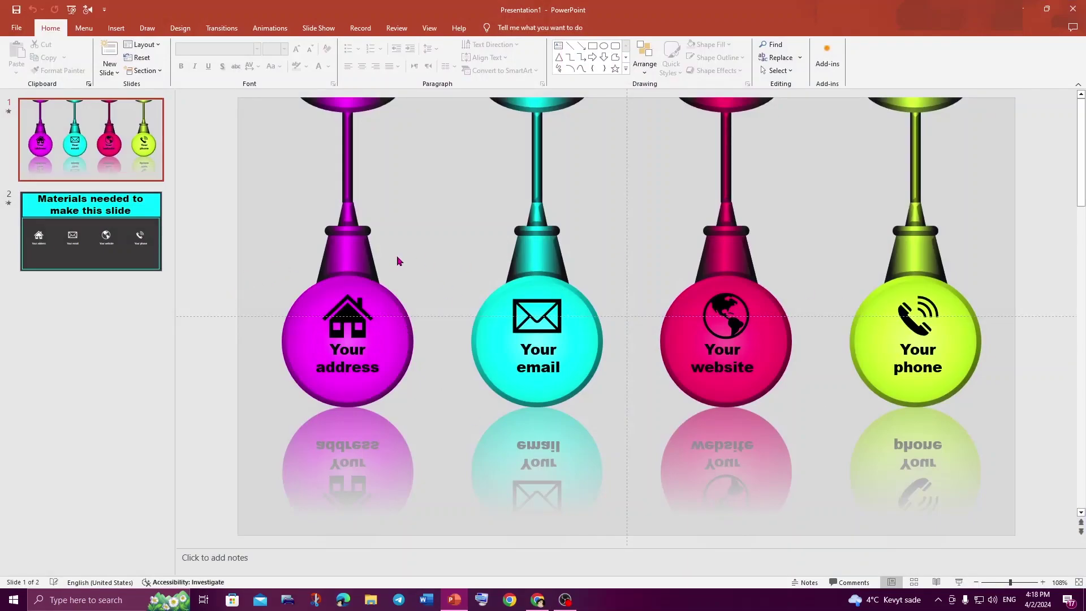
Preview the four bulbs' entrance animations, then start the slide show from this slide.
left_click(270, 28)
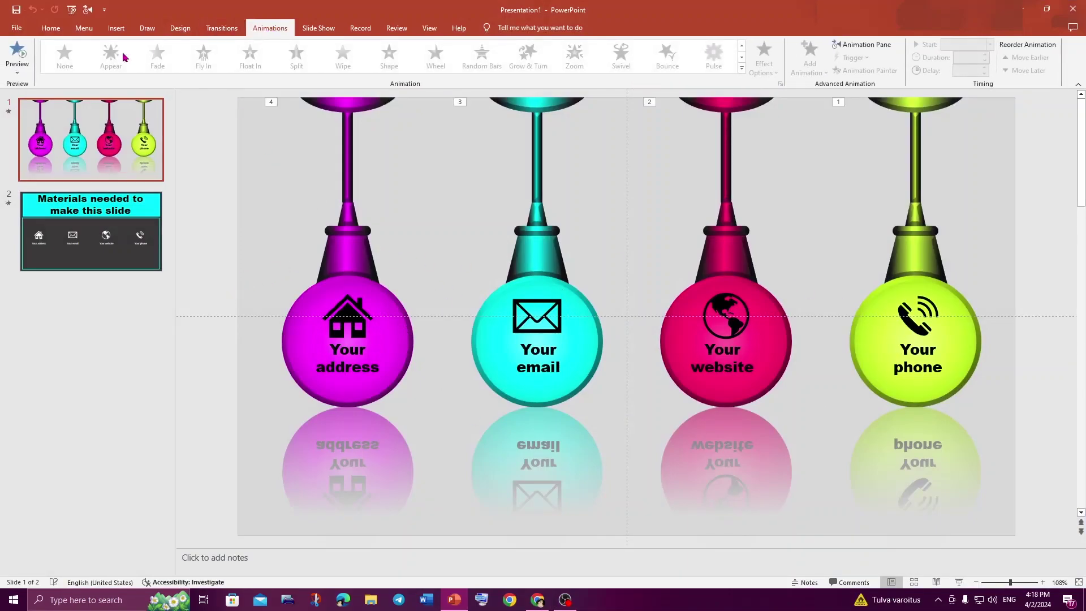
left_click(10, 53)
left_click(958, 582)
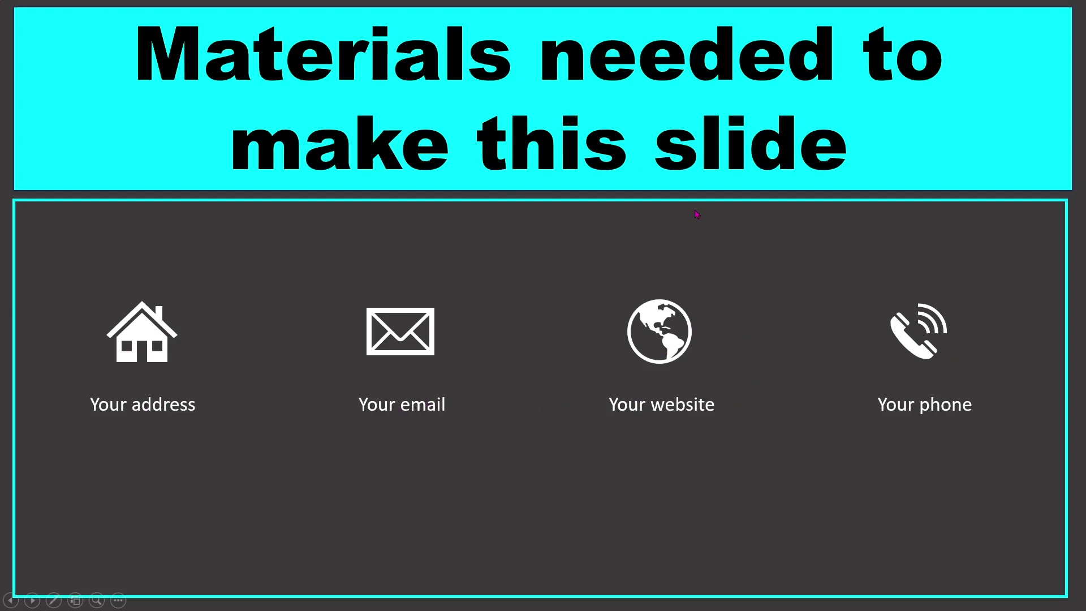
End the slide show to edit slide 2, 'Materials needed to make this slide'.
key("Escape")
Try moving the house and email icons, undoing each move.
left_click(486, 111)
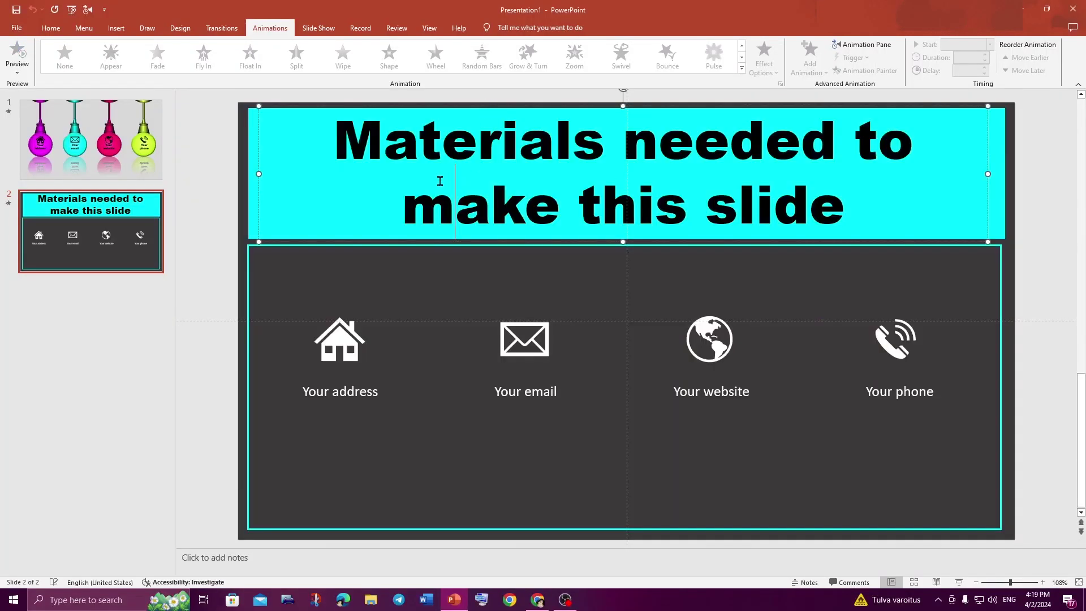
left_click(343, 346)
left_click_drag(343, 346, 343, 335)
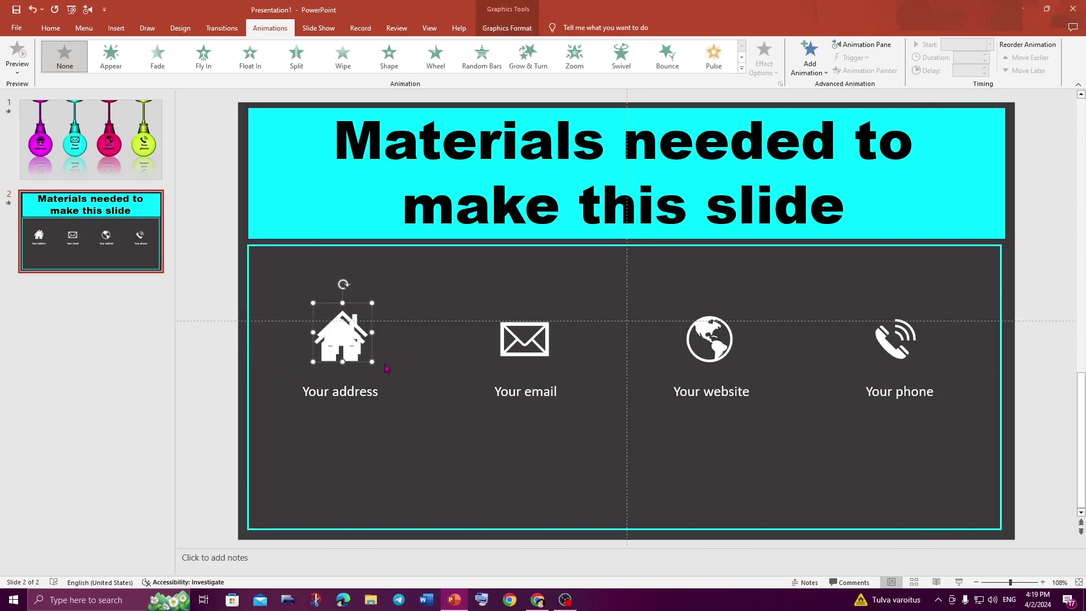
key("ctrl+z")
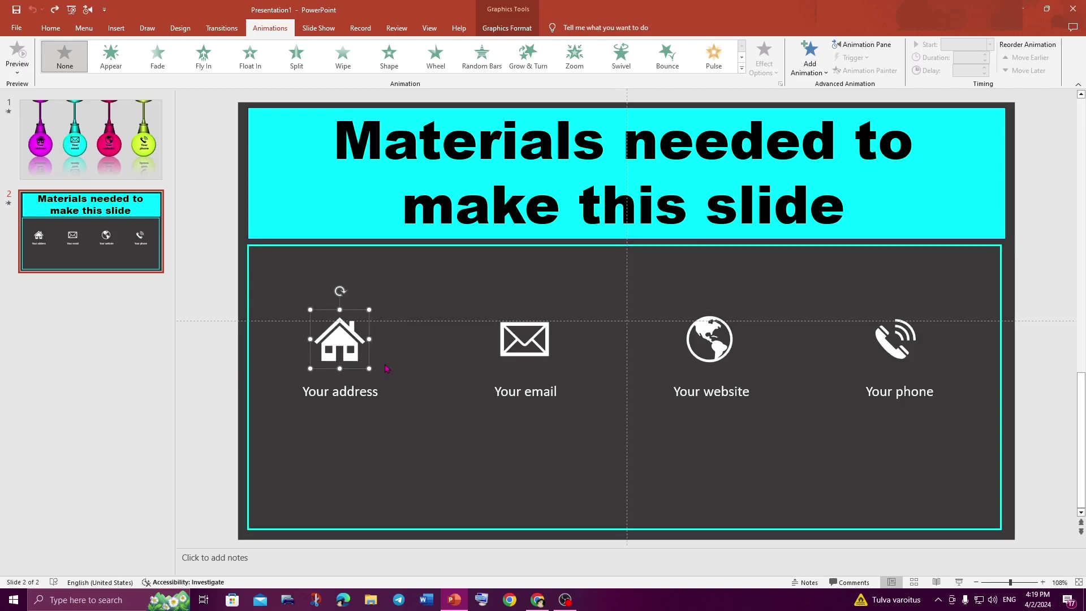
left_click(519, 338)
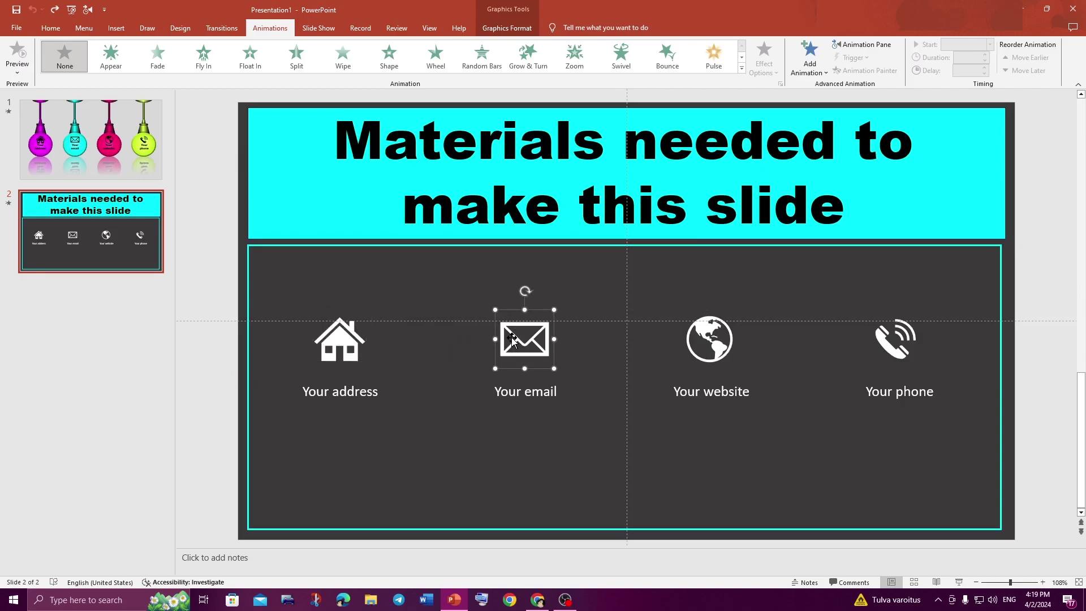
left_click_drag(513, 340, 545, 314)
key("ctrl+z")
Try moving the globe and phone icons, undoing each move.
left_click(706, 339)
left_click_drag(705, 339, 642, 305)
key("ctrl+z")
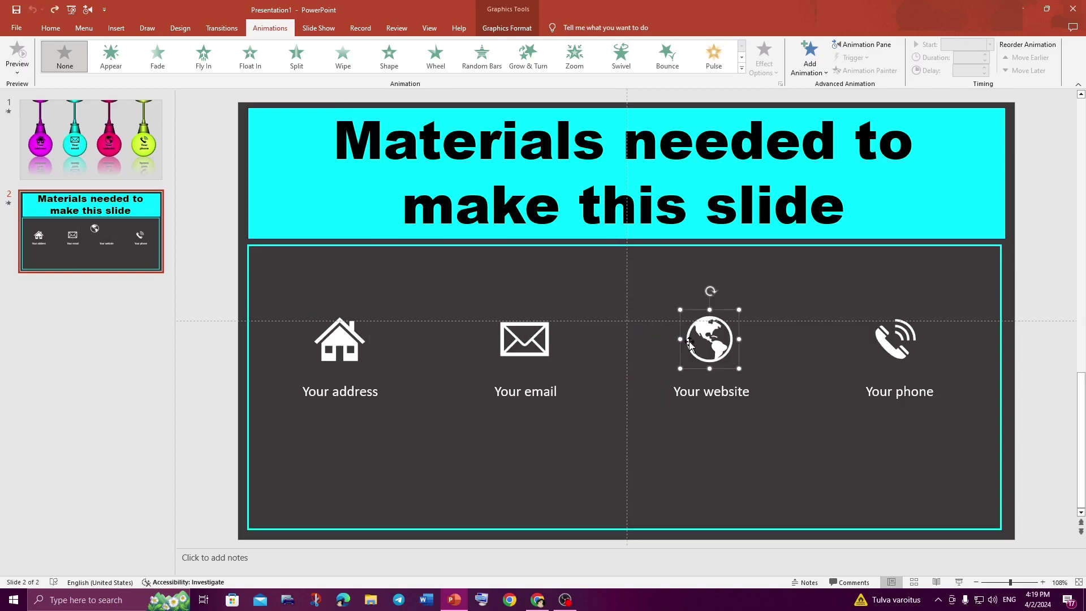
left_click(874, 337)
mouse_move(874, 336)
left_mouse_down()
mouse_move(828, 287)
mouse_move(776, 258)
left_mouse_up()
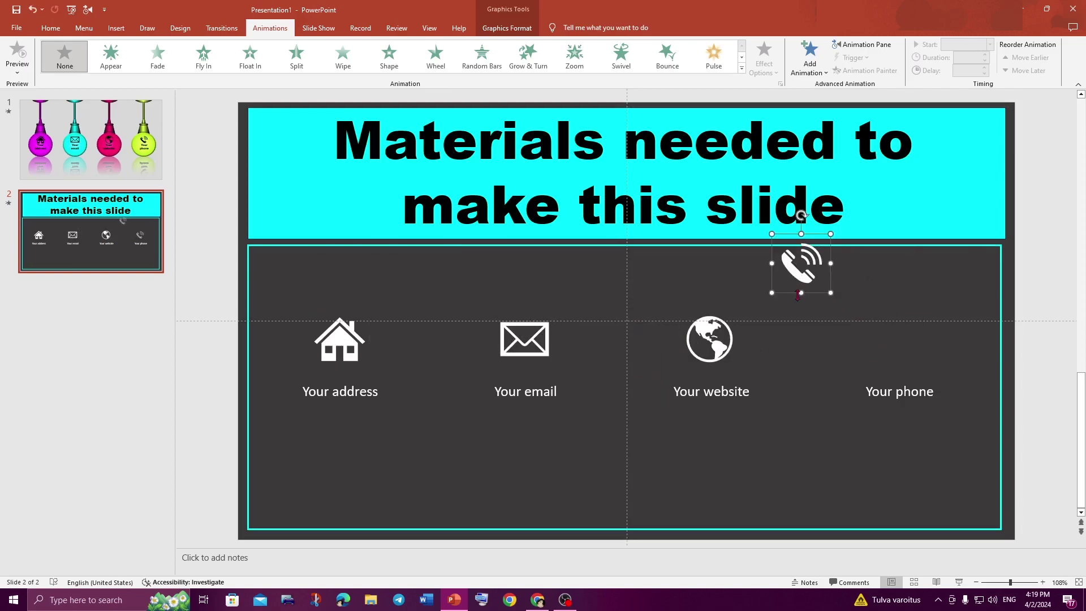
key("ctrl+z")
Select the website, email, address and phone labels, undo the last change, and return to slide 1.
left_click(735, 393)
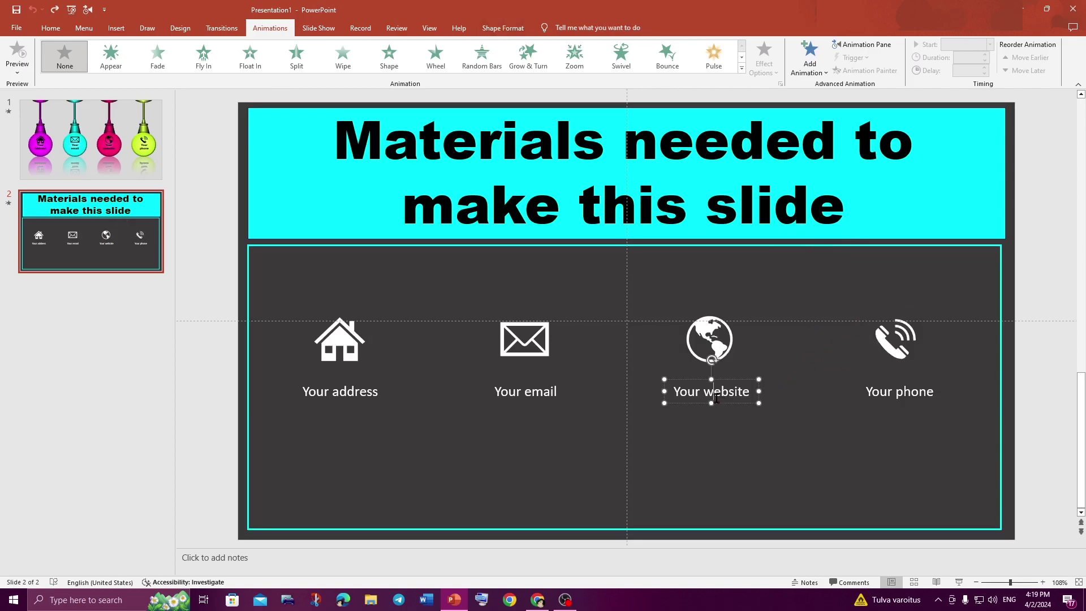
left_click(526, 396)
left_click(315, 394)
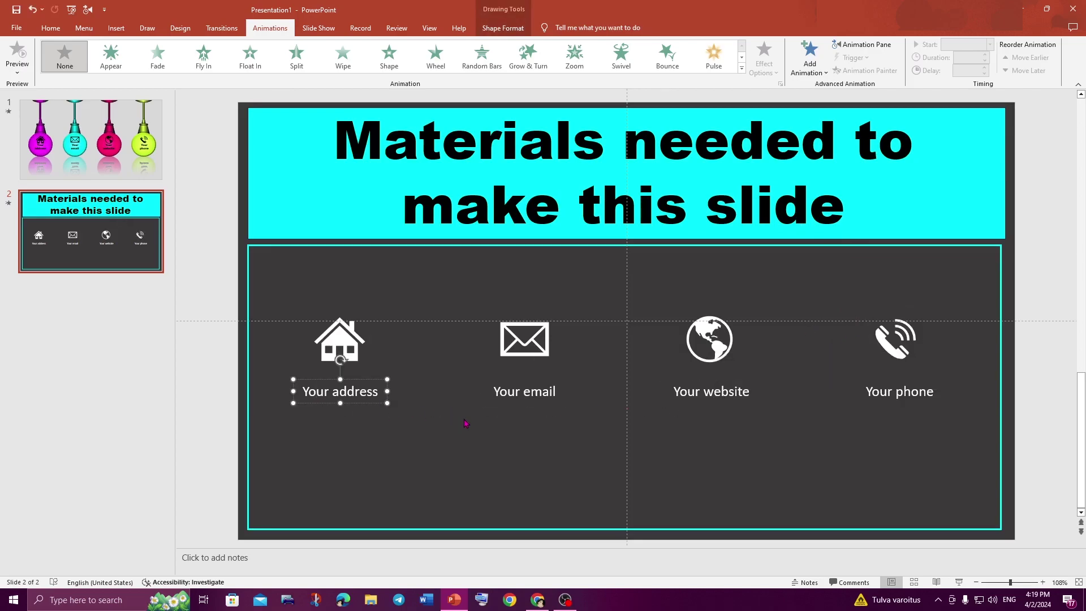
key("ctrl+z")
left_click(854, 384)
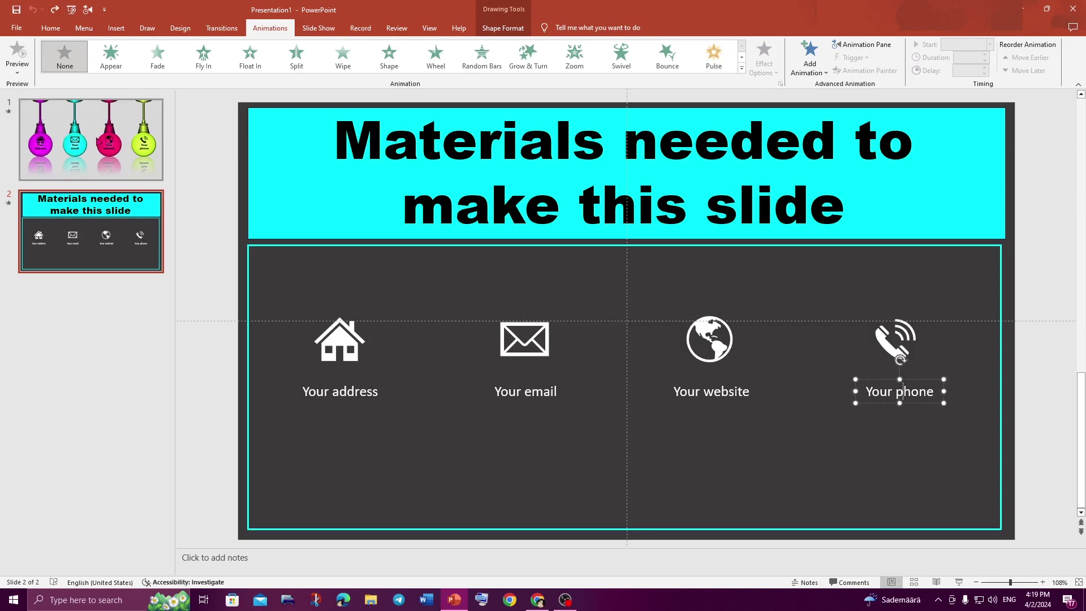
key("Page_Up")
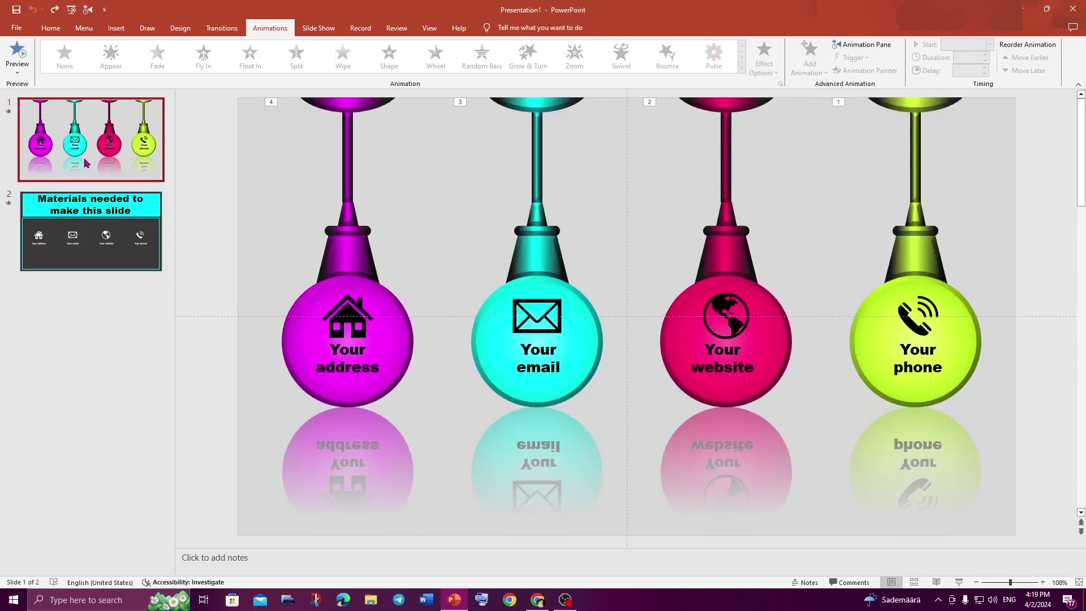
Create a new blank presentation from the File menu.
left_click(16, 27)
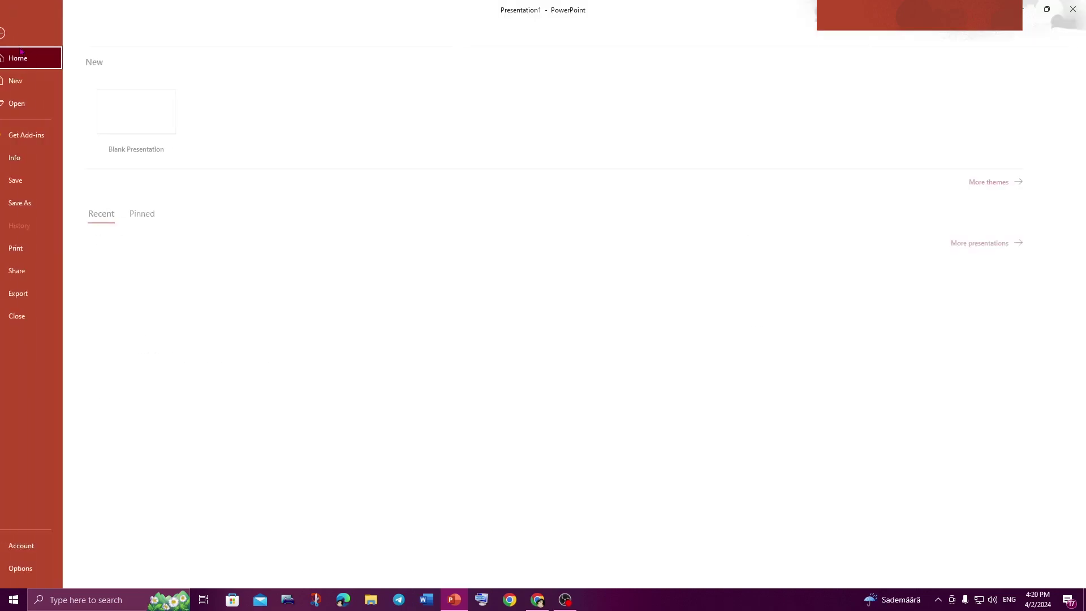
left_click(25, 82)
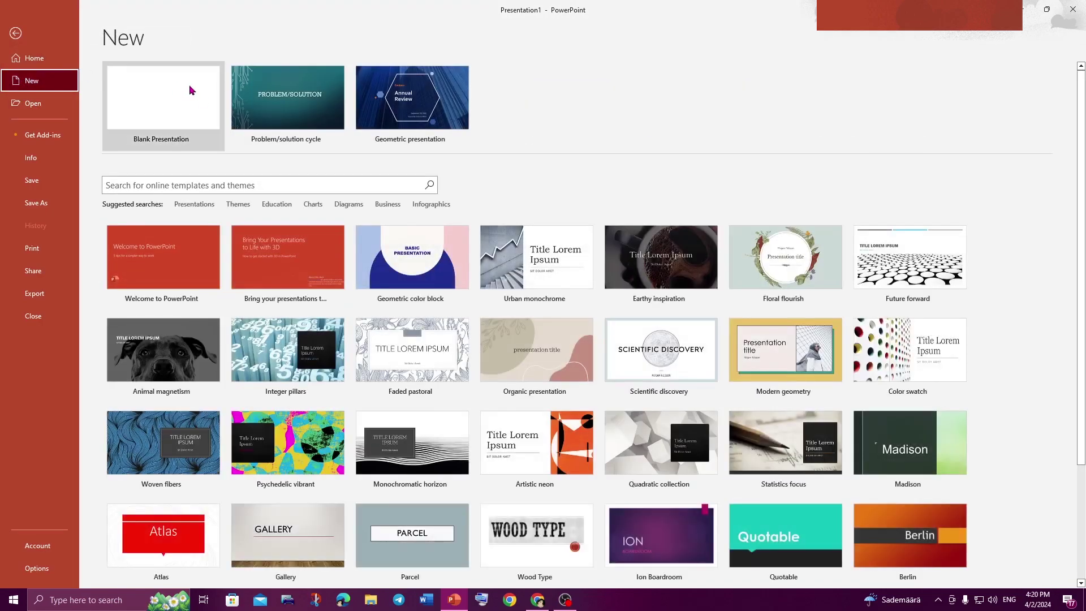
left_click(150, 106)
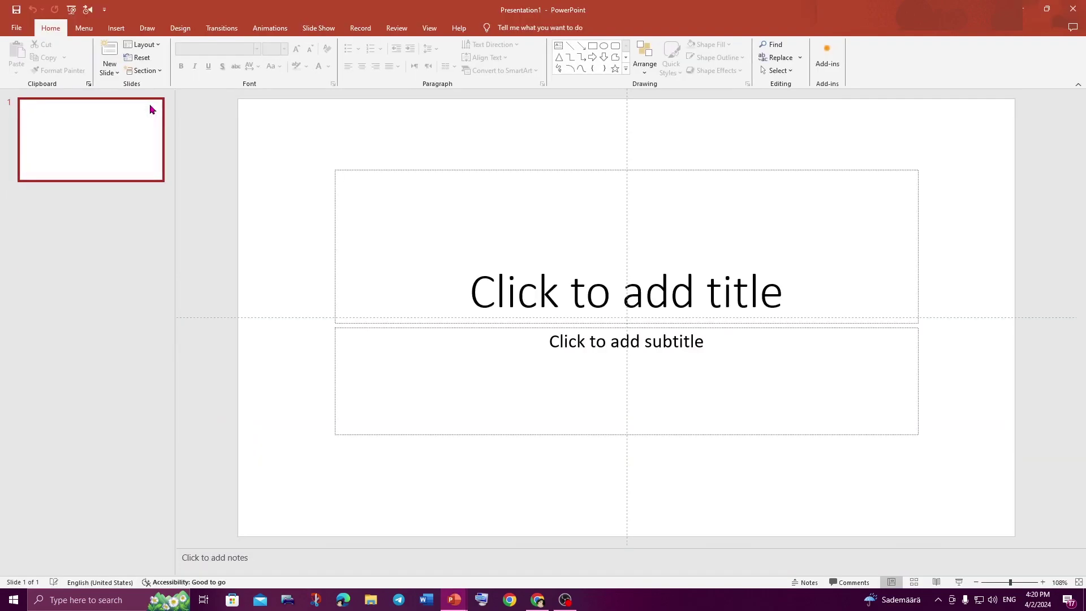
Add a Blank-layout slide and delete the original title slide.
left_click(109, 69)
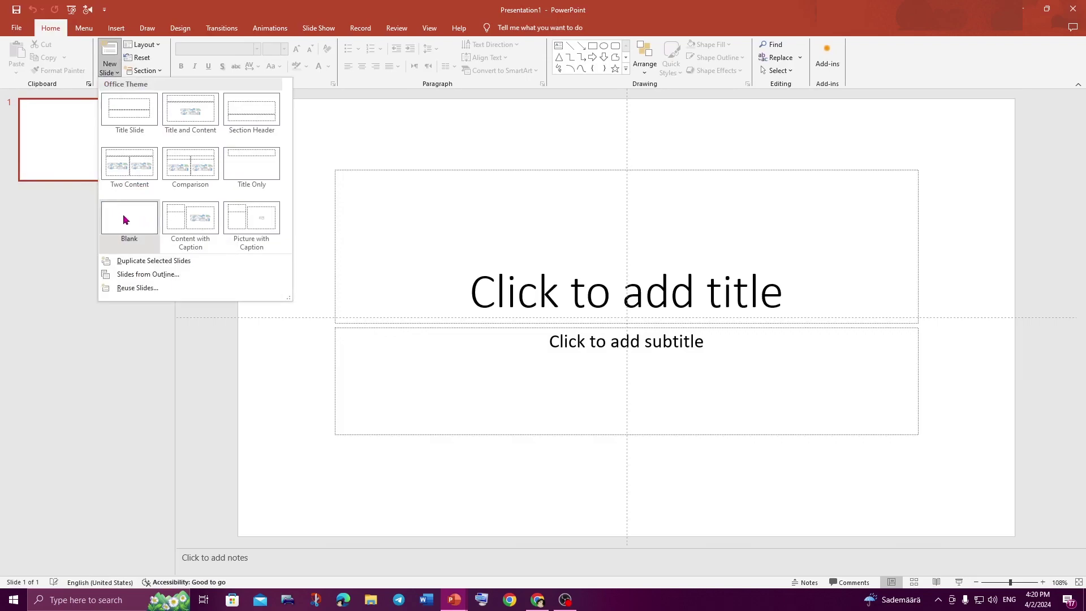
left_click(123, 219)
left_click(110, 155)
key("Delete")
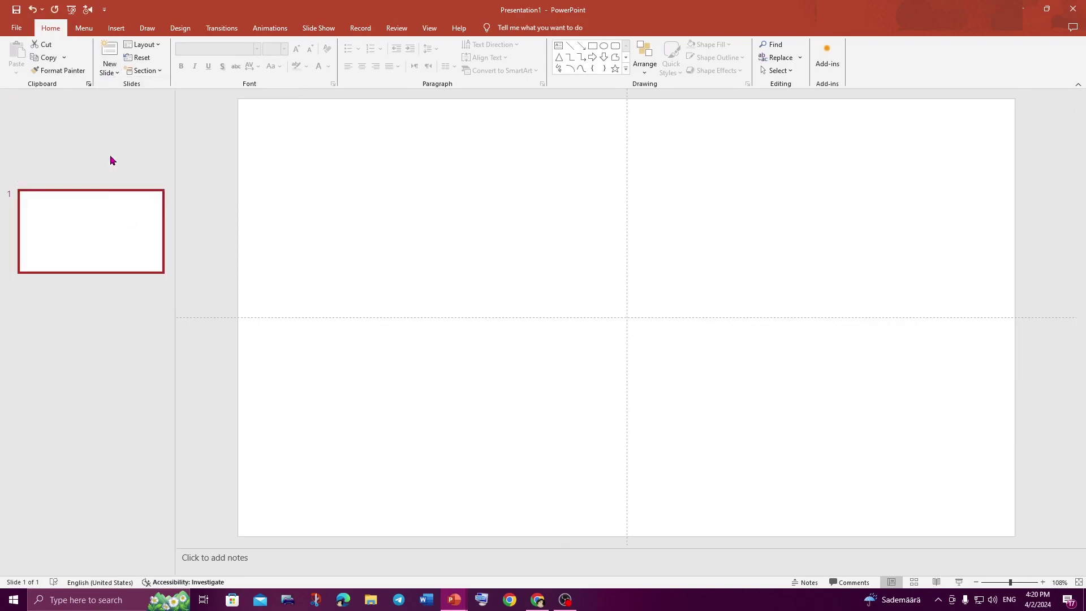
left_click(321, 271)
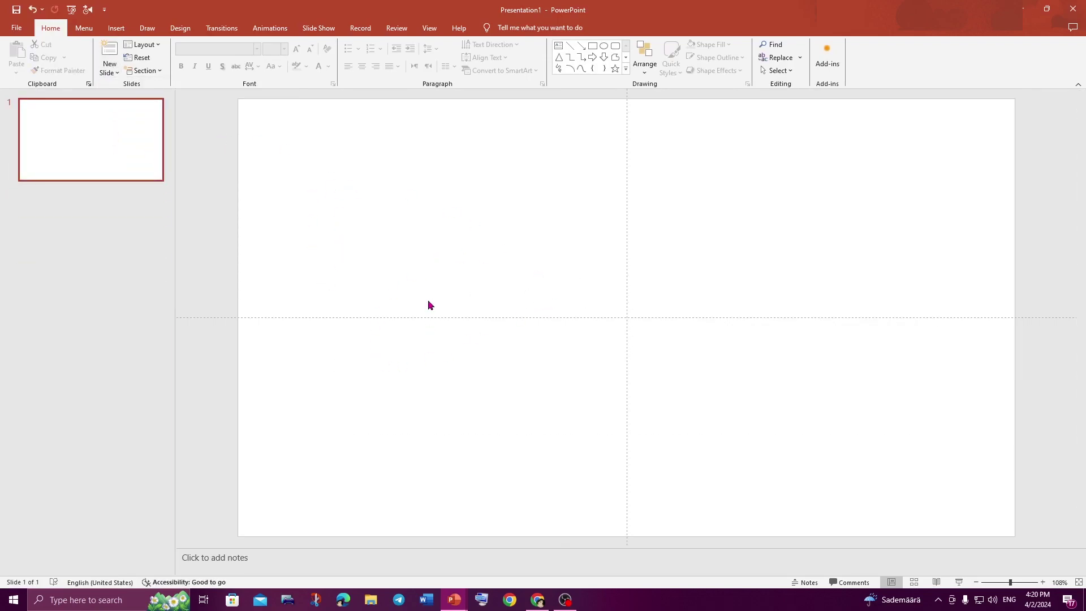
left_click(625, 69)
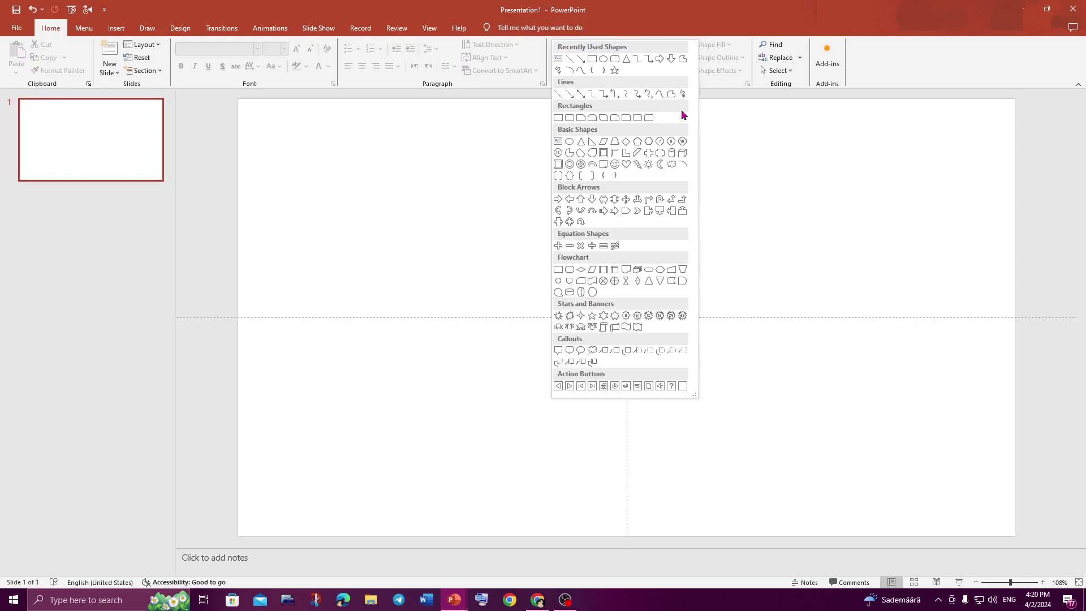
Draw a small blue trapezoid as the bulb neck.
left_click(615, 142)
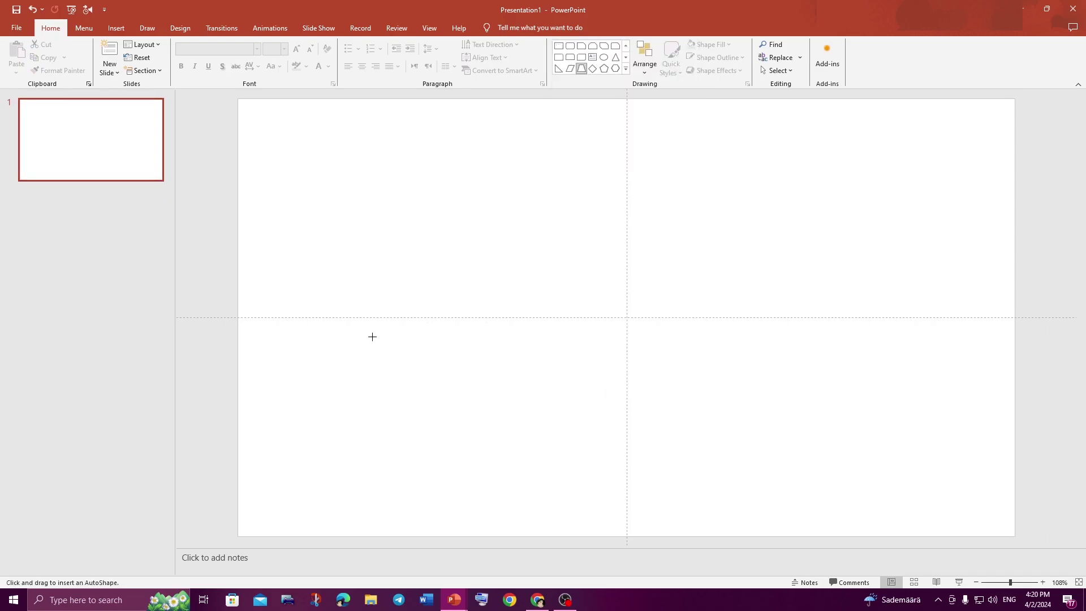
mouse_move(327, 273)
left_mouse_down()
mouse_move(373, 316)
mouse_move(356, 309)
left_mouse_up()
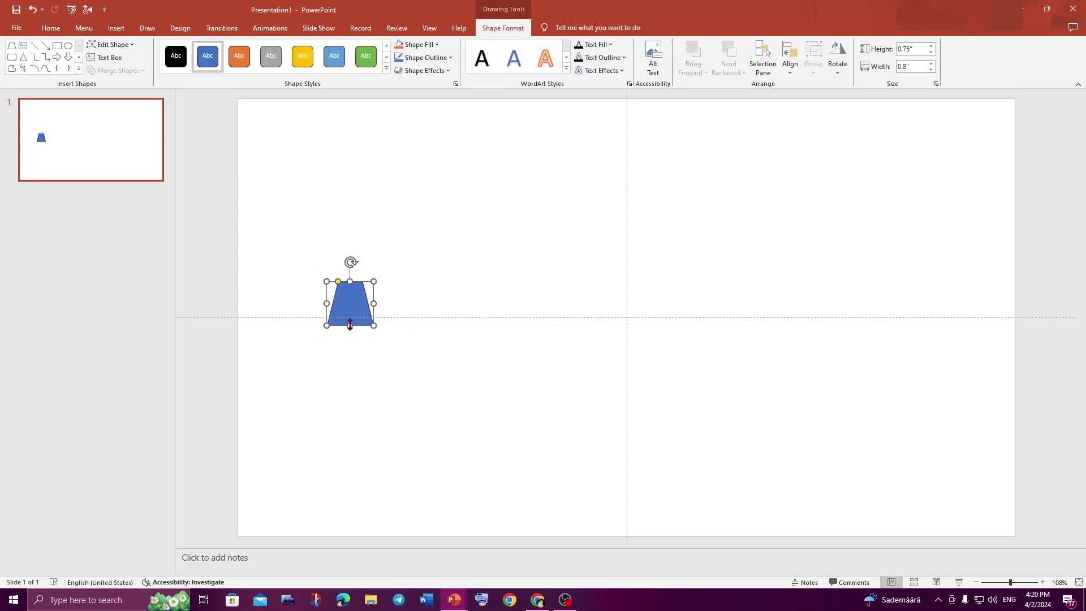
left_click(486, 253)
Draw a 2.24-inch circle and centre it directly under the trapezoid neck.
left_click(626, 68)
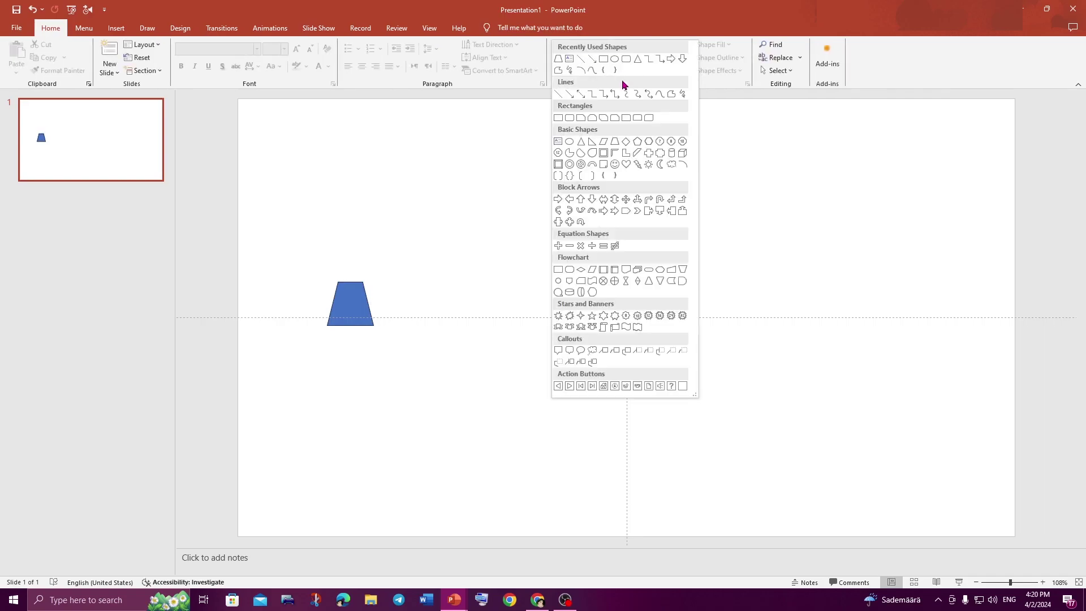
left_click(614, 60)
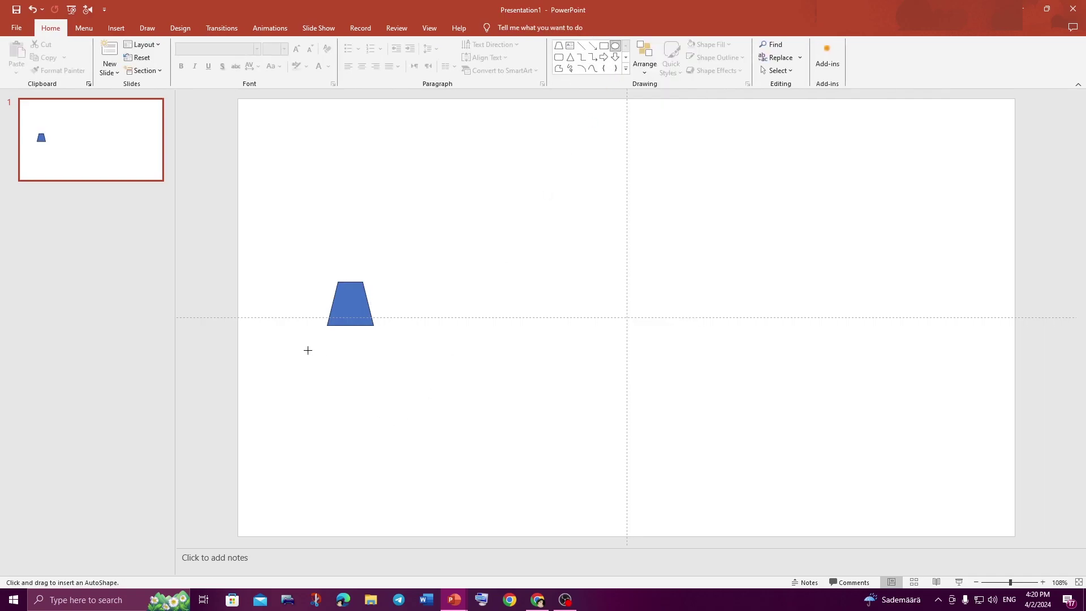
left_click_drag(339, 380, 433, 479)
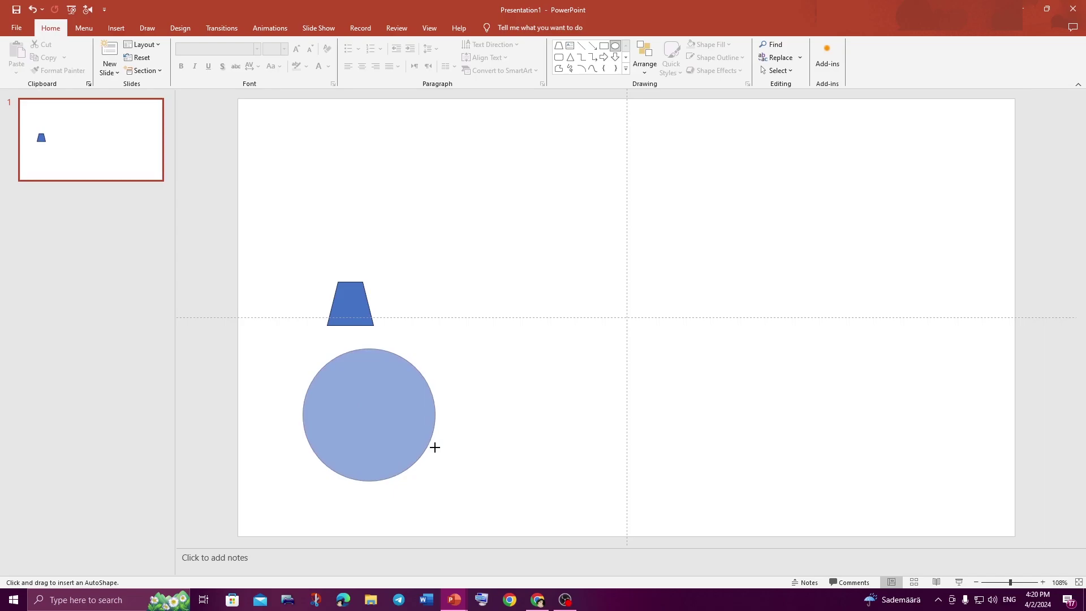
left_click_drag(388, 407, 378, 389)
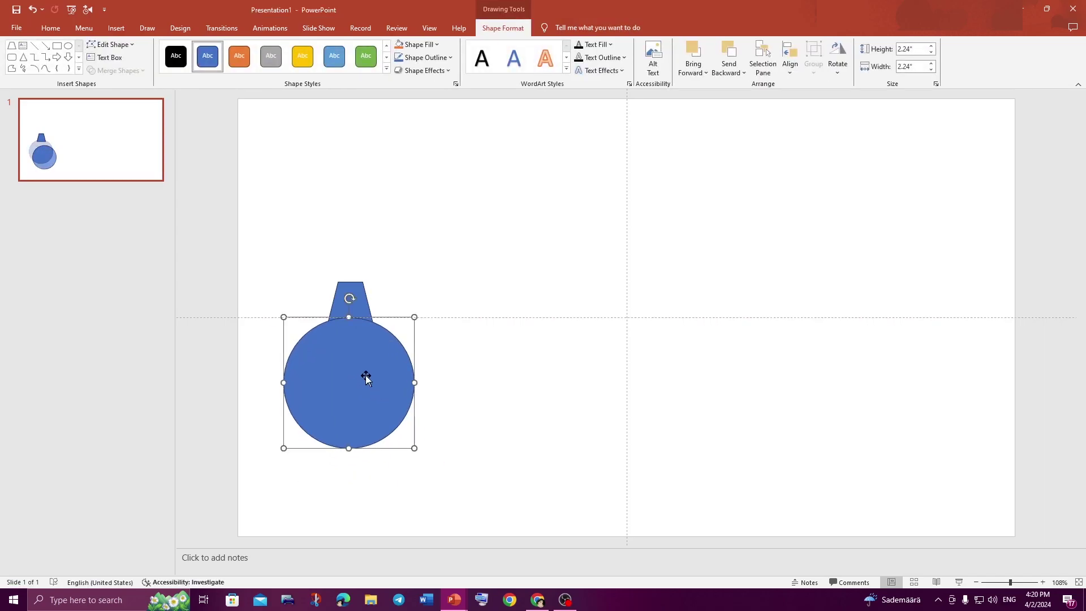
left_click_drag(362, 375, 364, 375)
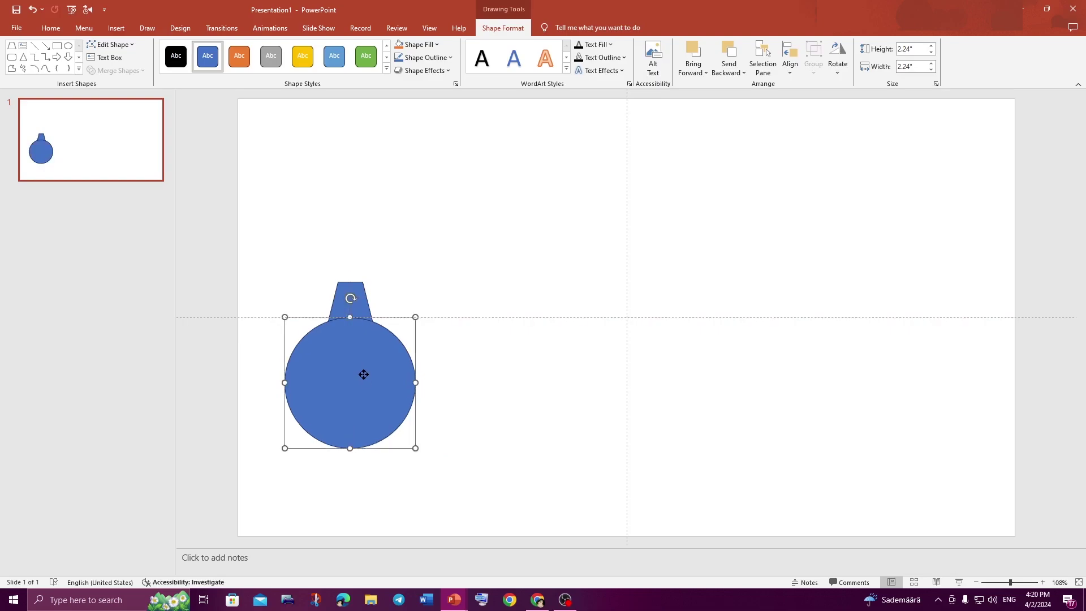
Duplicate the neck and circle into three more evenly spaced bulb copies.
left_click(456, 389)
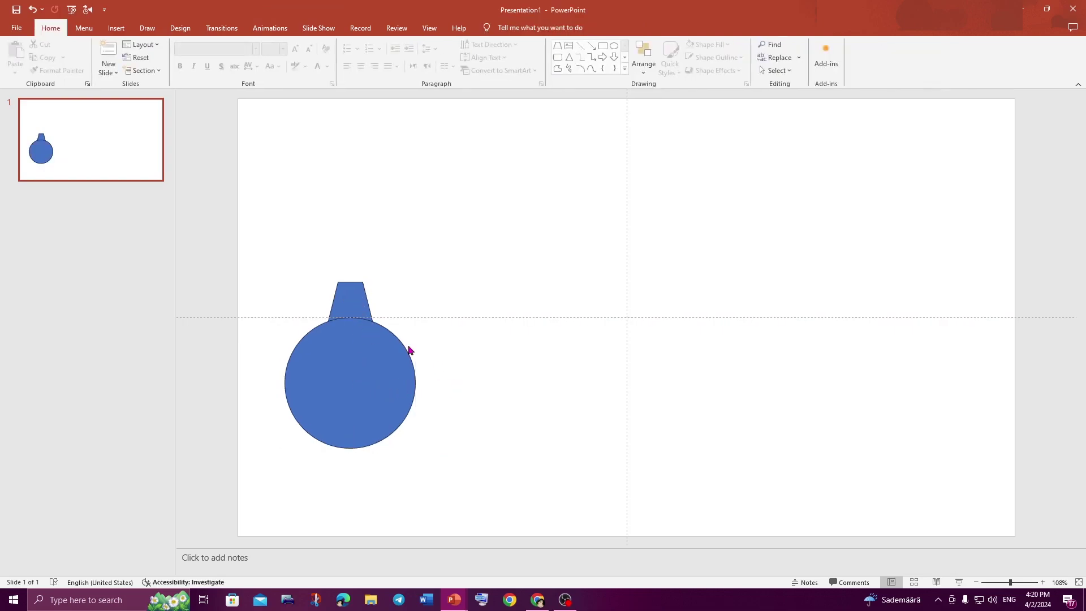
left_click(351, 301)
left_click(347, 383, "shift")
key("ctrl+d")
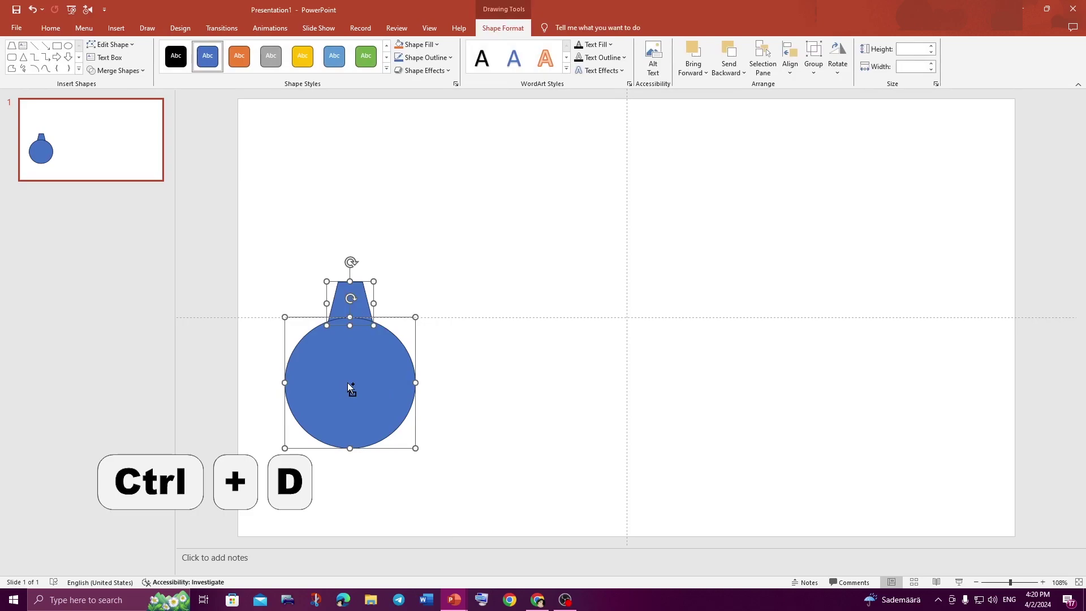
left_click_drag(347, 383, 510, 375)
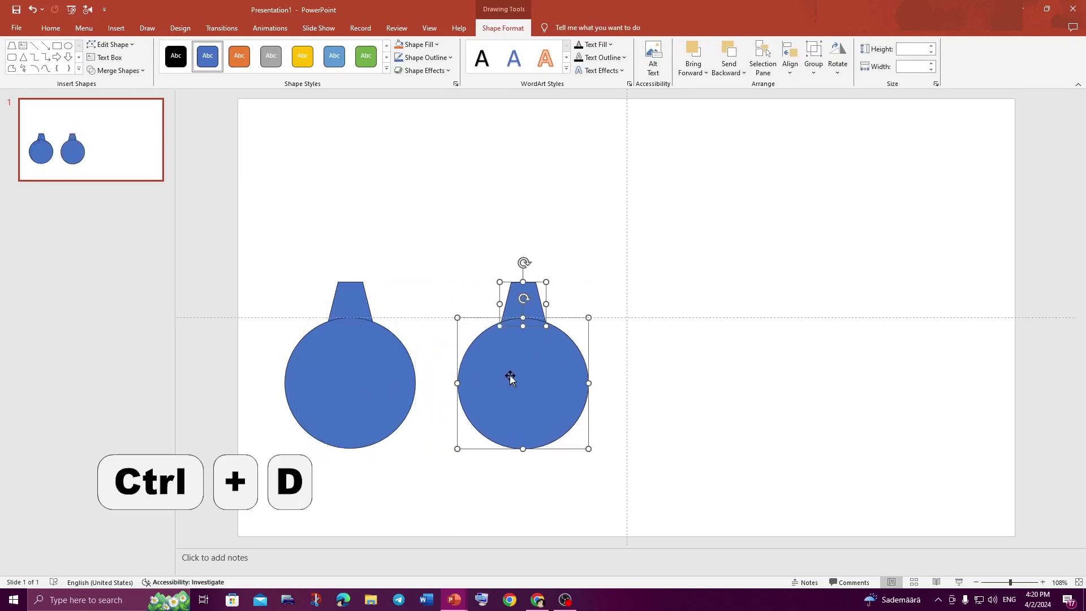
key("ctrl+d")
key("ctrl+d")
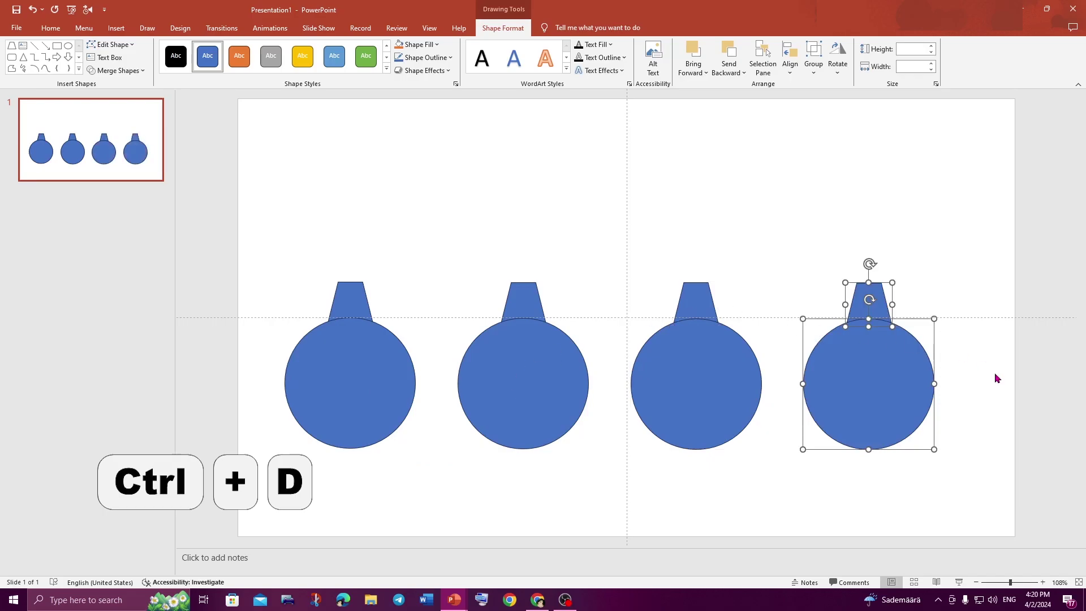
Select and delete the three right-hand bulbs, leaving only the leftmost one.
left_click(999, 378)
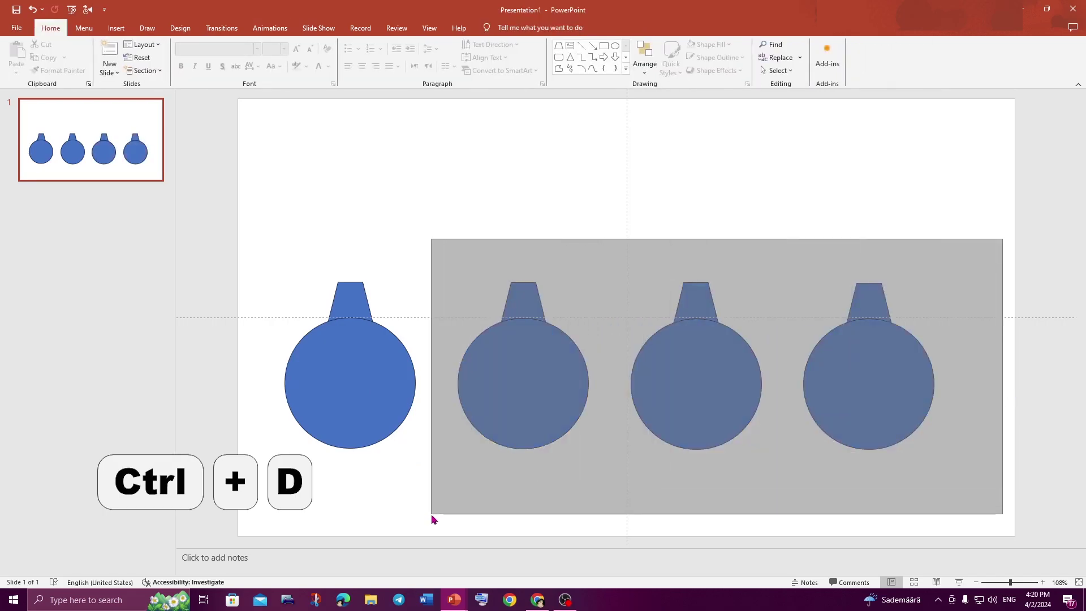
left_click_drag(854, 412, 431, 514)
key("Delete")
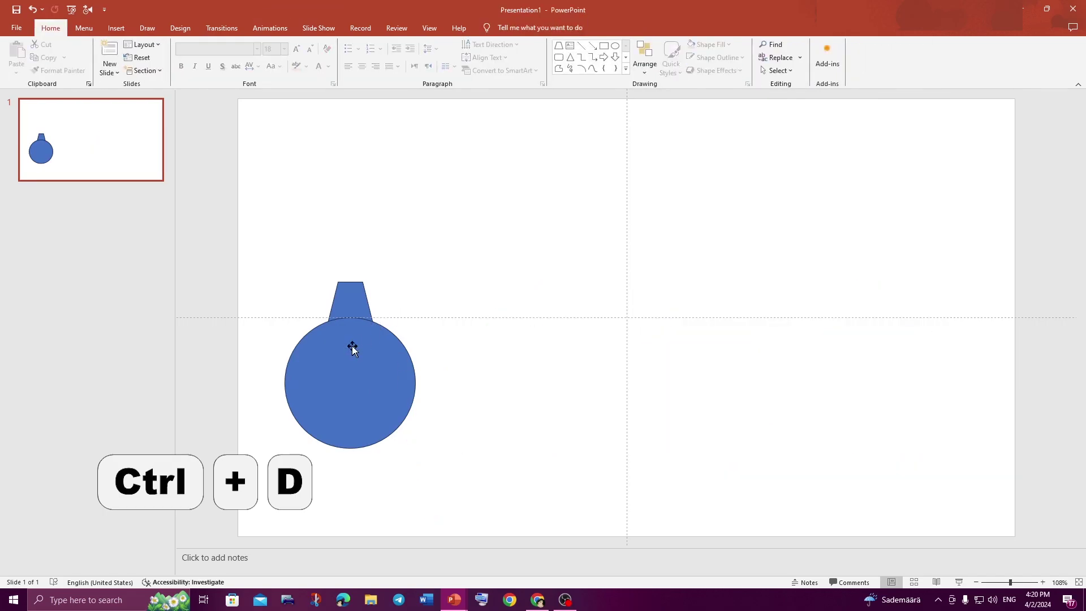
left_click(373, 322)
left_click(541, 252)
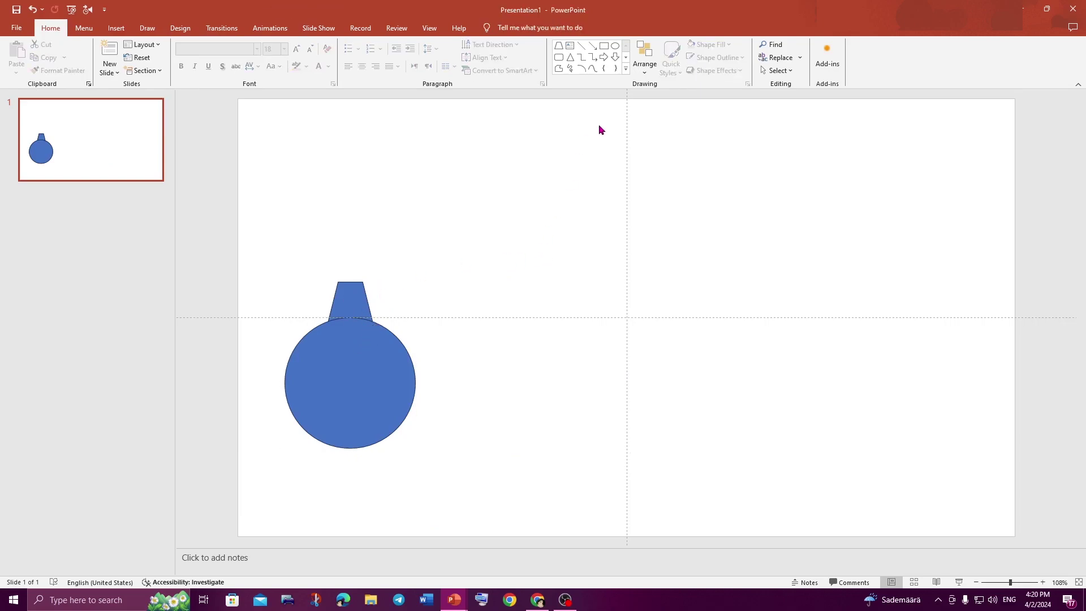
Draw a 0.46-inch-wide rectangle on top of the neck and round its corners.
left_click(625, 70)
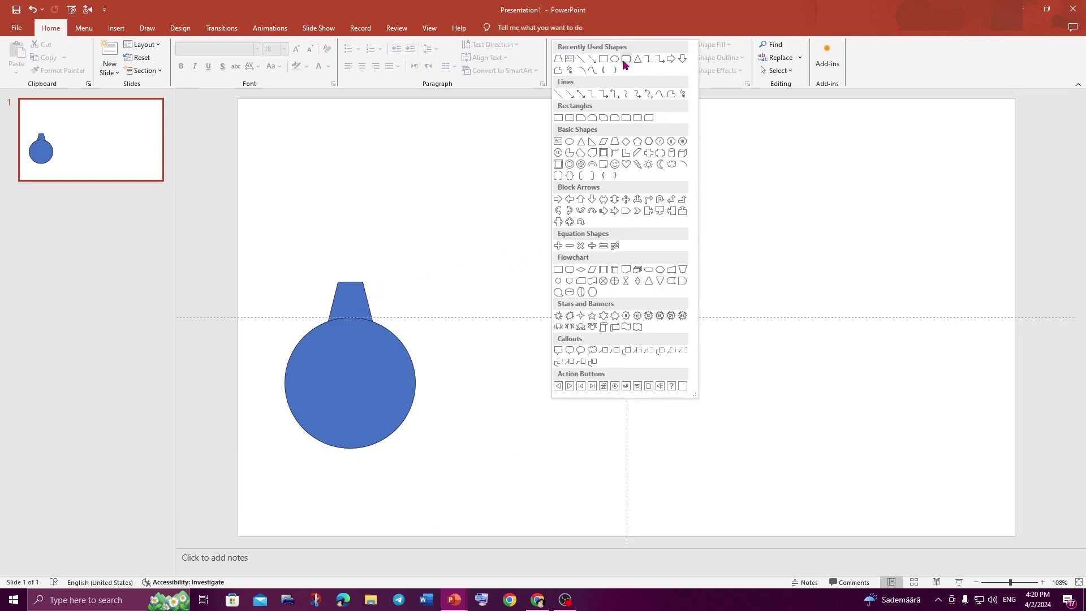
left_click(624, 61)
left_click_drag(337, 266, 373, 275)
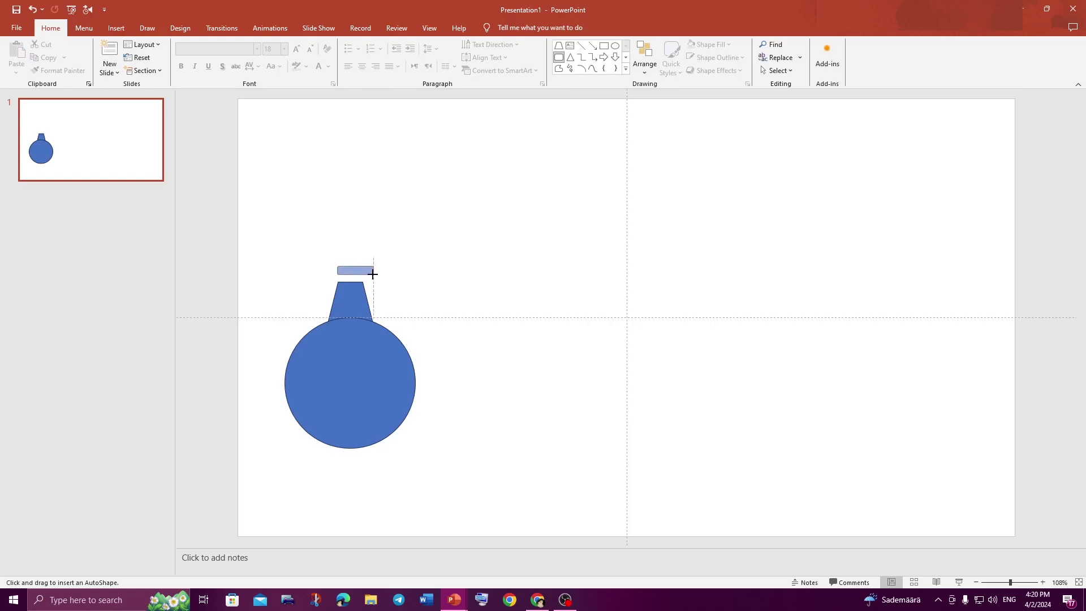
scroll(398, 298, "up", 5, "ctrl")
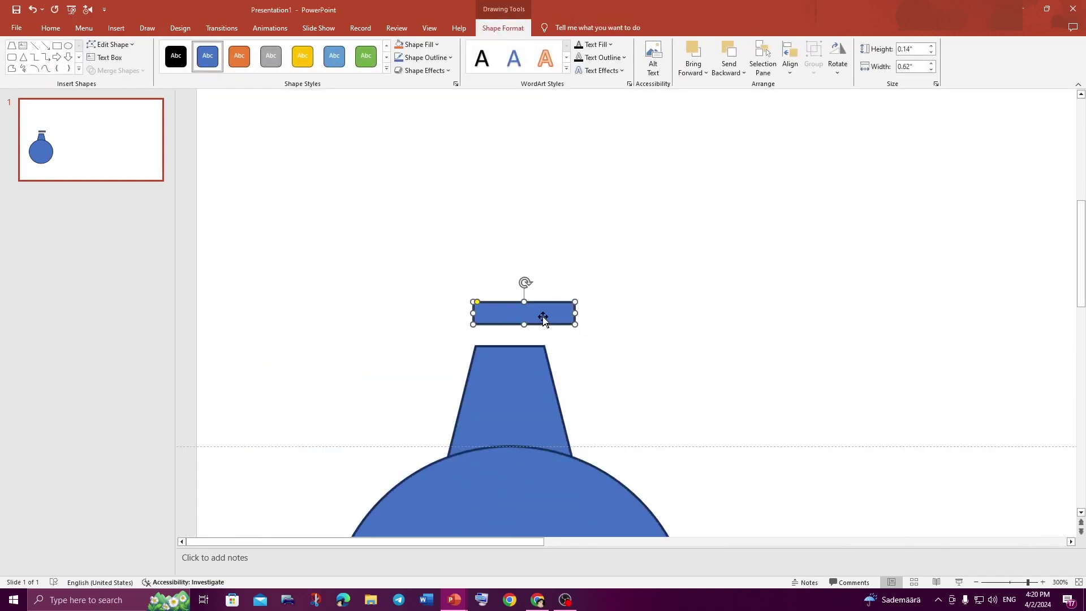
mouse_move(543, 315)
left_mouse_down()
mouse_move(531, 338)
mouse_move(555, 336)
mouse_move(544, 336)
left_mouse_up()
mouse_move(459, 336)
left_mouse_down()
mouse_move(507, 334)
mouse_move(484, 325)
left_mouse_up()
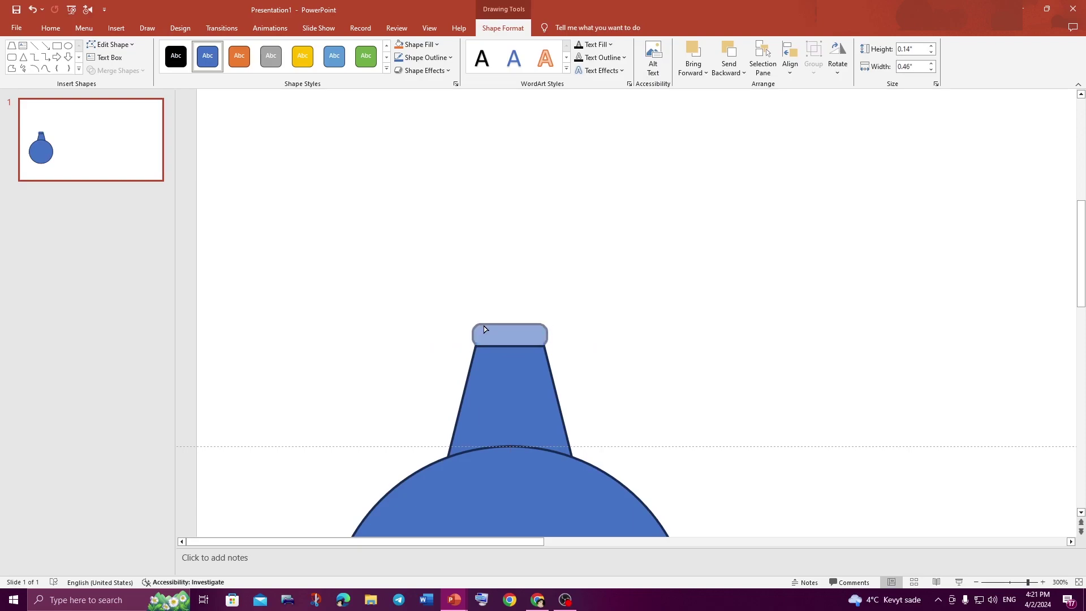
left_click(632, 300)
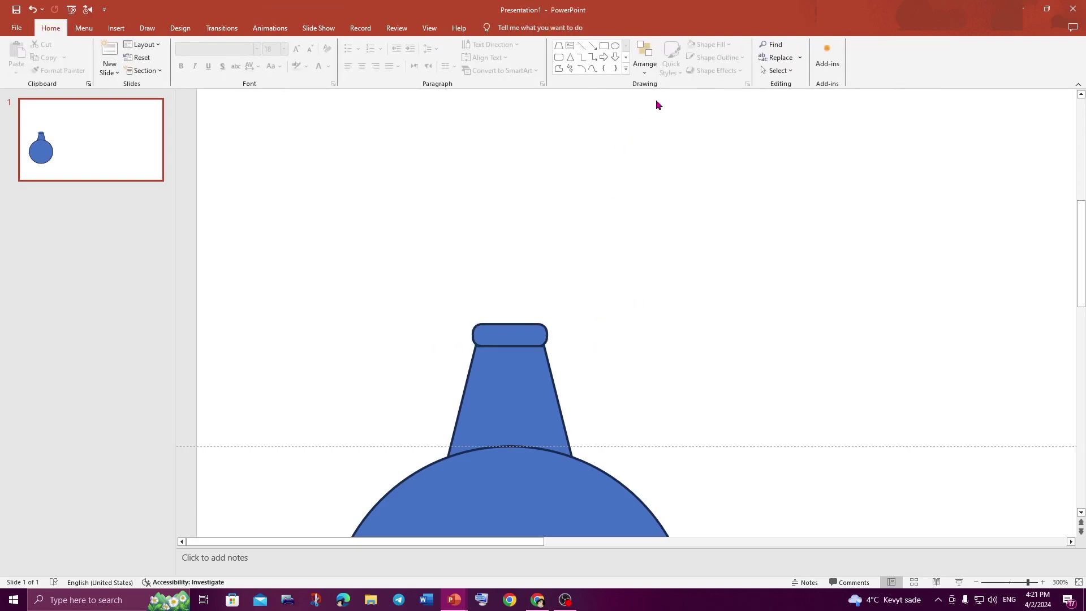
Draw a narrow 0.31-inch-tall trapezoid tip above the rounded band.
left_click(626, 68)
left_click(615, 142)
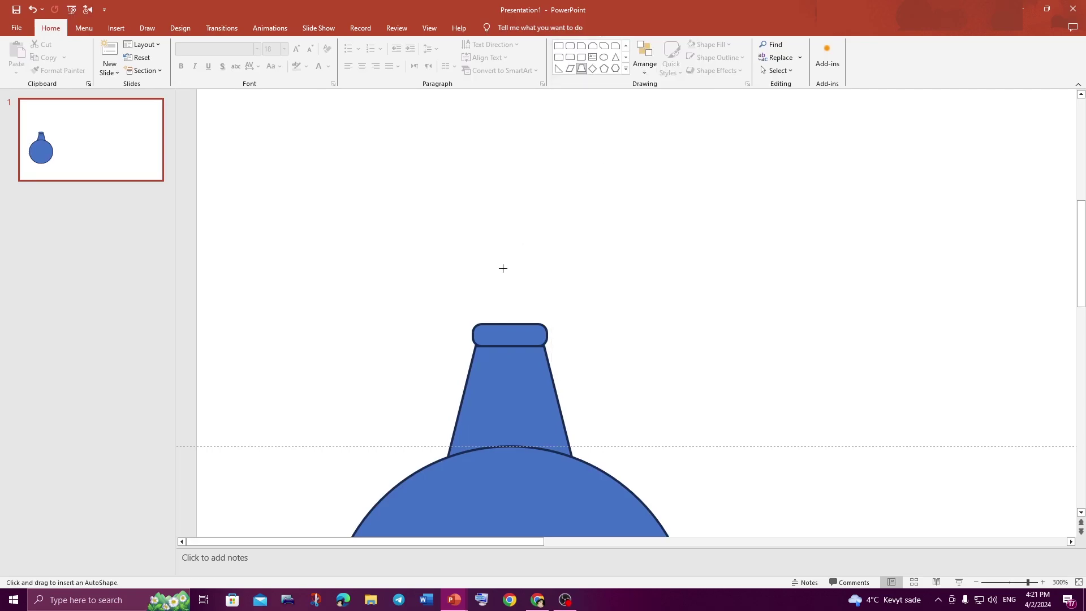
left_click_drag(497, 263, 526, 314)
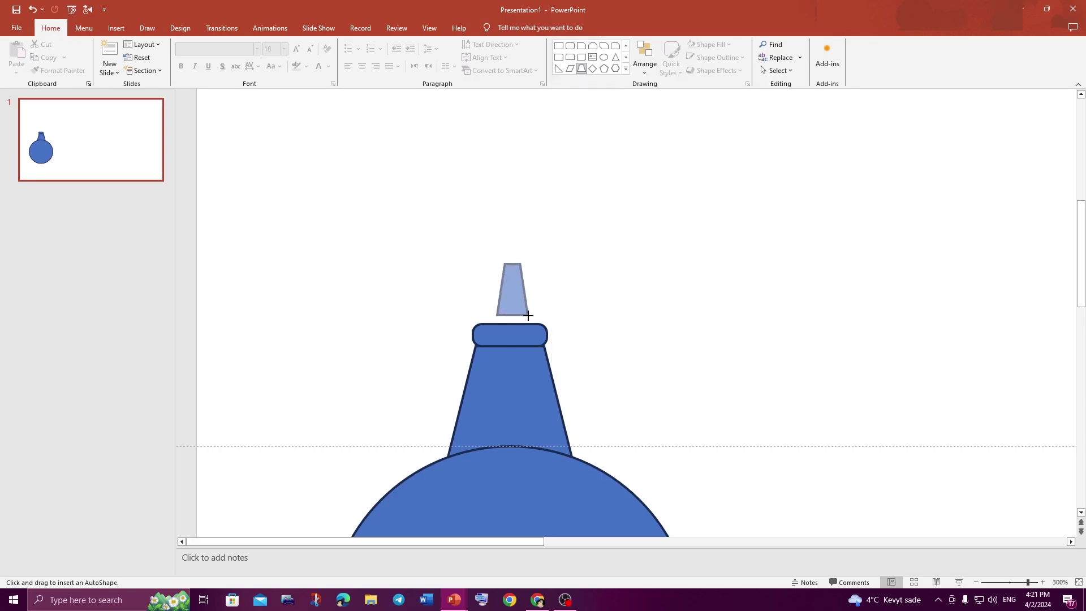
left_click_drag(526, 314, 512, 300)
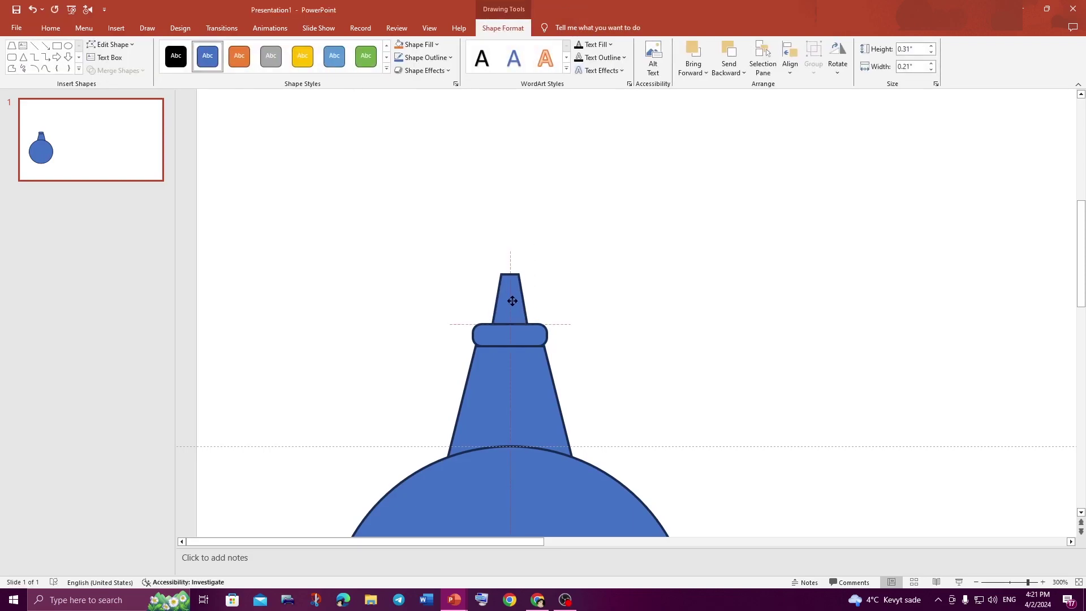
Draw a thin 0.11-inch-wide rectangle rising up from the bulb's tip.
left_click(556, 258)
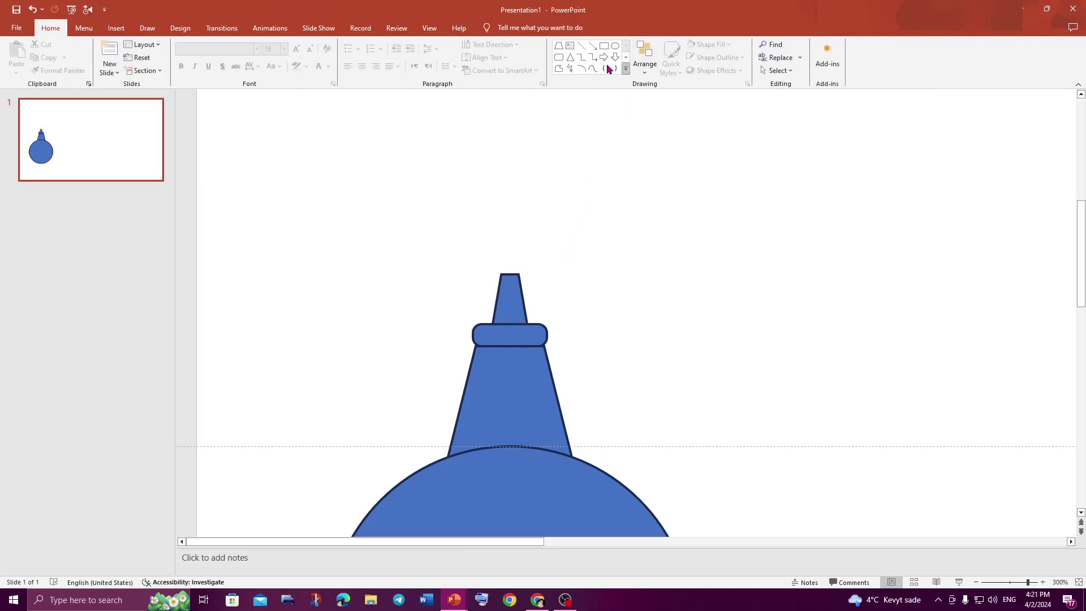
left_click(625, 69)
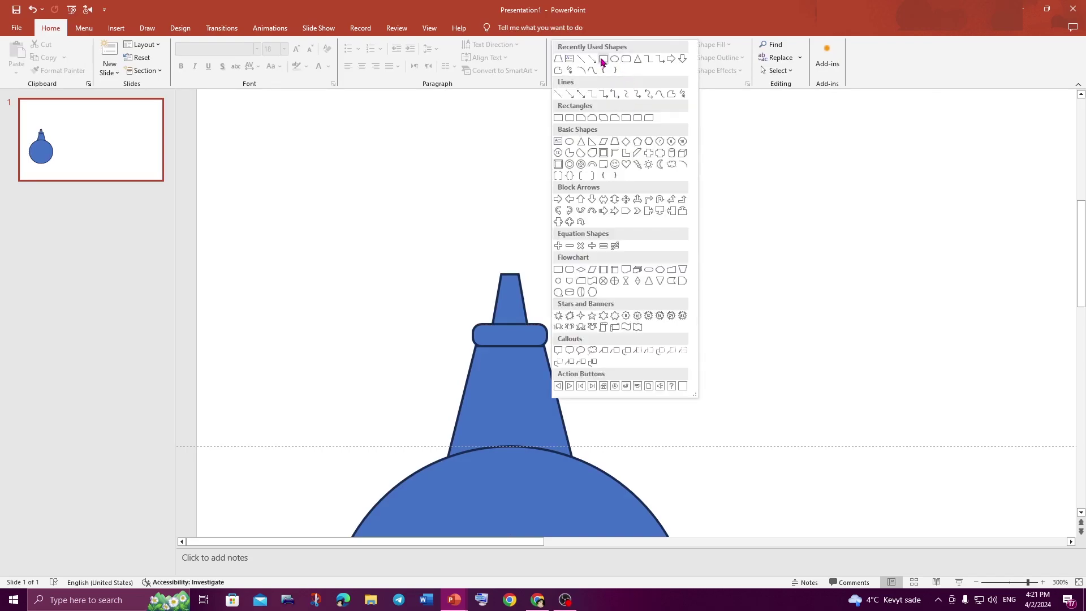
left_click(604, 60)
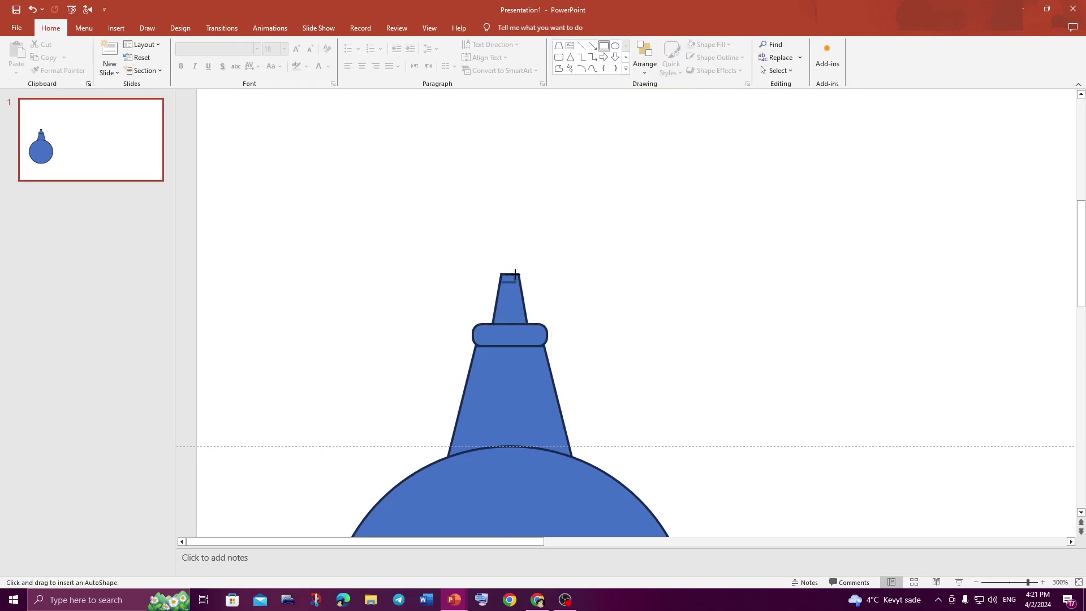
left_click_drag(519, 274, 520, 140)
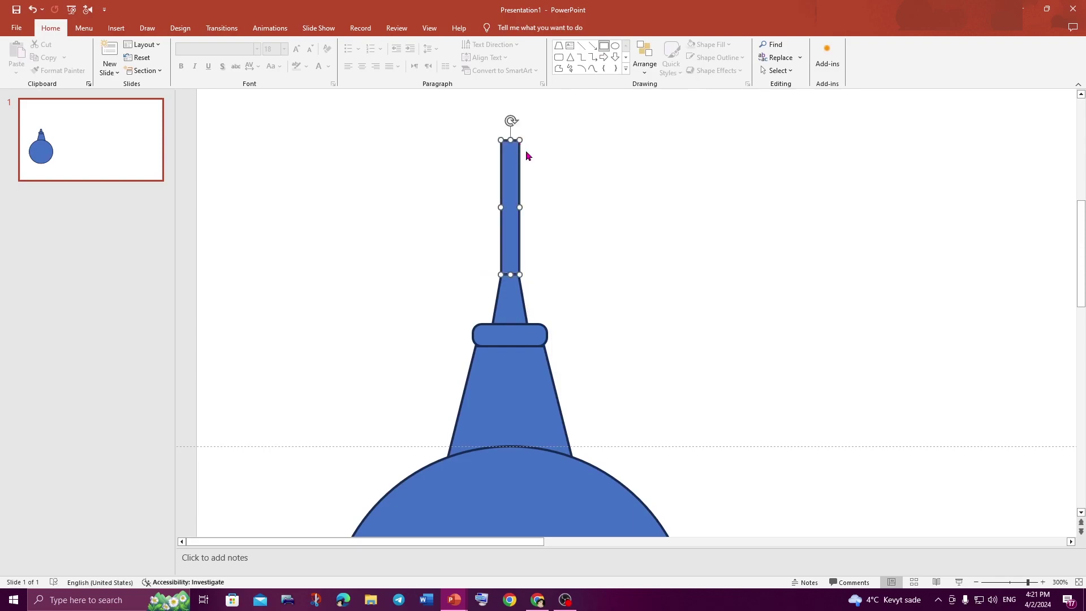
Stretch the cord to 2.69 inches tall so it reaches the slide's top edge.
scroll(561, 188, "down", 5)
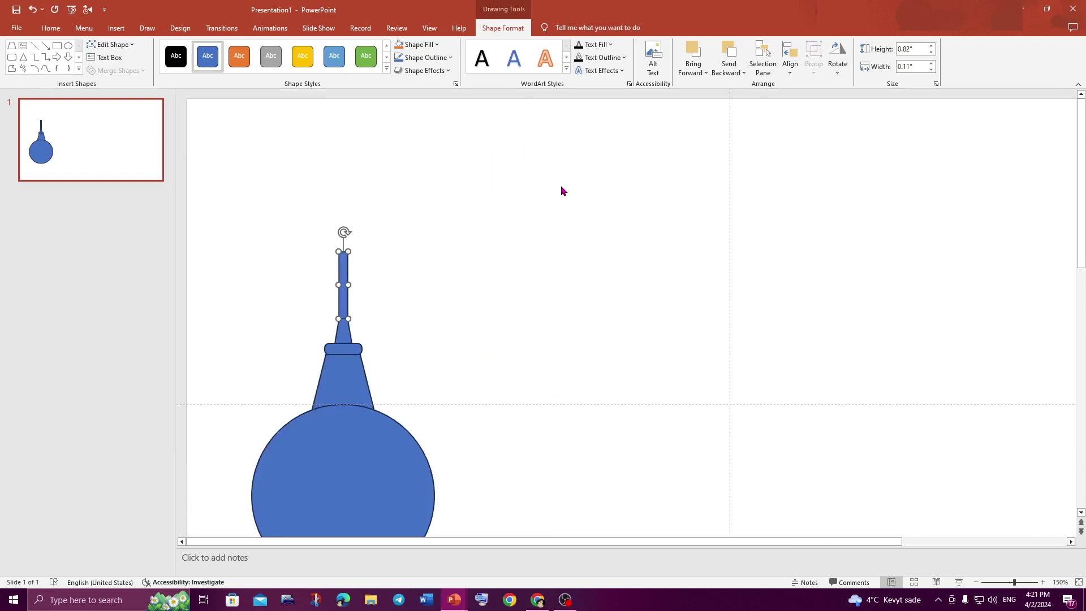
left_click_drag(350, 252, 347, 99)
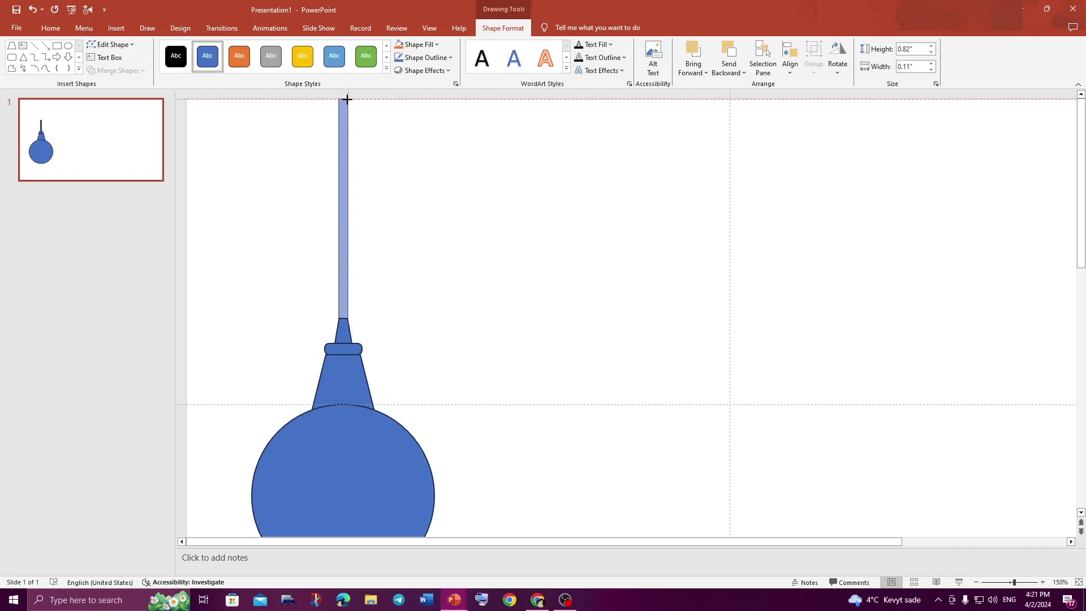
left_click_drag(347, 99, 347, 100)
scroll(357, 324, "up", 3)
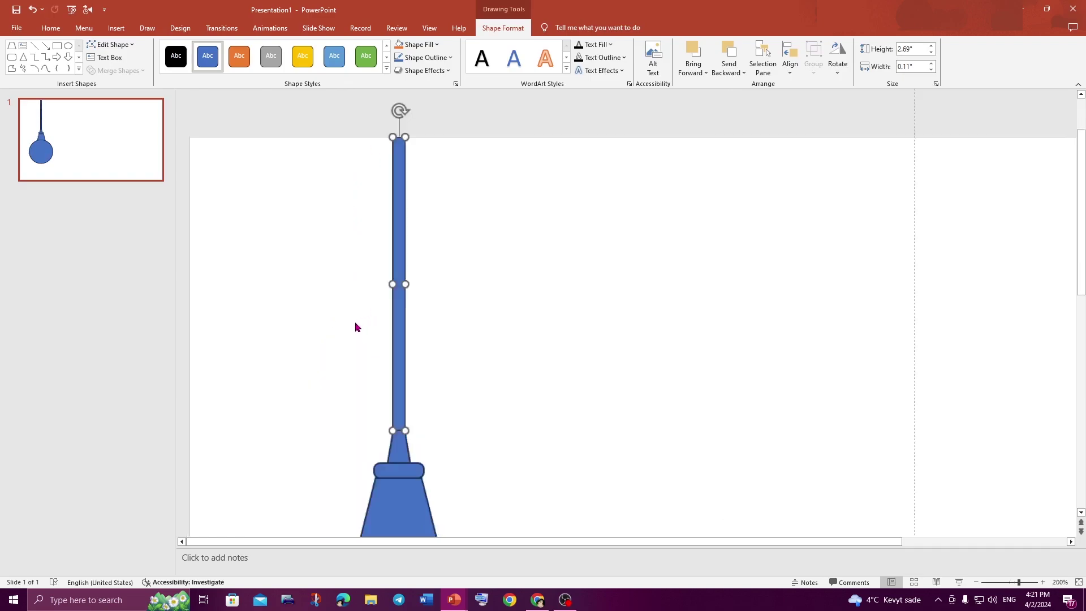
scroll(547, 359, "up", 5)
scroll(558, 389, "down", 2)
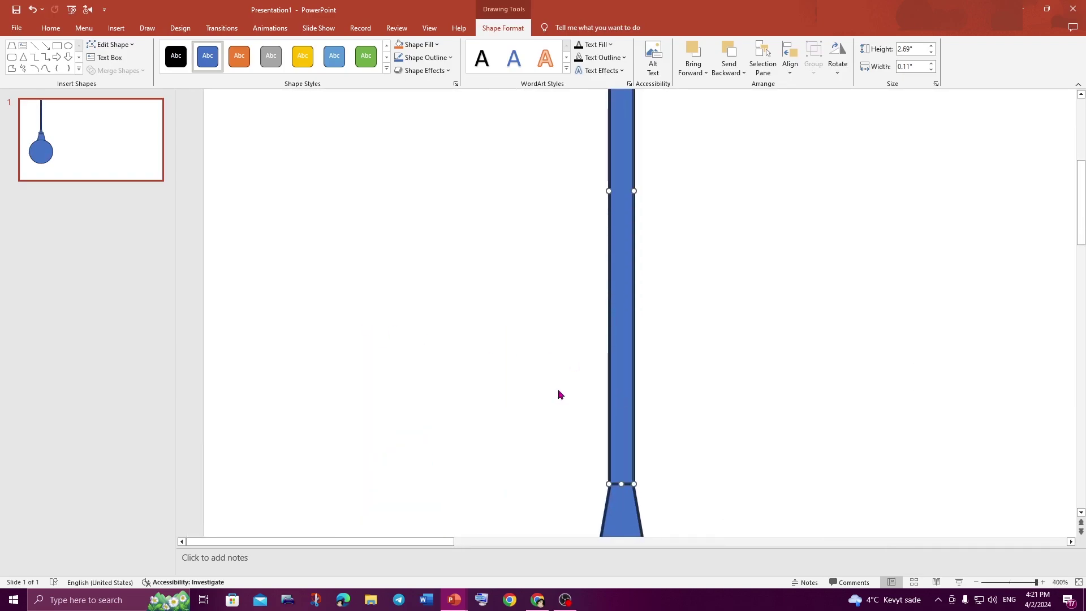
scroll(558, 389, "down", 1)
scroll(558, 389, "down", 1)
left_click(673, 401)
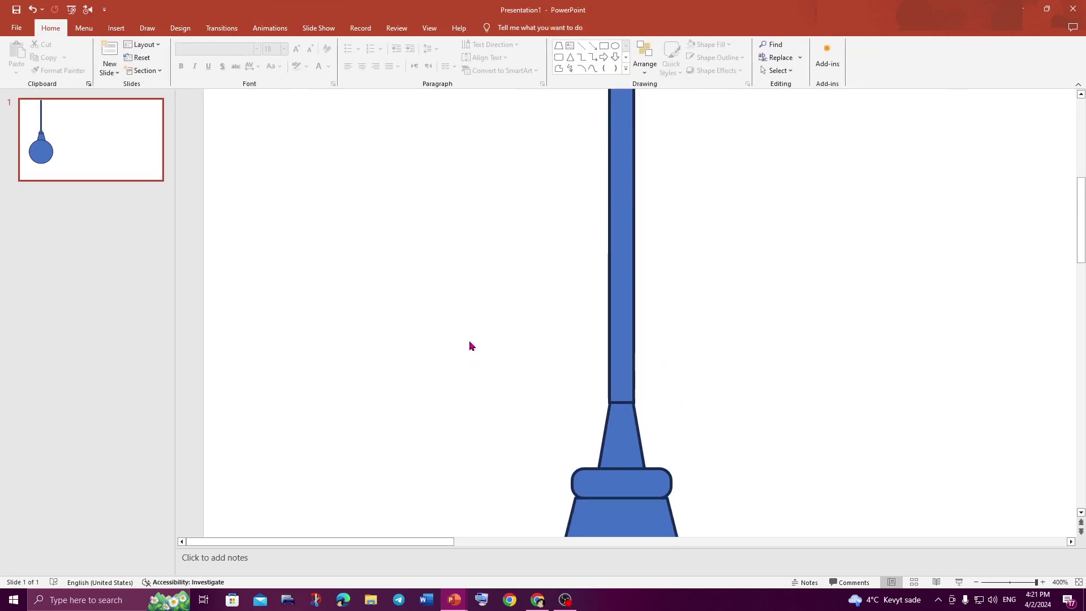
scroll(470, 341, "down", 5)
scroll(470, 341, "up", 2)
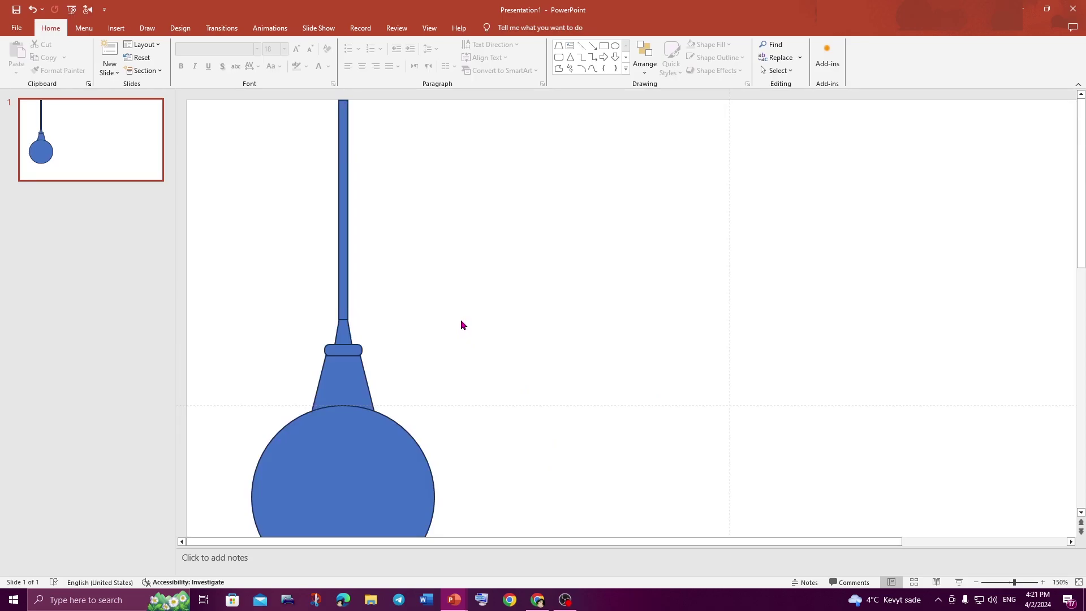
Draw a 1.89 by 0.89-inch blue oval across the cord's top at the slide edge.
left_click(627, 72)
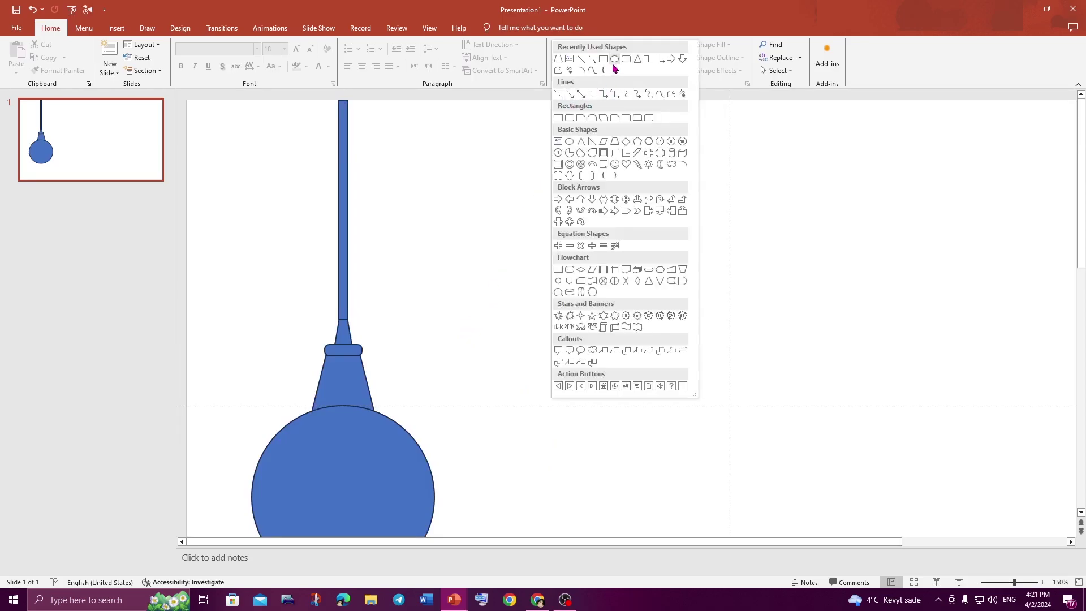
left_click(614, 64)
left_click_drag(269, 99, 422, 117)
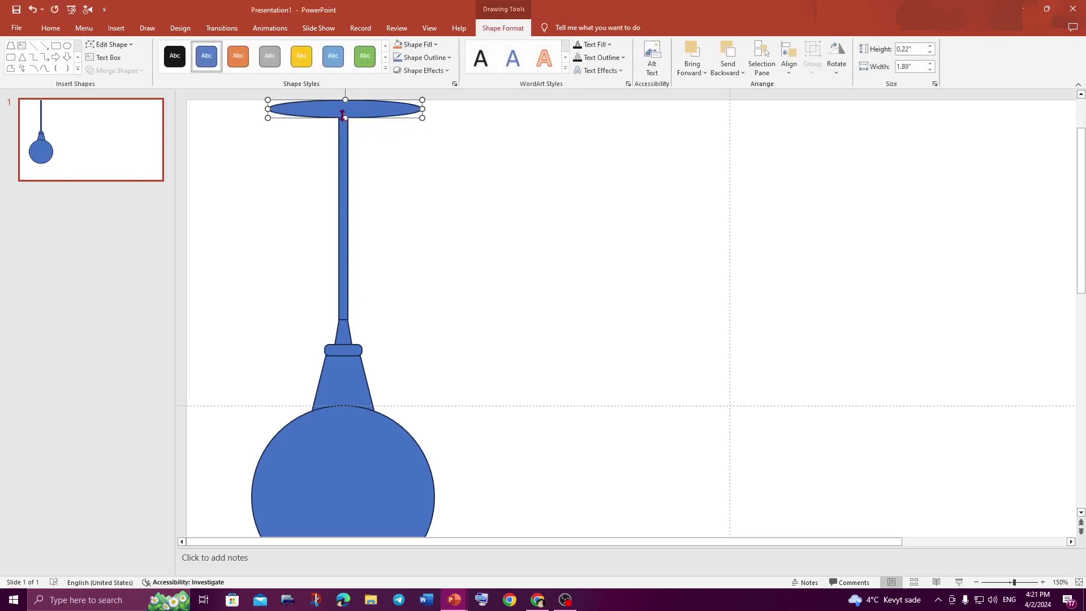
mouse_move(345, 117)
left_mouse_down()
mouse_move(345, 173)
mouse_move(357, 107)
mouse_move(332, 126)
mouse_move(329, 116)
left_mouse_up()
scroll(349, 133, "down", 1, "ctrl")
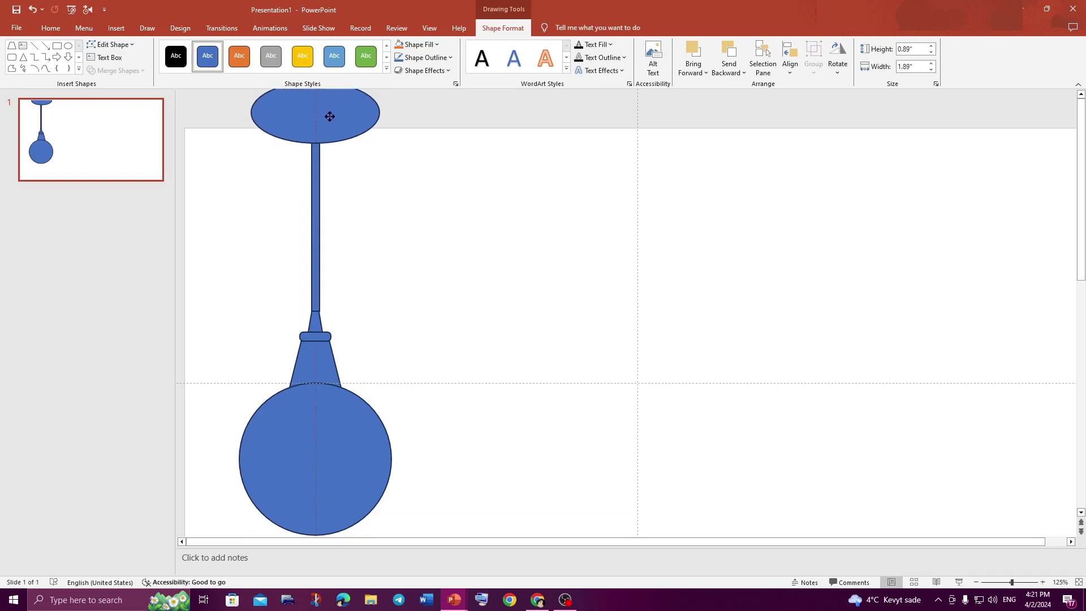
left_click(417, 196)
scroll(422, 197, "down", 1, "ctrl")
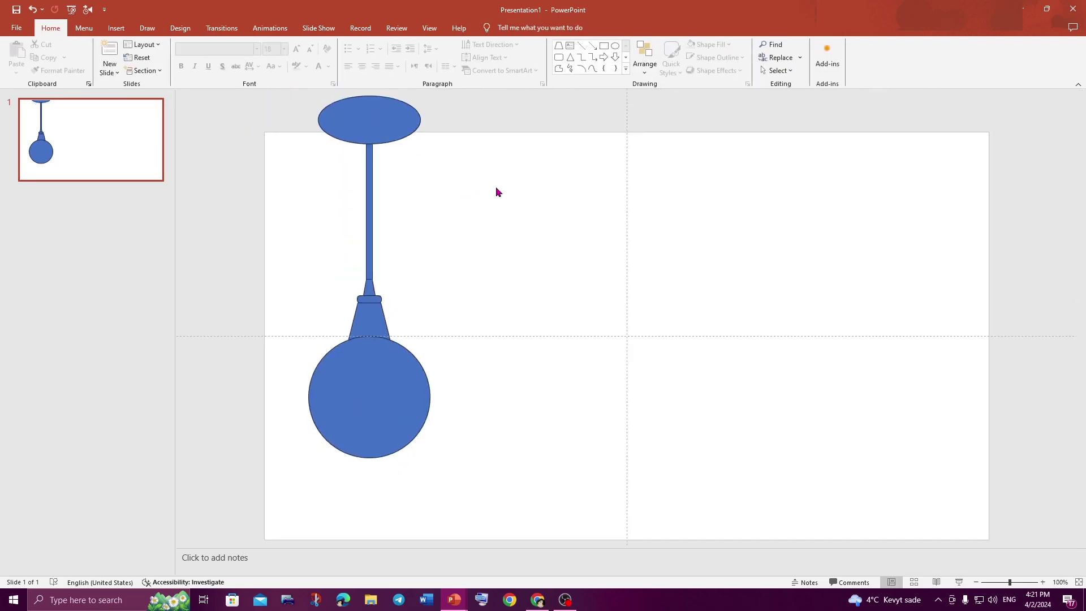
Draw a rectangle covering the ceiling oval's upper half.
left_click(625, 68)
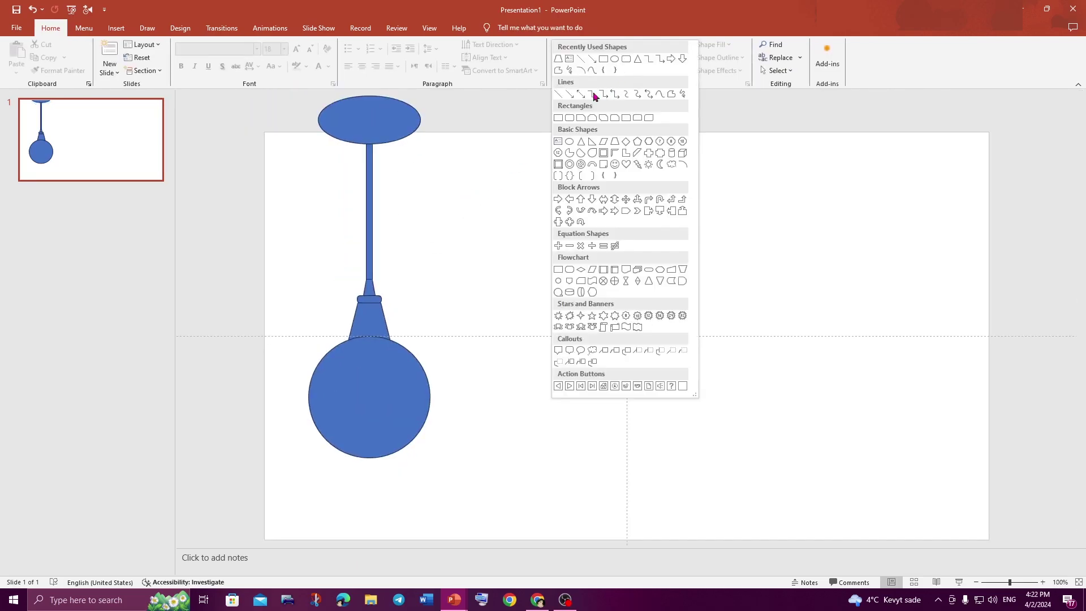
left_click(600, 59)
left_click_drag(294, 95, 456, 132)
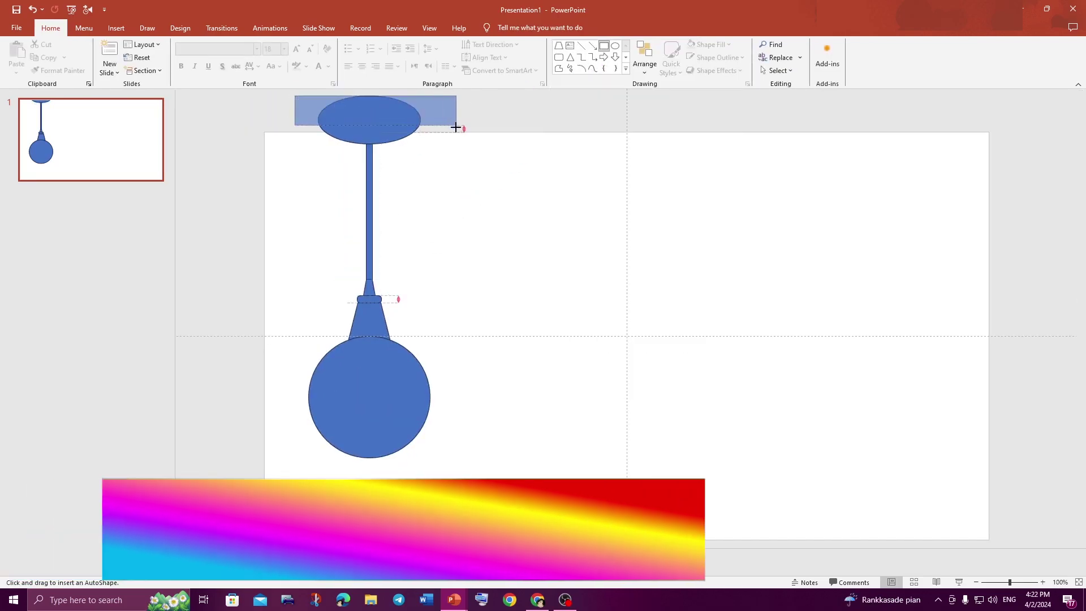
scroll(427, 165, "down", 2)
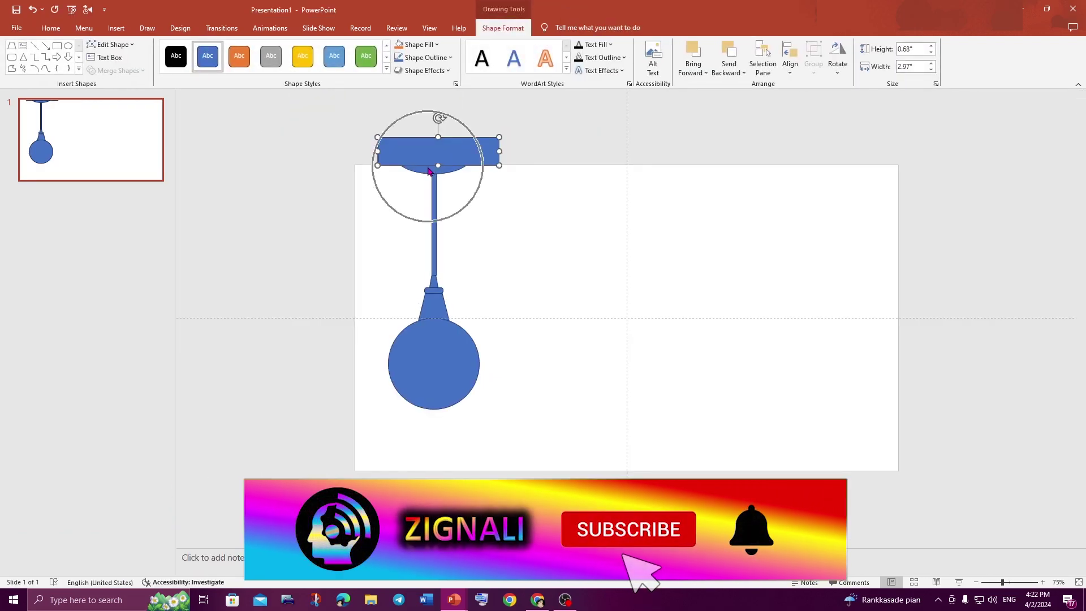
left_click_drag(439, 138, 439, 121)
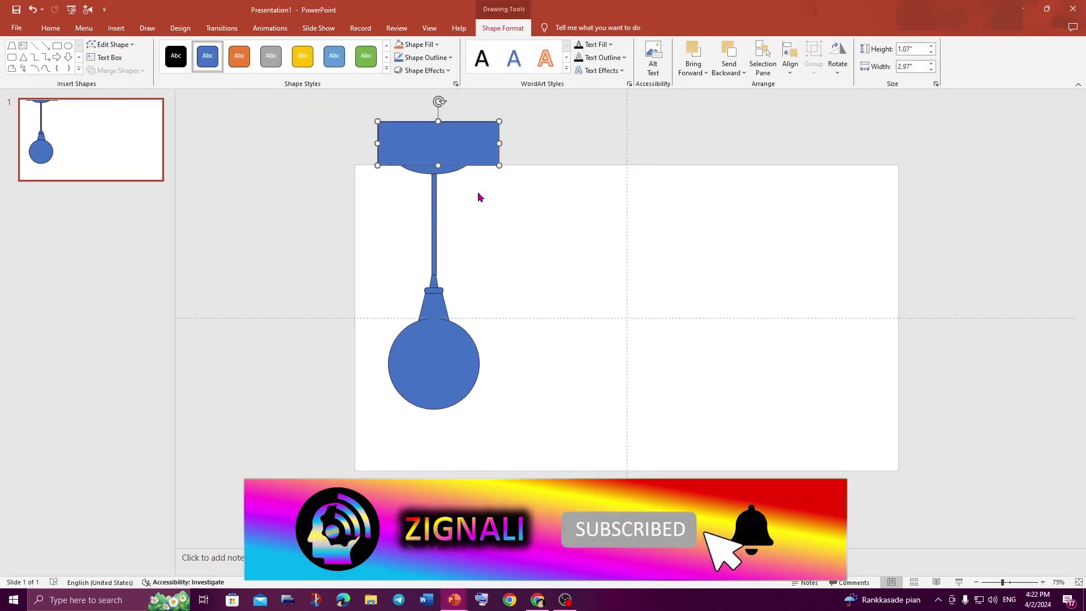
Subtract the rectangle from the oval with Merge Shapes, leaving a 1.6-inch-wide canopy.
left_click(445, 173)
left_click(389, 139, "shift")
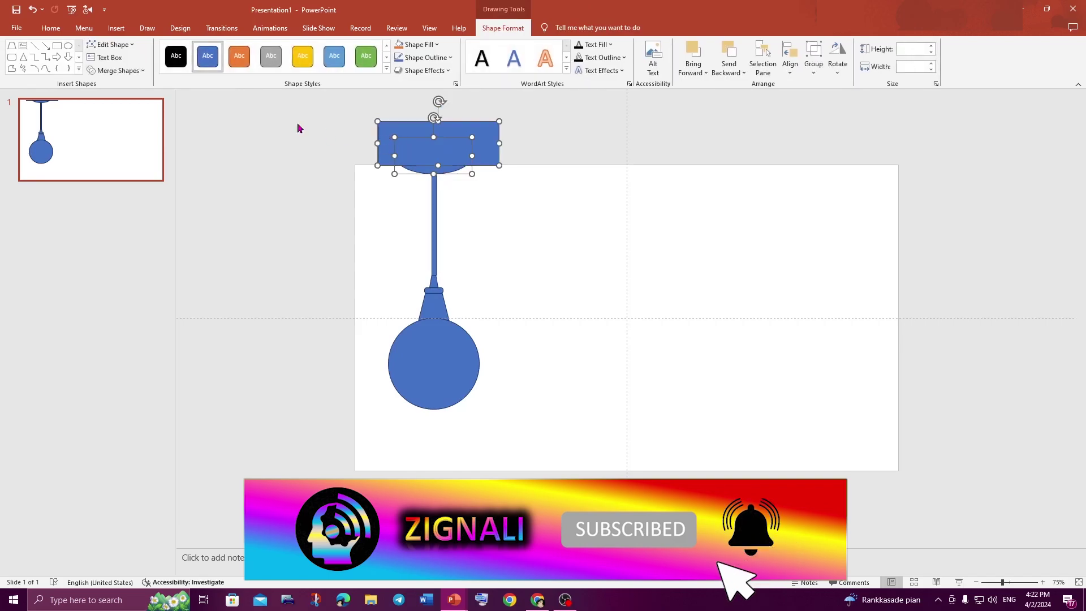
left_click(142, 70)
left_click(127, 142)
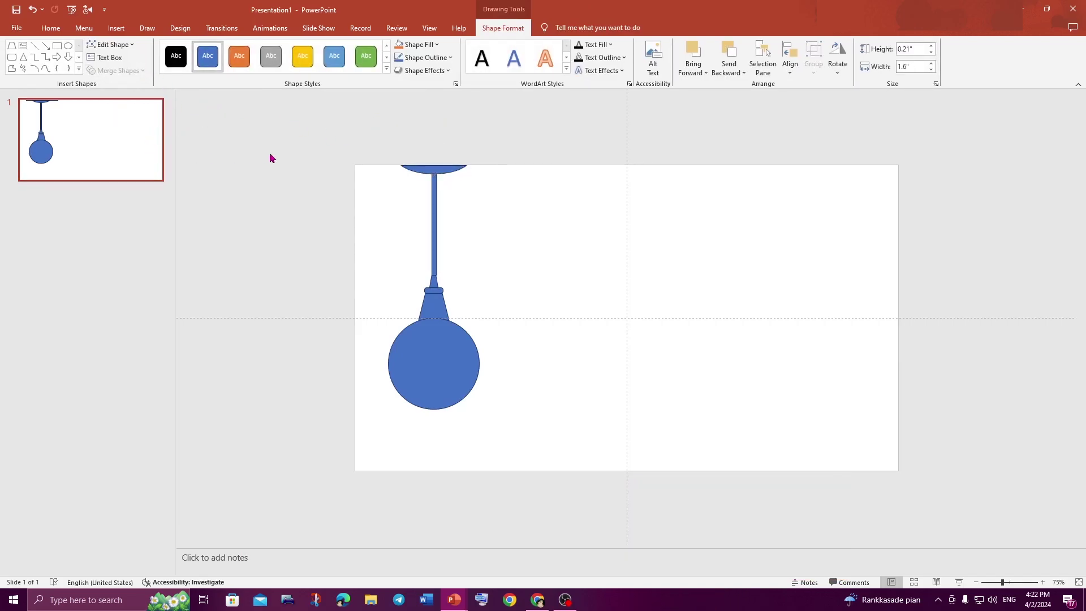
left_click(515, 198)
Duplicate the bulb circle and place the copy off to the right.
scroll(512, 229, "up", 3, "ctrl")
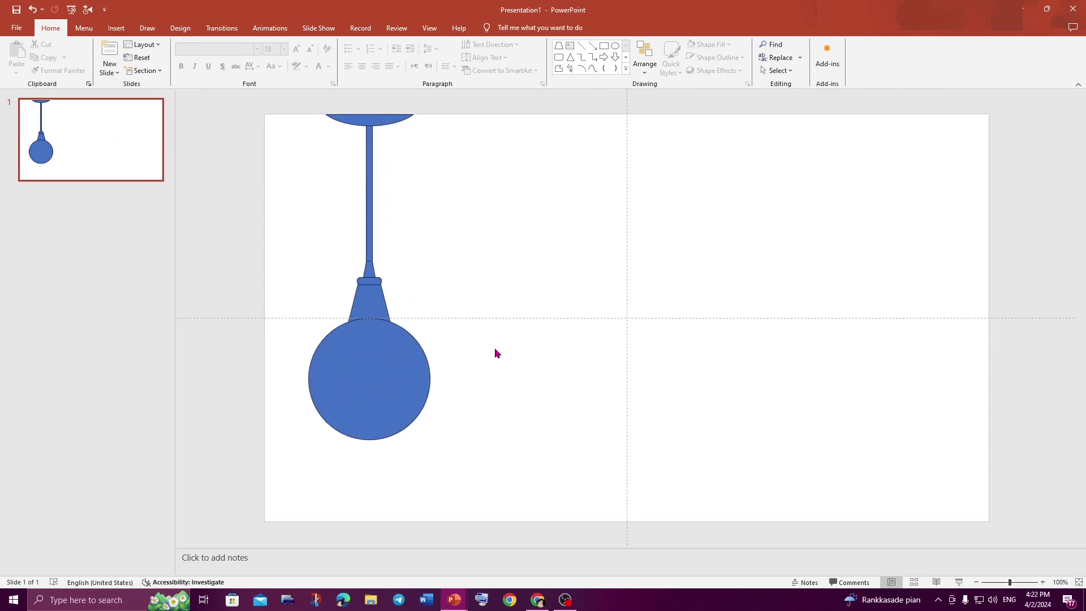
left_click(369, 370)
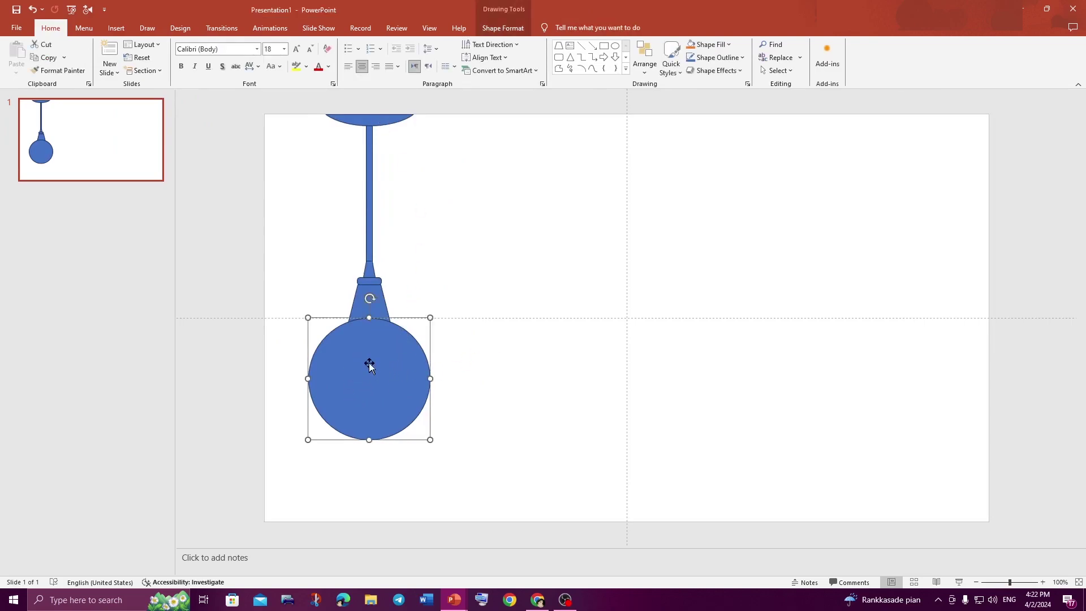
left_click_drag(372, 368, 572, 404)
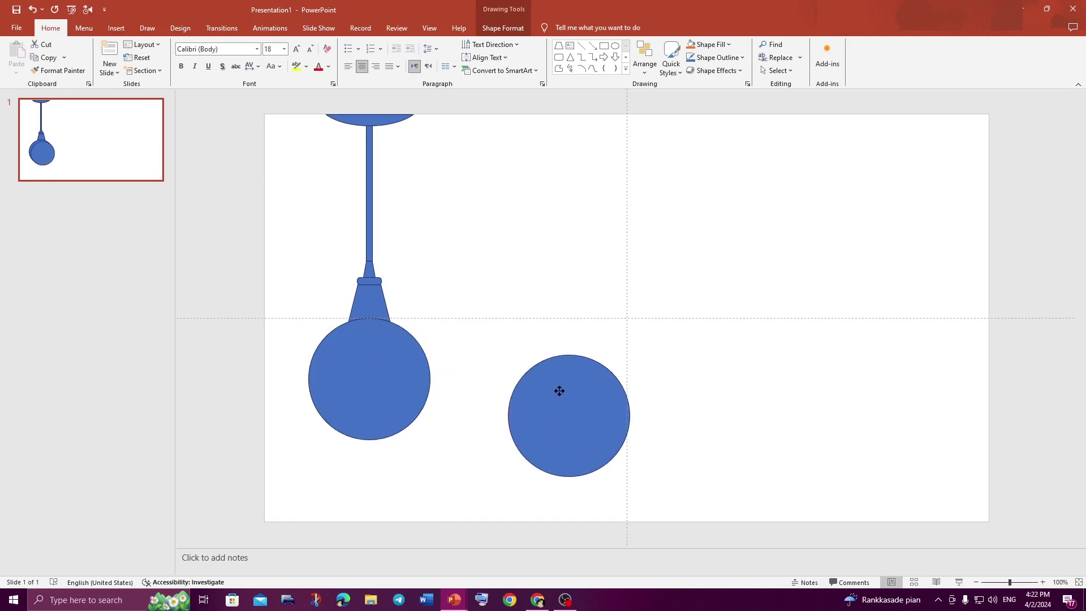
left_click(376, 362)
Subtract the circle from the trapezoid neck to give it a curved base.
left_click(419, 291)
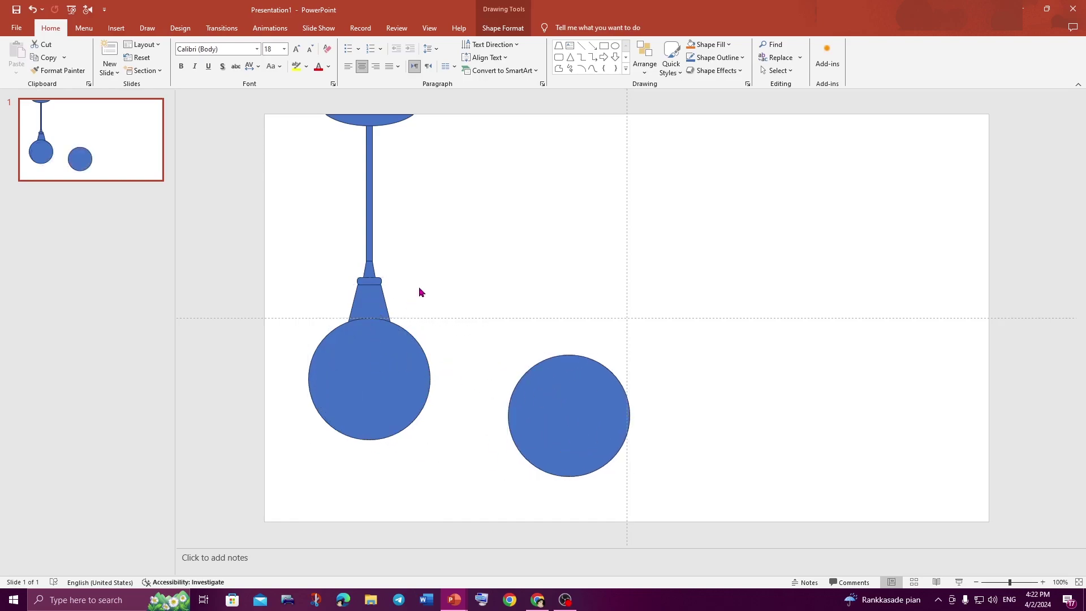
left_click(376, 297)
left_click(376, 363, "ctrl")
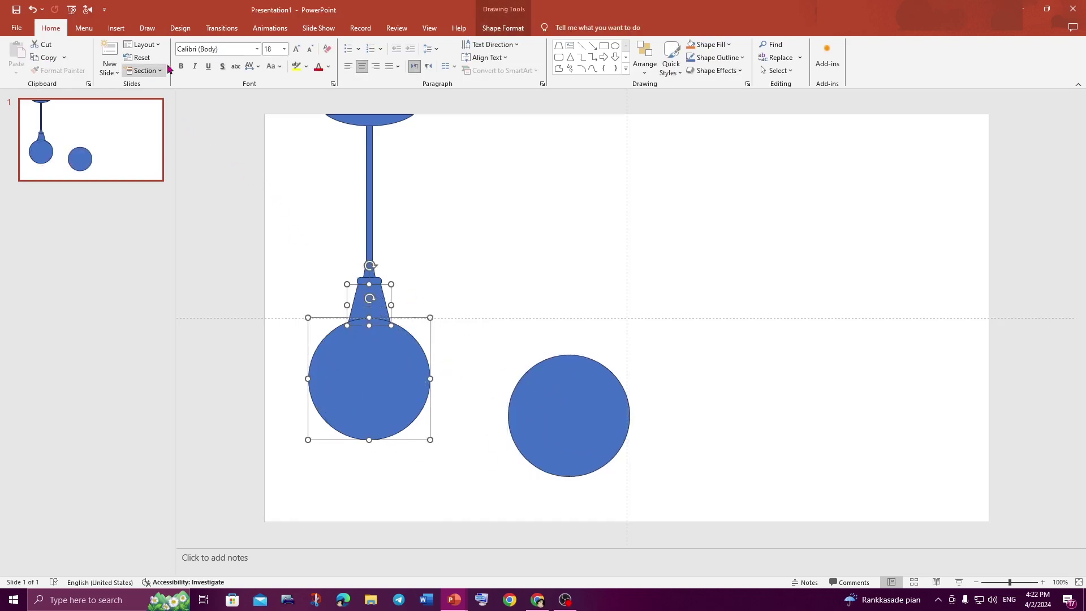
left_click(497, 29)
left_click(117, 70)
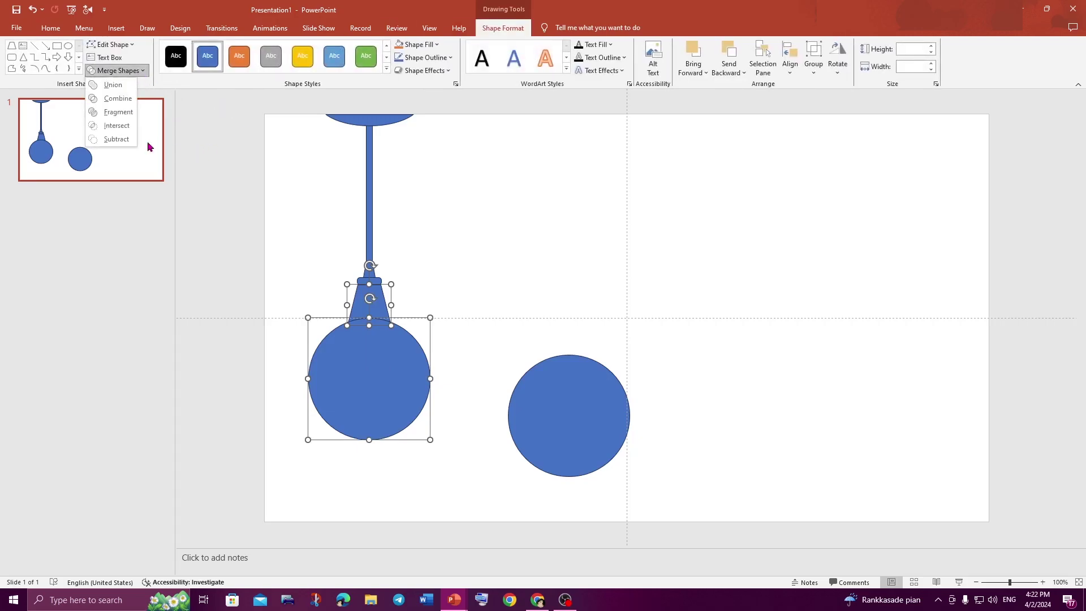
left_click(120, 139)
left_click(120, 139)
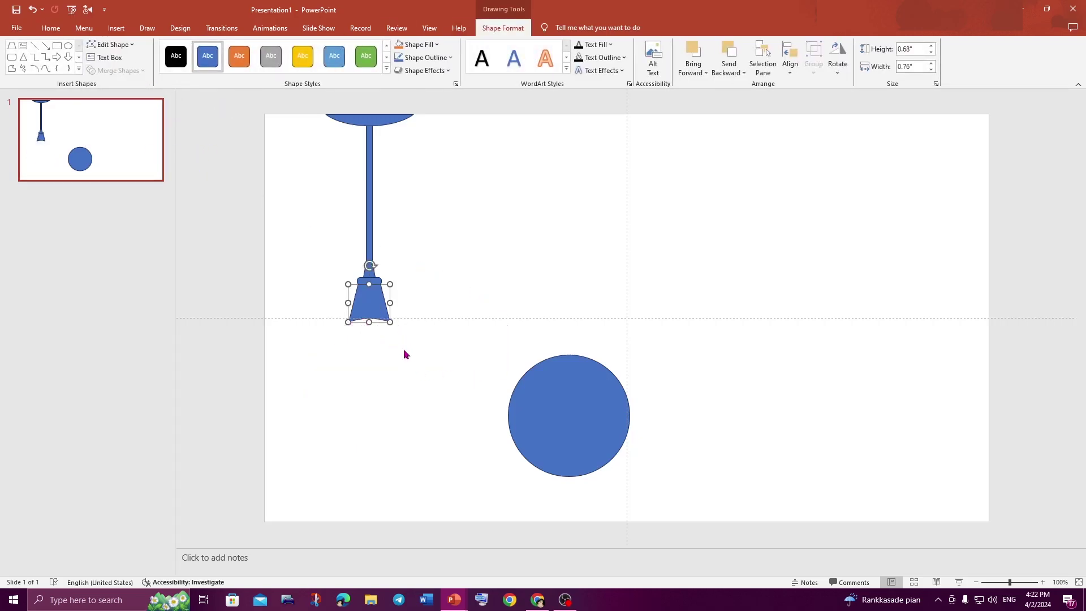
Move the copied circle back so it sits snugly beneath the neck.
left_click_drag(585, 413, 383, 376)
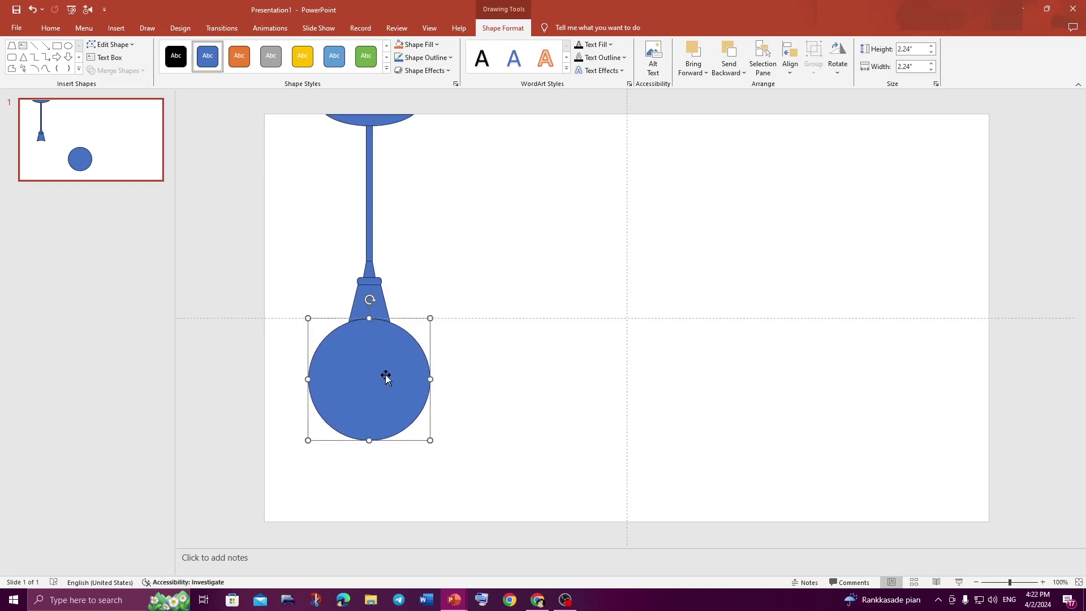
left_click(419, 293)
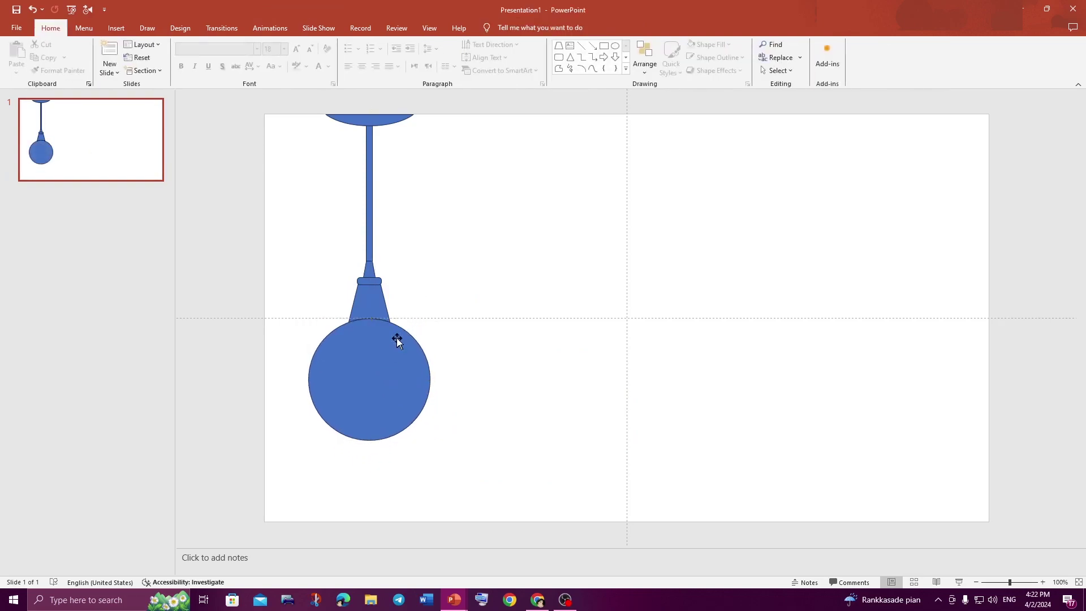
left_click(382, 346)
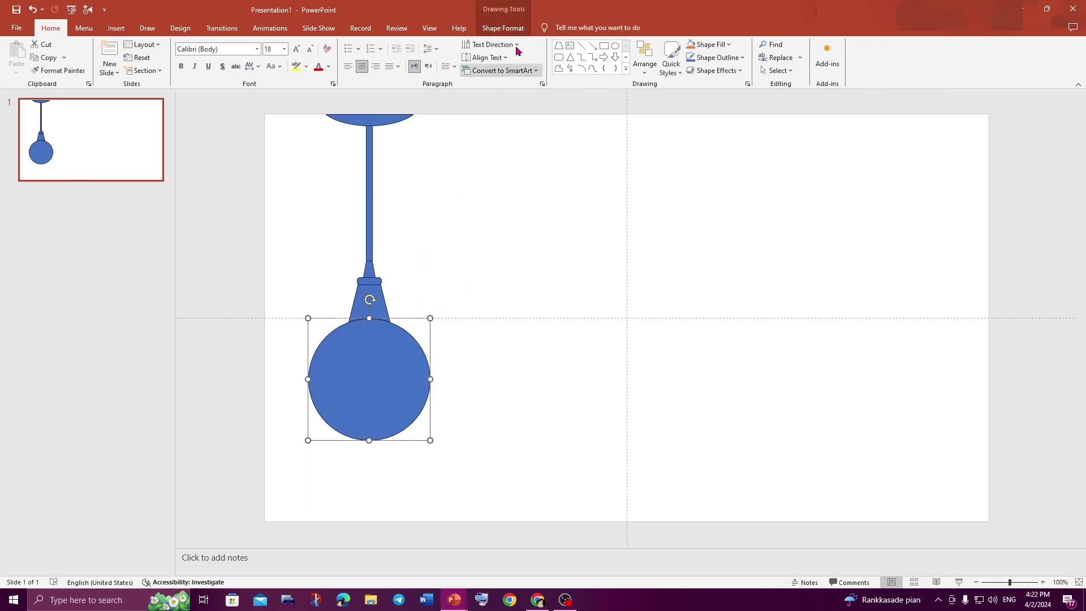
Set the bulb, neck, rod and top shade to No Outline together.
left_click(387, 304, "shift")
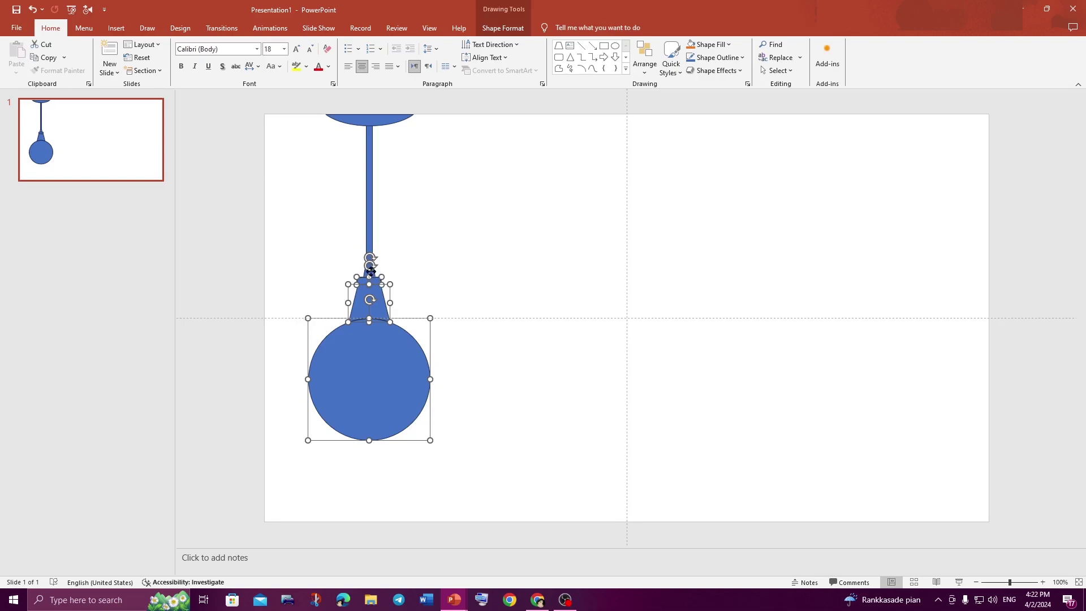
left_click(372, 236, "shift")
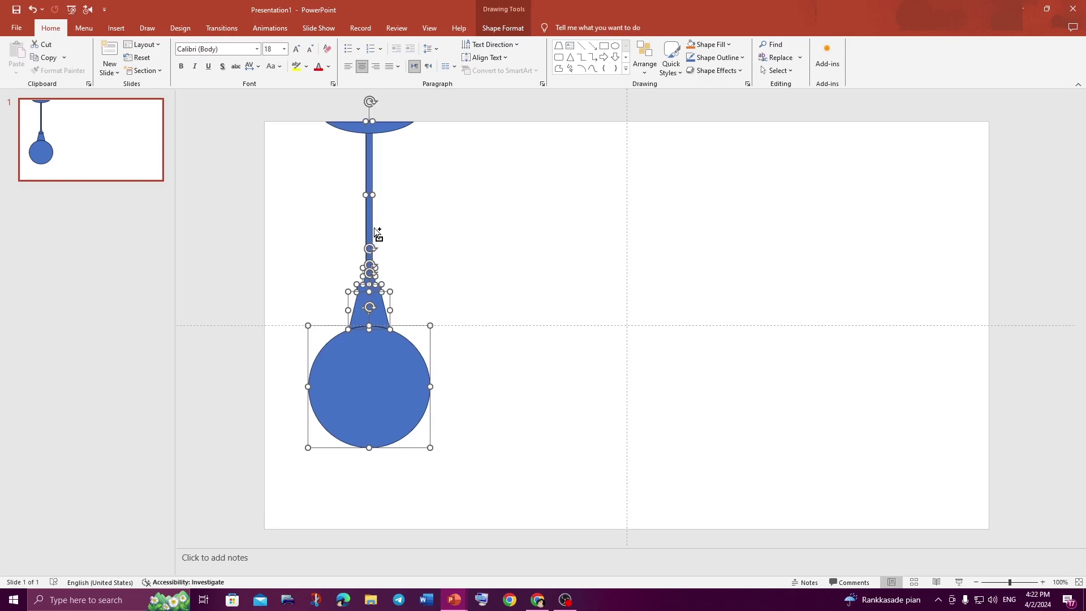
left_click(388, 134, "shift")
left_click(502, 27)
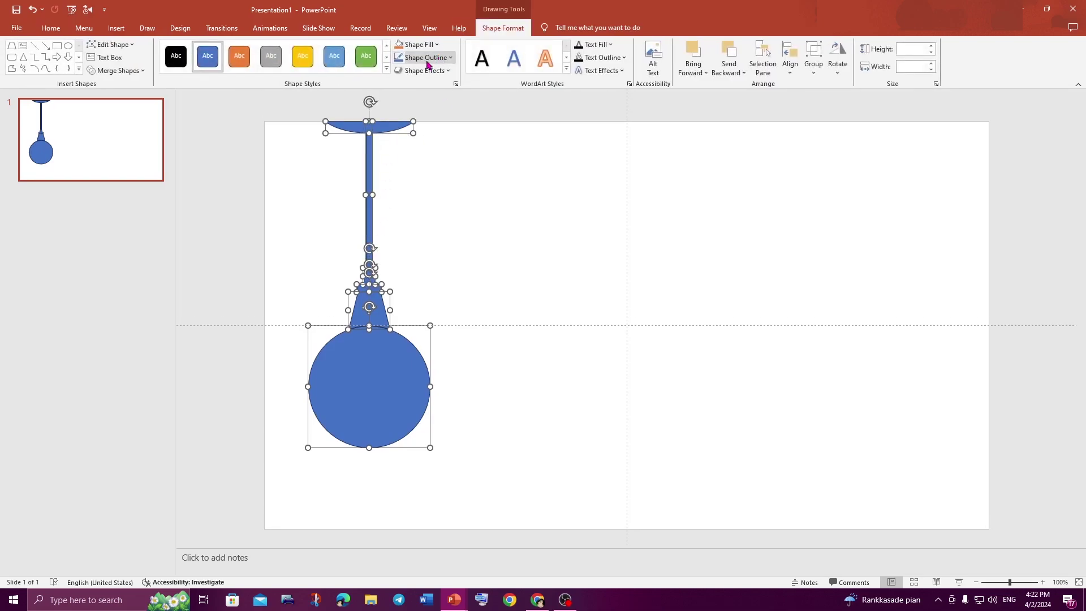
left_click(428, 61)
left_click(421, 164)
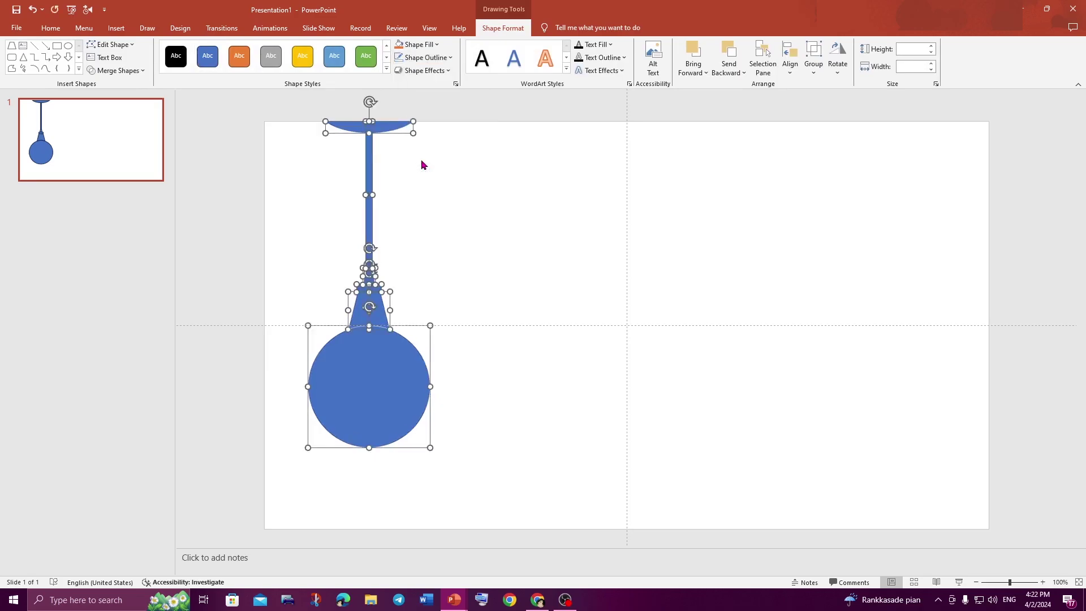
left_click(377, 305)
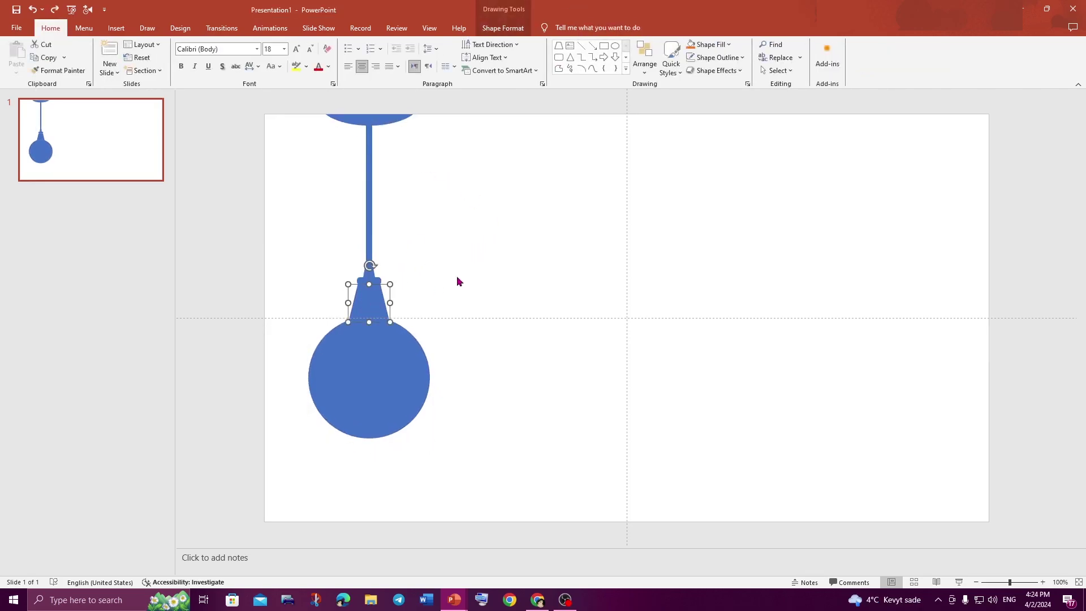
Switch the neck to a gradient fill and remove the extra gradient stops.
left_click(503, 28)
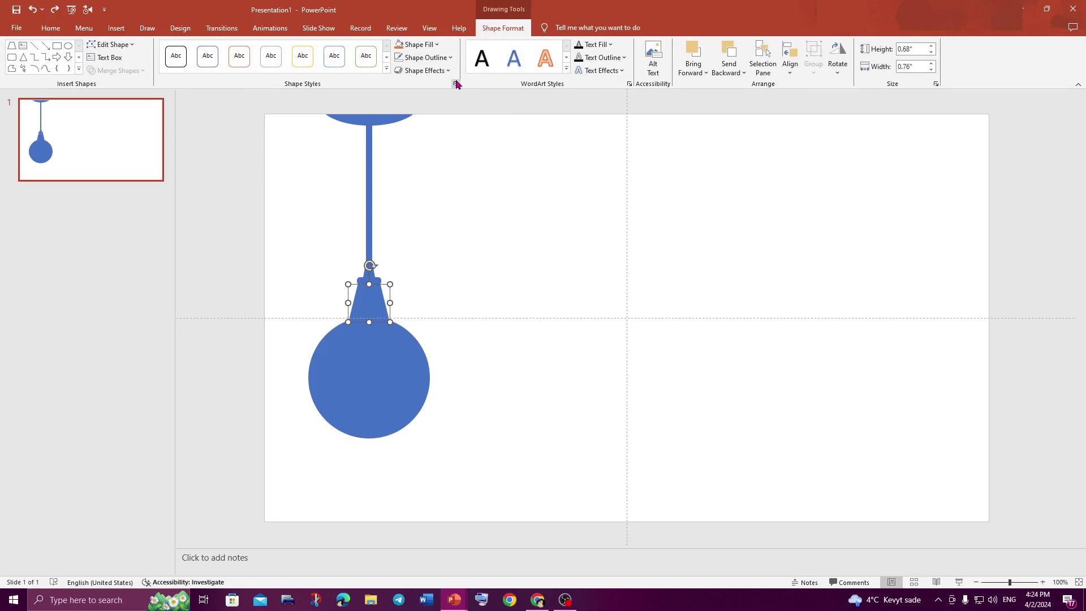
left_click(456, 84)
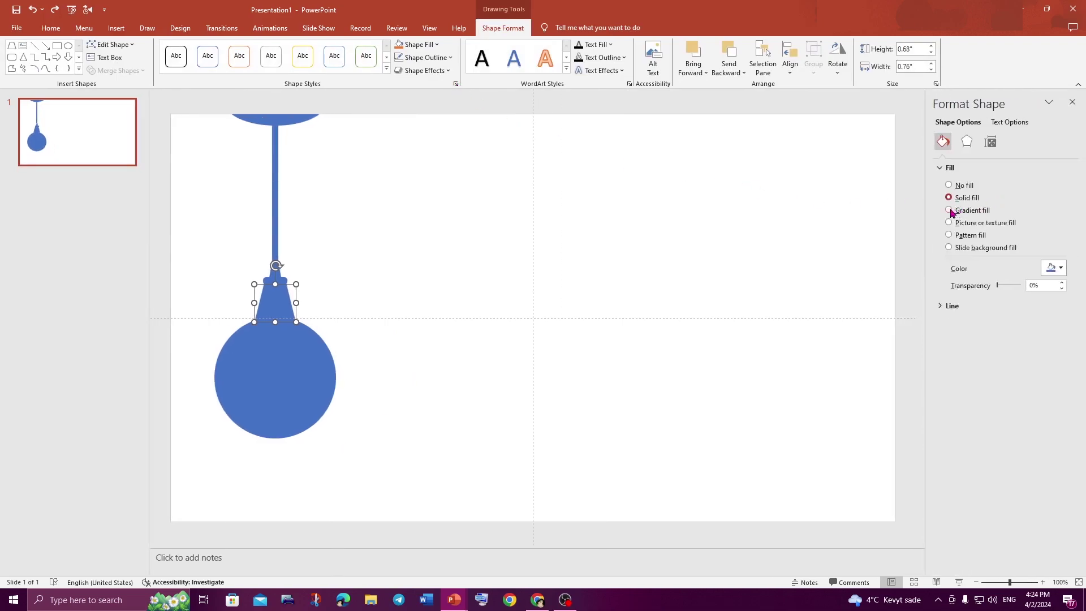
left_click(949, 210)
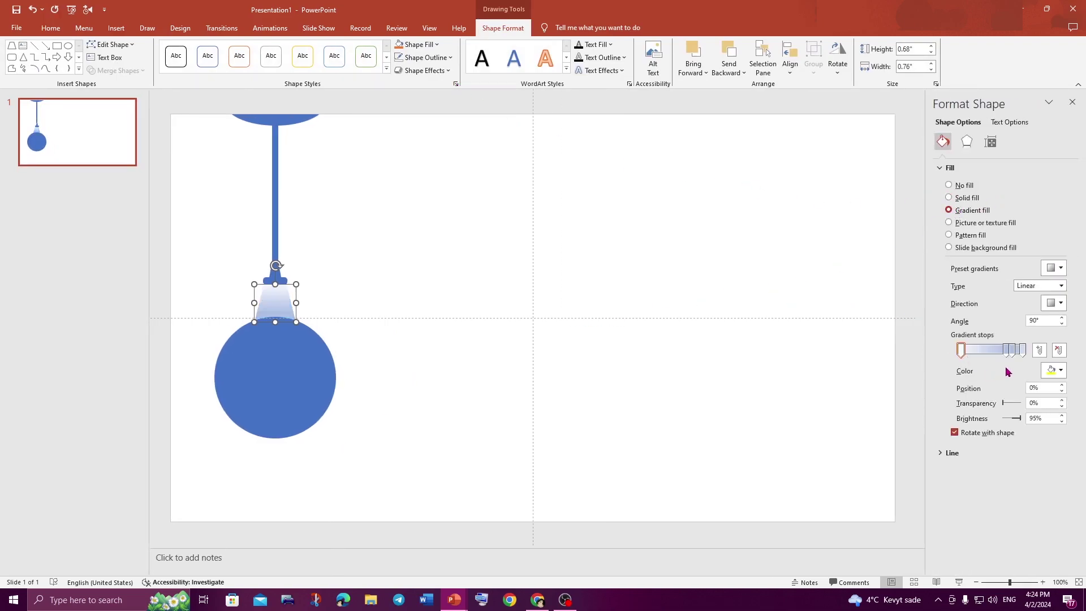
left_click_drag(1006, 352, 959, 350)
left_click(1057, 352)
left_click(1057, 352)
left_click(993, 352)
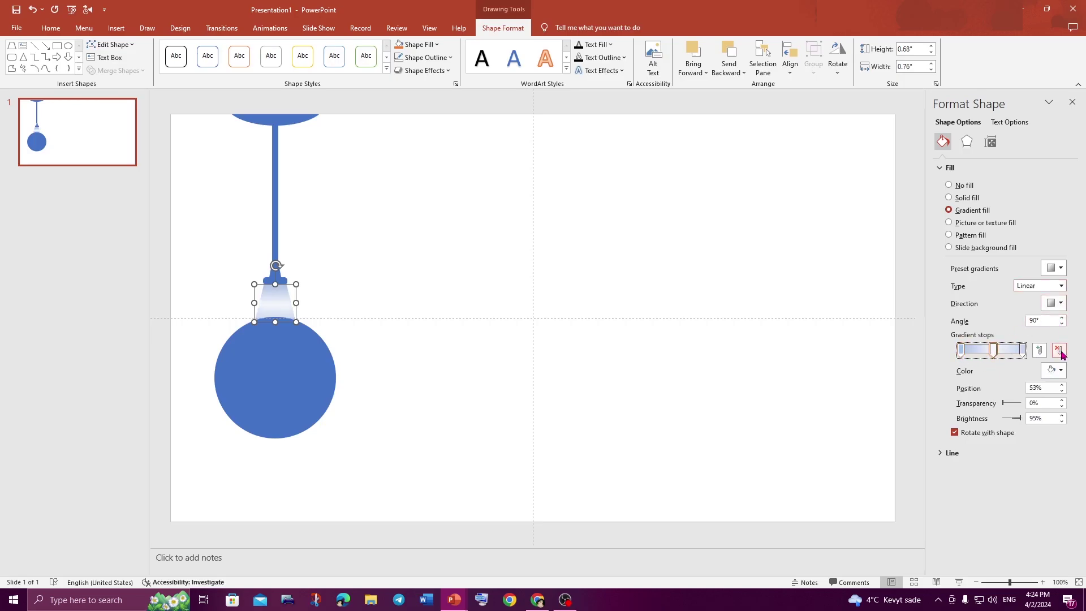
Set the middle gradient stop to magenta from the standard palette.
left_click(1053, 370)
left_click(1010, 495)
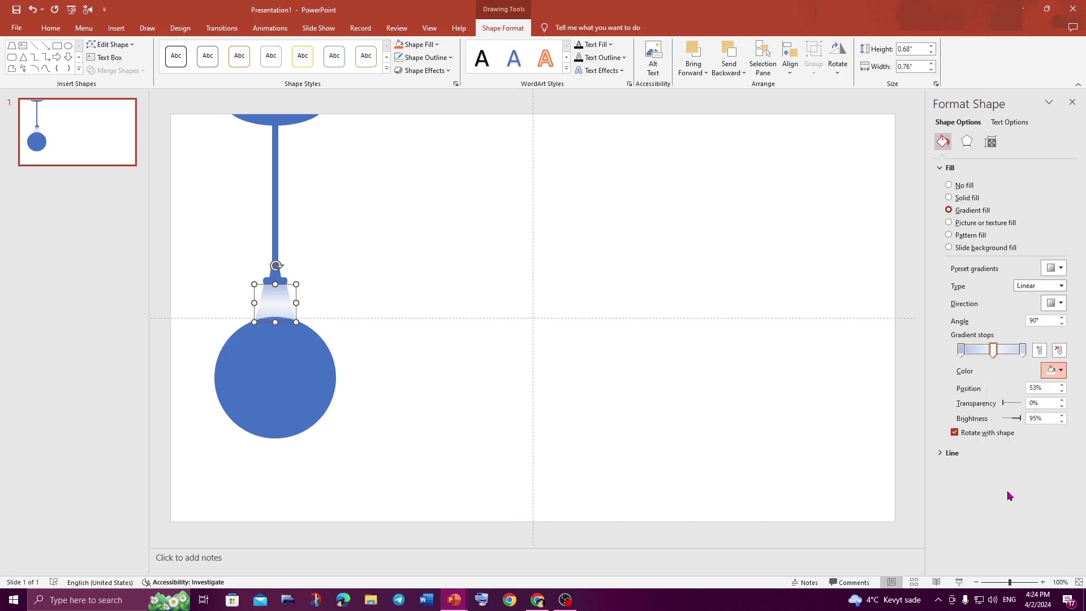
left_click(474, 200)
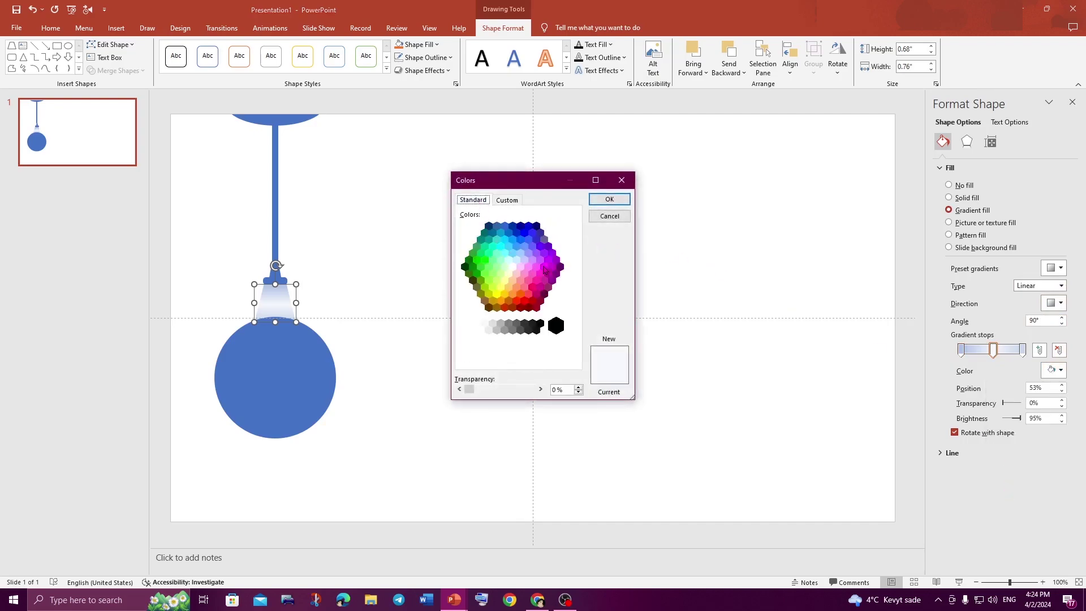
left_click(545, 270)
left_click(608, 200)
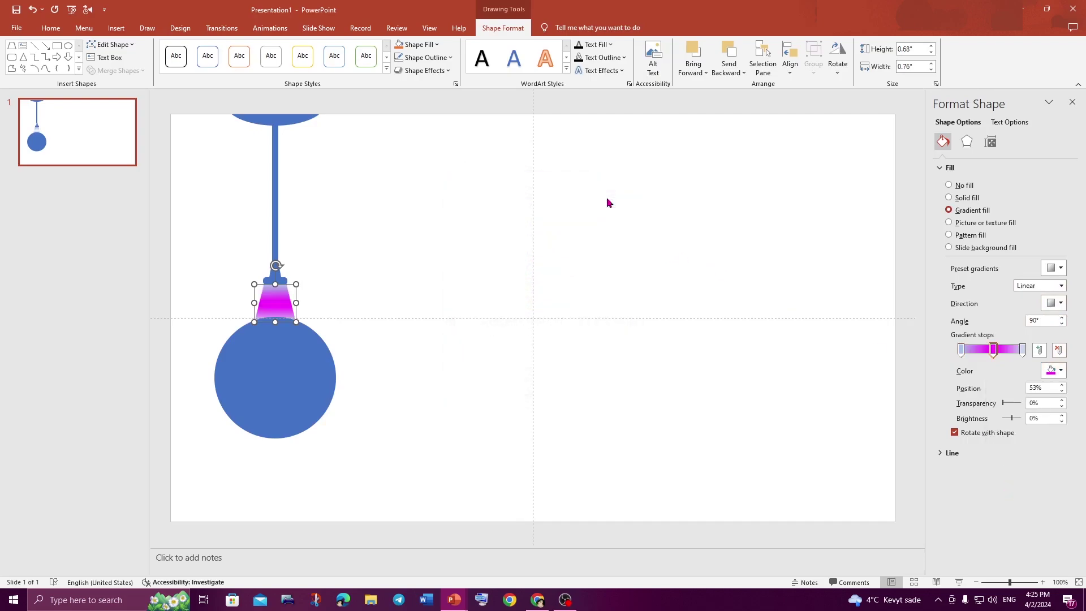
Make the right-end gradient stop the same recent magenta.
left_click(1023, 350)
left_click(1060, 370)
left_click(1002, 494)
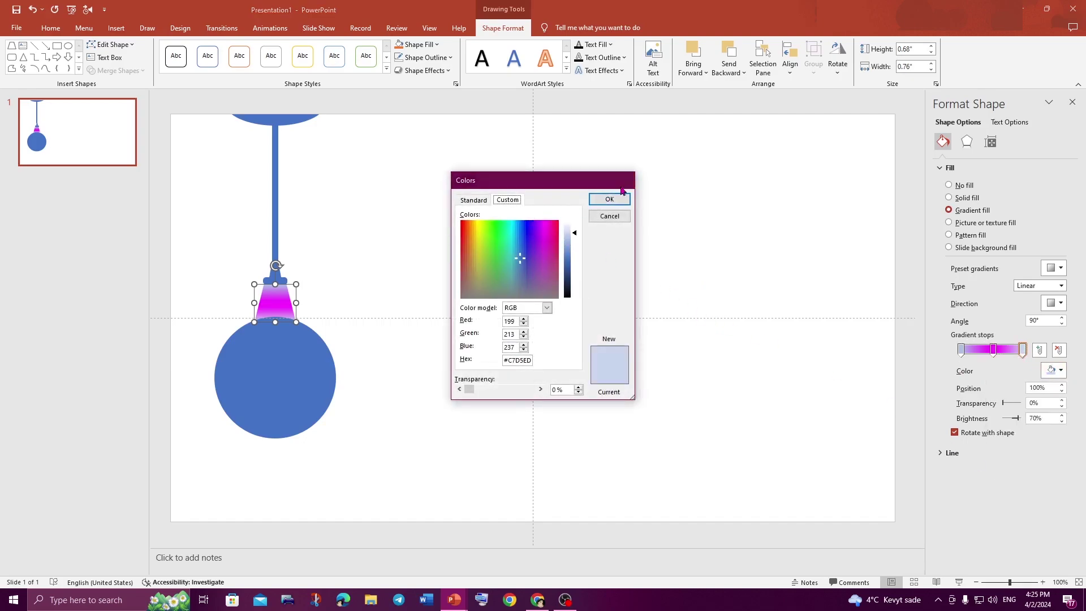
left_click(609, 199)
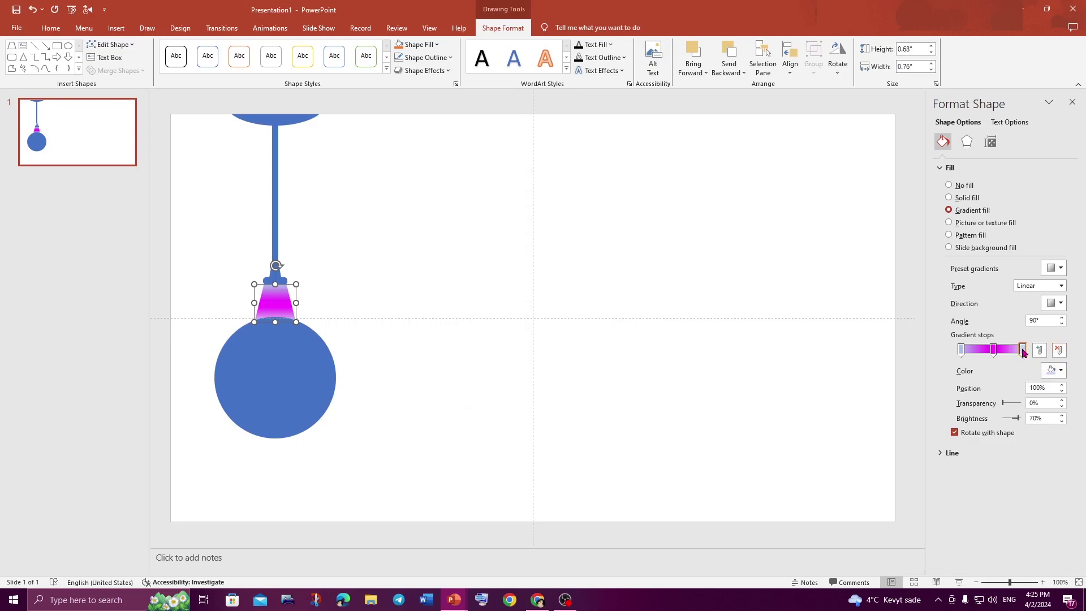
left_click(1053, 371)
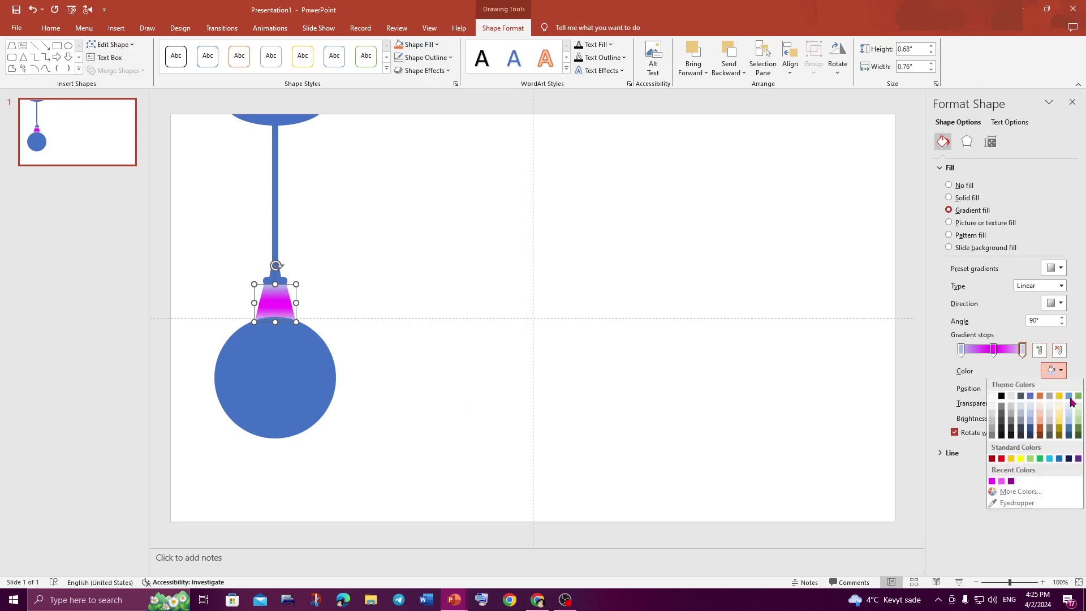
left_click(996, 493)
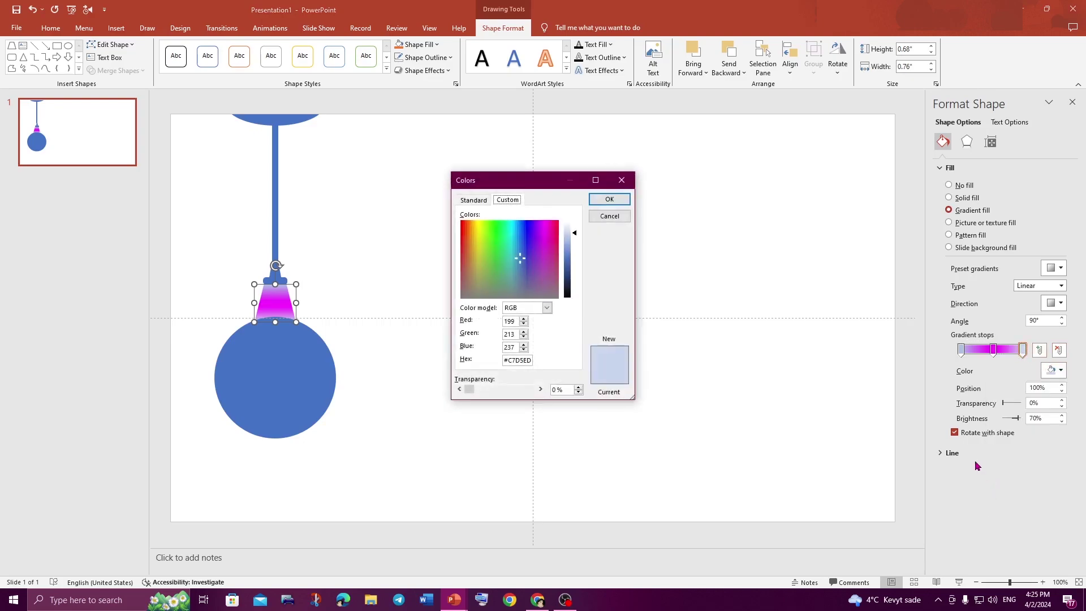
left_click(621, 180)
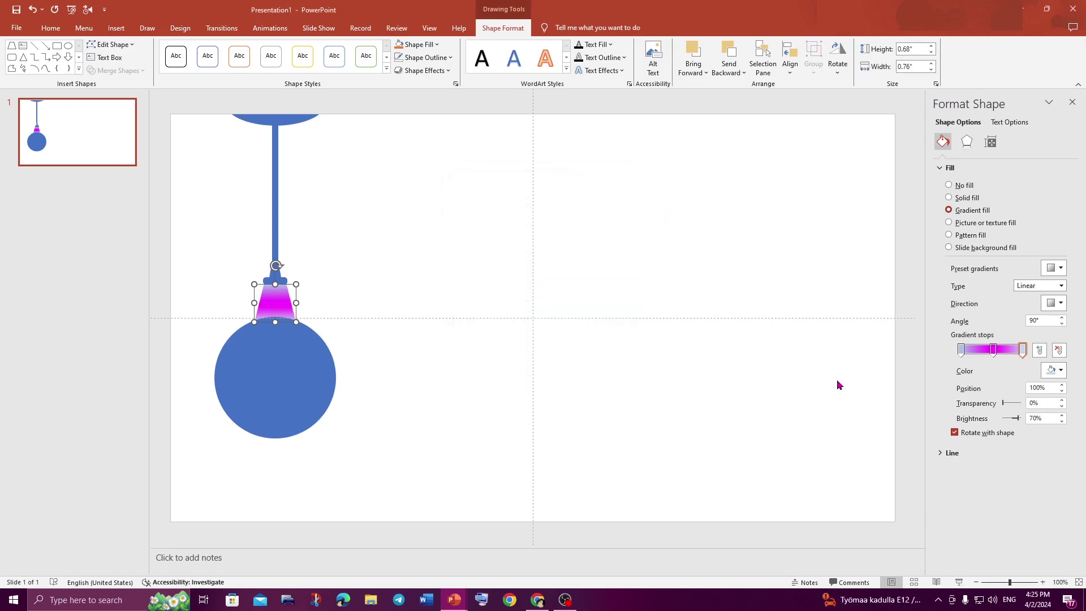
left_click(1053, 369)
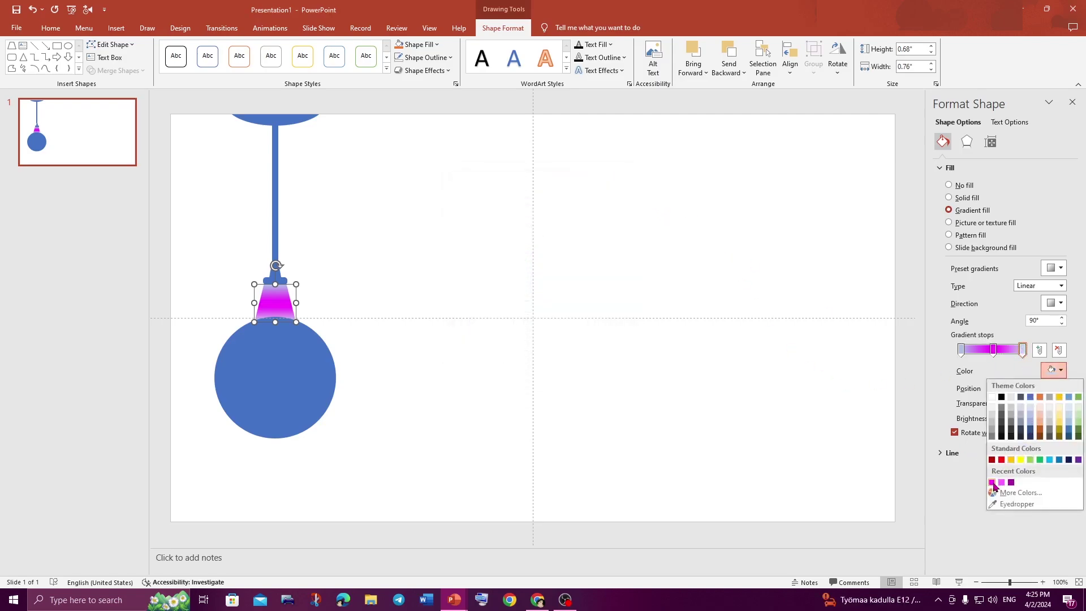
left_click(994, 485)
left_click(962, 351)
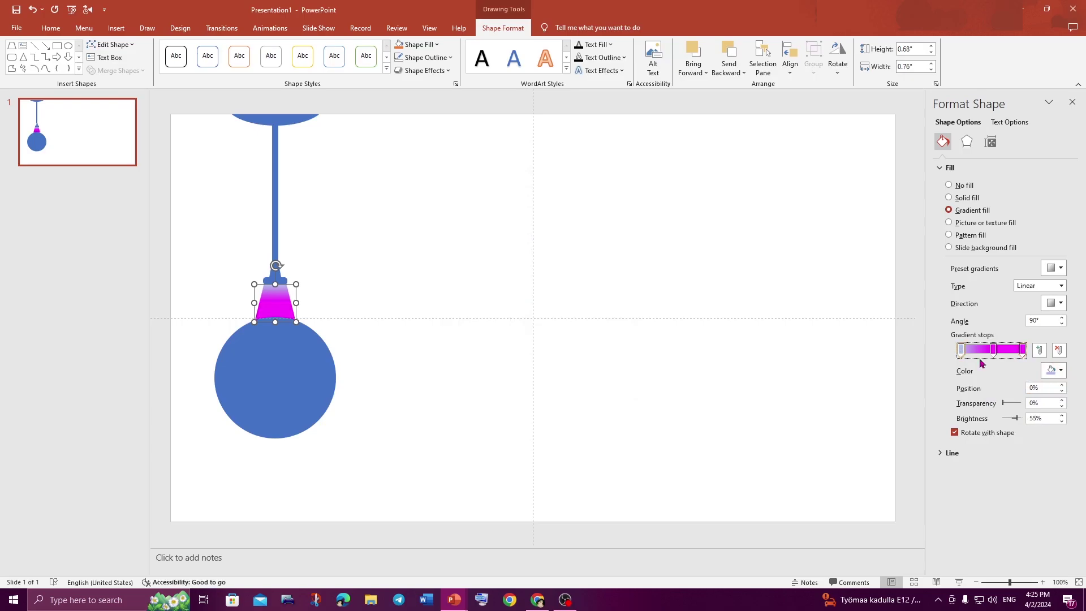
Set the first gradient stop to a darker magenta, RGB 158, 0, 158.
left_click(1053, 370)
left_click(992, 482)
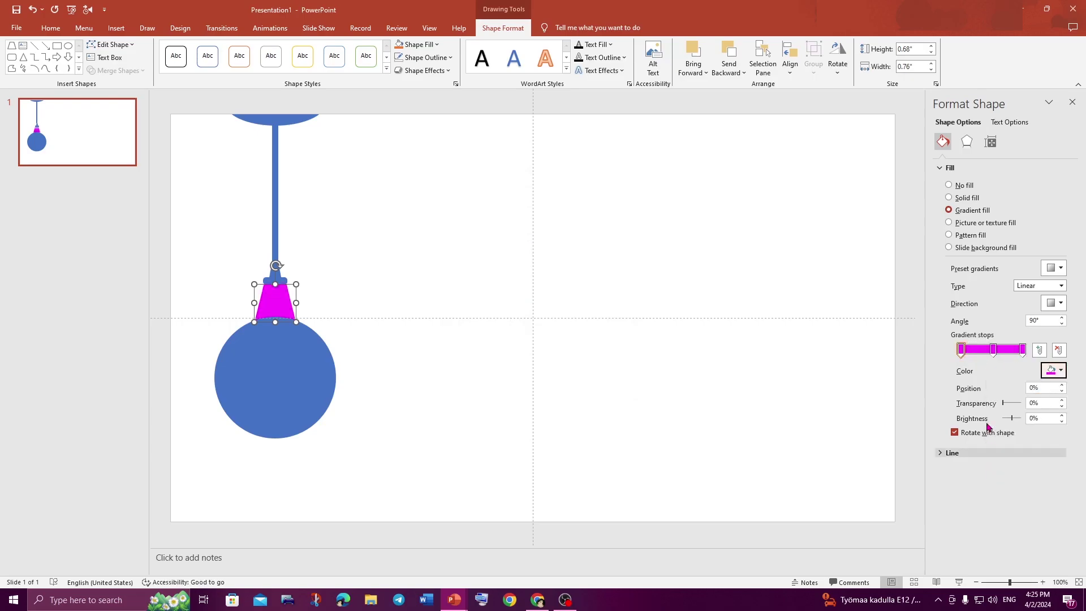
left_click(1053, 370)
left_click(1012, 493)
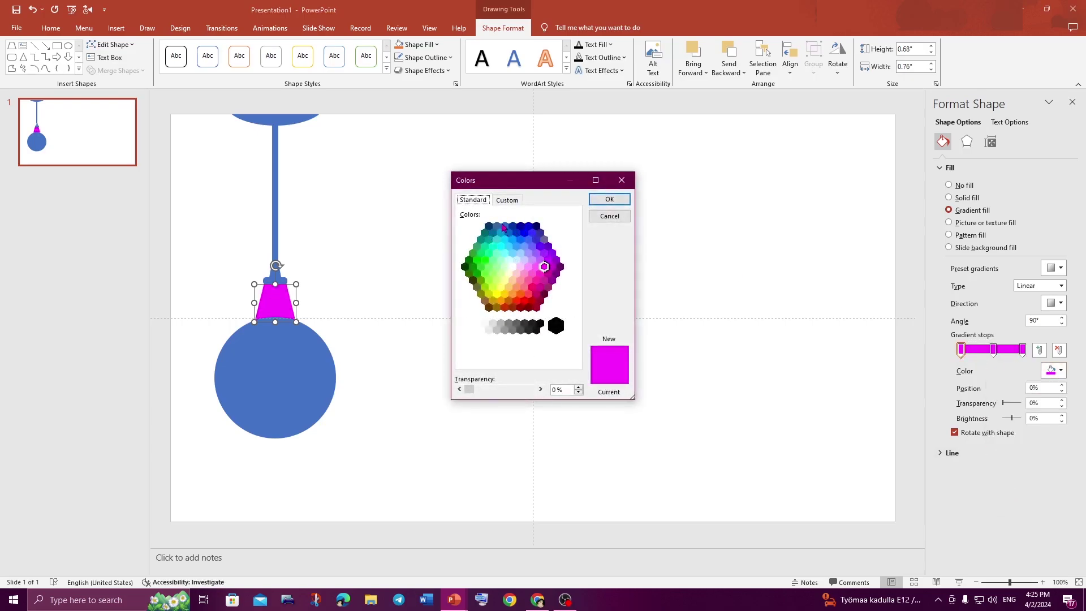
left_click(507, 200)
left_click_drag(572, 262, 573, 275)
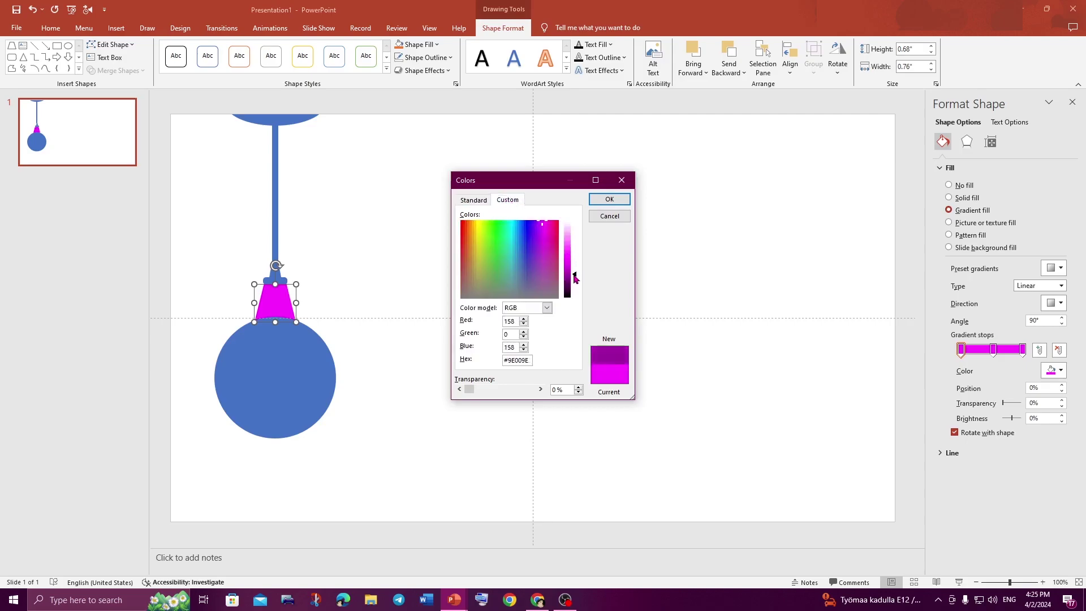
left_click(609, 199)
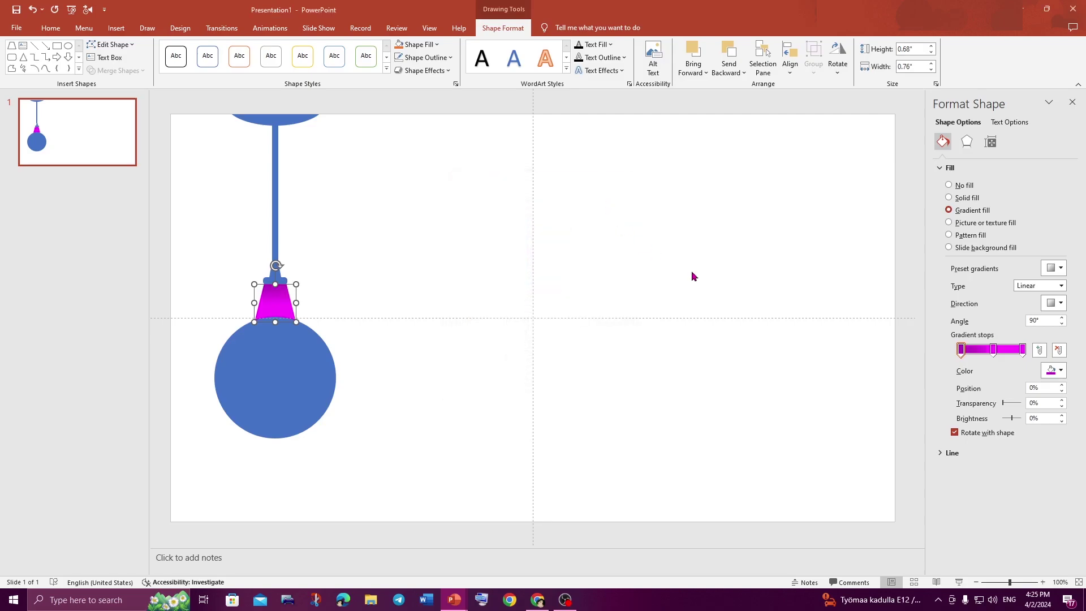
left_click(1053, 370)
left_click(994, 485)
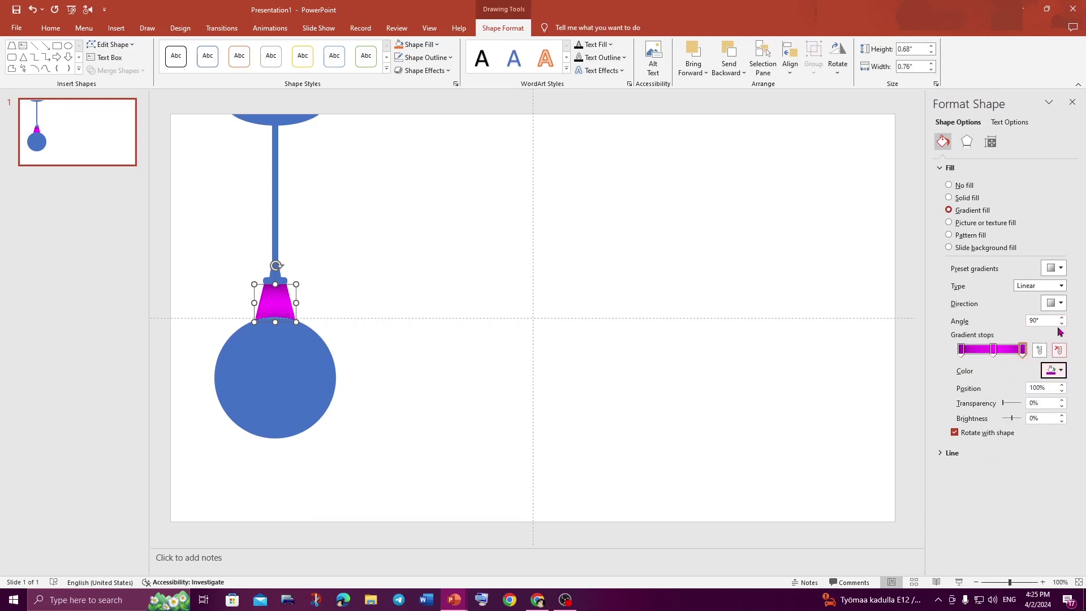
left_click(1061, 303)
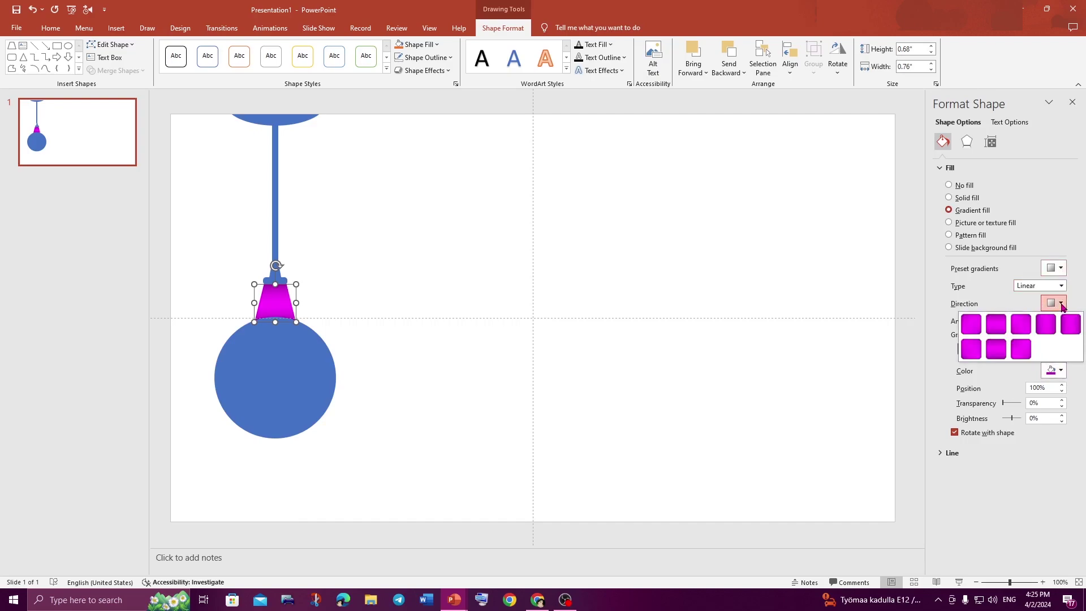
Make the gradient horizontal at 0°, add stops near both ends, and nudge the middle stop to about 53%.
left_click(1047, 325)
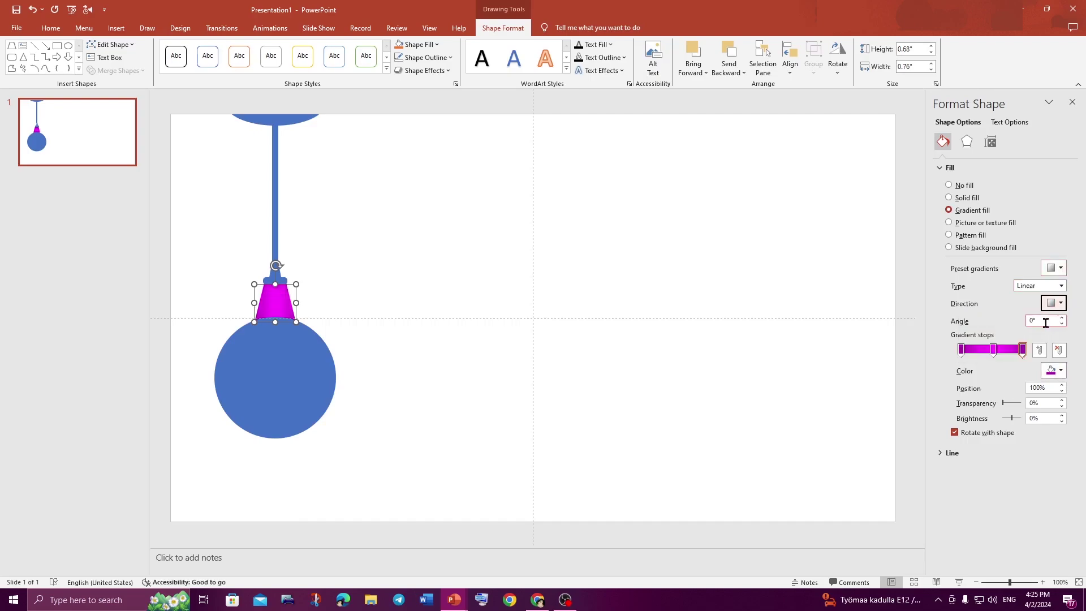
left_click(1014, 350)
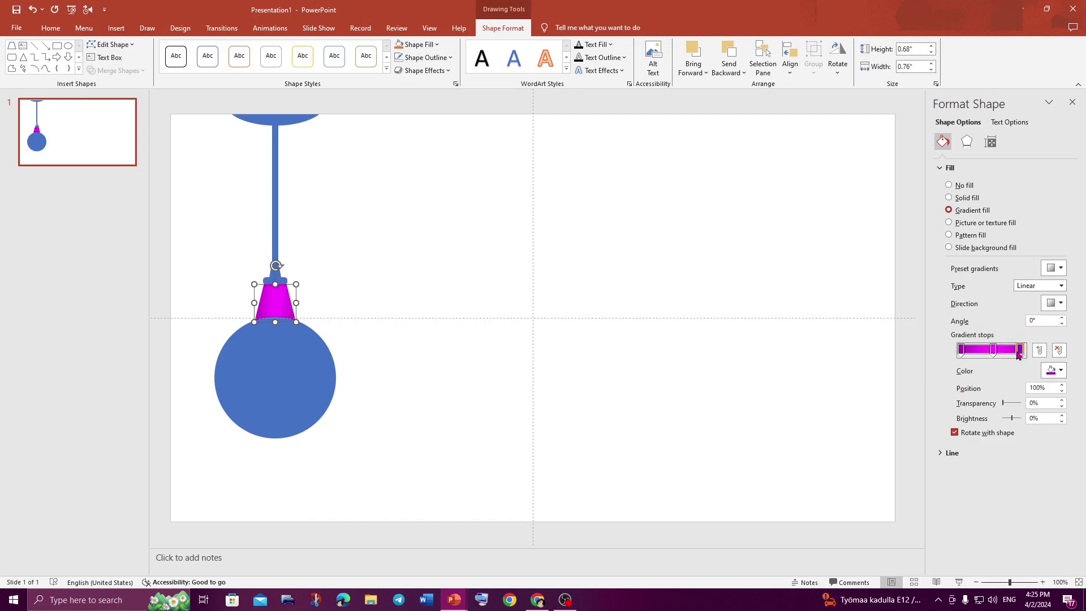
left_click(971, 350)
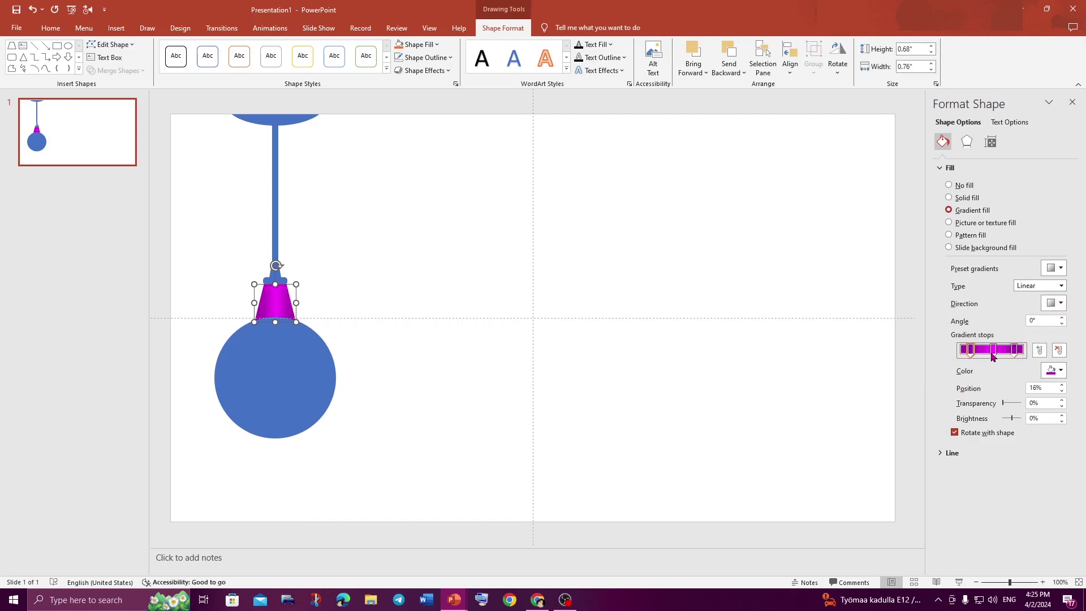
left_click(993, 351)
left_click_drag(993, 353, 995, 353)
left_click(449, 71)
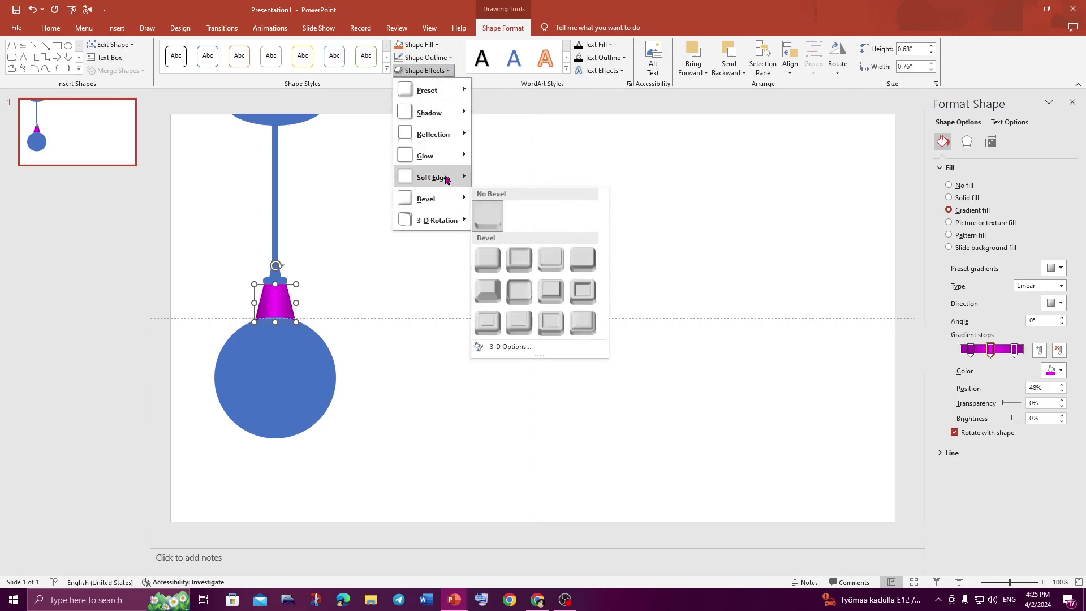
mouse_move(426, 198)
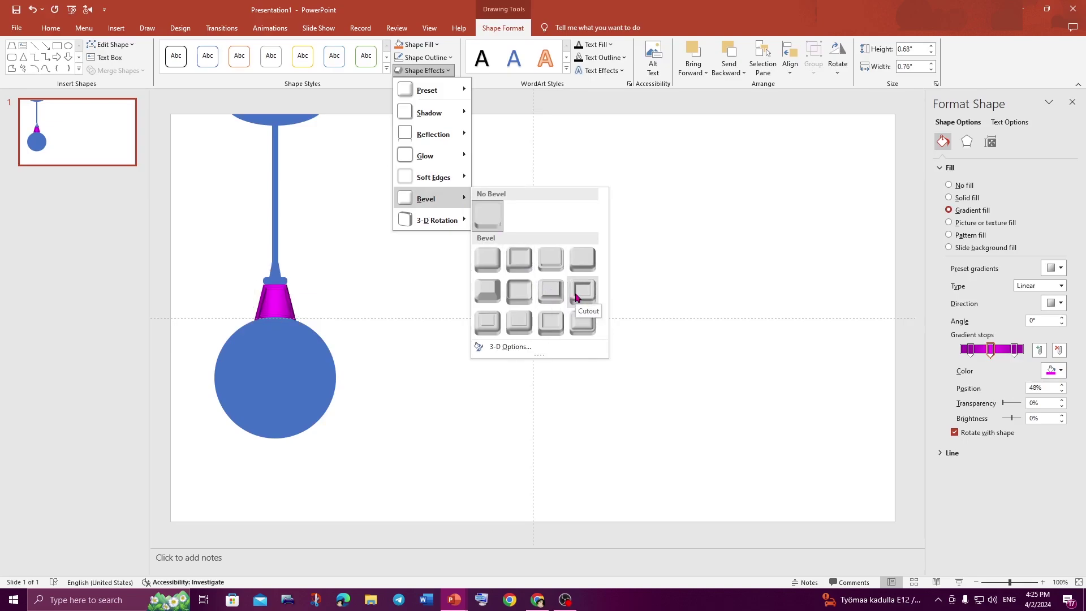
Bevel the socket and Format Painter its magenta gradient onto the small neck.
left_click(487, 294)
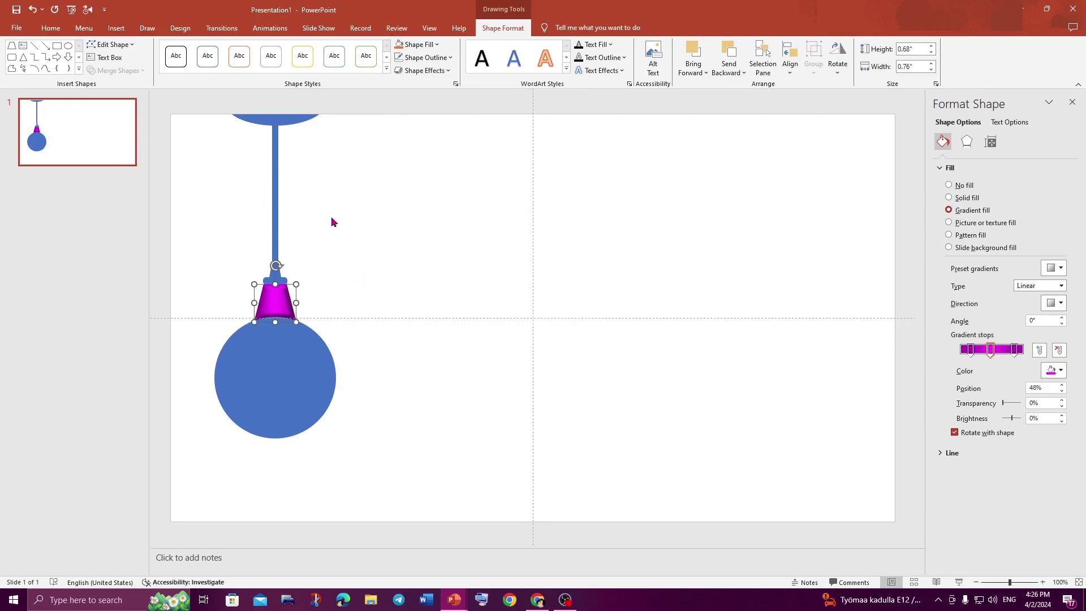
left_click(50, 28)
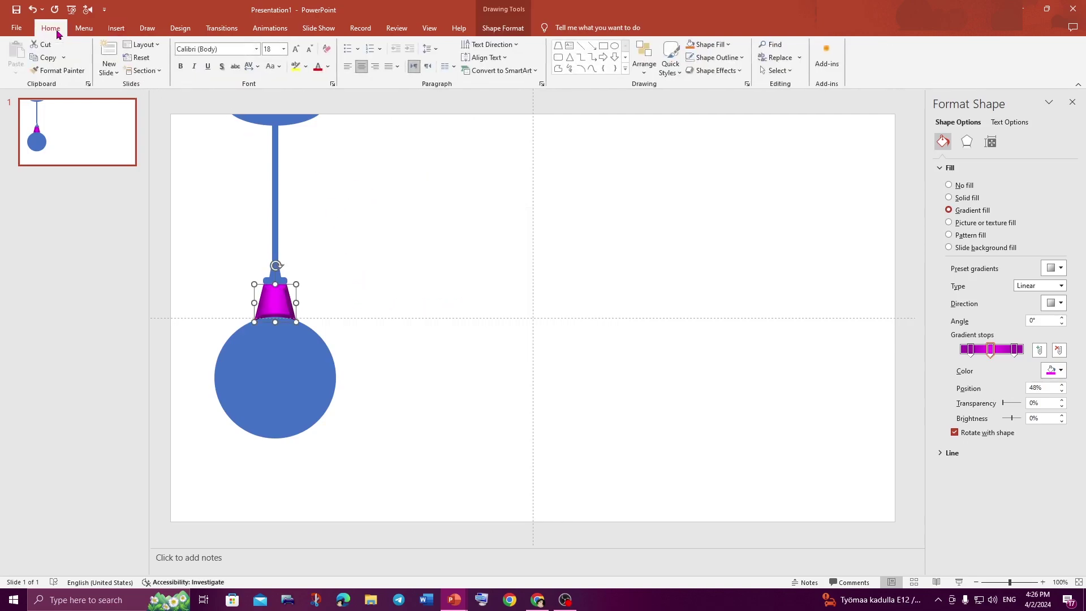
left_click(59, 70)
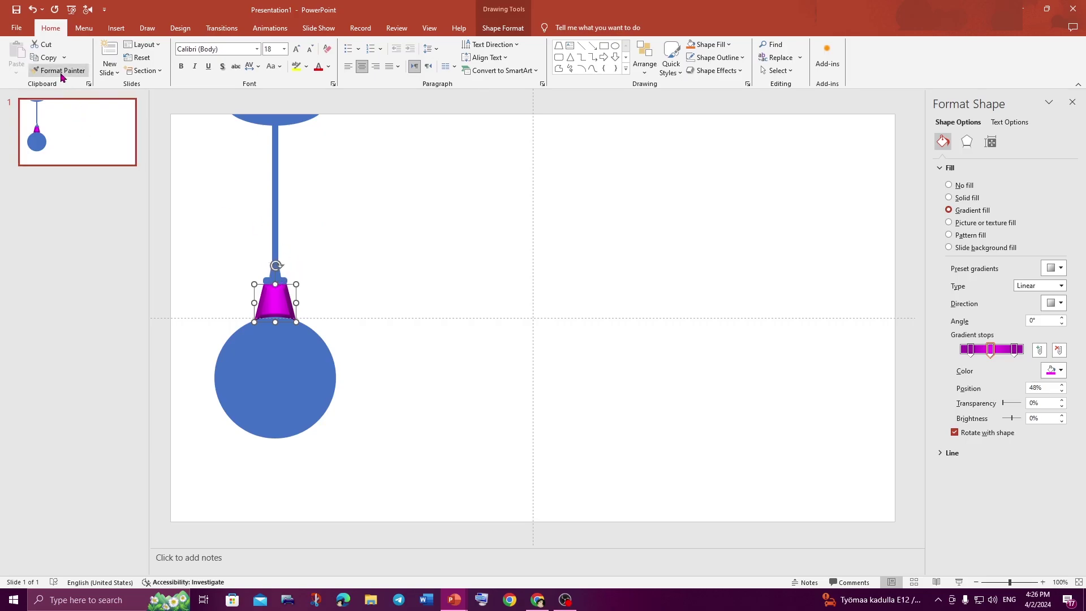
left_click(270, 279)
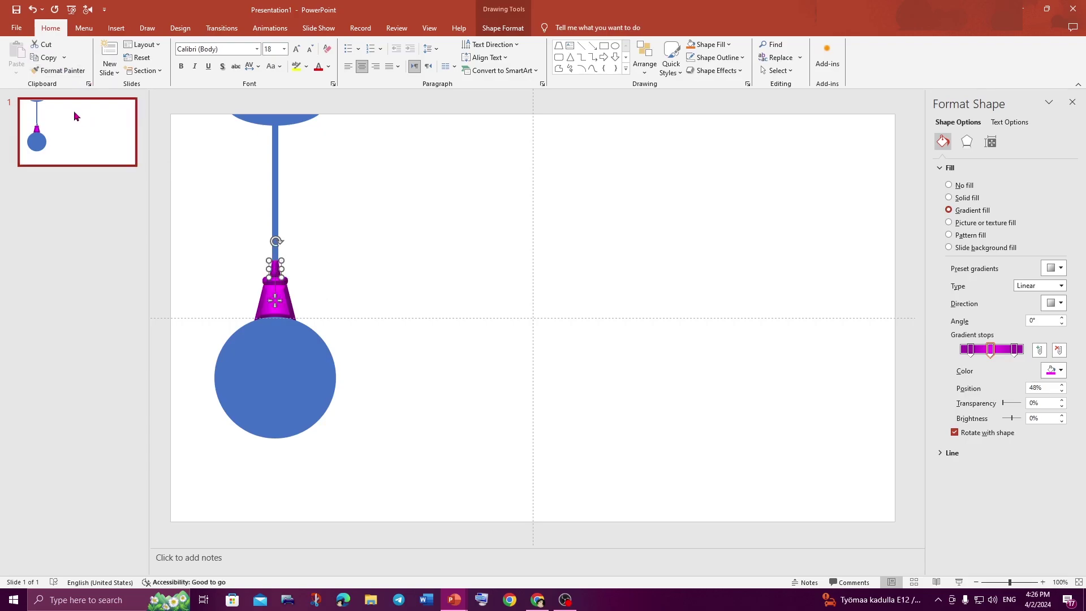
Paint the magenta gradient onto the hanging rod and the ceiling cap.
left_click(59, 71)
scroll(276, 230, "up", 1)
left_click(277, 226)
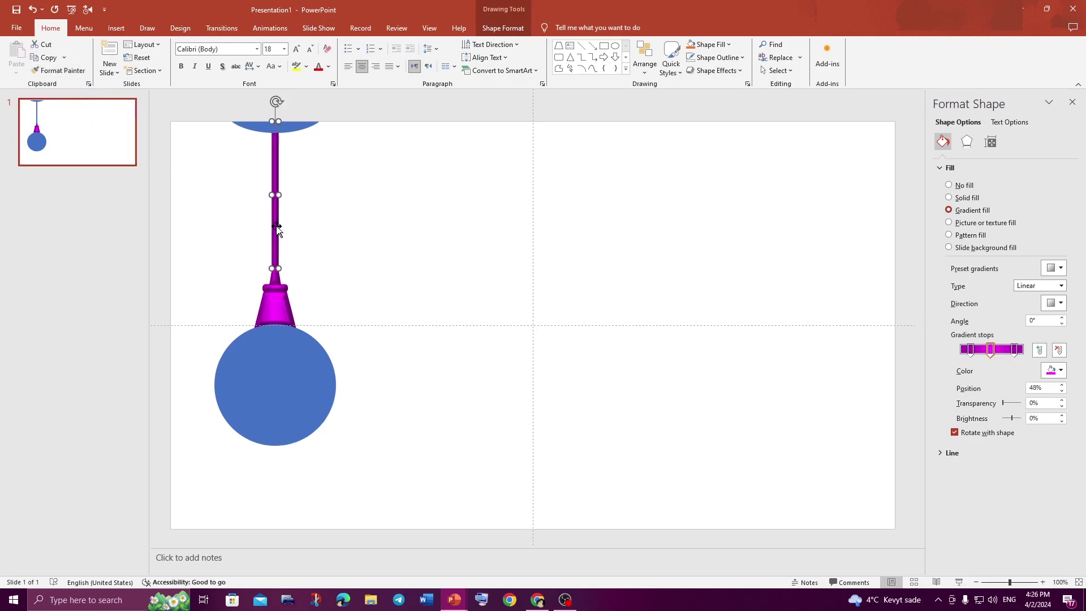
left_click(59, 71)
left_click(265, 129)
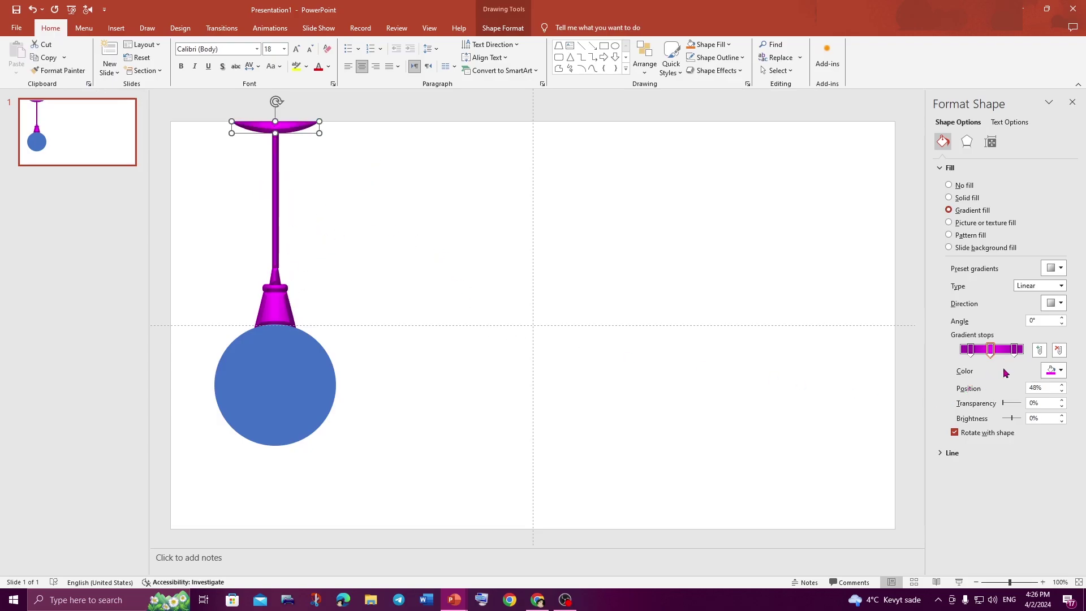
Darken the cap's right and 16% gradient stops to near-black at -90% brightness.
left_click(1015, 349)
left_click(1053, 370)
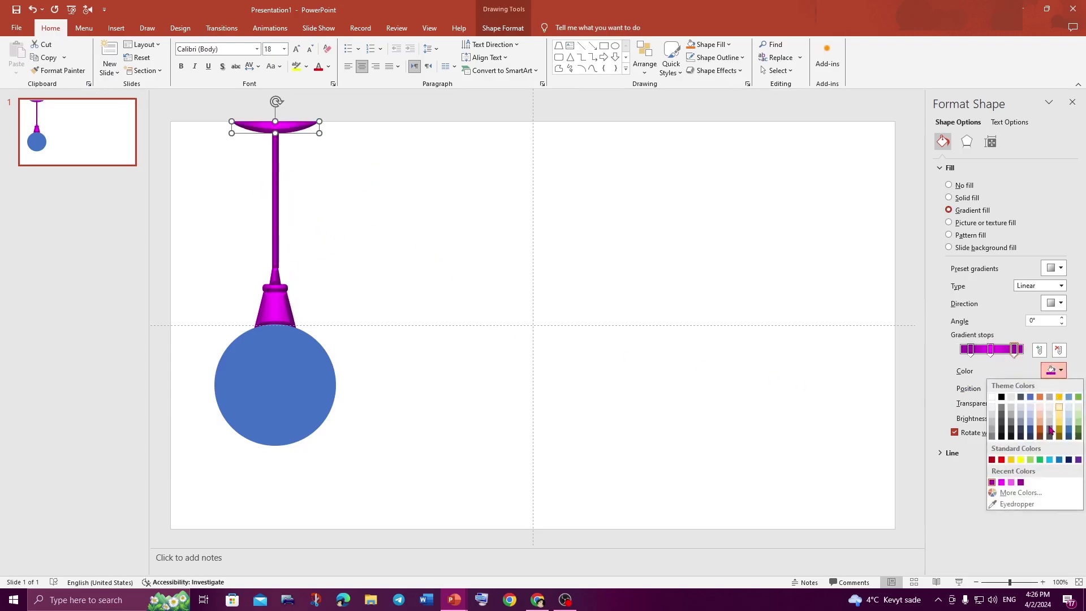
left_click(1011, 430)
left_click(971, 349)
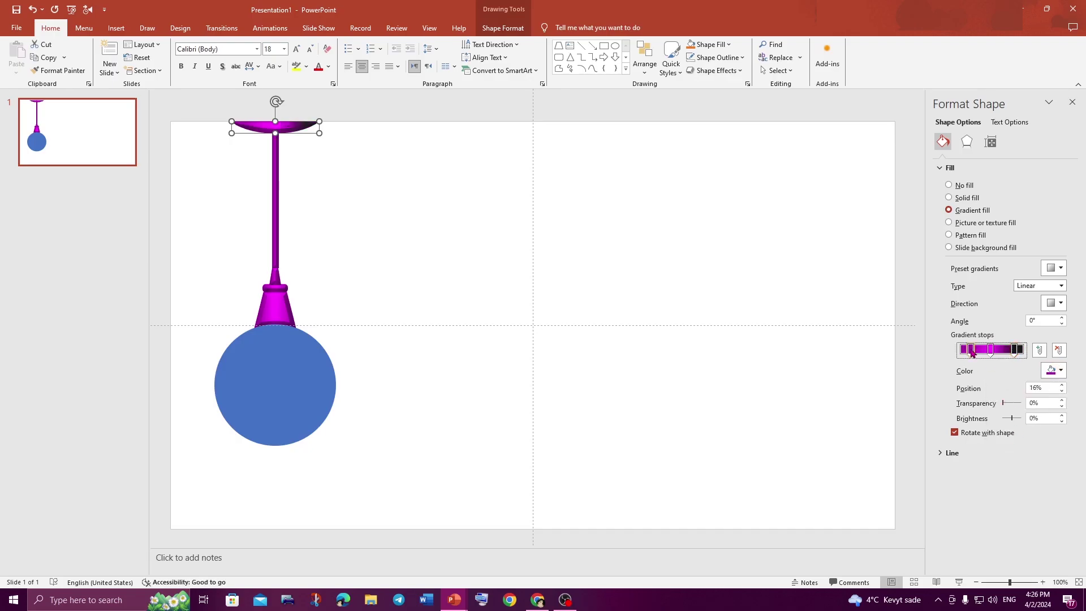
left_click(1053, 370)
left_click(1011, 436)
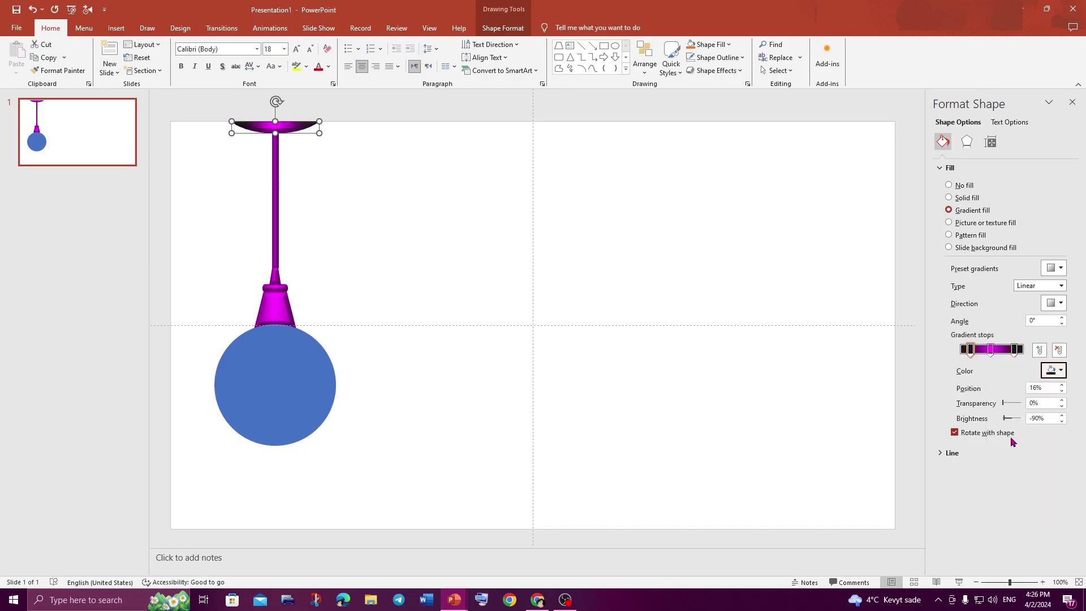
left_click(690, 391)
Undo five changes, restoring the blue rod and cap and the 90° pale-to-magenta neck gradient.
key("ctrl+z")
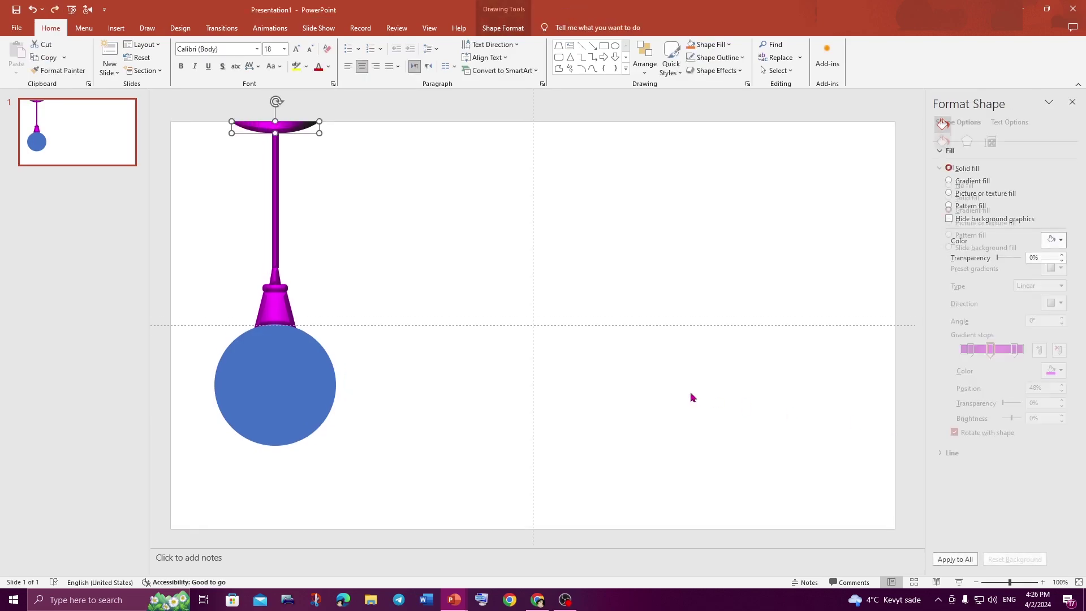
key("ctrl+z")
key("ctrl+z")
key("ctrl+z")
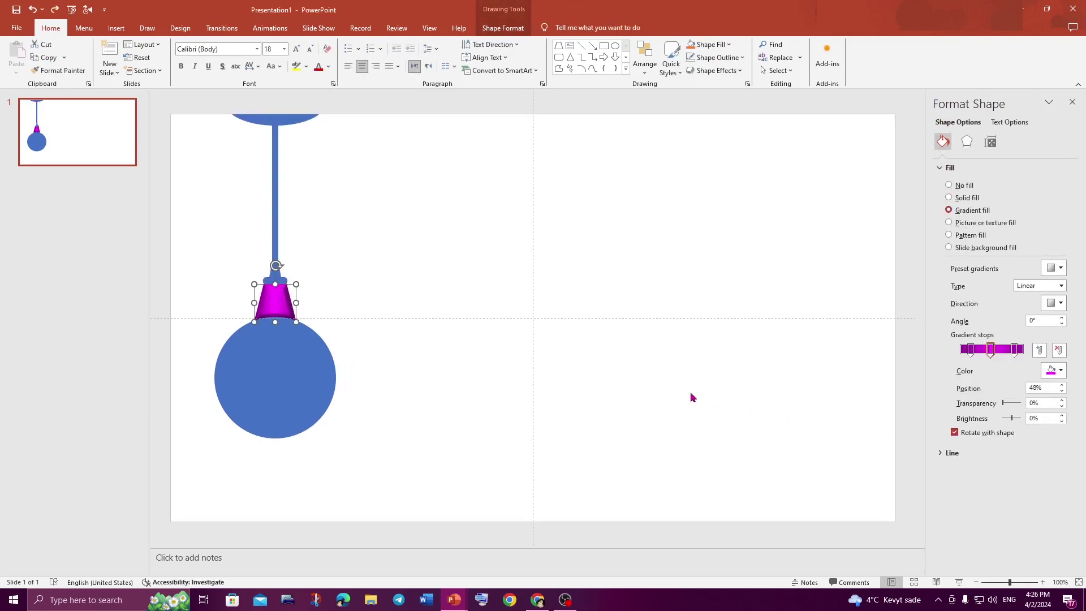
key("ctrl+z")
key("ctrl+z")
key("ctrl+z")
key("ctrl+z")
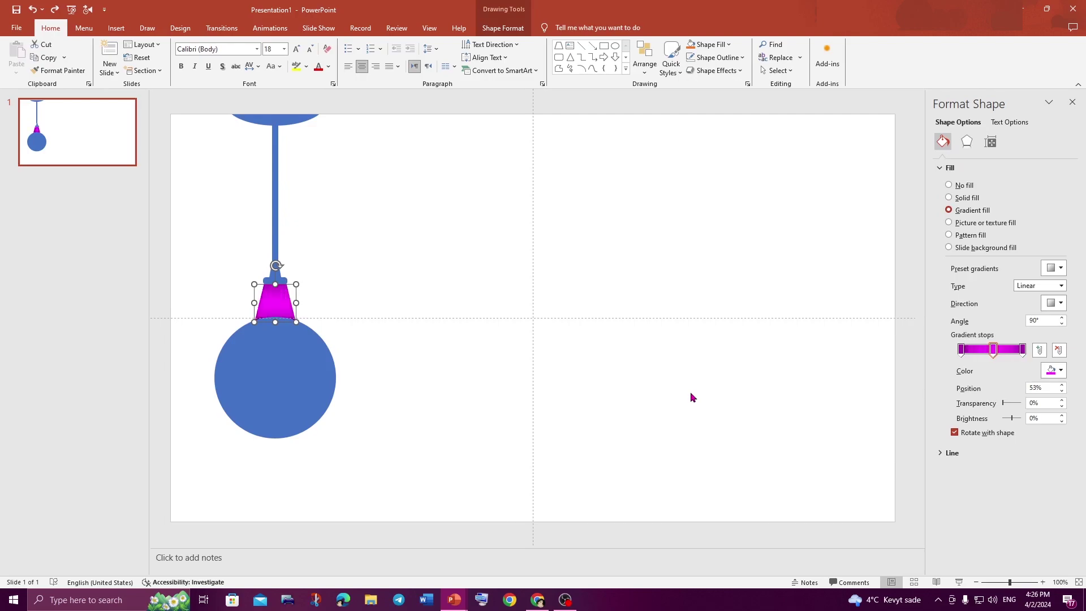
key("ctrl+z")
key("ctrl+z")
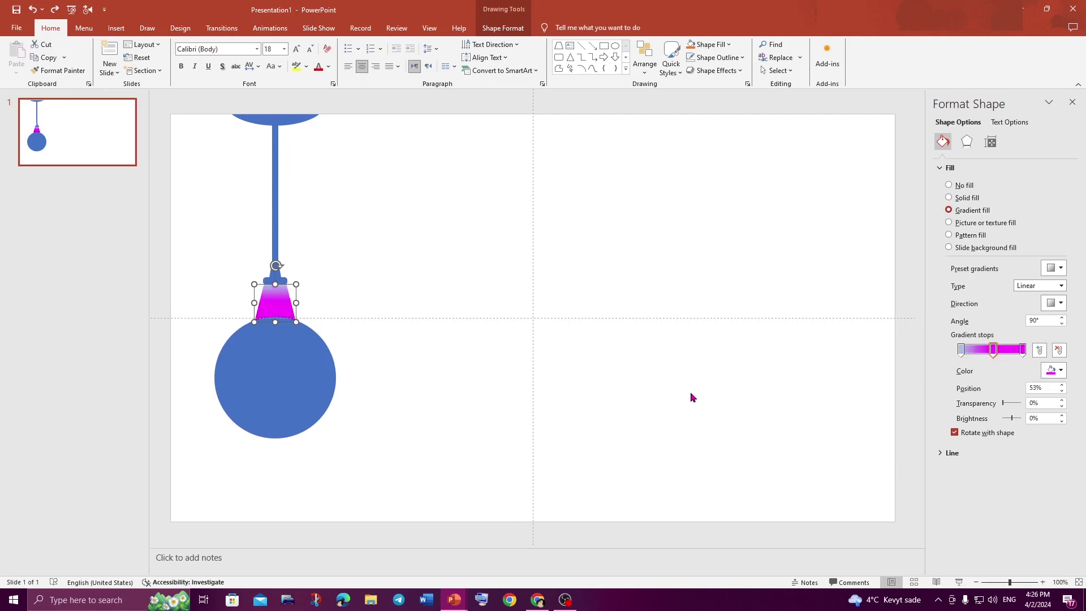
key("ctrl+z")
left_click(691, 397)
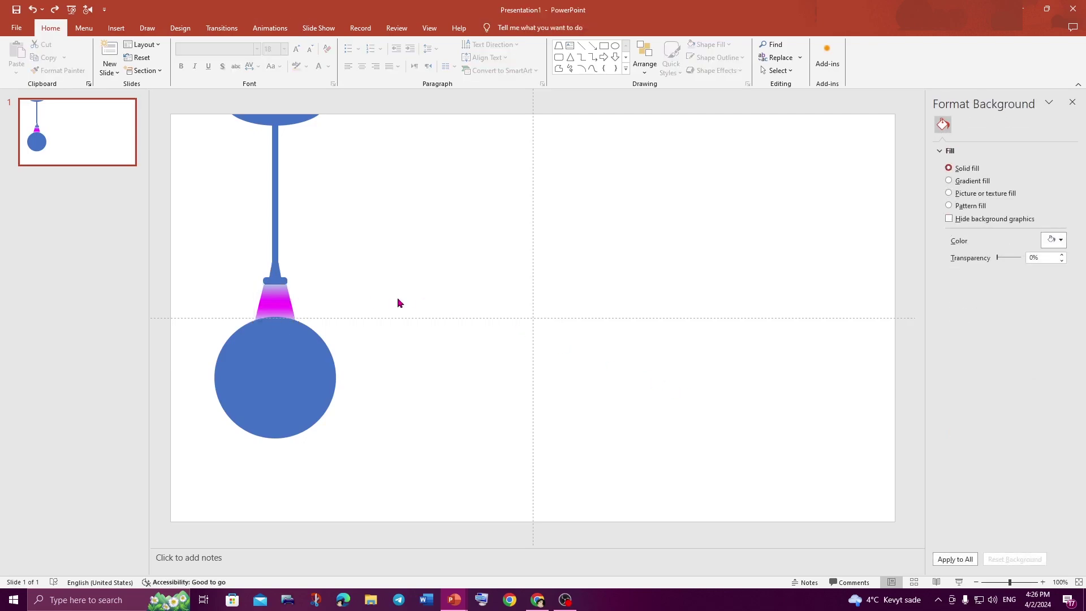
Set the socket's left and right gradient stops to near-black at -90% brightness.
left_click(291, 299)
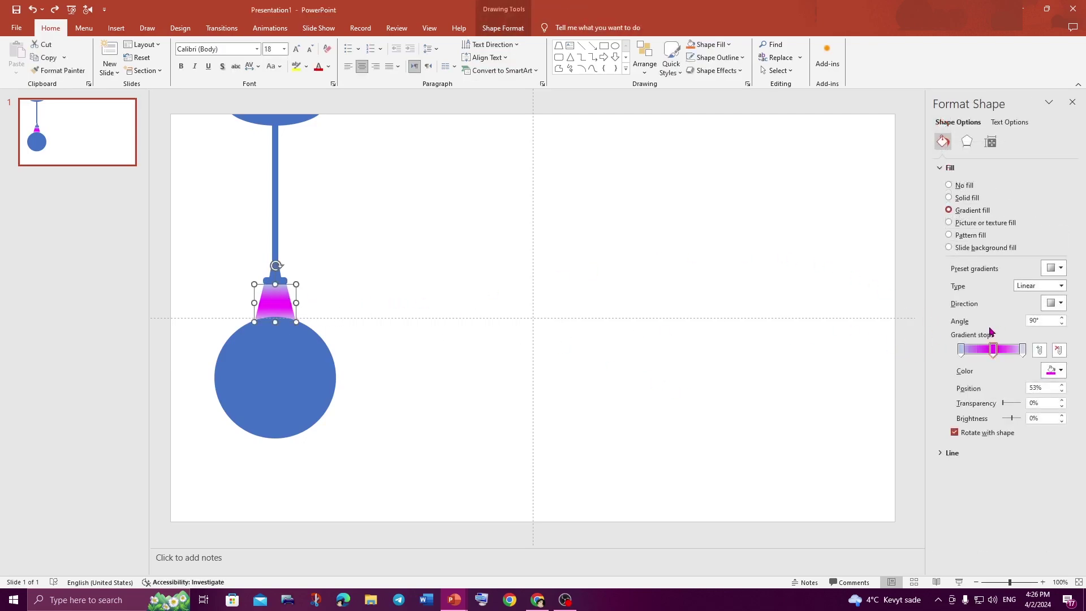
left_click(1022, 349)
left_click(1053, 371)
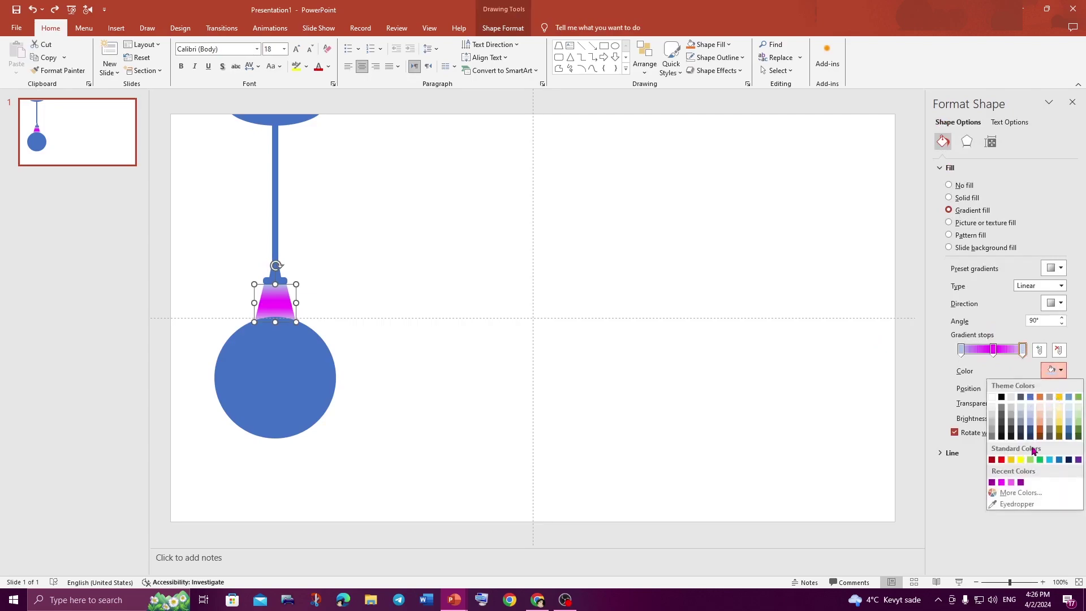
left_click(1012, 437)
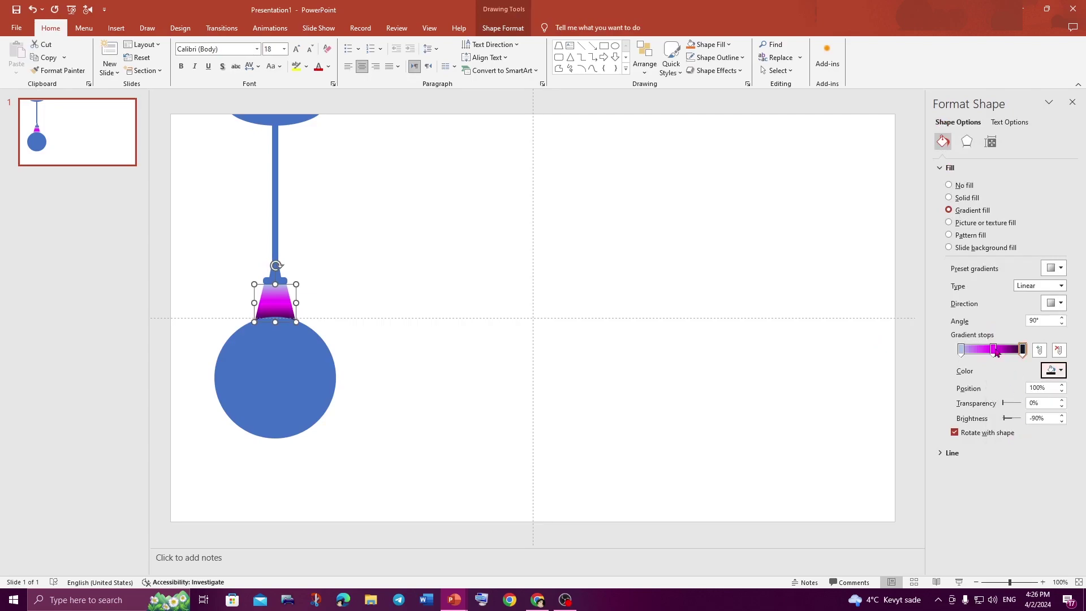
left_click(960, 349)
left_click(1053, 370)
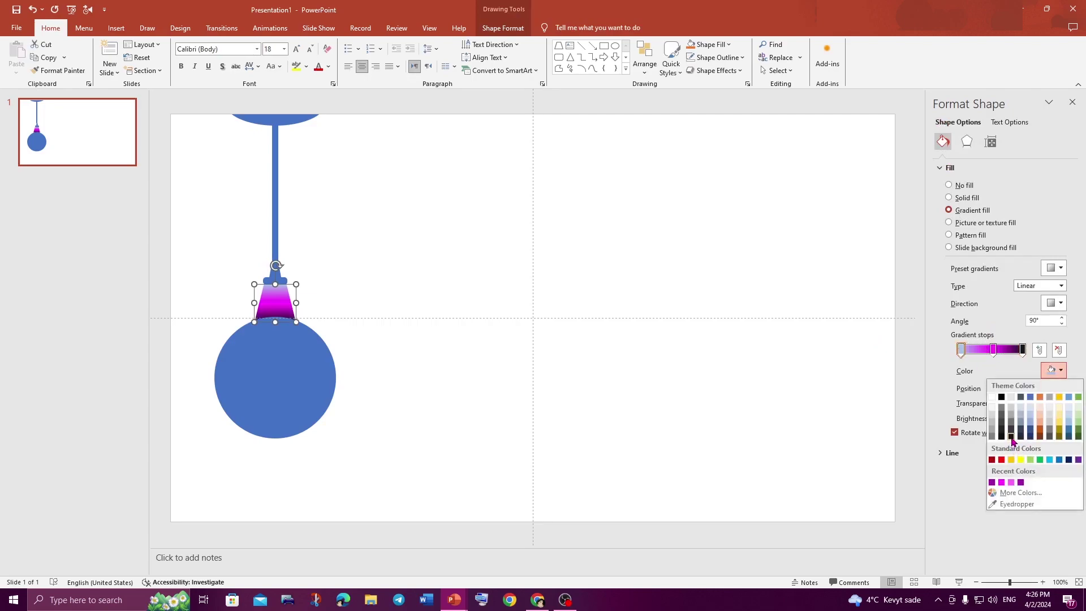
left_click(1012, 436)
left_click(610, 372)
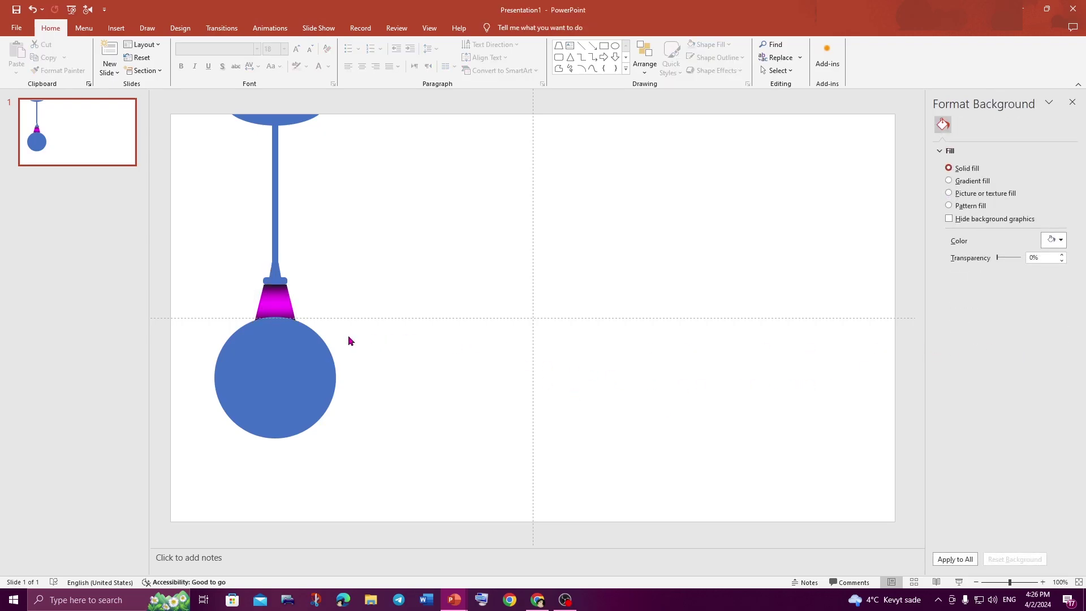
Make the socket's gradient horizontal at 0° and move the dark right stop to 89%.
left_click(271, 302)
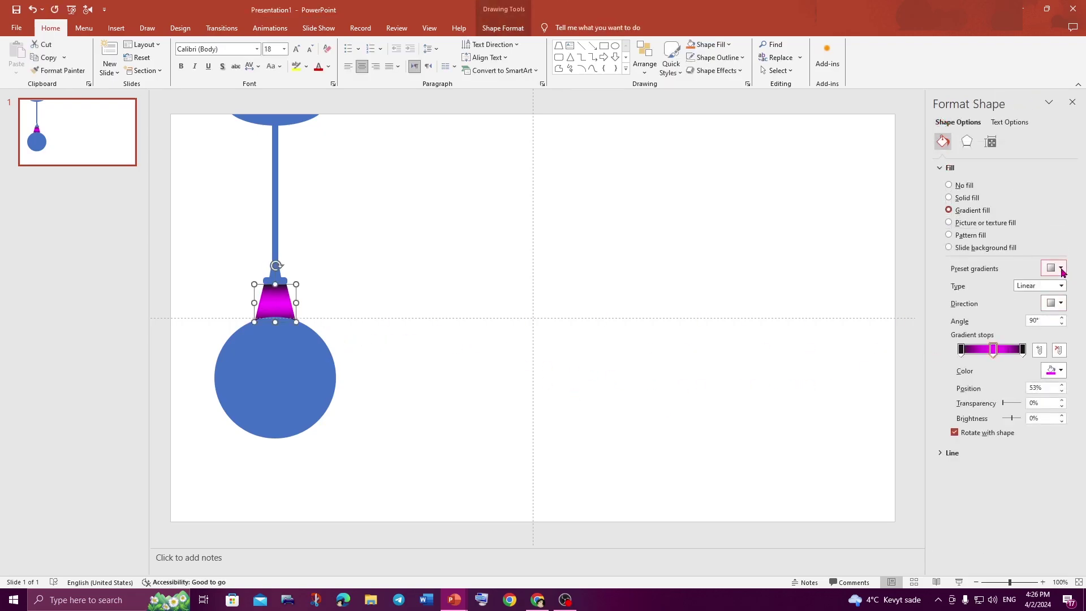
left_click(1061, 304)
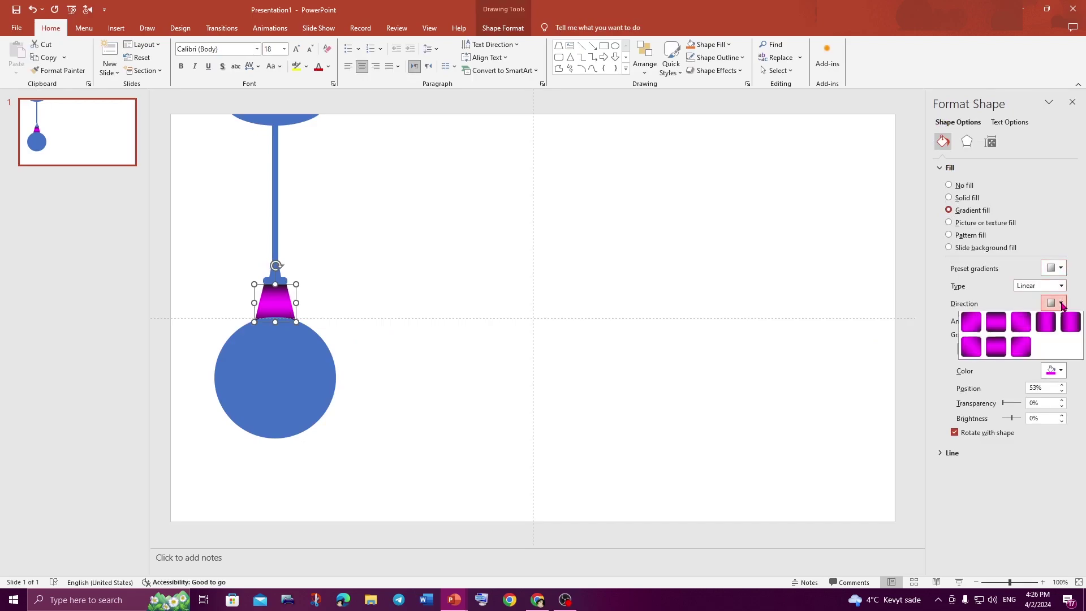
left_click(1046, 329)
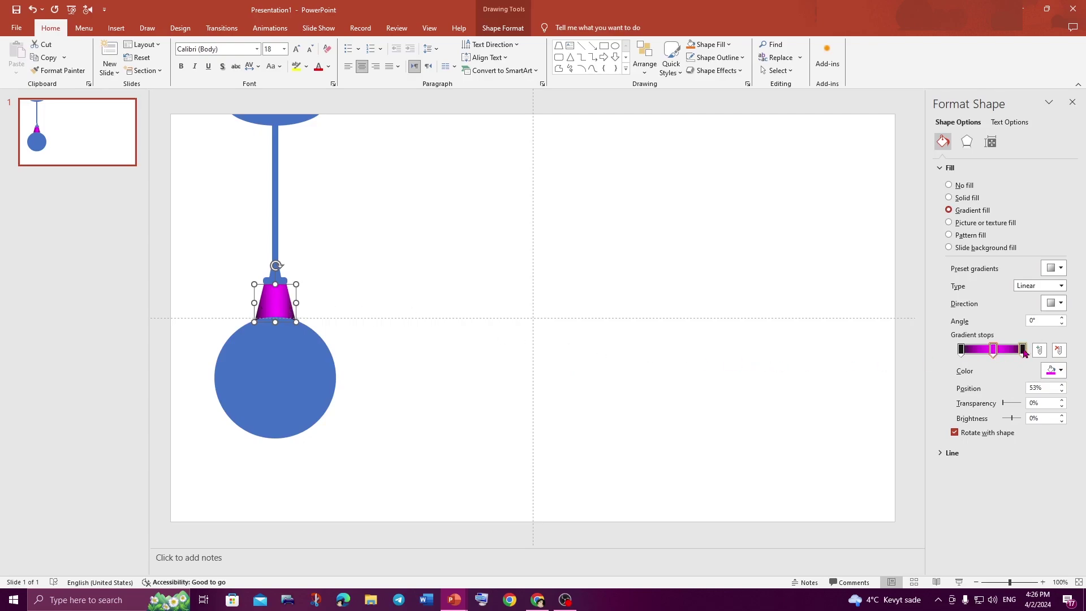
left_click_drag(1023, 350, 967, 352)
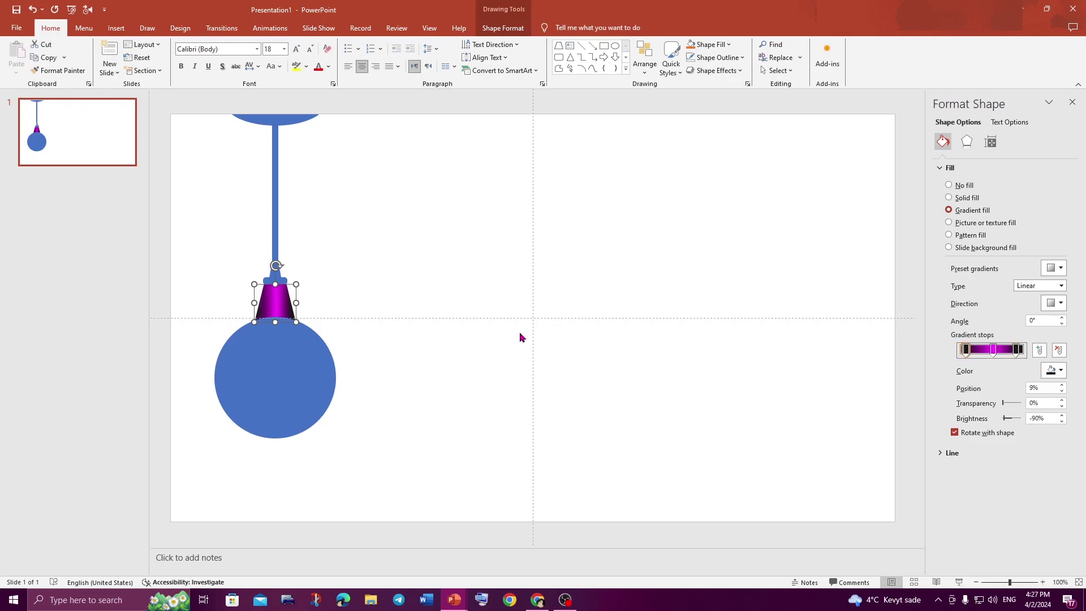
Apply a bevel preset to the magenta socket.
left_click(282, 305)
left_click(503, 29)
left_click(450, 72)
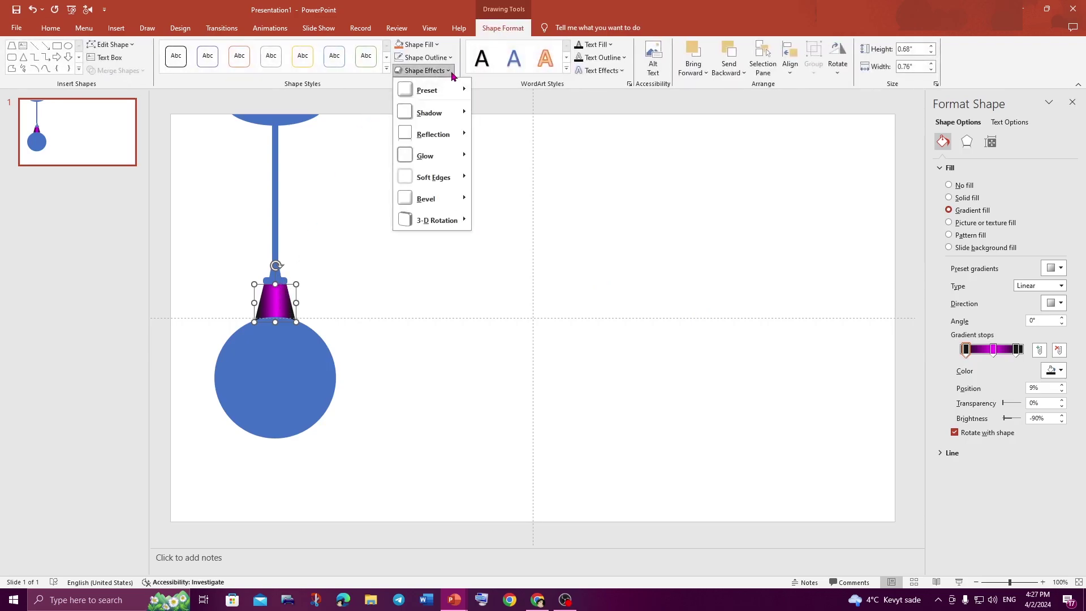
mouse_move(426, 198)
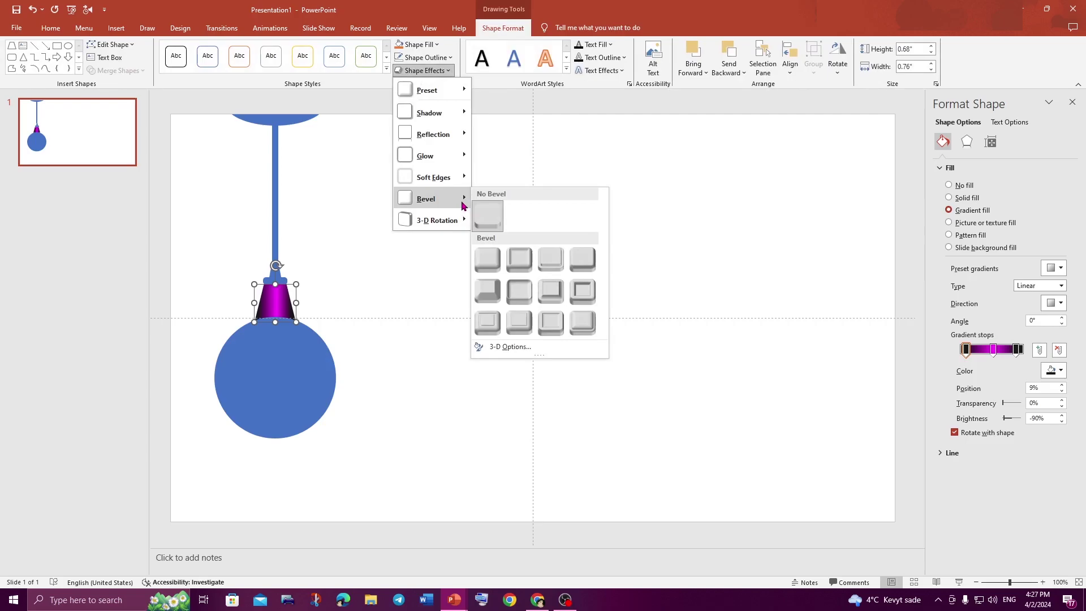
left_click(486, 290)
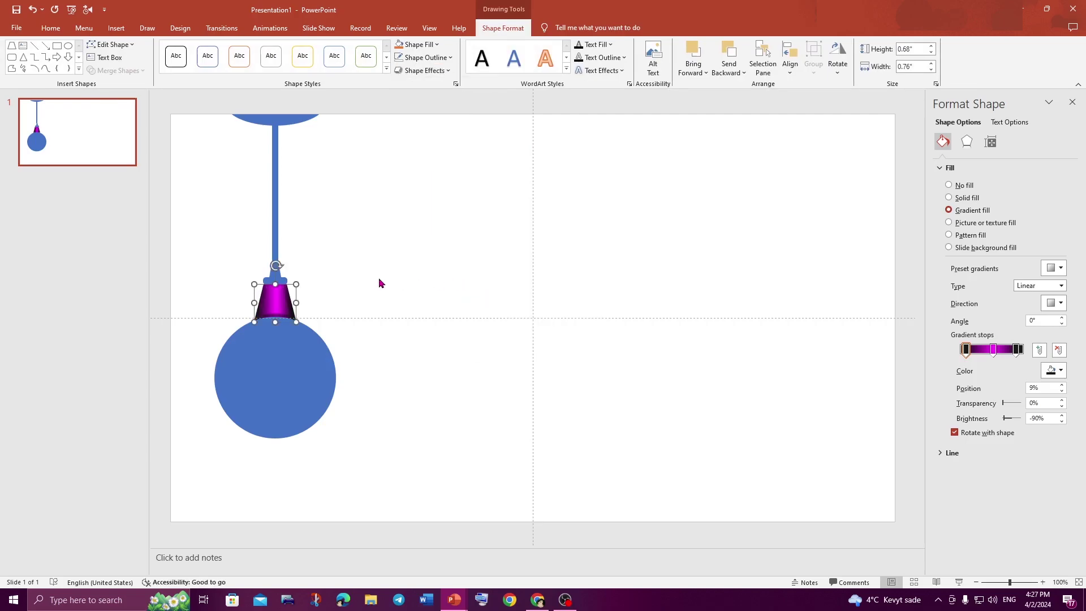
left_click(51, 28)
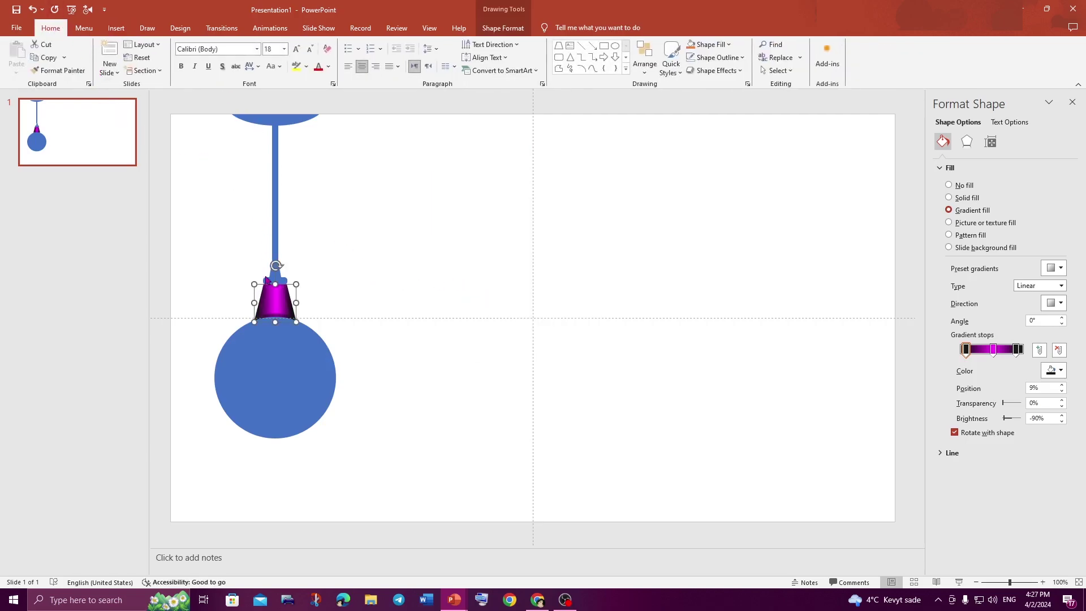
Paint the dark-edged magenta gradient onto the band, tip, hanging cord and ceiling bowl.
left_click(61, 70)
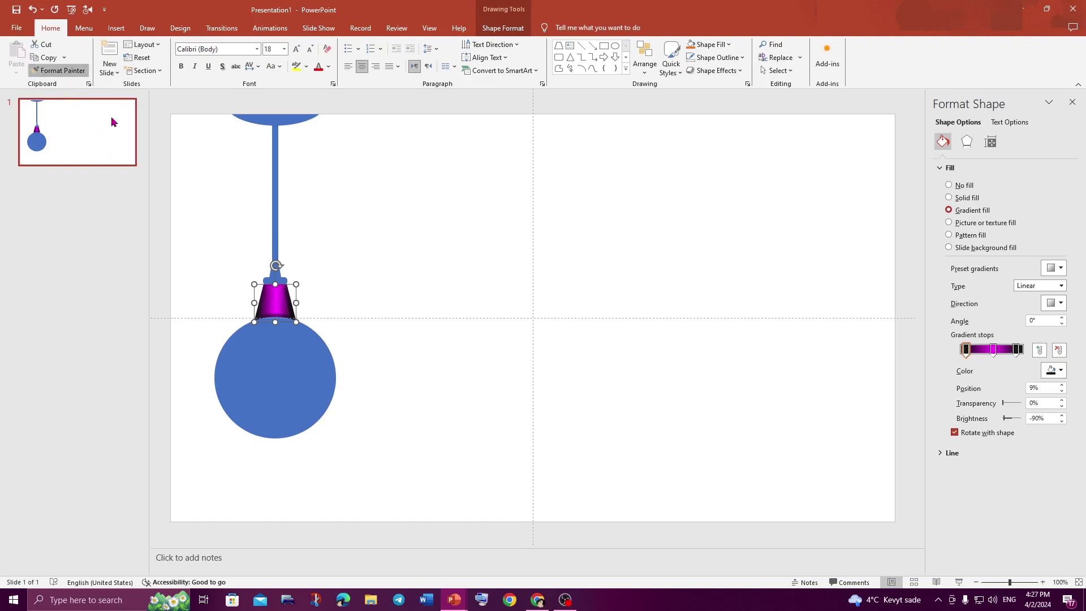
left_click(271, 279)
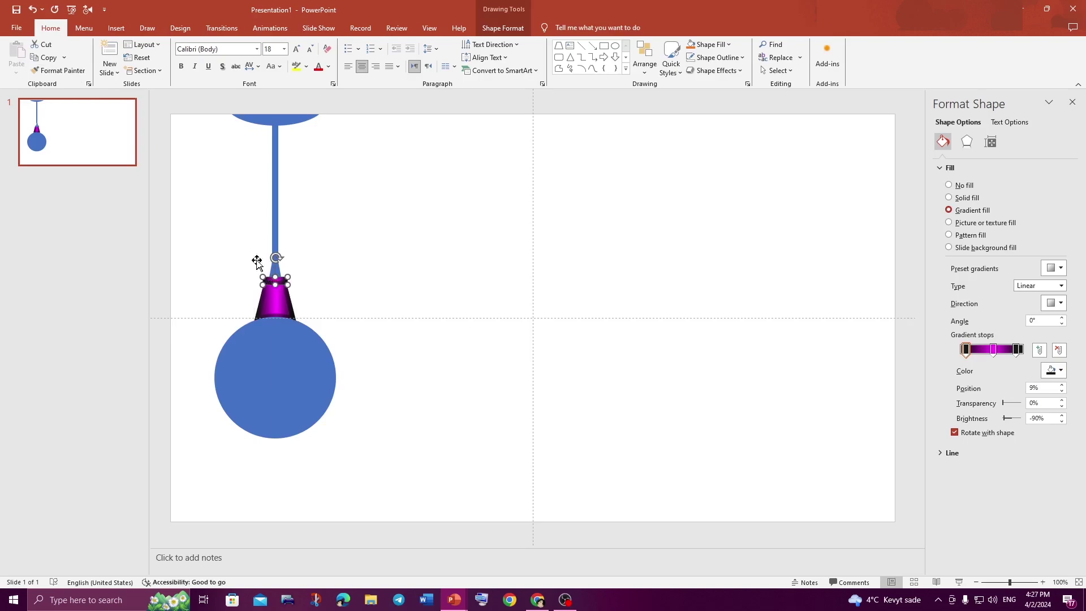
left_click(276, 267)
left_click(74, 70)
left_click(276, 212)
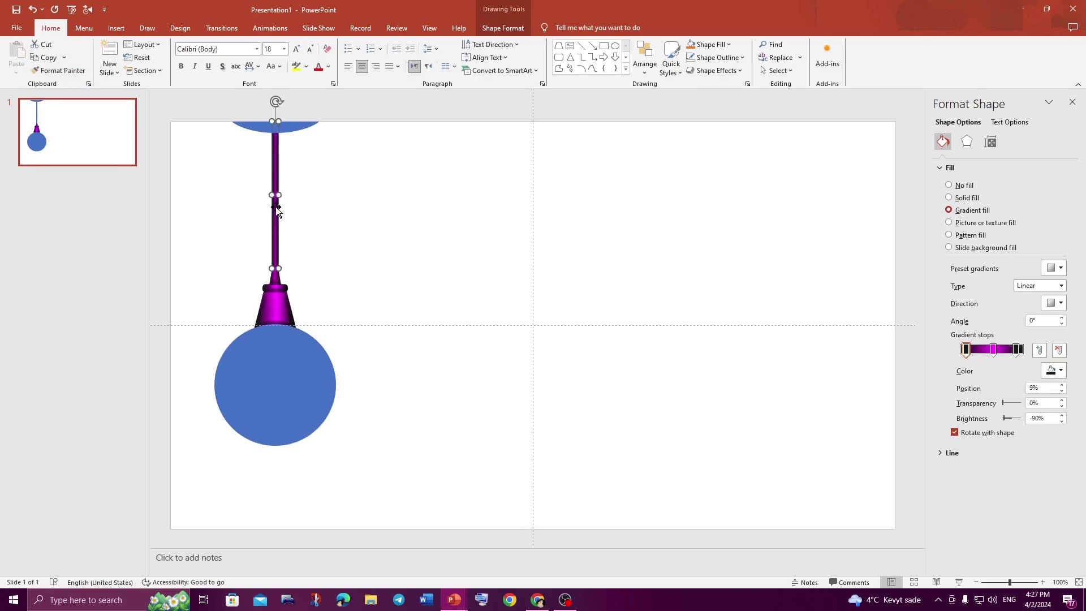
left_click(59, 70)
left_click(294, 129)
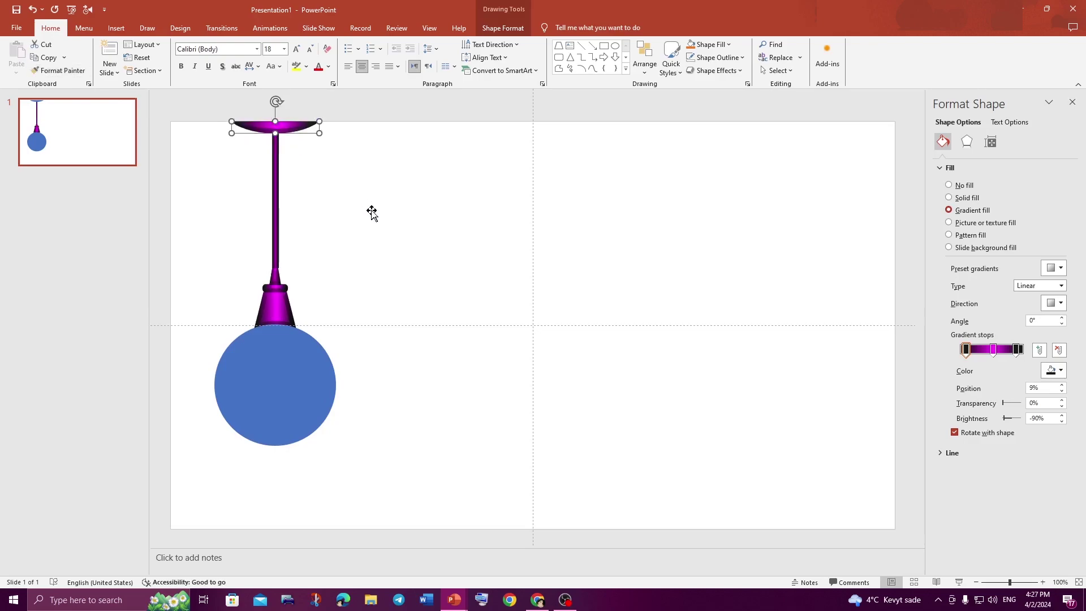
Give the blue circle a radial preset gradient and recolour its first stops magenta.
left_click(298, 399)
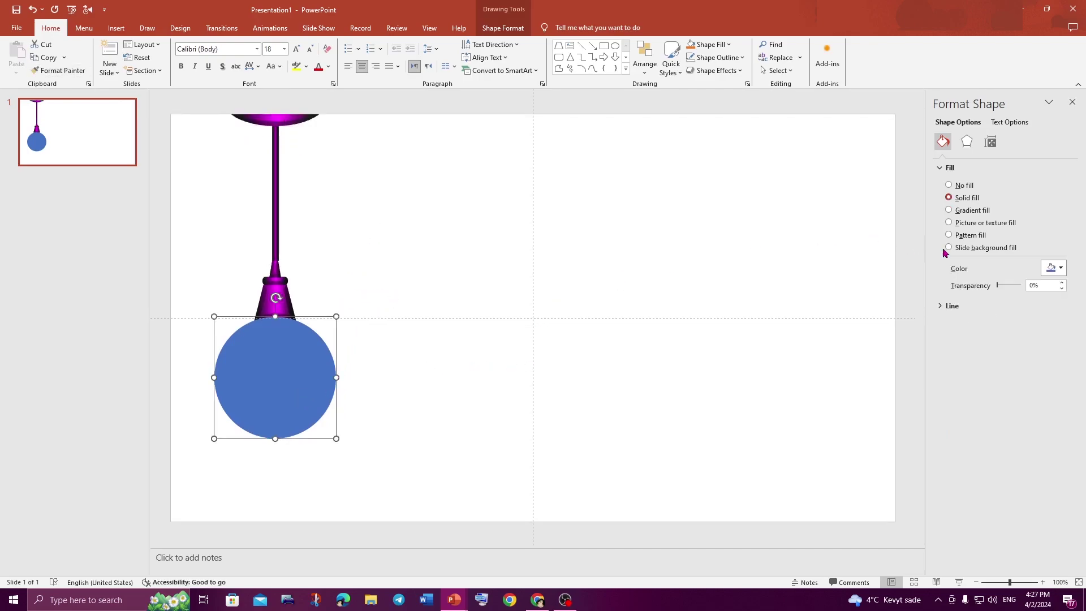
left_click(952, 211)
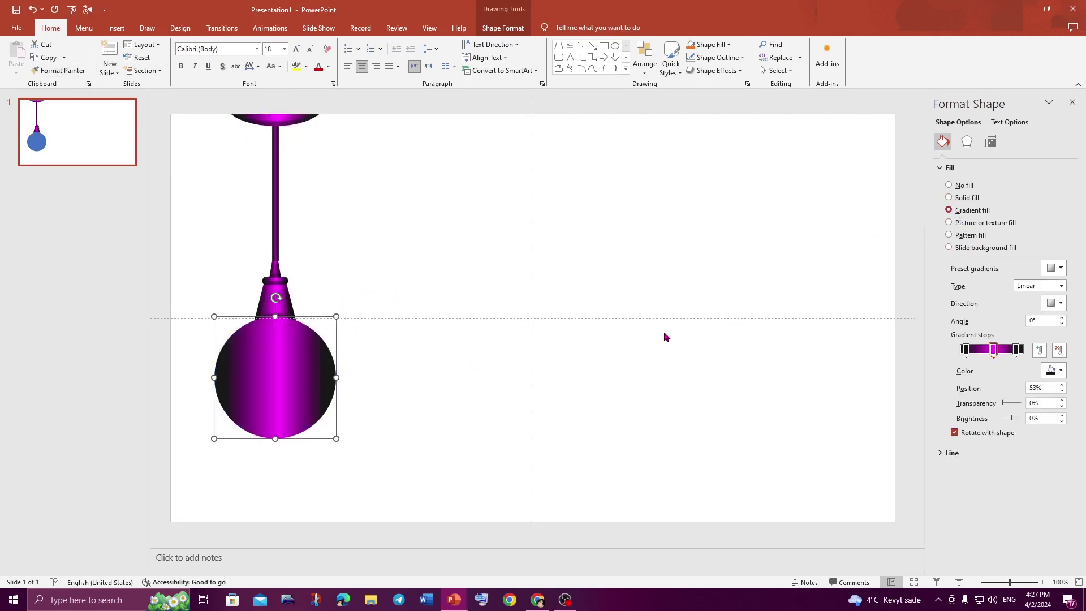
left_click(1059, 269)
left_click(973, 389)
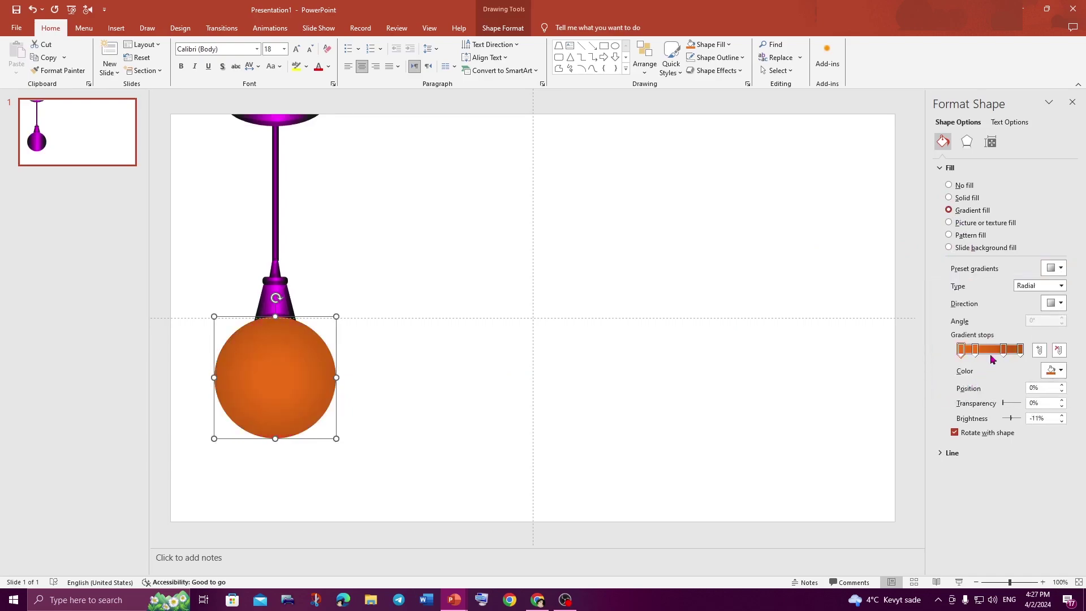
left_click(1053, 370)
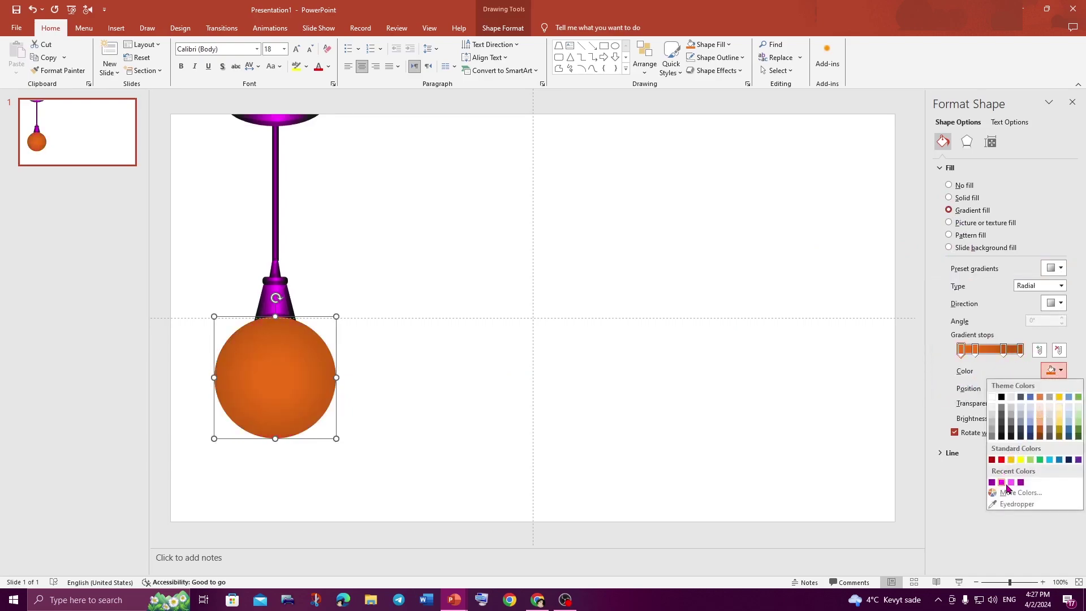
left_click(1002, 481)
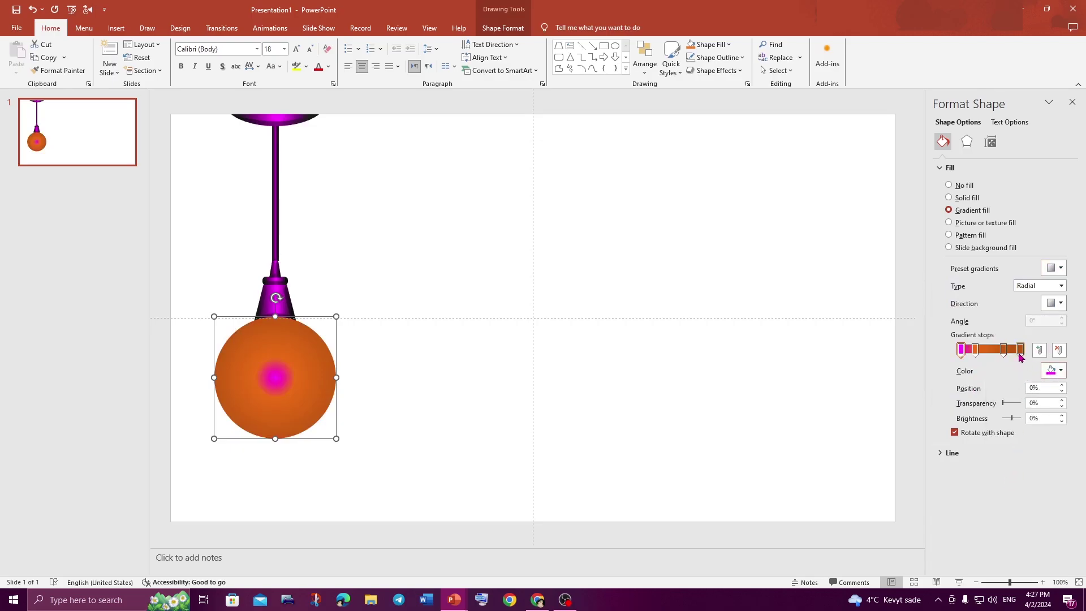
left_click(1053, 370)
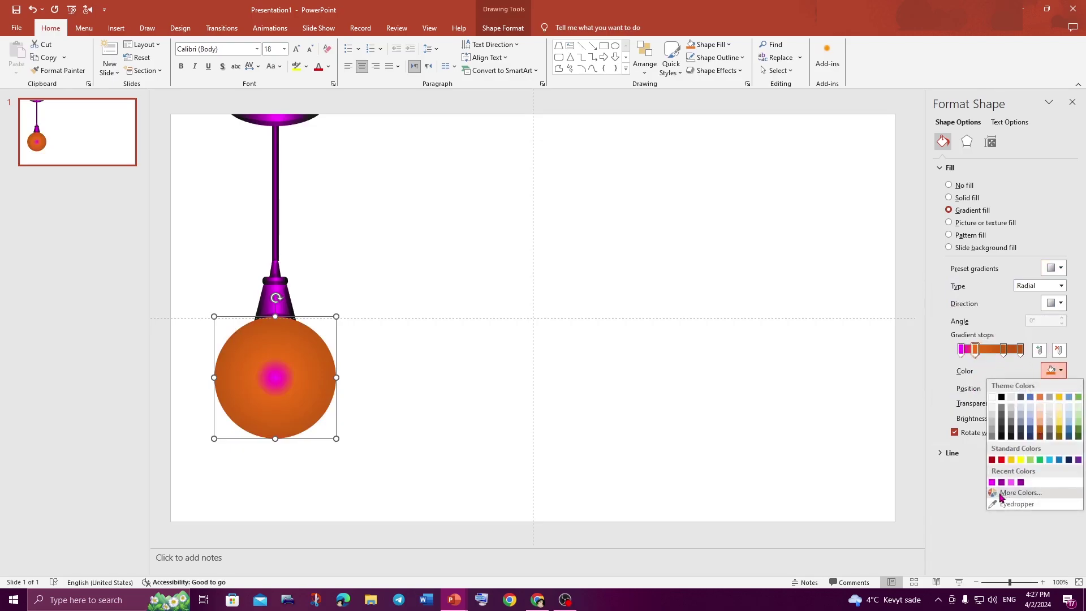
left_click(993, 482)
Turn the 69% gradient stop magenta and delete the extra stop at 97%.
left_click(1003, 349)
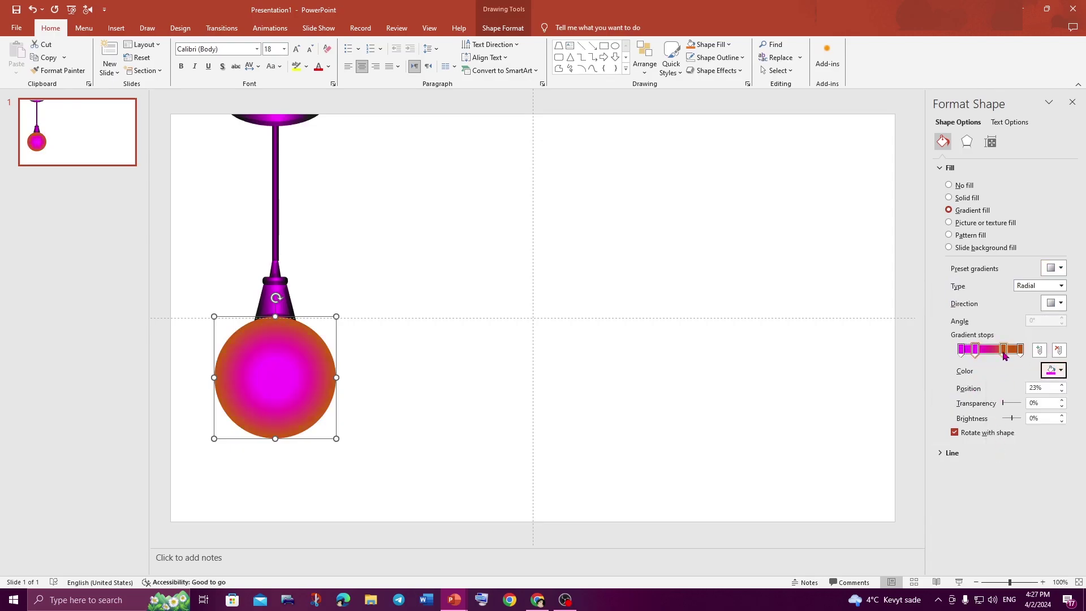
left_click(1062, 371)
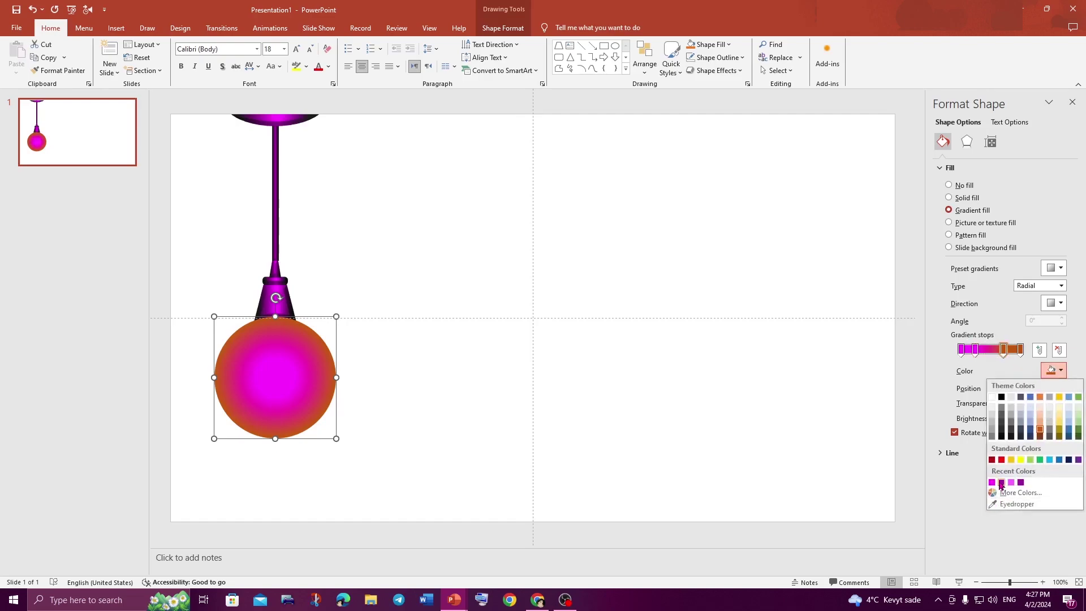
left_click(993, 482)
left_click(1020, 349)
left_click(1058, 350)
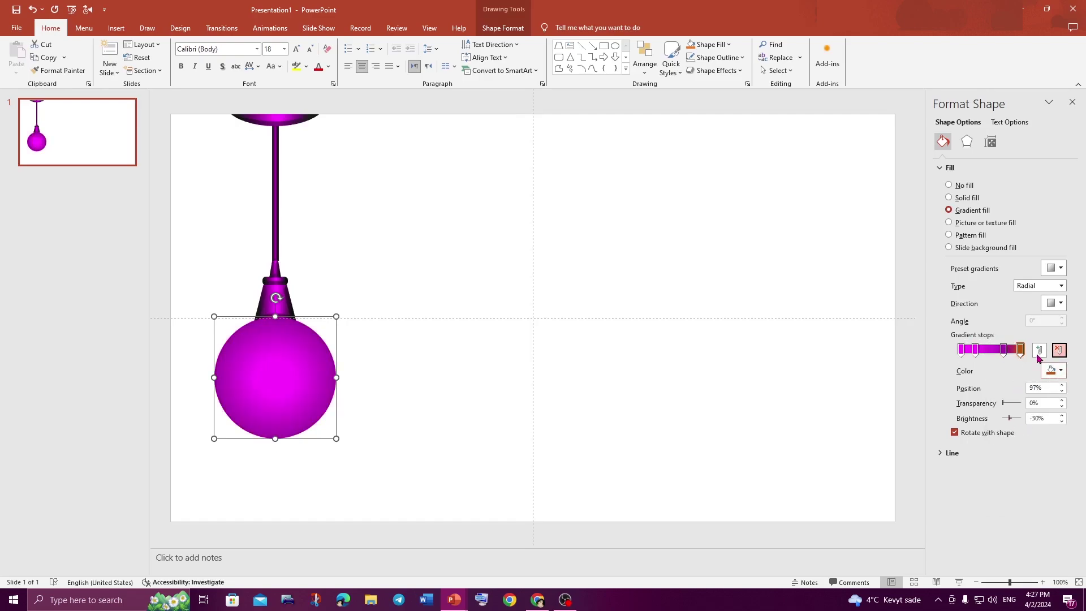
Make the first stop a lighter pink and move the stops to 15% and 70%.
left_click(962, 349)
left_click(1062, 370)
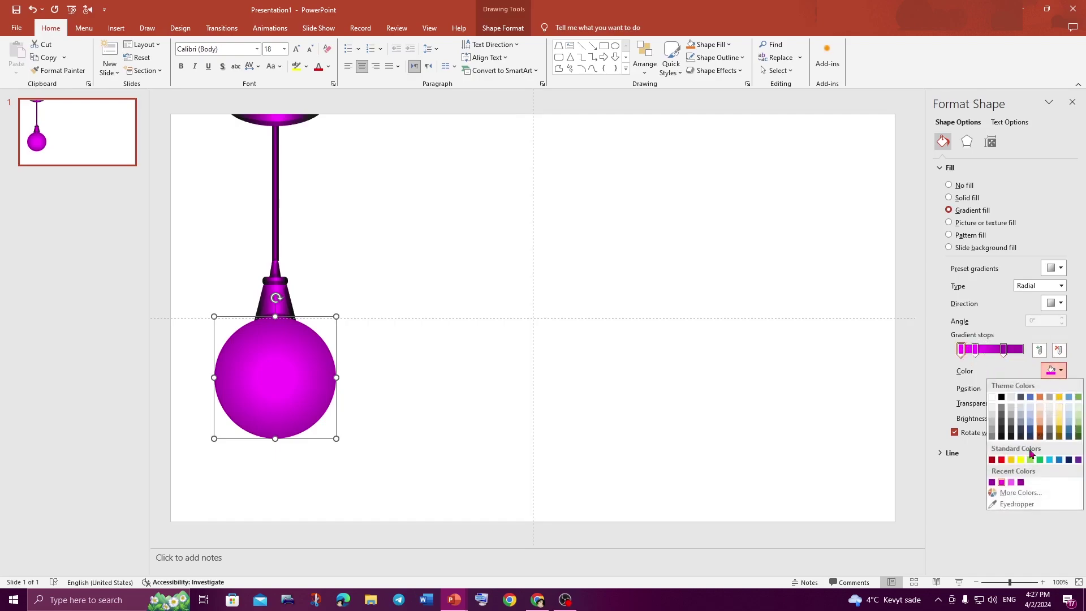
left_click(1012, 482)
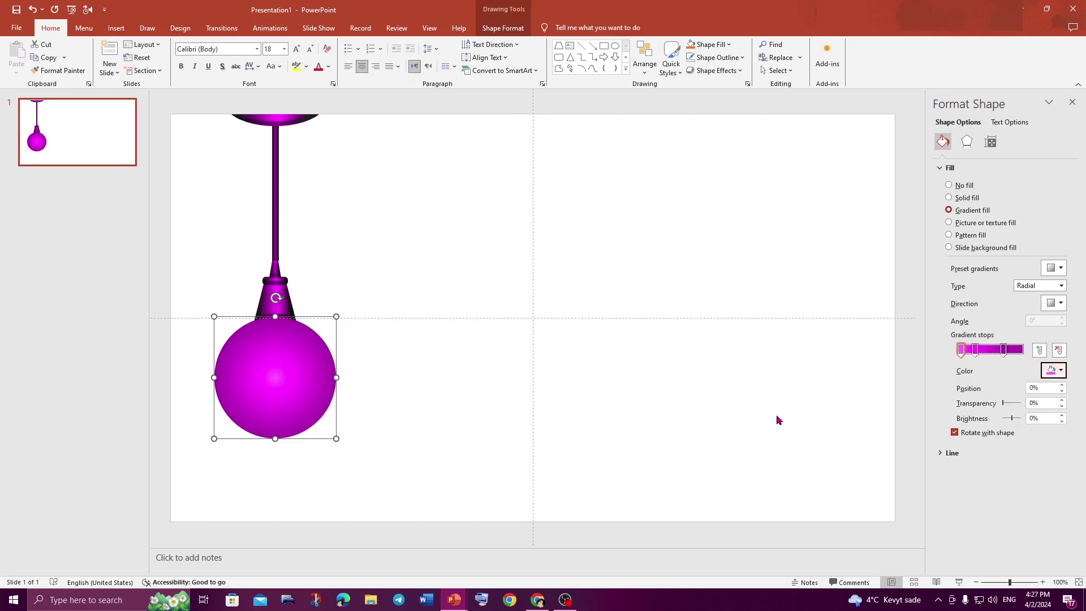
mouse_move(1005, 352)
left_mouse_down()
mouse_move(1015, 354)
mouse_move(988, 356)
left_mouse_up()
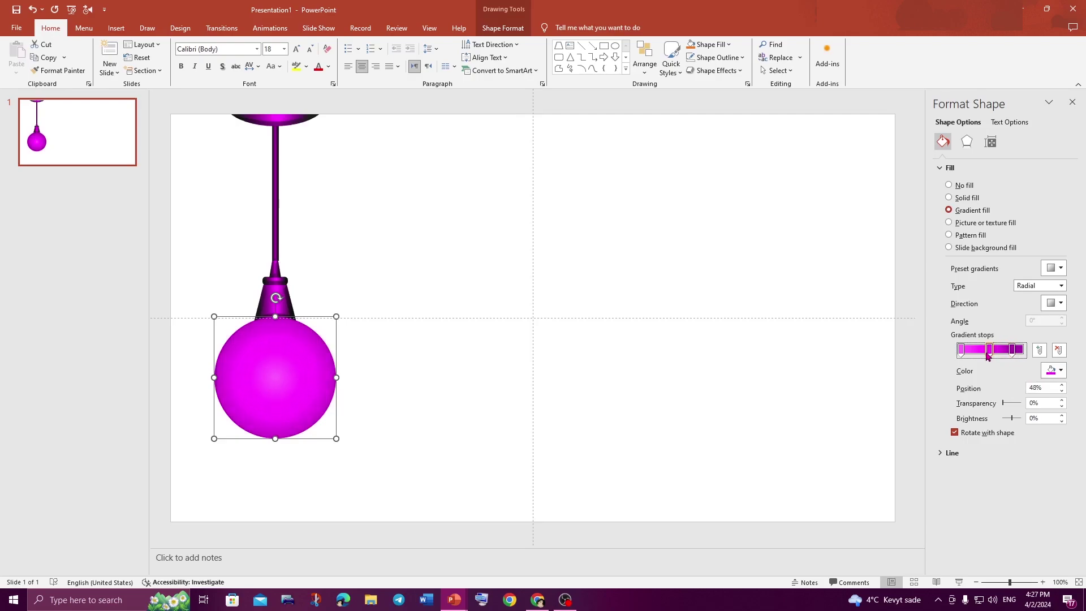
left_click_drag(963, 352, 969, 354)
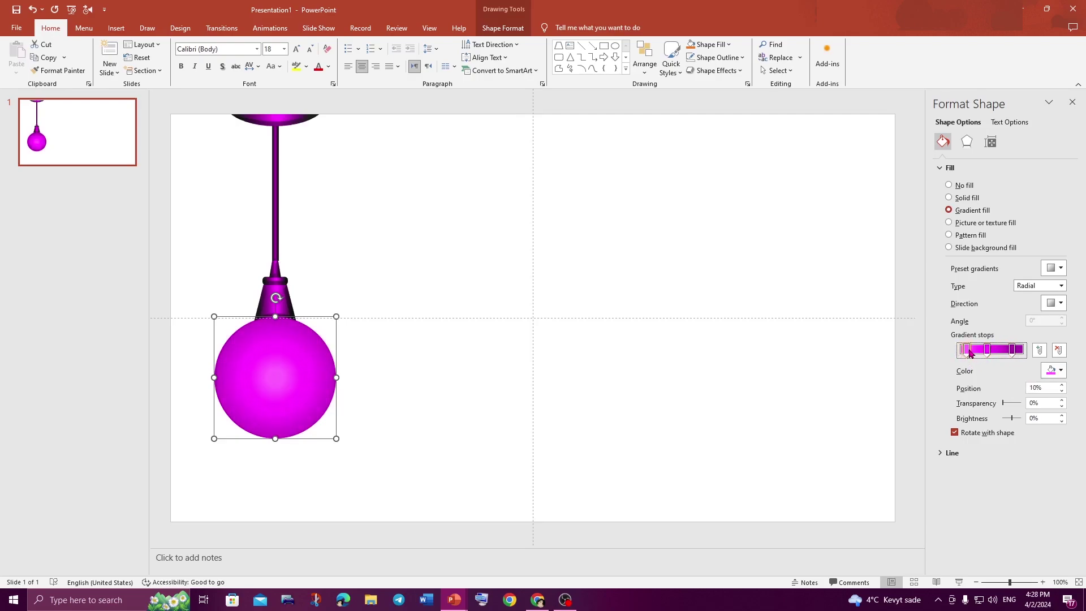
Apply a bevel shape effect to the magenta sphere.
left_click(469, 413)
left_click(274, 363)
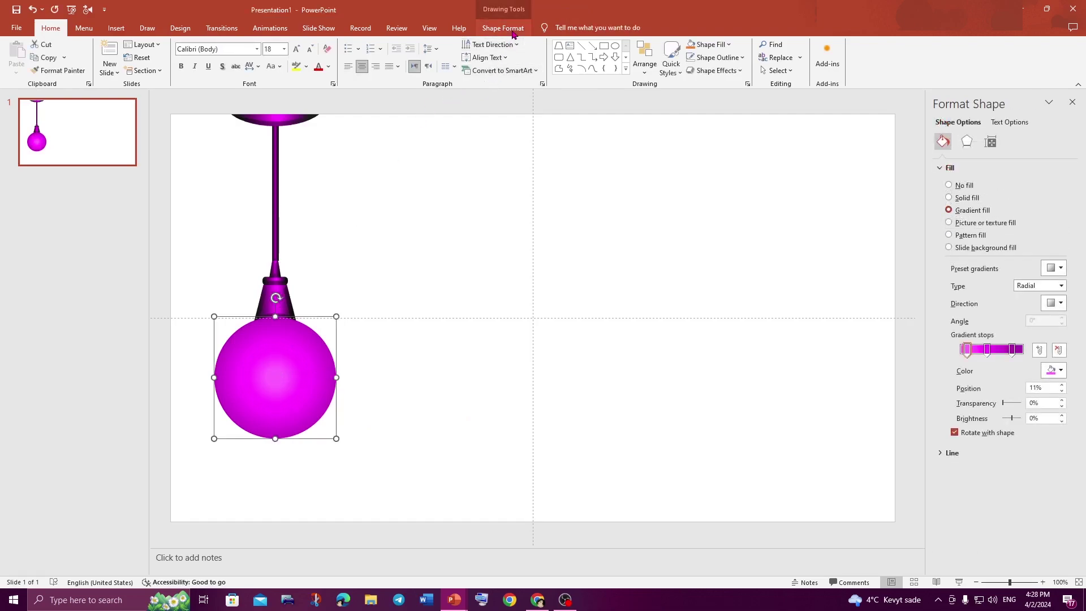
left_click(505, 28)
left_click(449, 72)
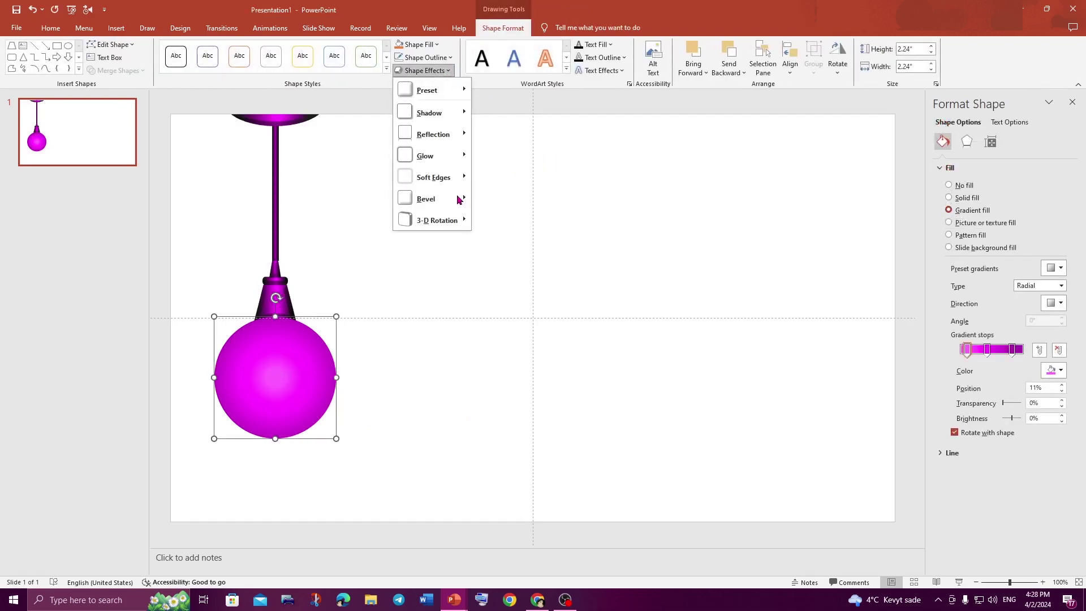
mouse_move(433, 198)
left_click(492, 293)
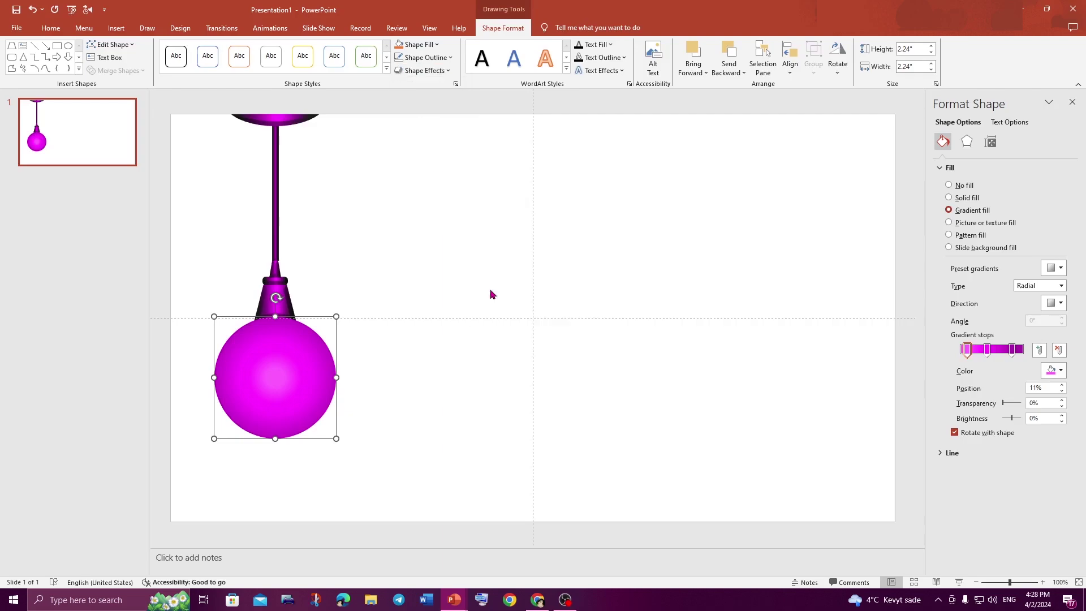
left_click(415, 402)
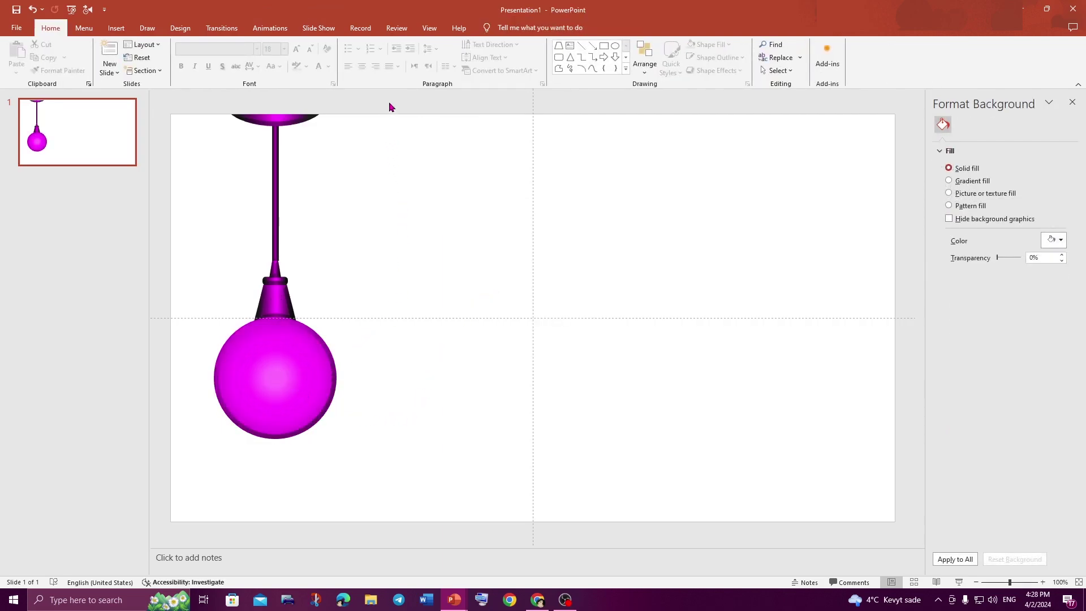
Group all the lamp's parts into a single object.
left_click_drag(390, 98, 207, 467)
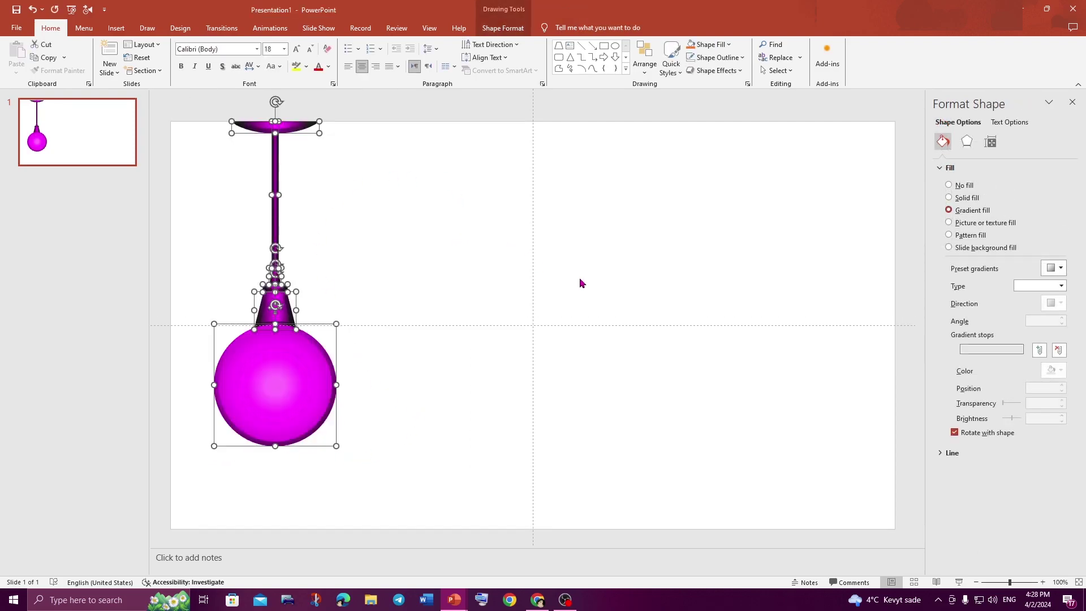
right_click(288, 325)
mouse_move(350, 406)
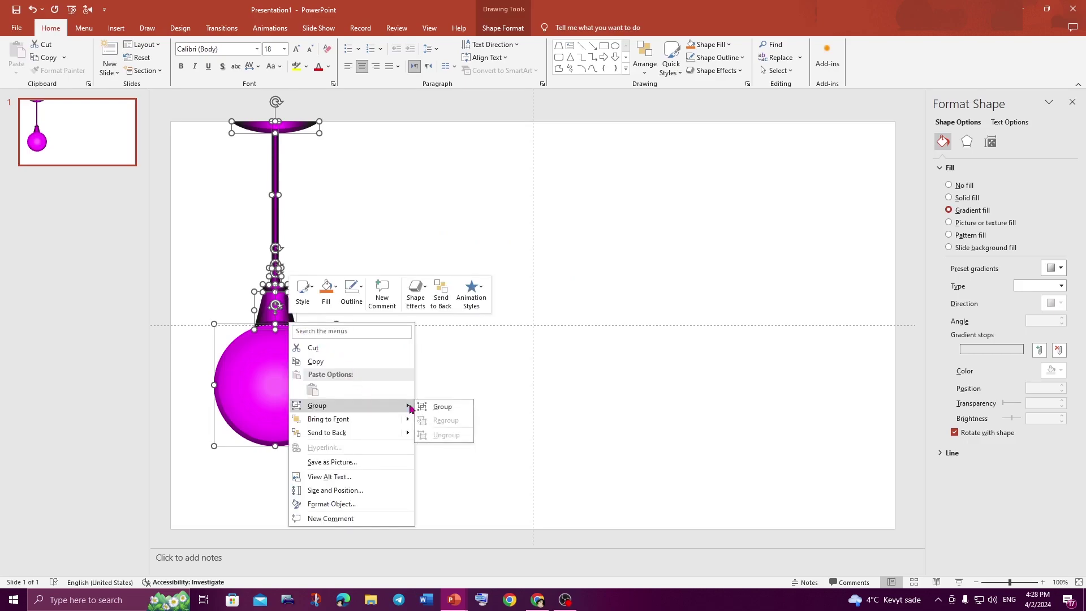
left_click(434, 409)
Duplicate the grouped lamp with Ctrl+D into four evenly spaced copies.
key("ctrl+d")
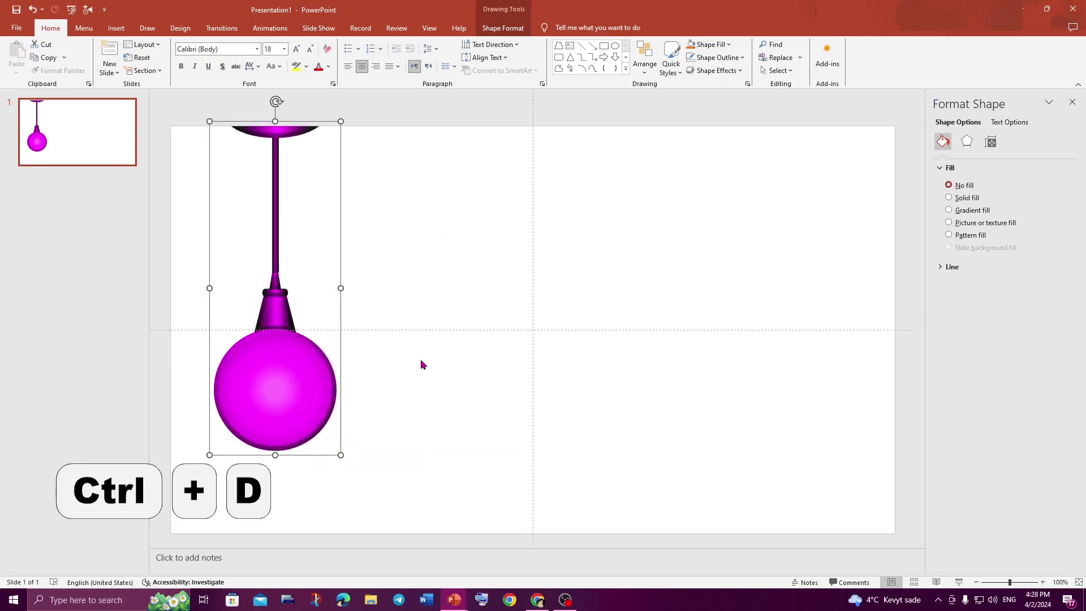
mouse_move(308, 380)
left_mouse_down()
mouse_move(475, 368)
mouse_move(464, 368)
left_mouse_up()
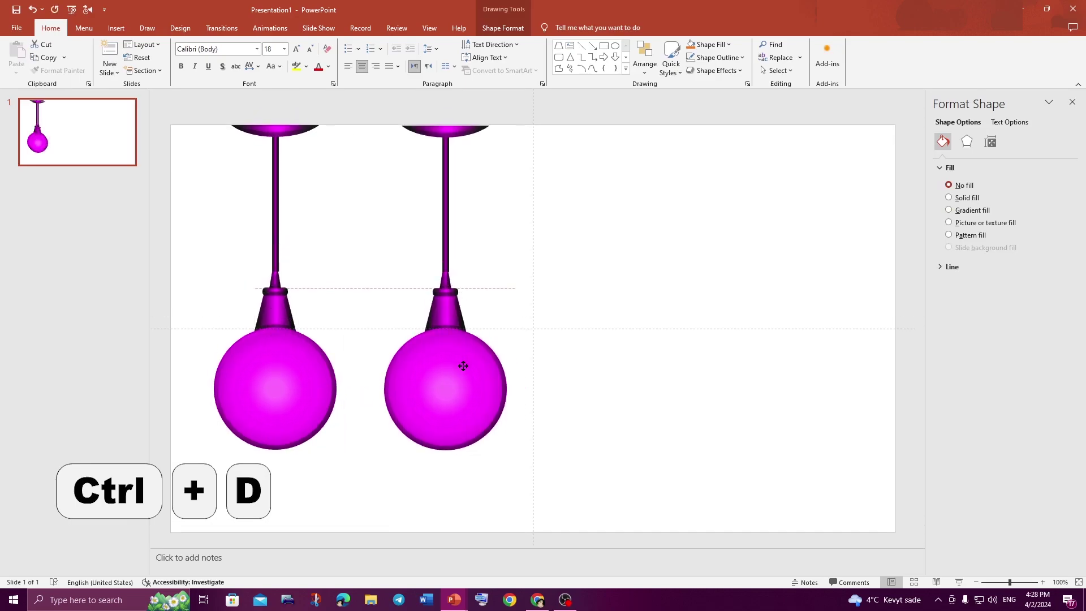
key("ctrl+d")
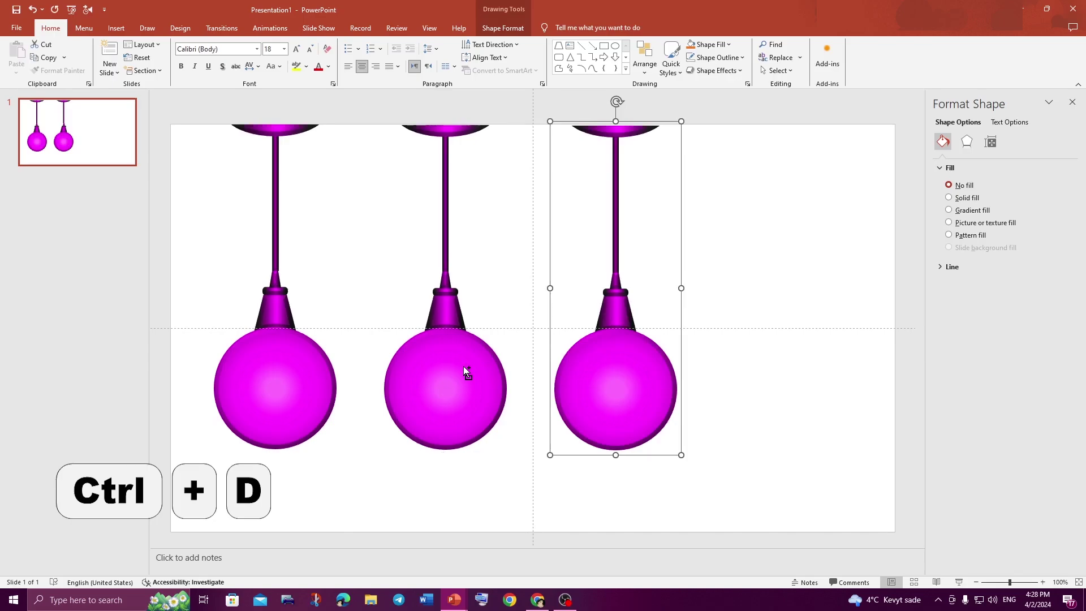
key("ctrl+d")
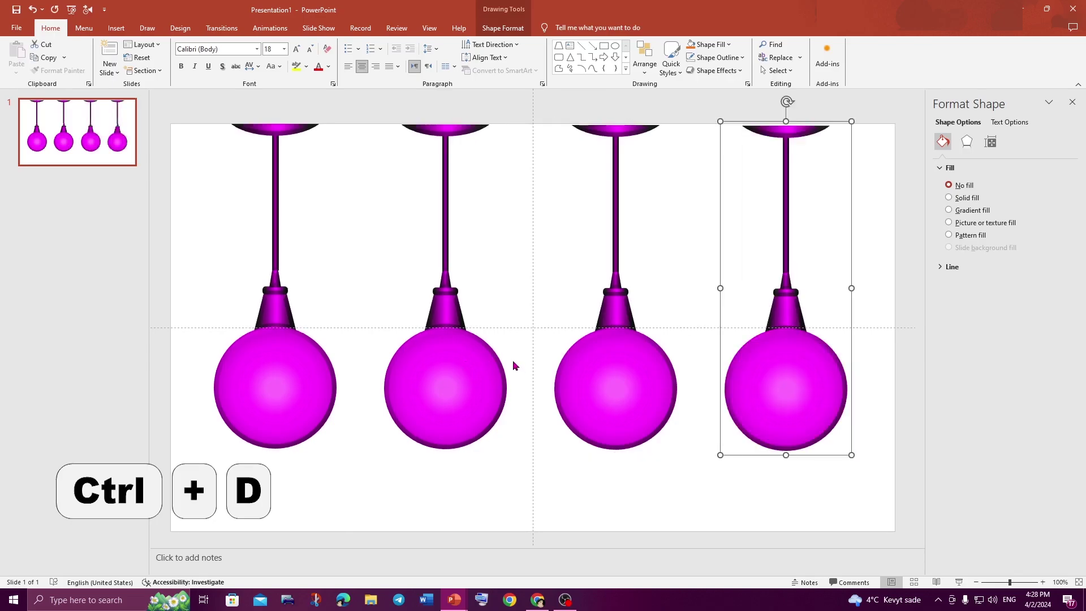
left_click(573, 217)
Ungroup the second and third lamps into their separate pieces.
left_click(572, 217)
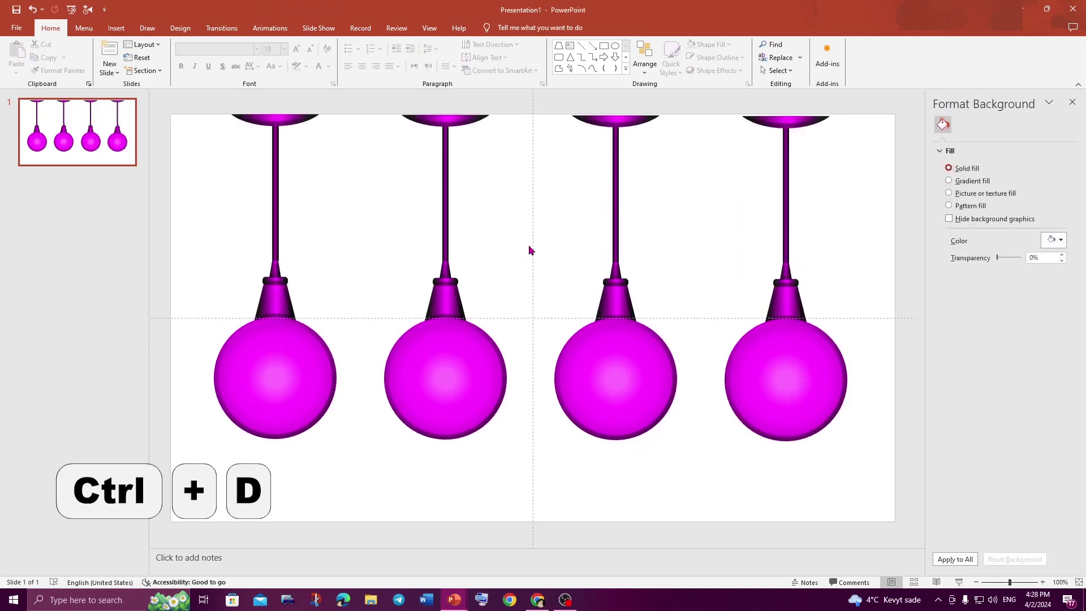
left_click(443, 355)
right_click(444, 356)
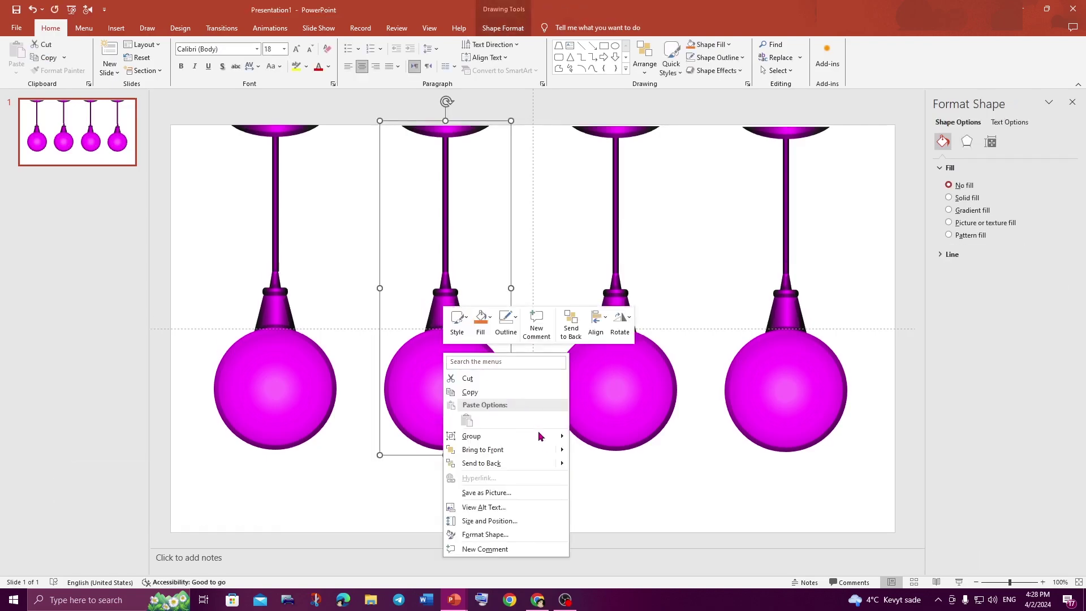
left_click(588, 465)
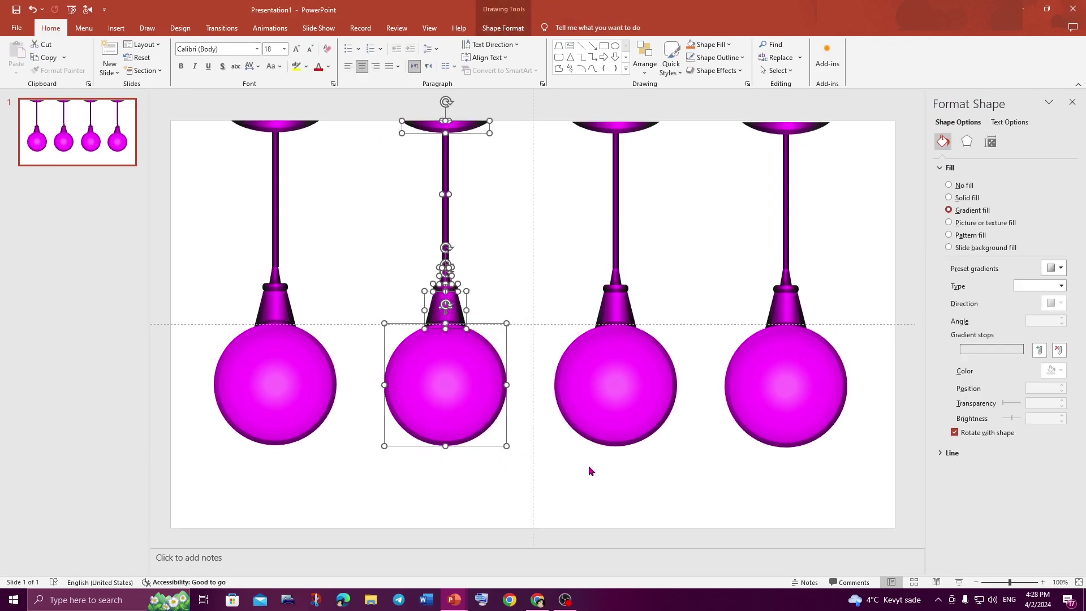
left_click(604, 390)
right_click(604, 390)
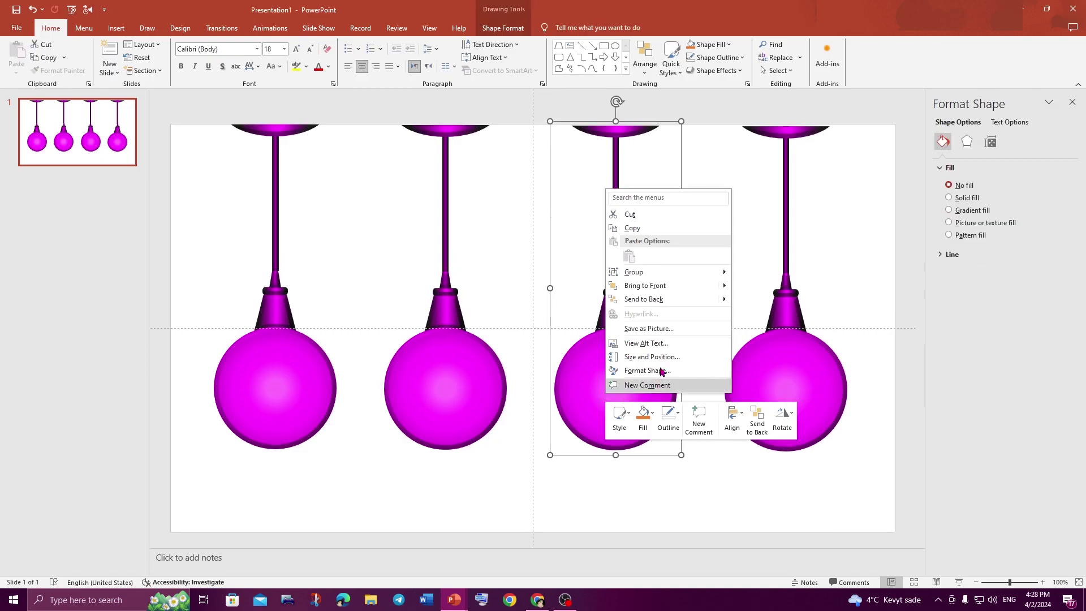
mouse_move(633, 272)
left_click(757, 298)
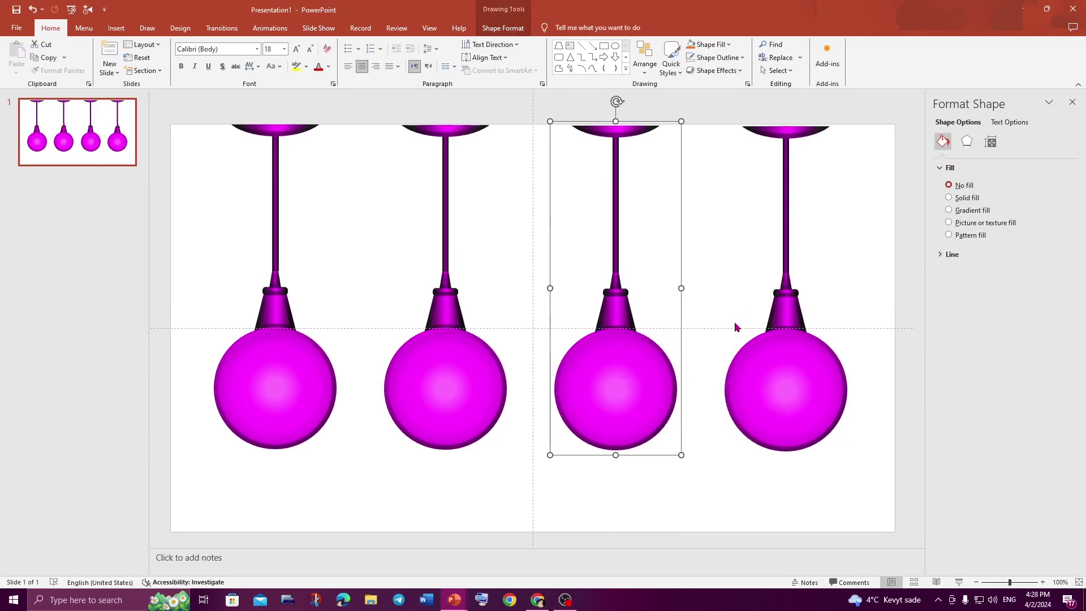
left_click(703, 368)
Ungroup the fourth and first lamps into their separate pieces.
left_click(772, 352)
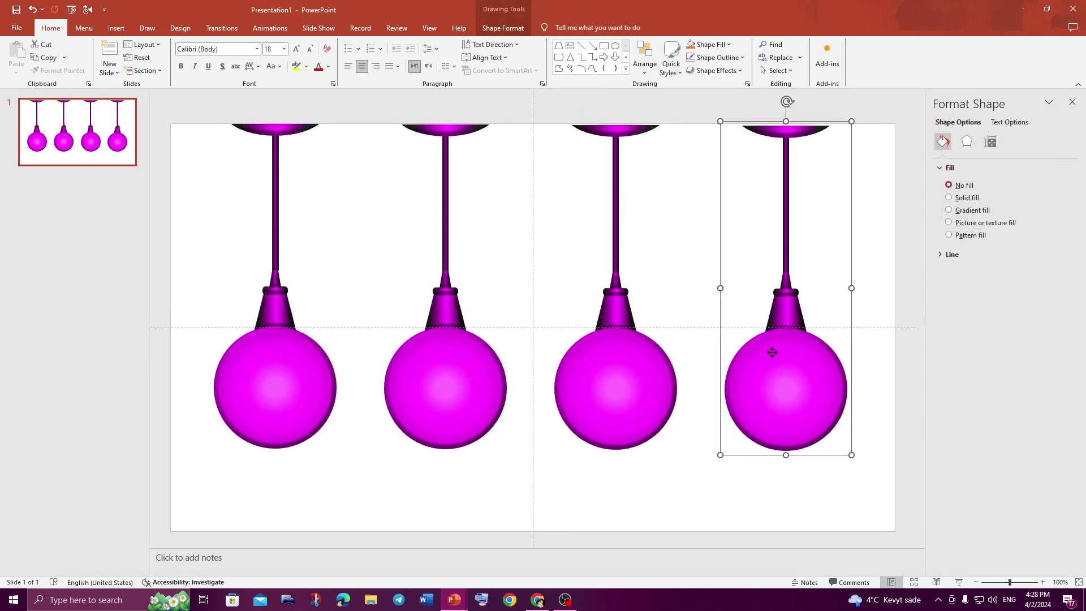
right_click(772, 353)
mouse_move(801, 435)
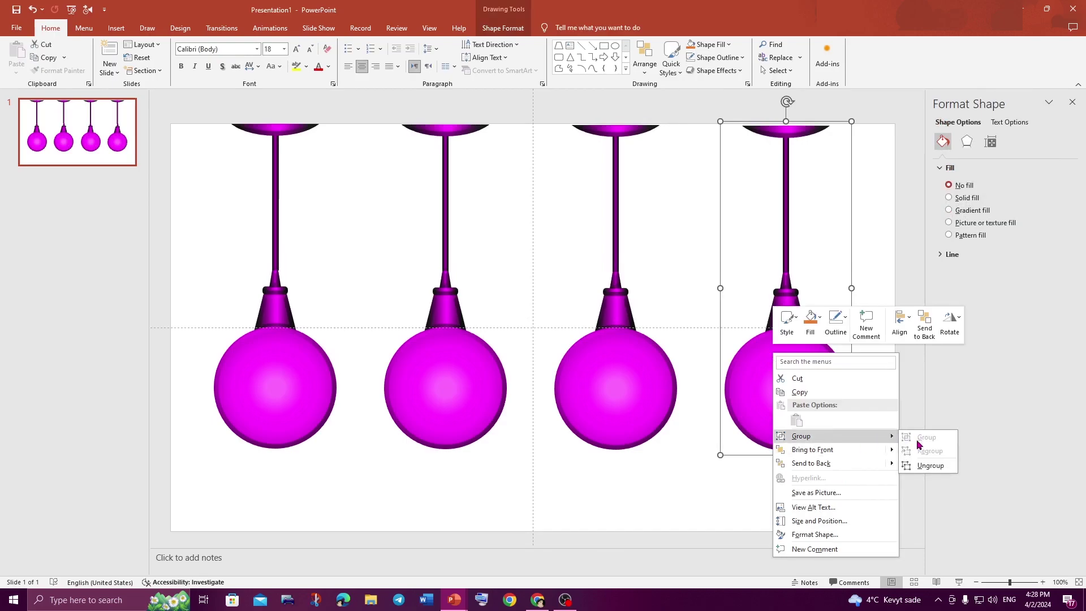
left_click(927, 465)
left_click(601, 480)
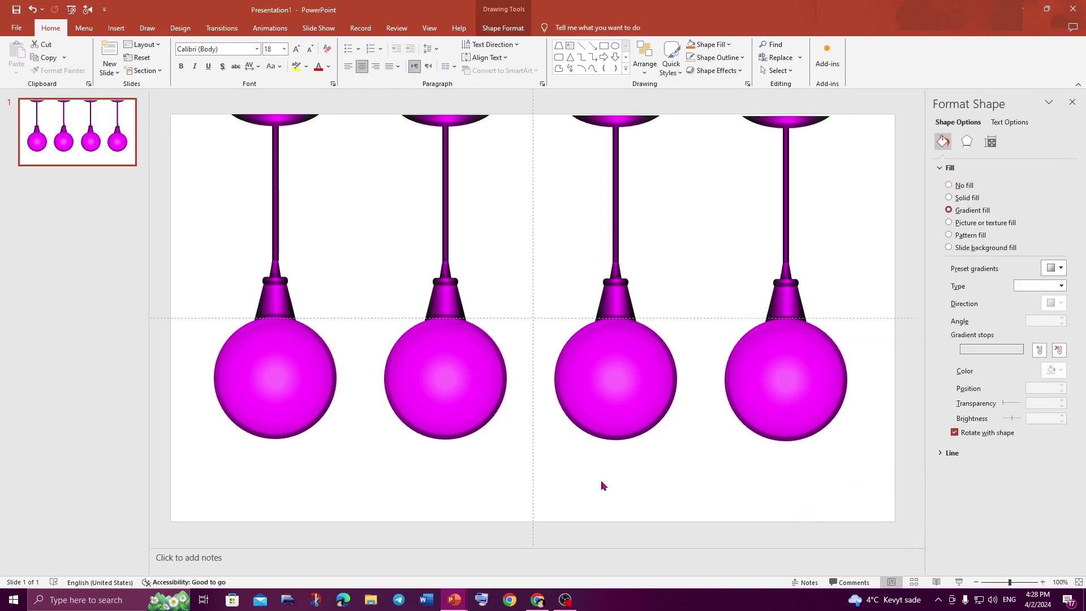
right_click(273, 372)
mouse_move(303, 455)
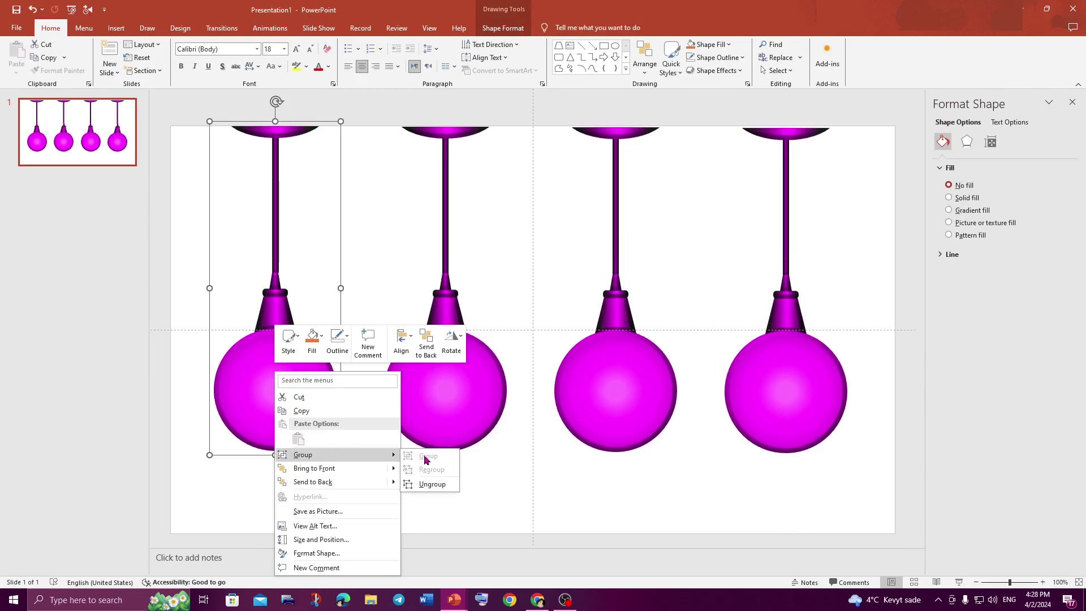
left_click(426, 485)
left_click(470, 491)
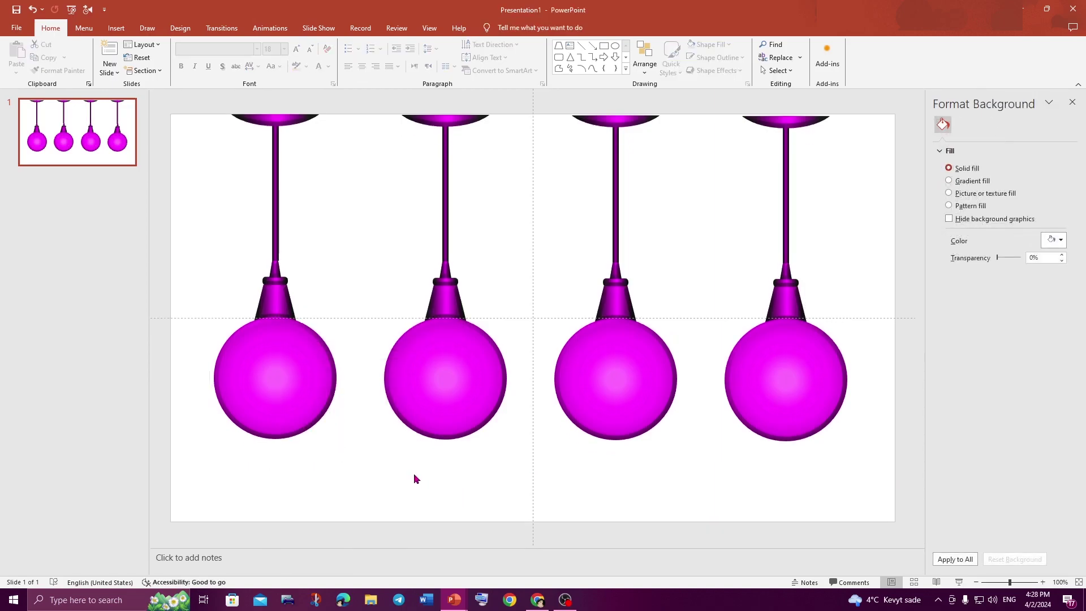
left_click(301, 383)
Set the second ball's 83% gradient stop to a custom mint green.
left_click(383, 477)
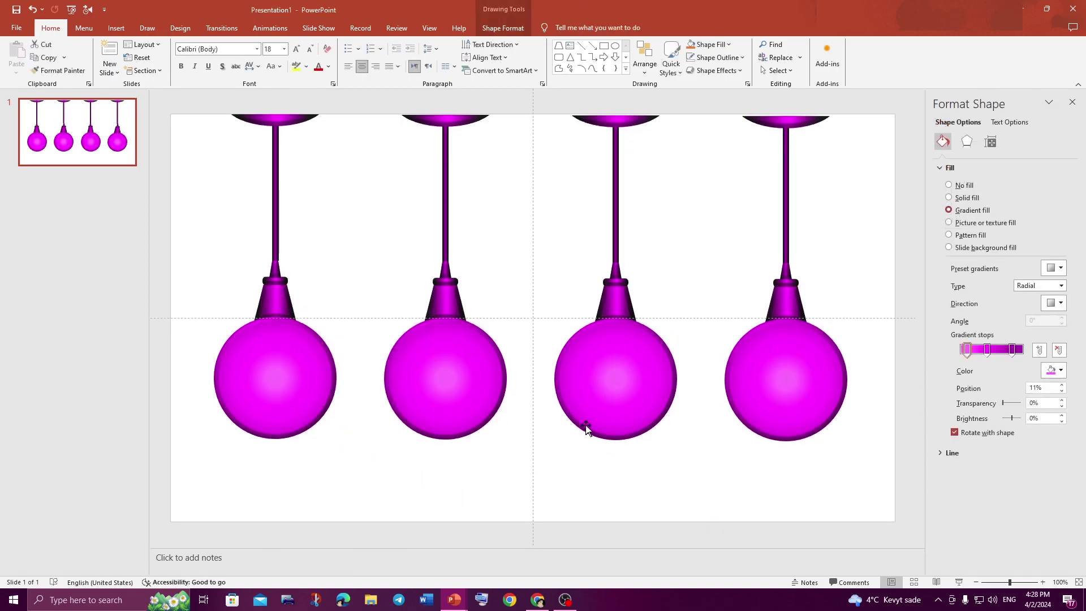
left_click(441, 378)
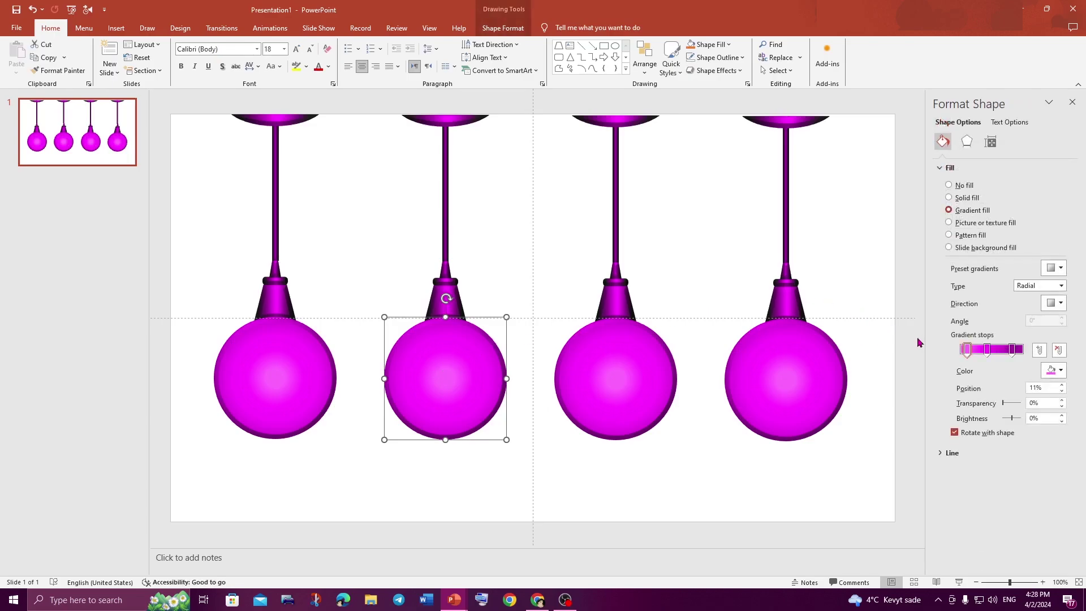
left_click(1013, 350)
left_click(1052, 370)
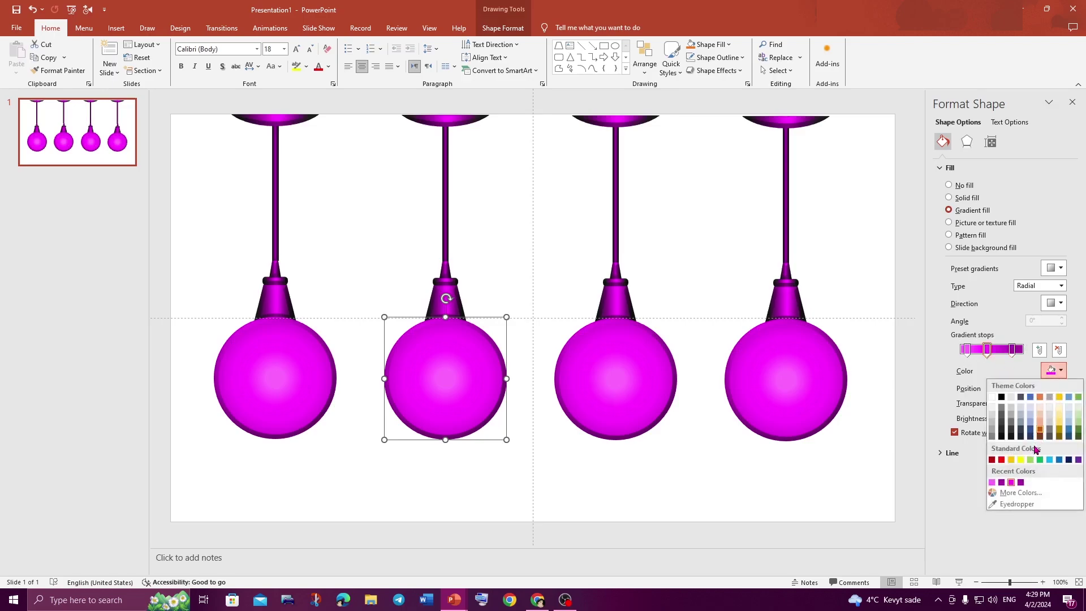
left_click(1012, 494)
left_click_drag(517, 185, 311, 175)
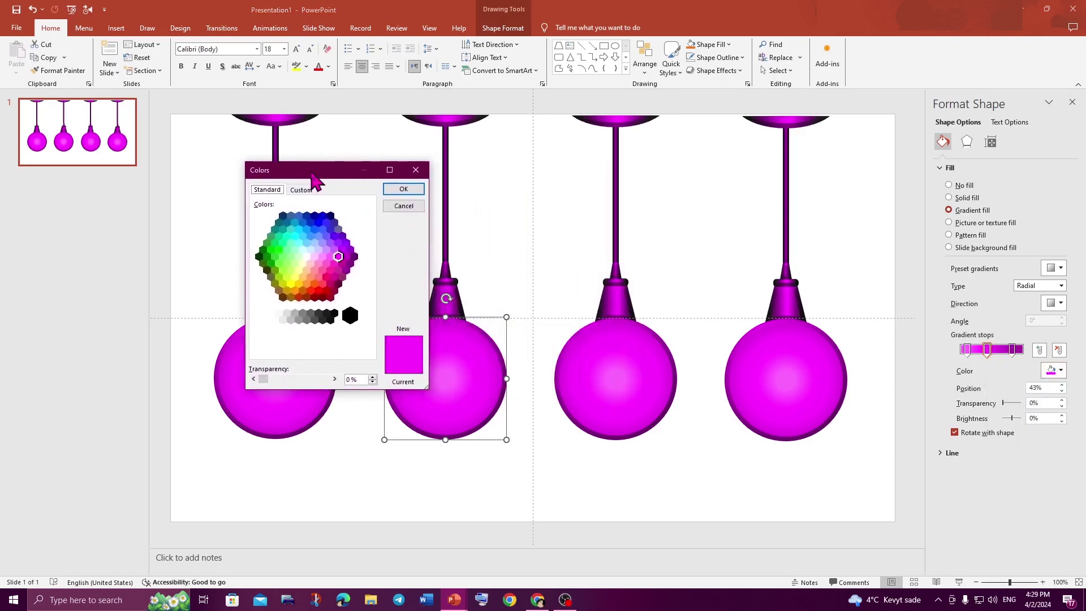
left_click(284, 246)
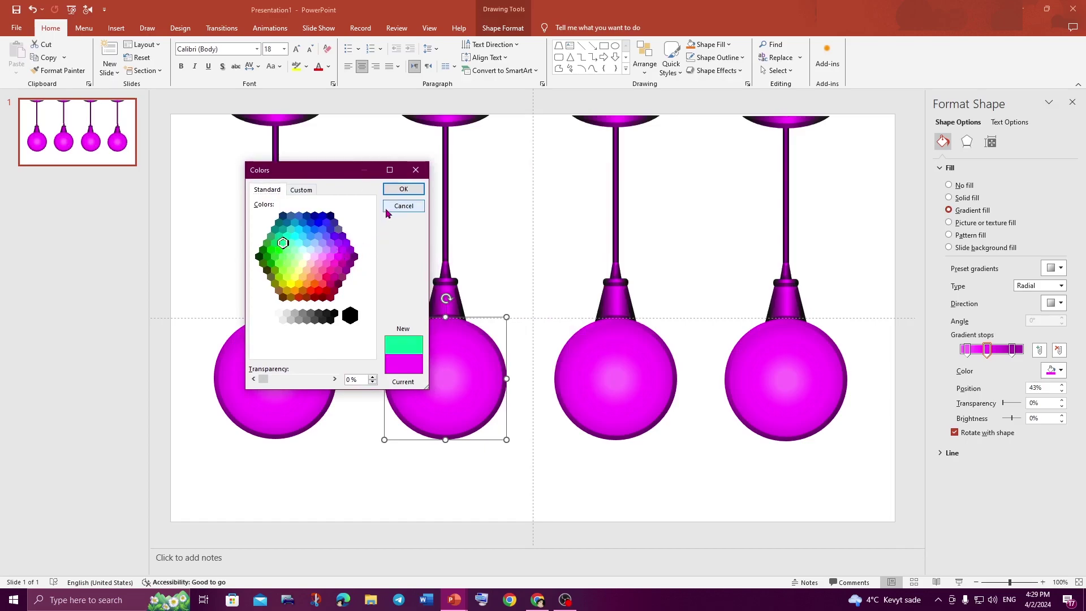
left_click(402, 189)
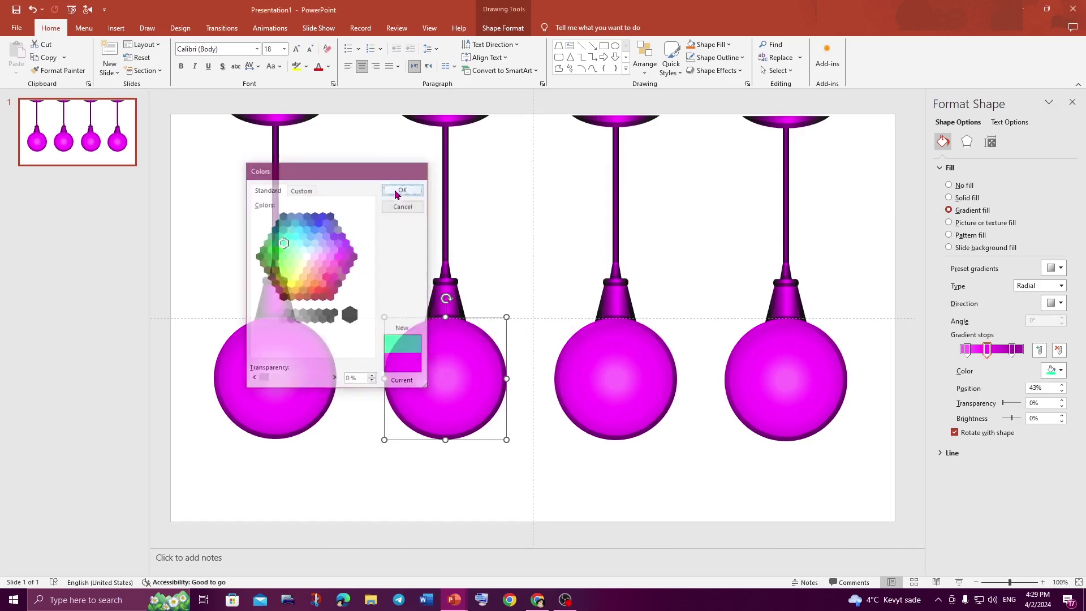
Apply the mint green to both the outer and the 11% inner stops.
left_click(1012, 349)
left_click(1053, 370)
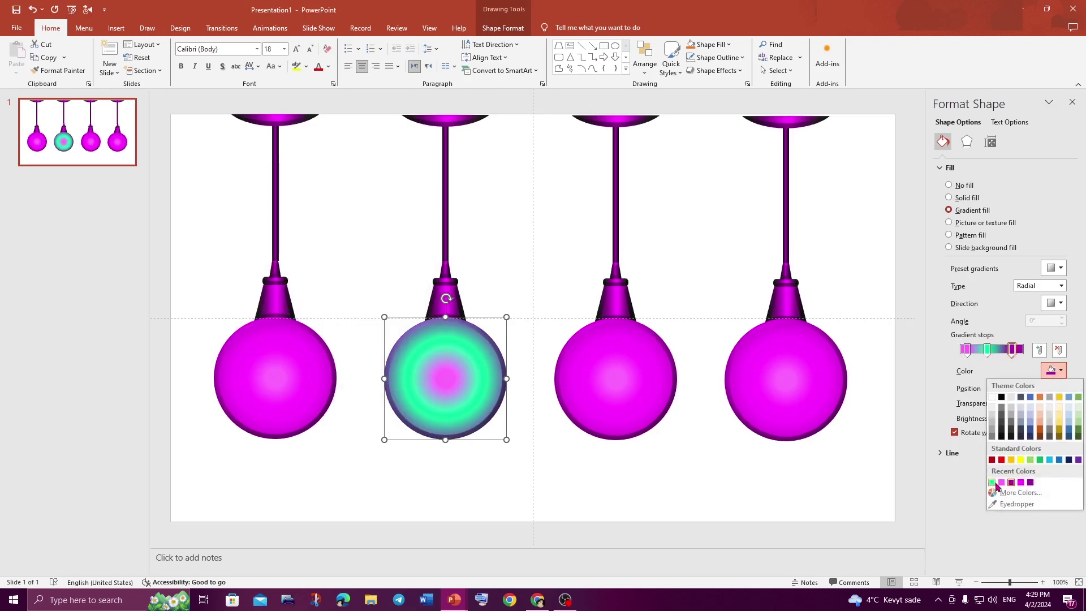
left_click(992, 483)
left_click(965, 349)
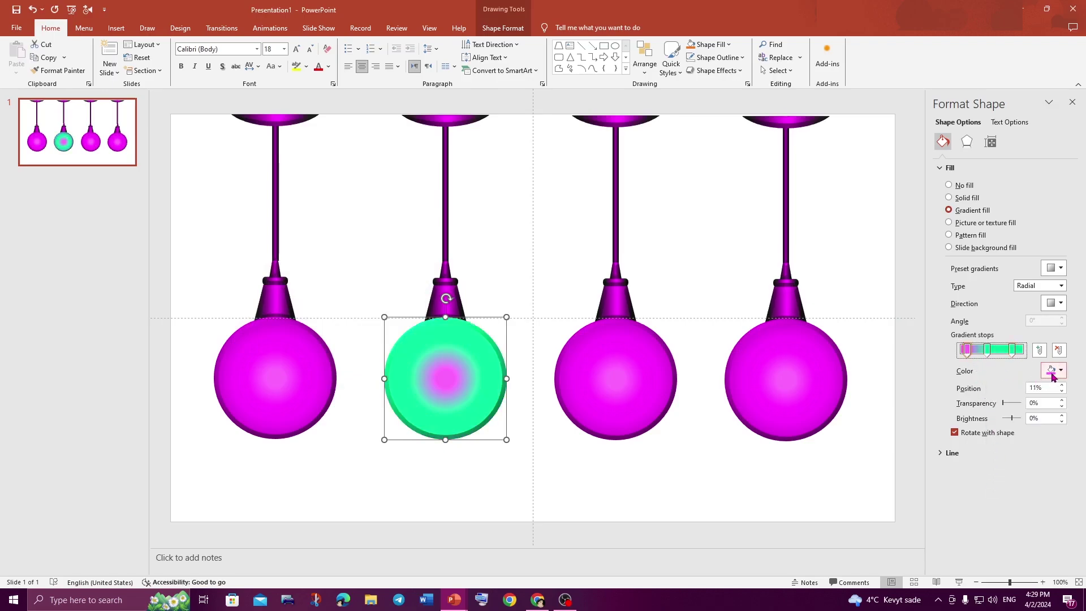
left_click(1053, 371)
left_click(1022, 372)
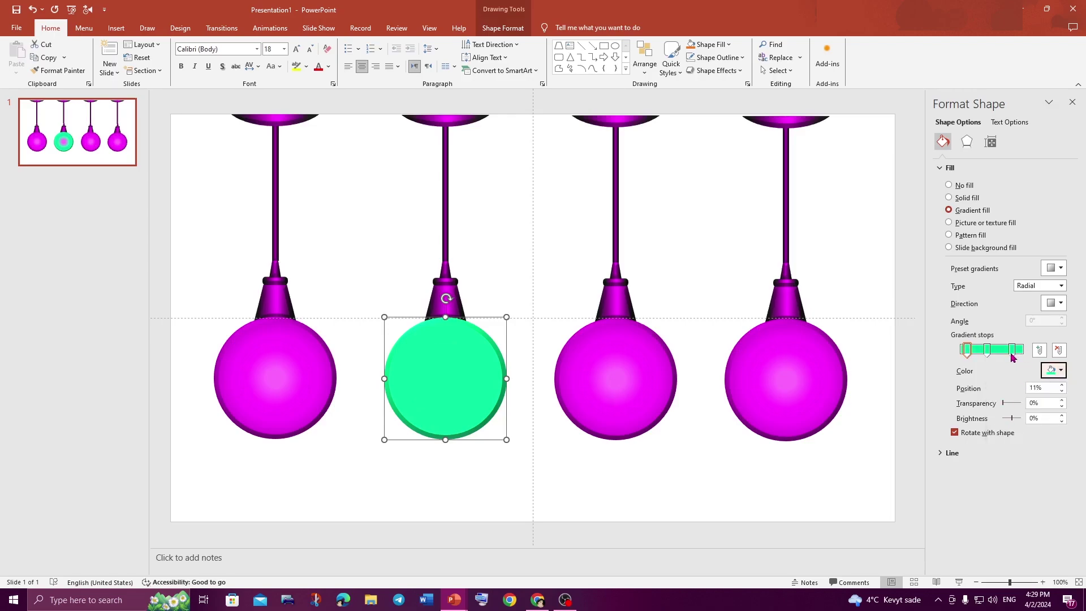
Darken the outer stop's green to form the ball's rim.
left_click(1012, 351)
left_click(1053, 371)
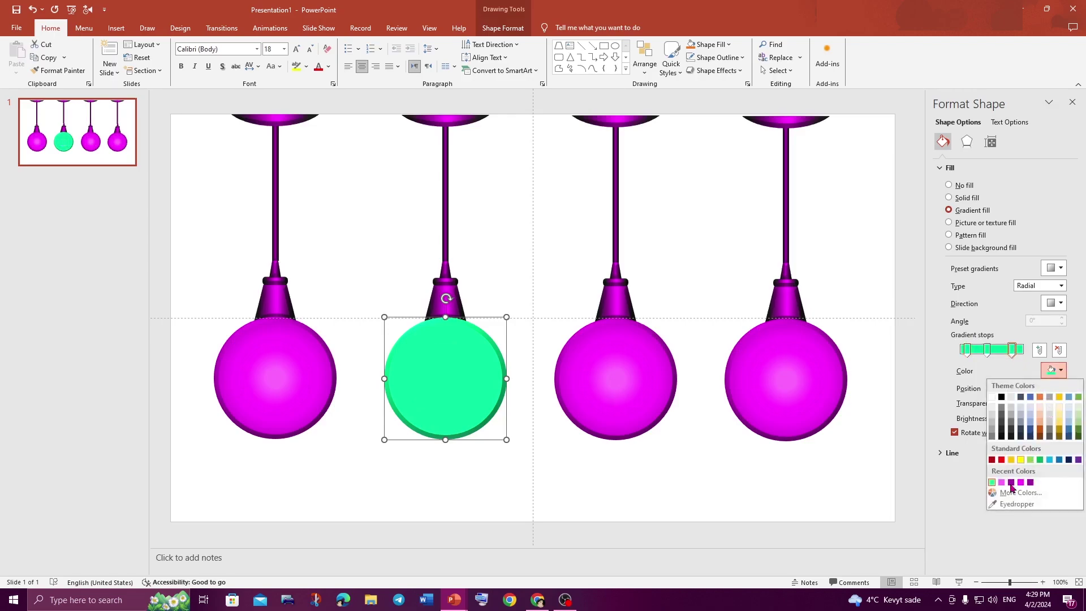
left_click(1018, 492)
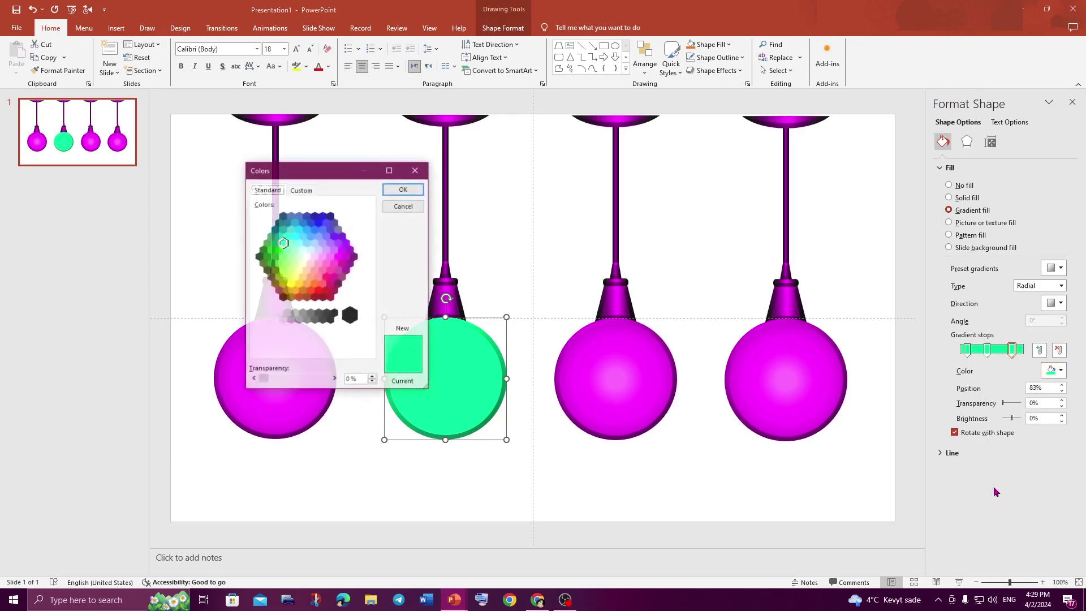
left_click(300, 190)
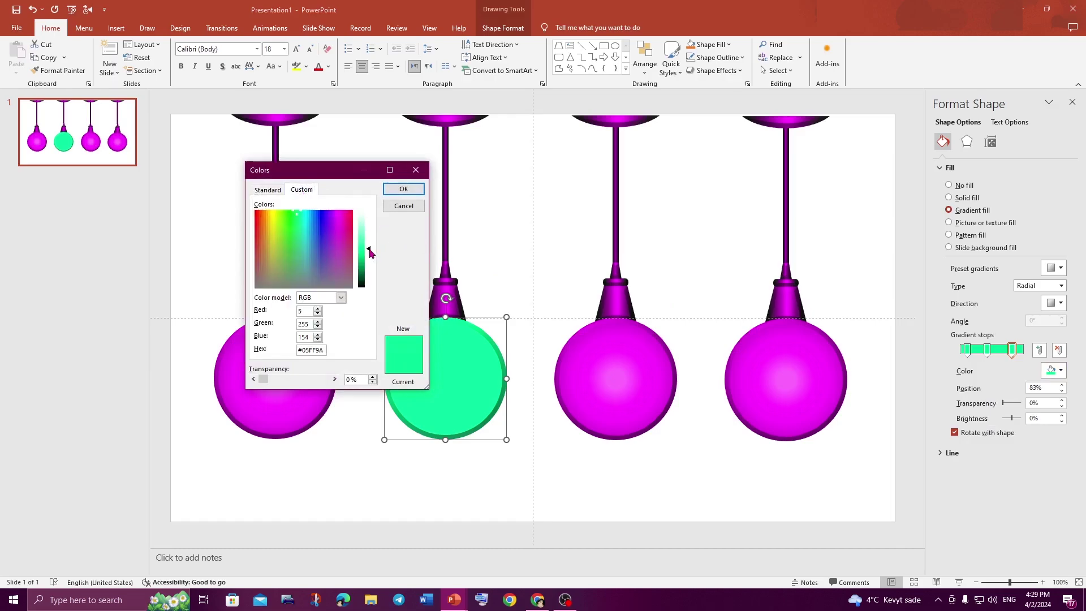
left_click_drag(369, 252, 371, 265)
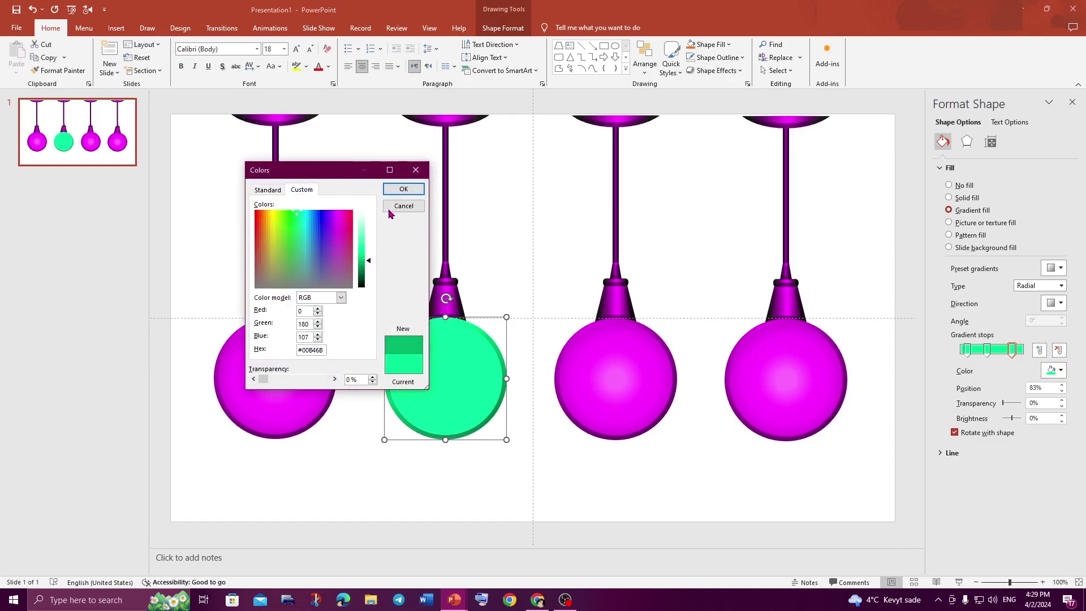
left_click(404, 189)
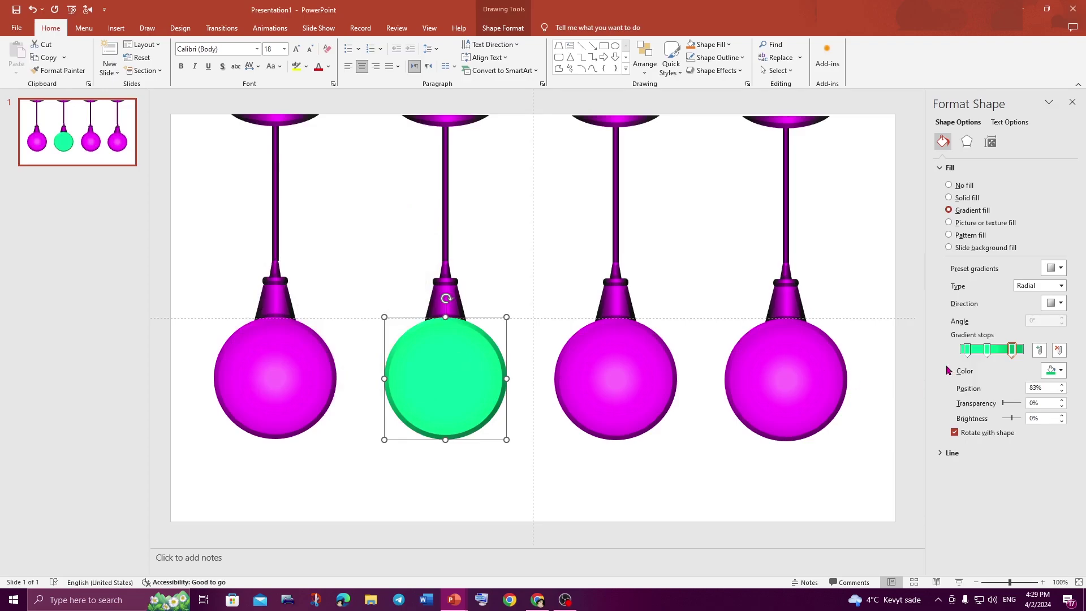
Lighten the 11% inner stop's green for a paler ball centre.
left_click(968, 352)
left_click(1061, 370)
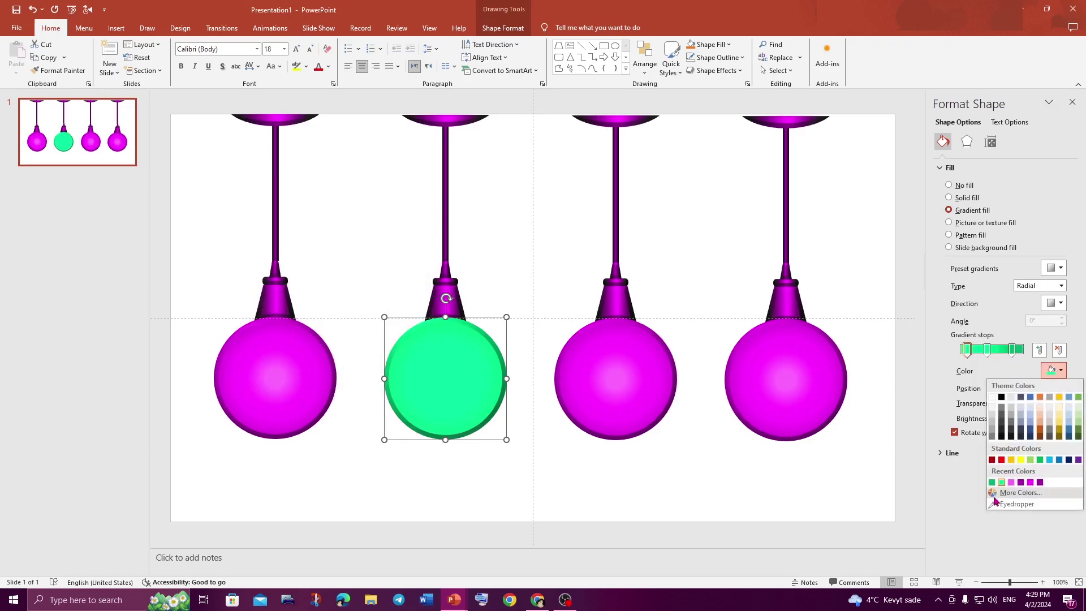
left_click(892, 431)
left_click(302, 189)
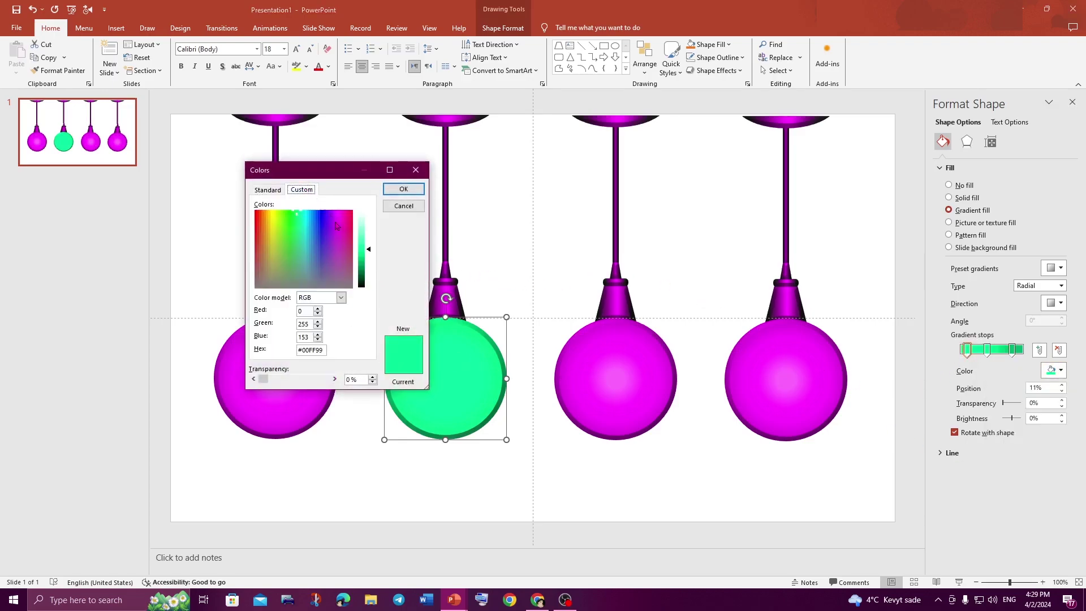
left_click(368, 236)
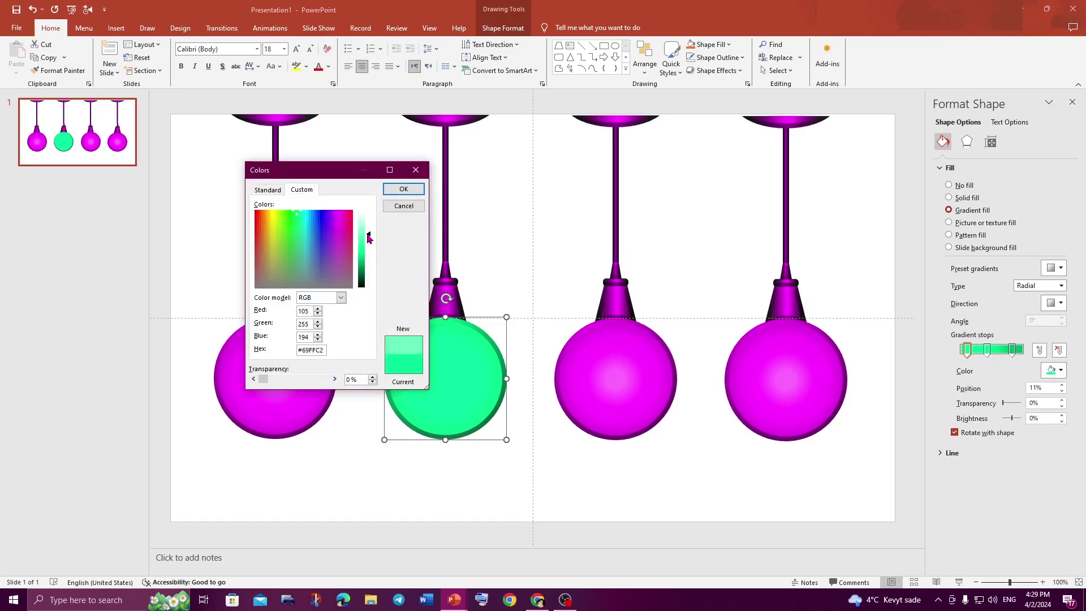
left_click(403, 189)
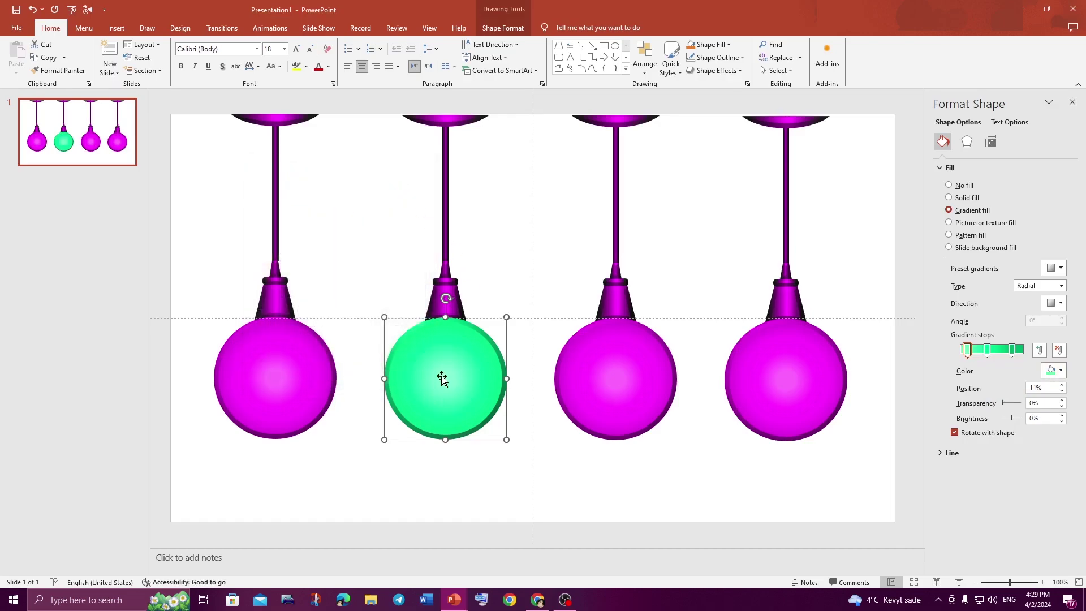
left_click(517, 268)
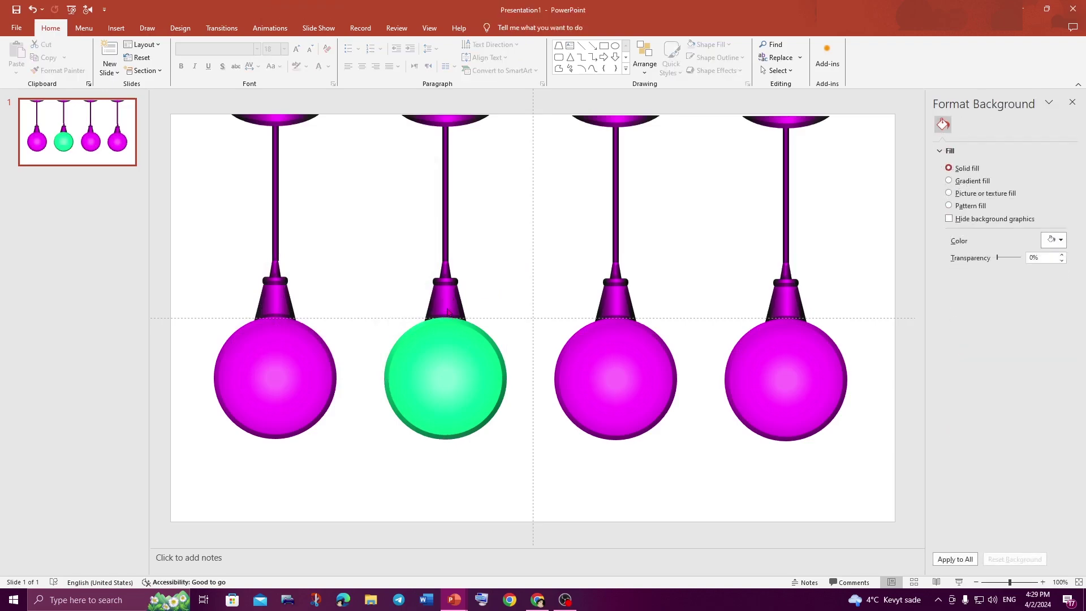
left_click(446, 303)
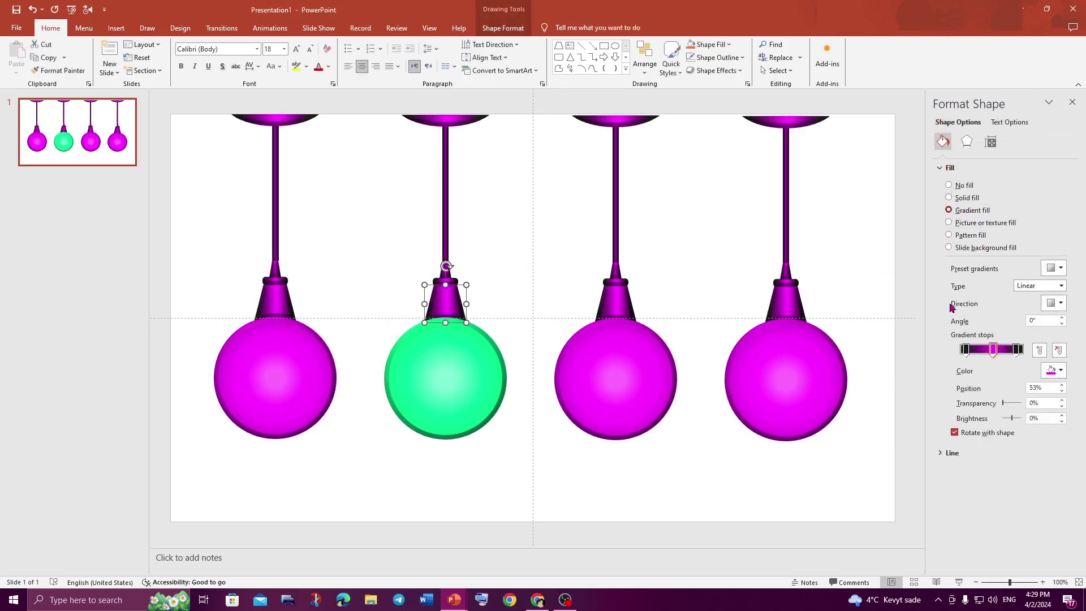
Make the neck cap's middle stop green and paint it onto the small cap and tube.
left_click(1017, 350)
left_click(1056, 371)
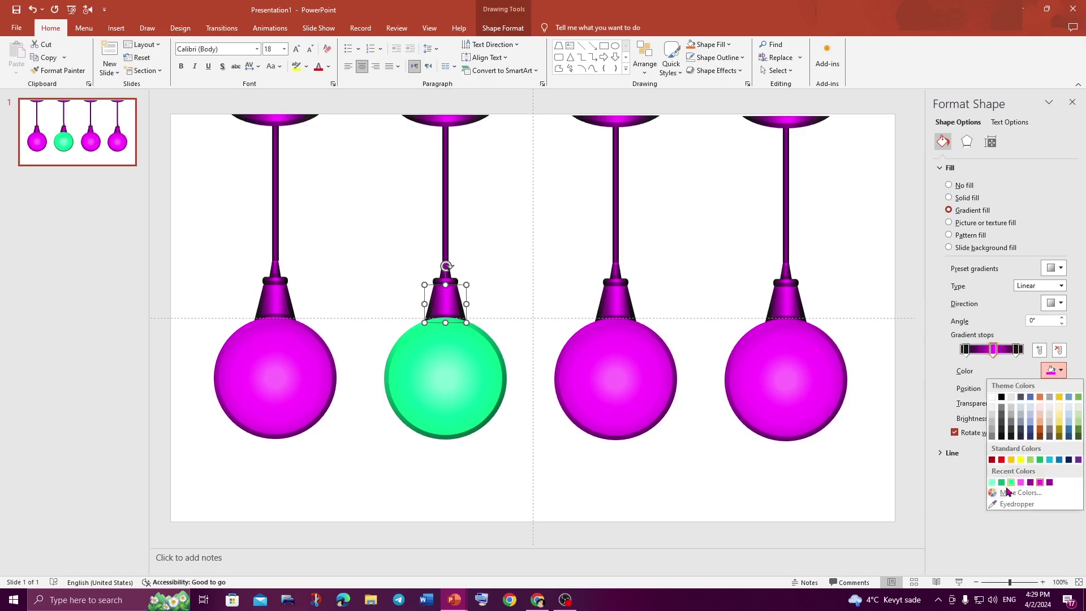
left_click(1011, 483)
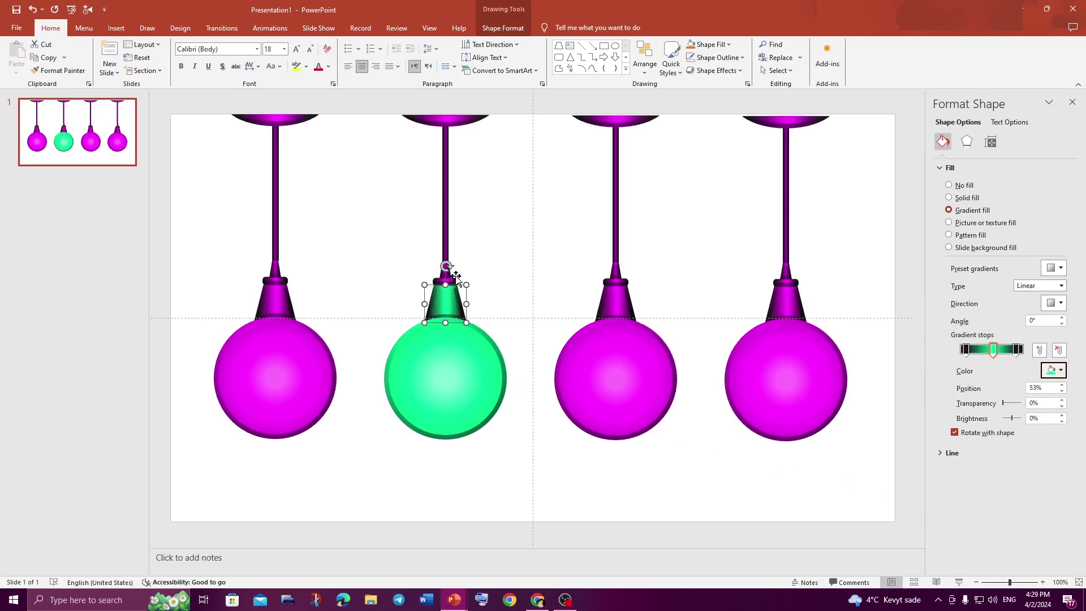
left_click(59, 70)
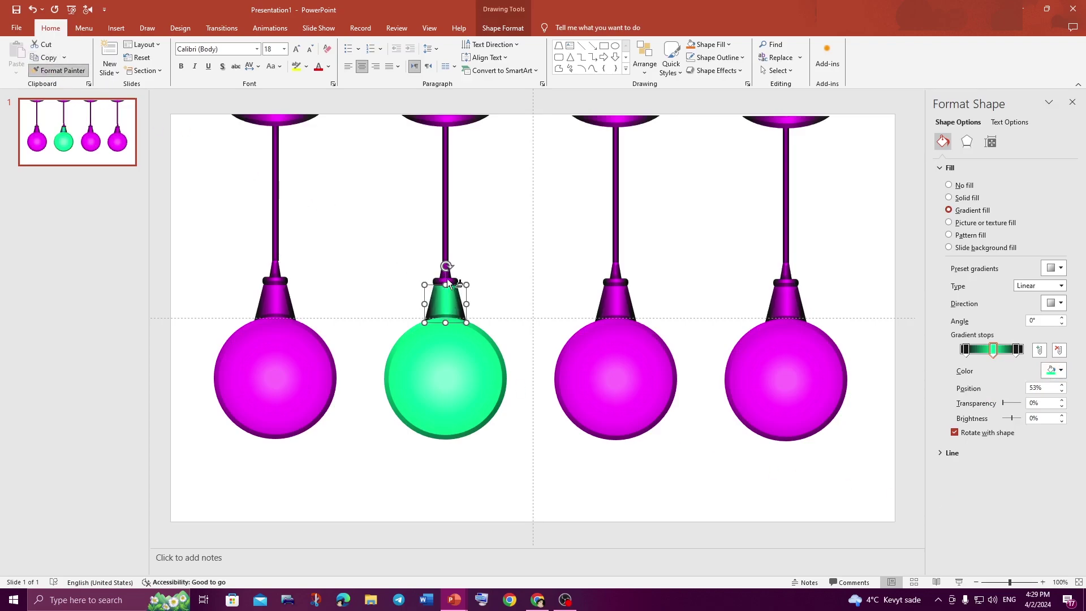
left_click(447, 278)
left_click(446, 270)
Paint the green formatting onto the second lamp's long stem and top cap.
left_click(63, 70)
left_click(447, 253)
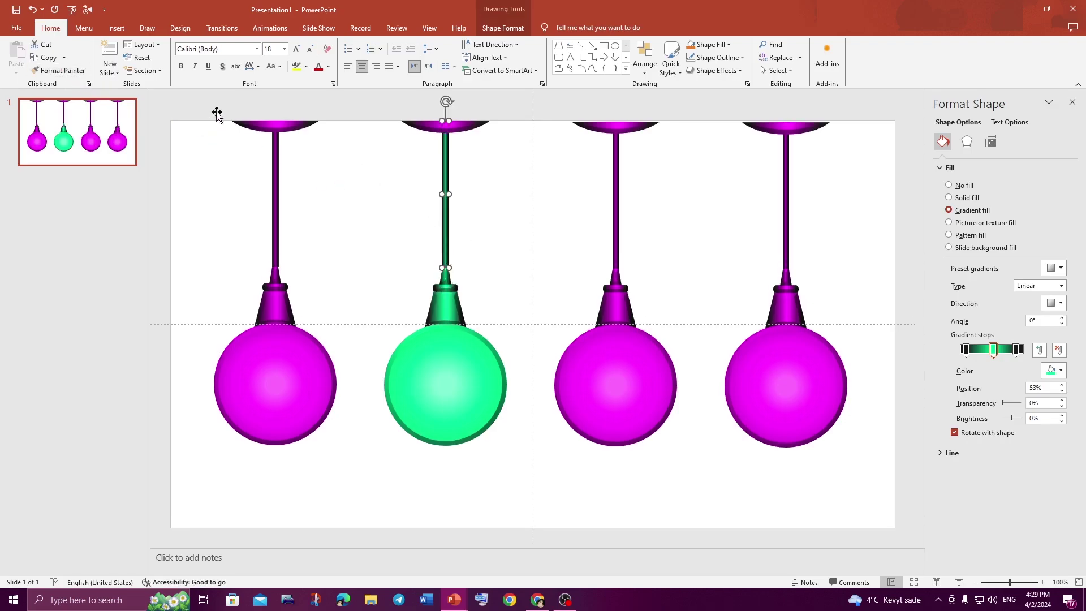
left_click(63, 71)
left_click(446, 126)
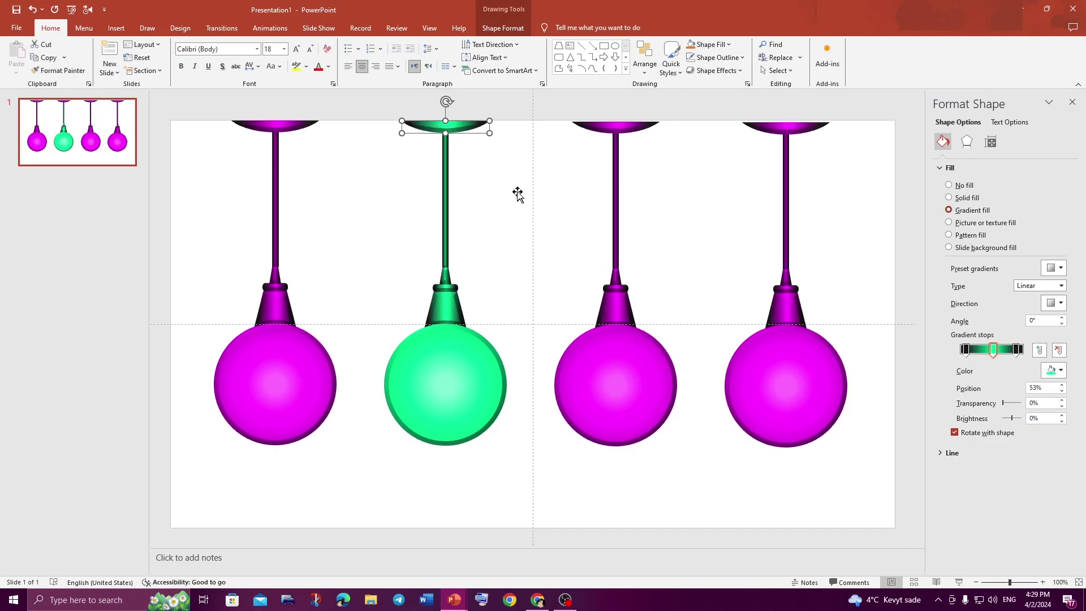
left_click(559, 313)
left_click(597, 363)
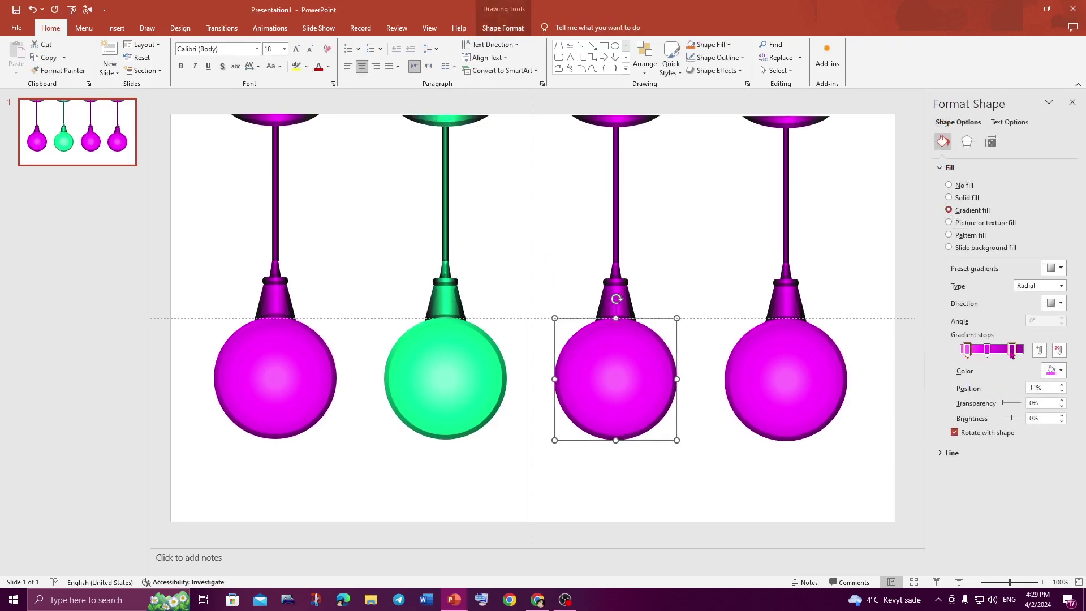
Set the third ball's middle gradient stop to a custom pink-red shade.
left_click(987, 350)
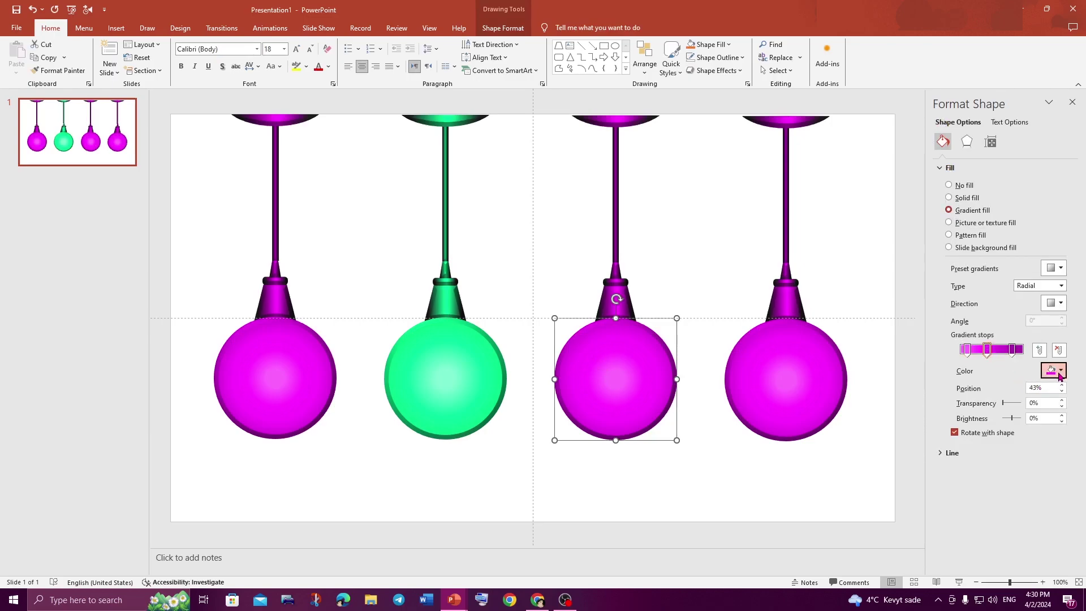
left_click(1053, 370)
left_click(1013, 493)
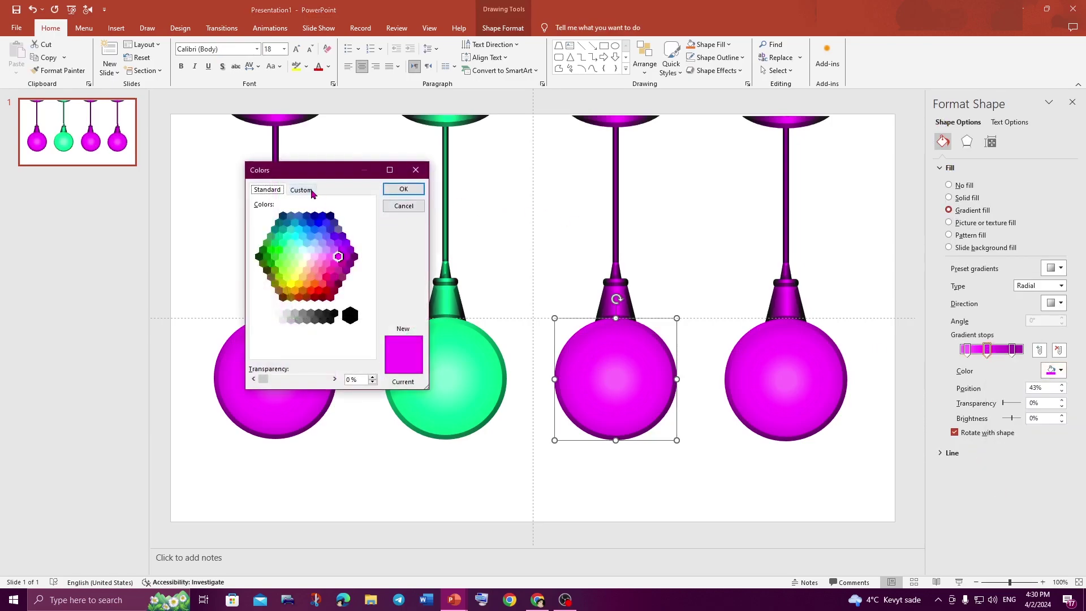
left_click(326, 277)
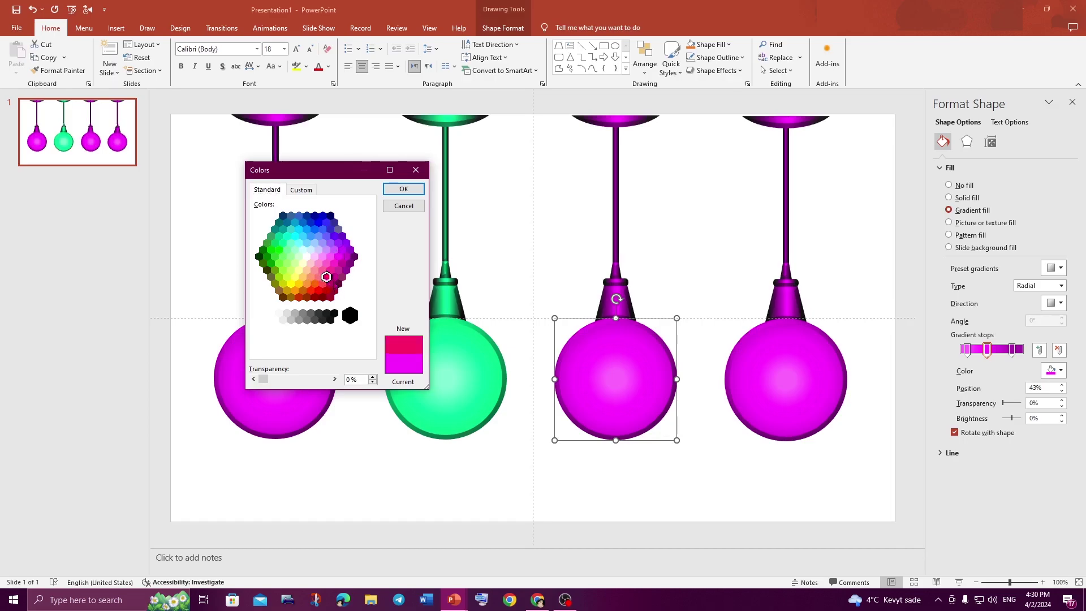
left_click(403, 189)
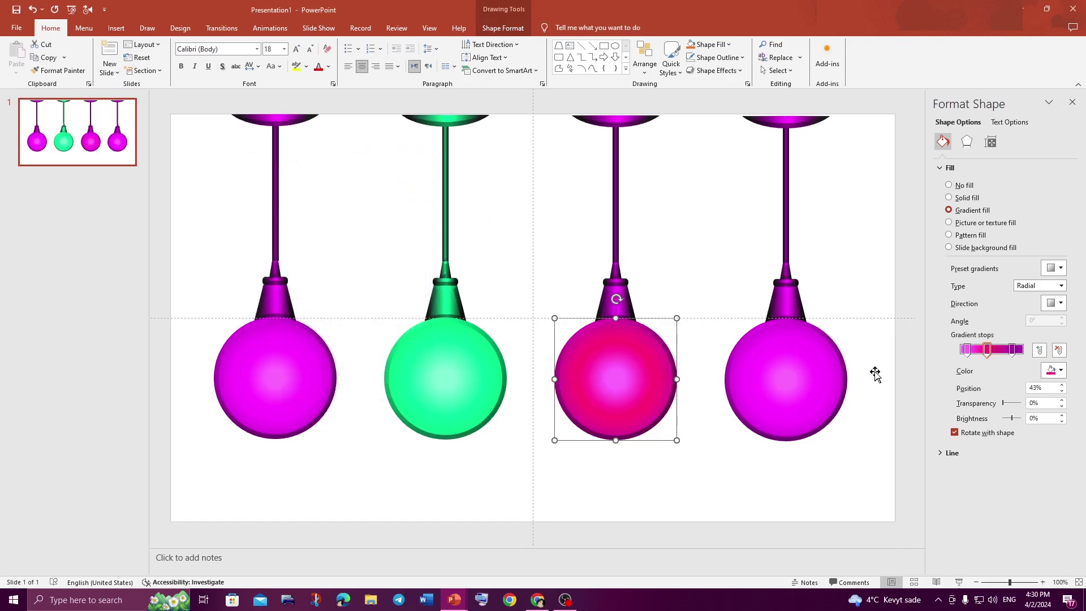
Apply the pink-red colour to the 83% outer and 11% centre stops.
left_click(1013, 349)
left_click(1060, 371)
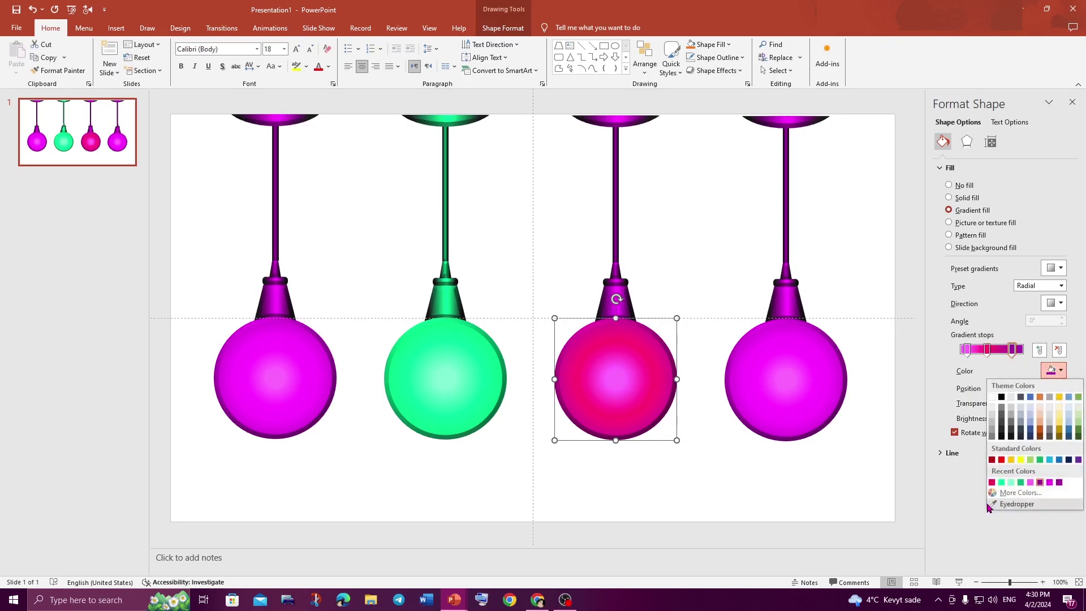
left_click(996, 471)
left_click(966, 350)
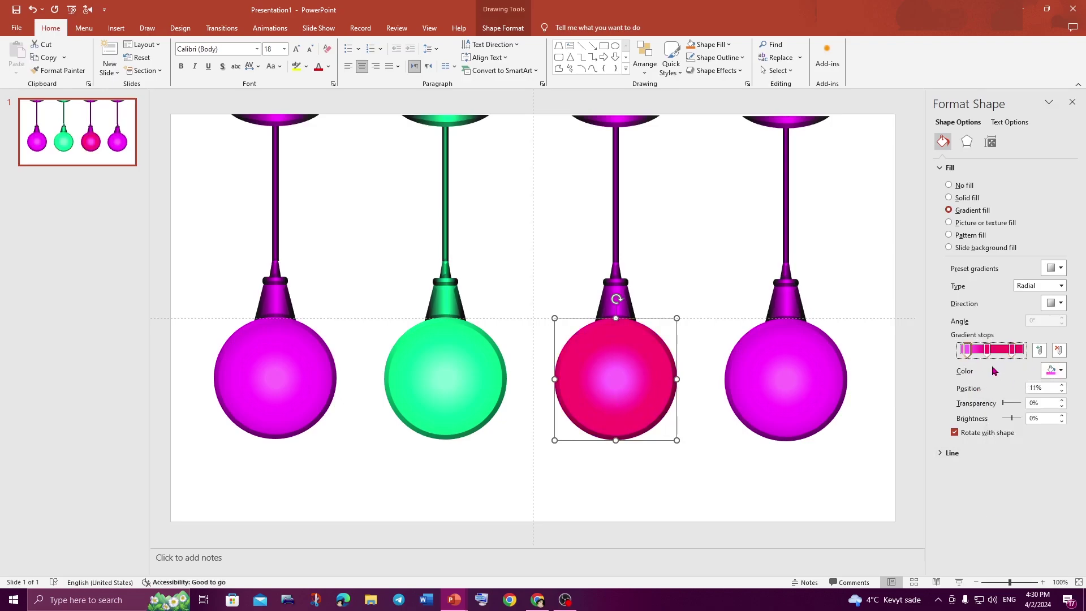
left_click(1060, 372)
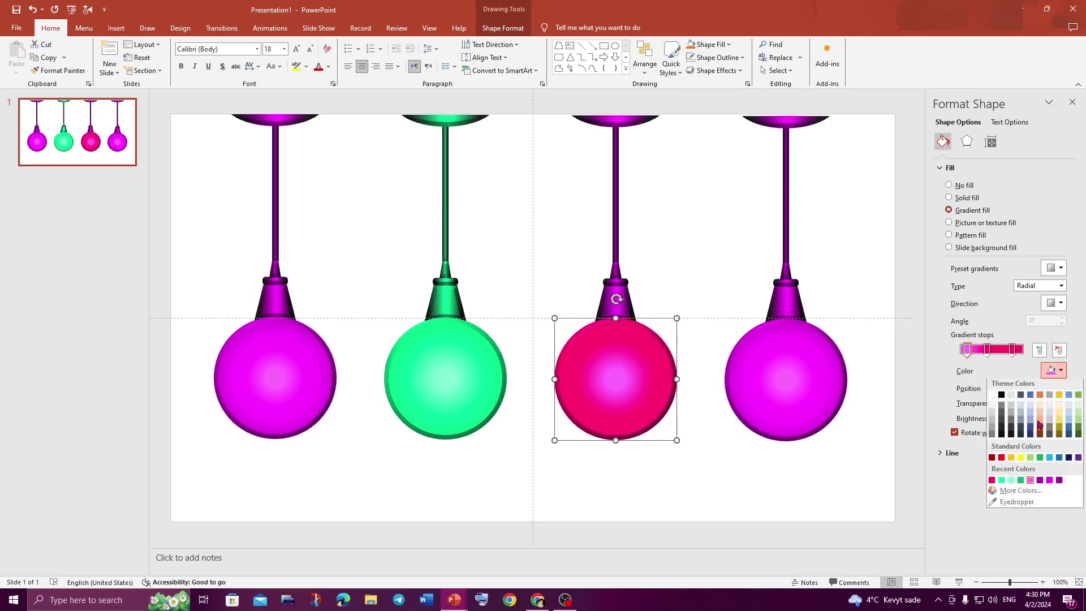
left_click(992, 482)
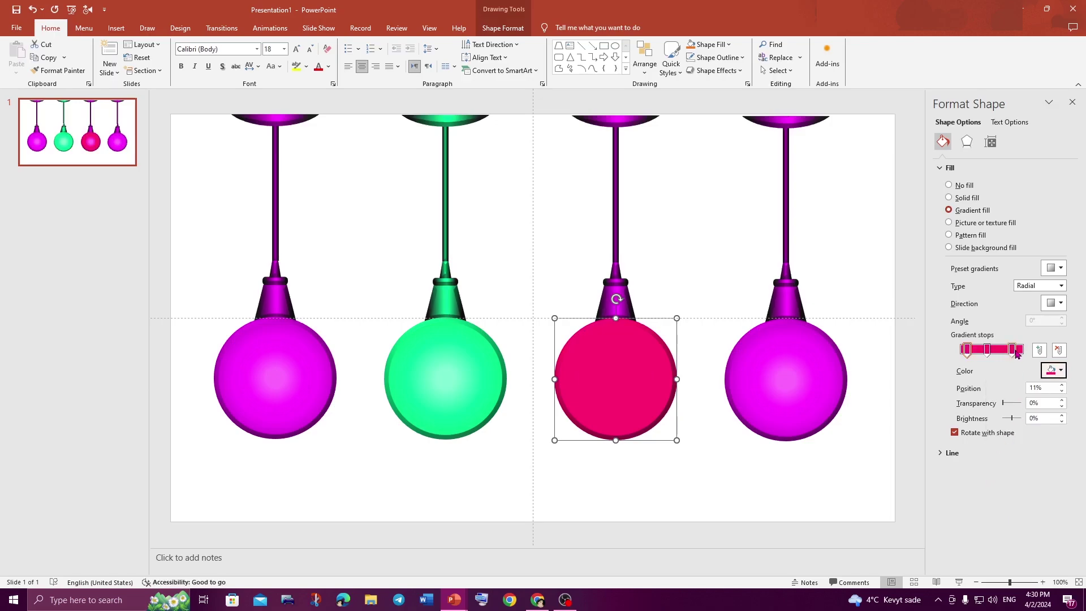
Darken the outer gradient stop to #B40049 for the ball's edge.
left_click(1013, 349)
left_click(1060, 370)
left_click(1003, 488)
left_click(301, 191)
left_click(367, 263)
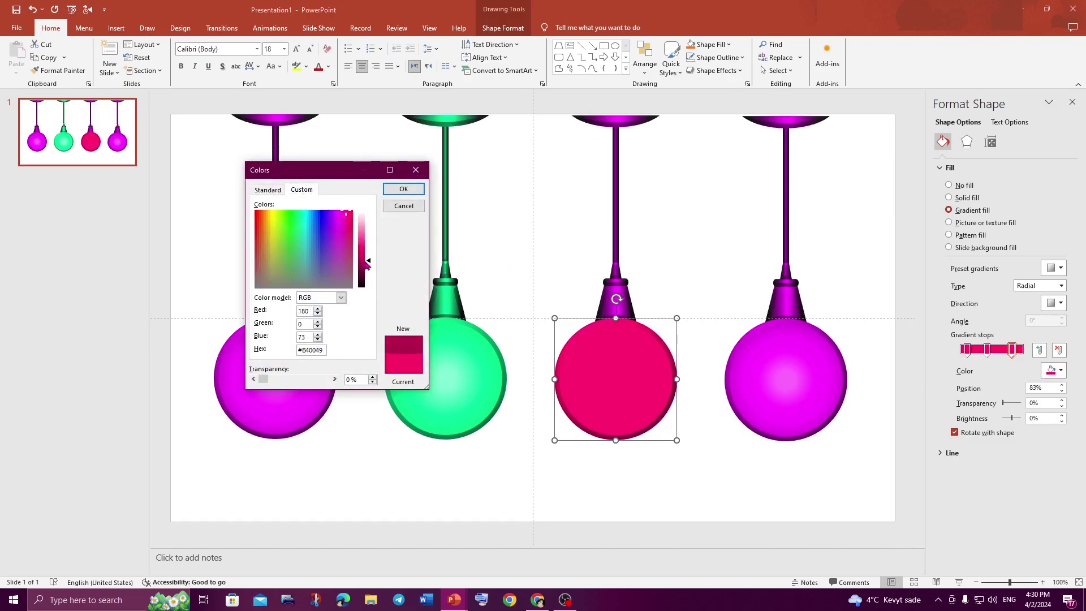
left_click(403, 189)
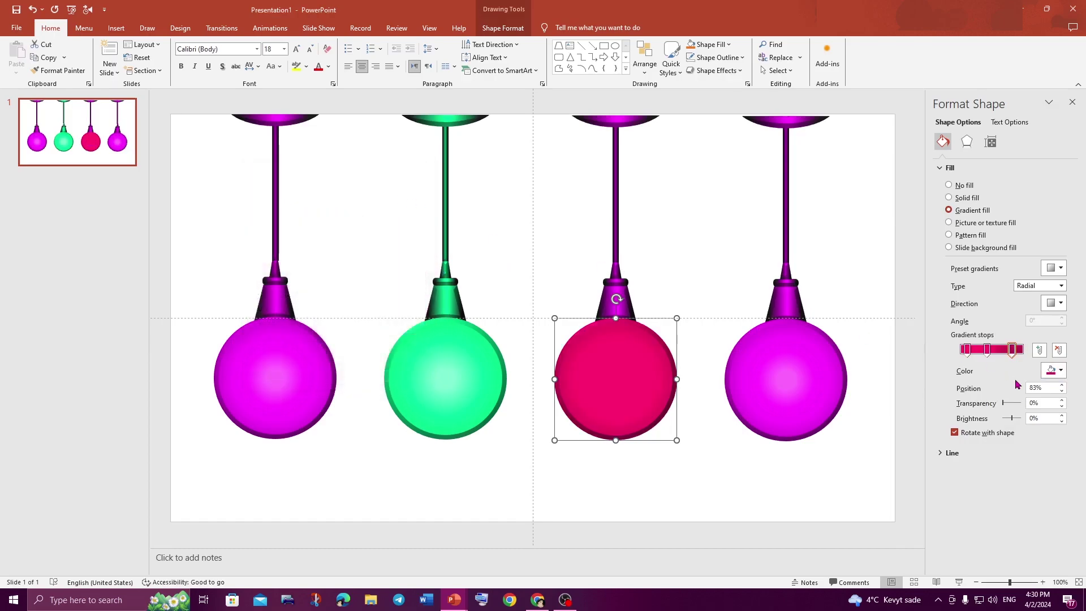
Lighten the centre gradient stop to pink #FF5399.
left_click(966, 350)
left_click(1061, 371)
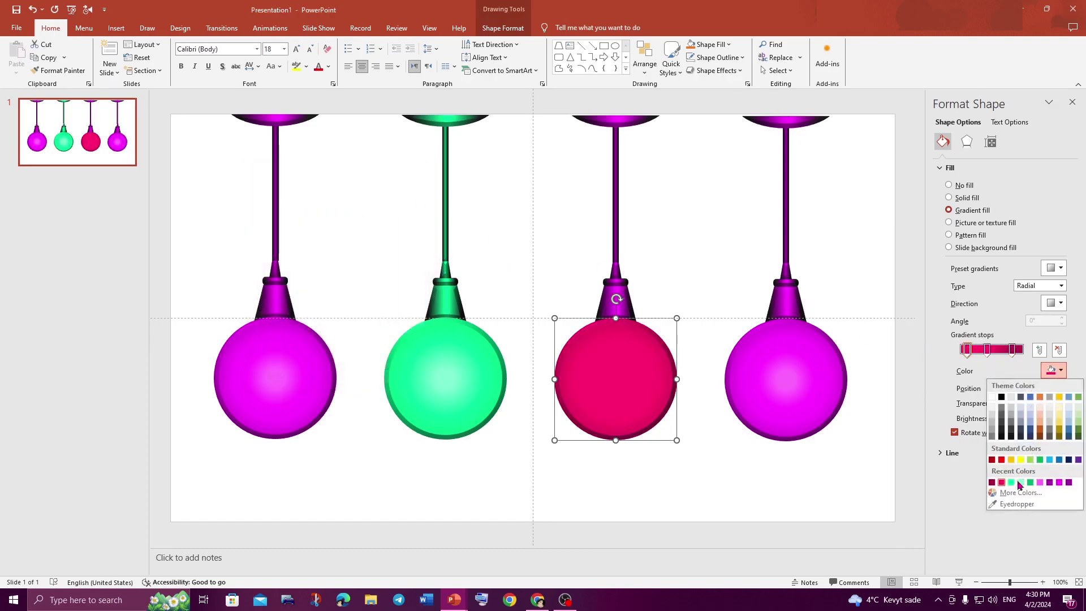
left_click(1012, 492)
left_click(302, 190)
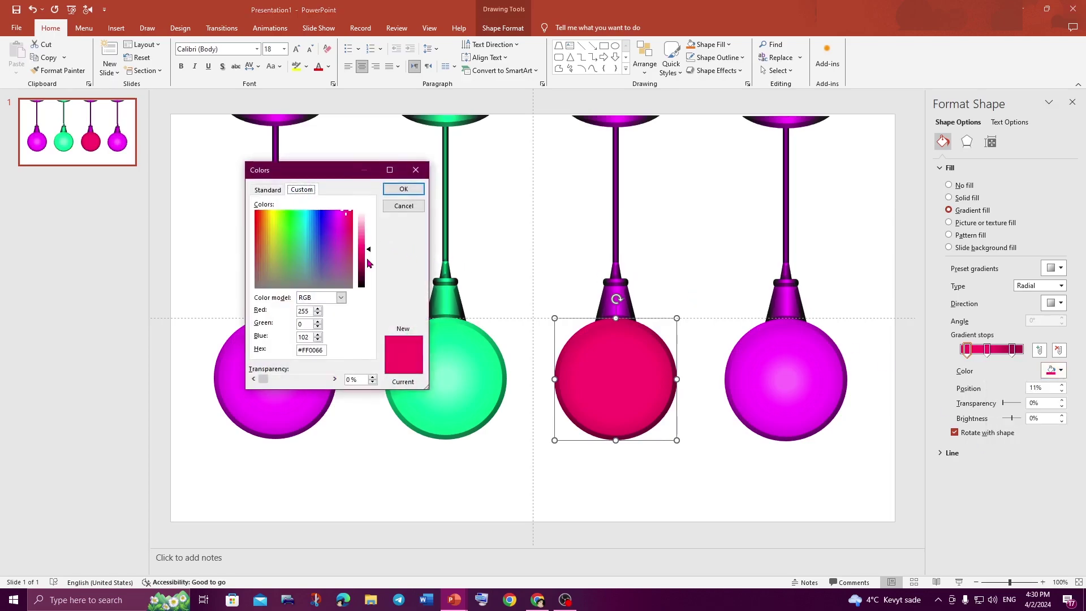
left_click(403, 188)
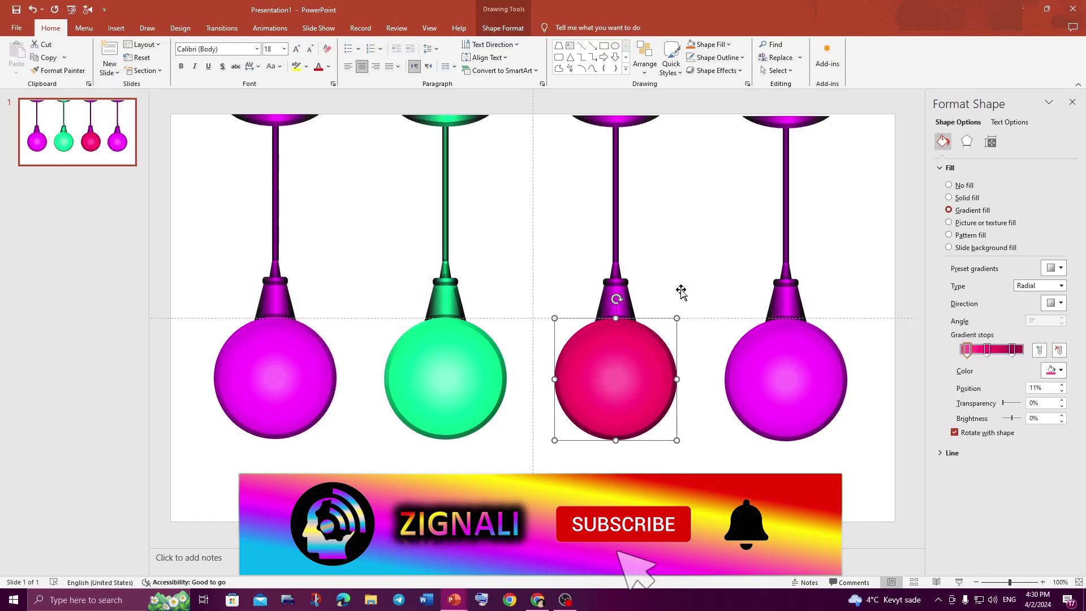
left_click(632, 303)
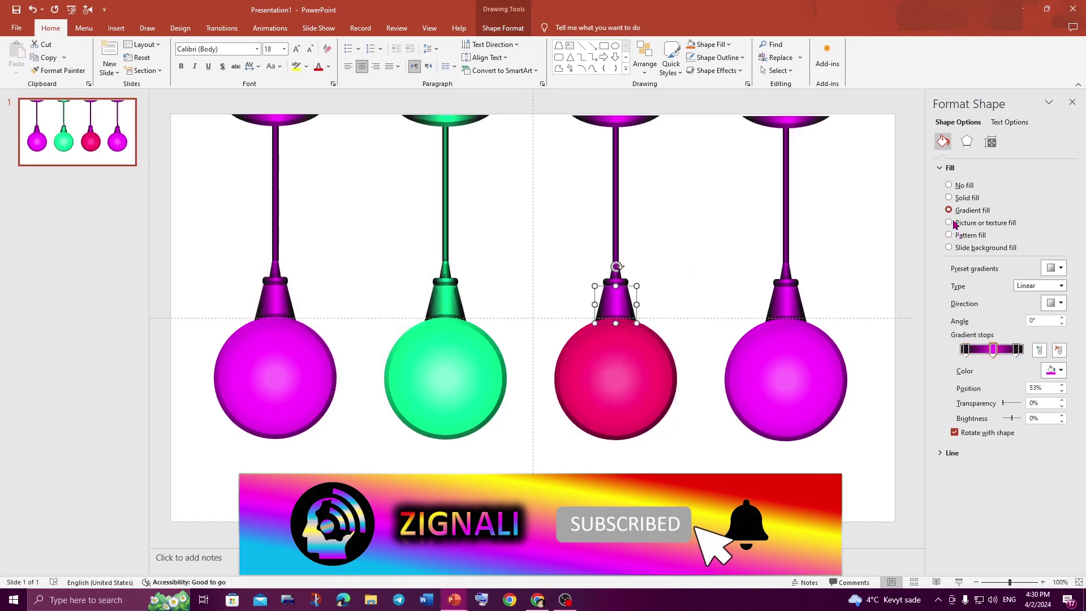
Make the cone cap's gradient crimson and paint it onto the small cap and third stem.
left_click(1061, 379)
left_click(1007, 483)
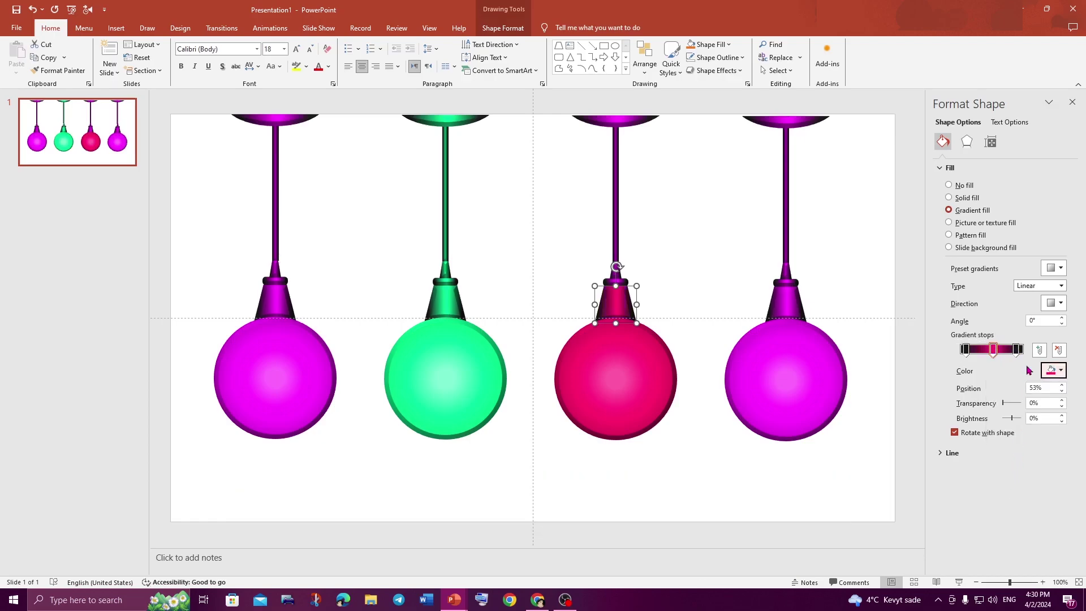
left_click(58, 70)
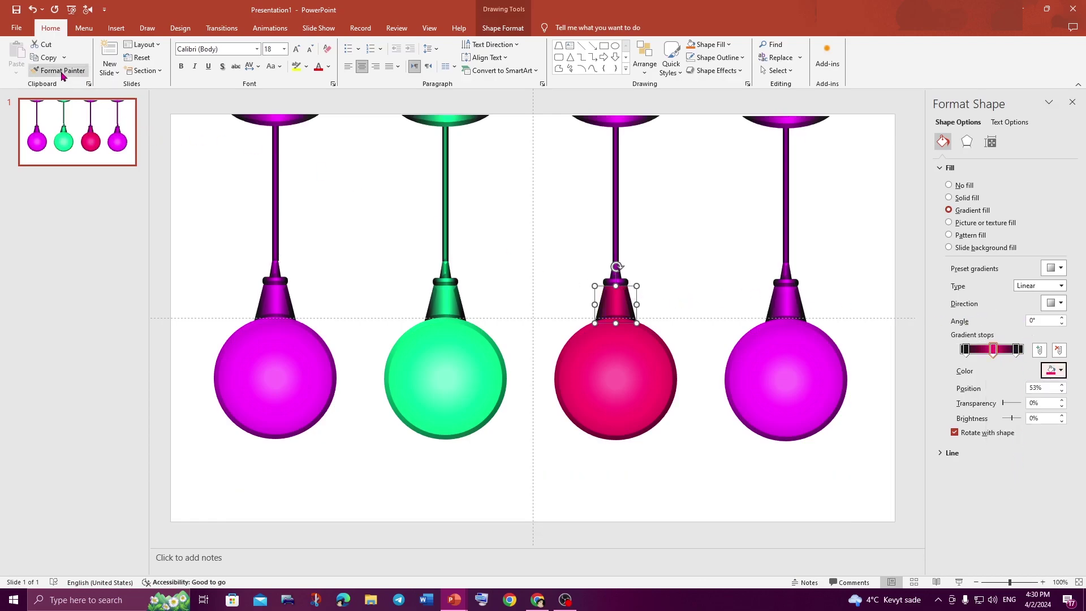
left_click(622, 285)
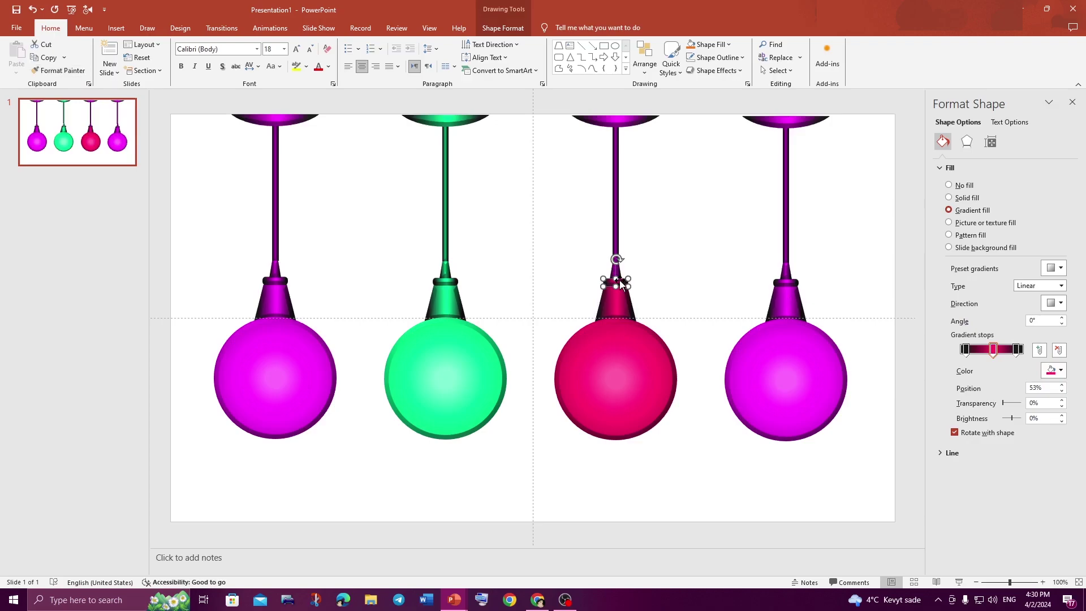
left_click(77, 72)
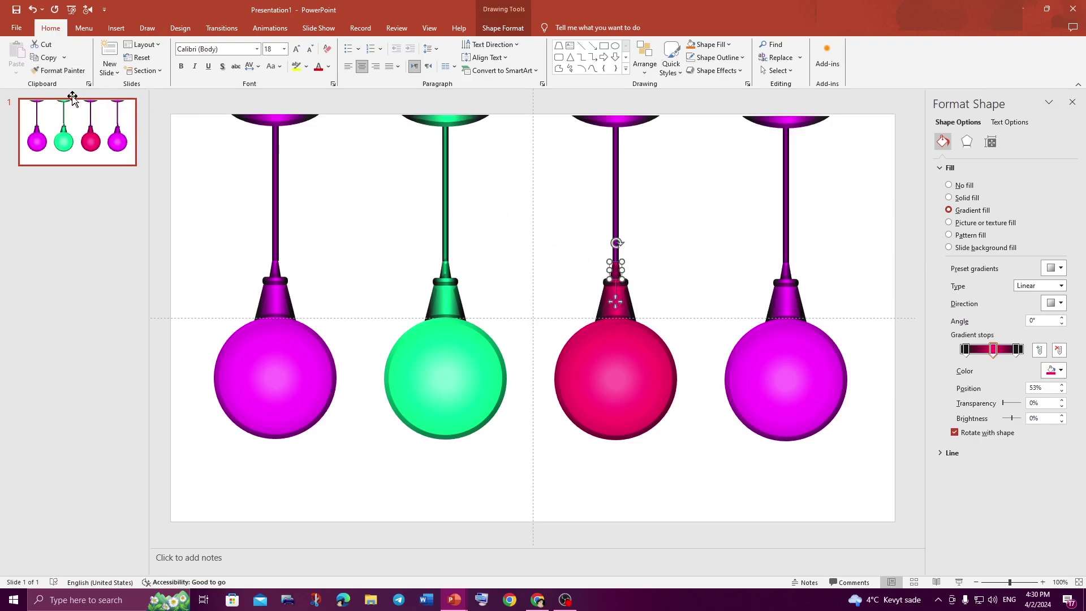
left_click(59, 70)
left_click(616, 221)
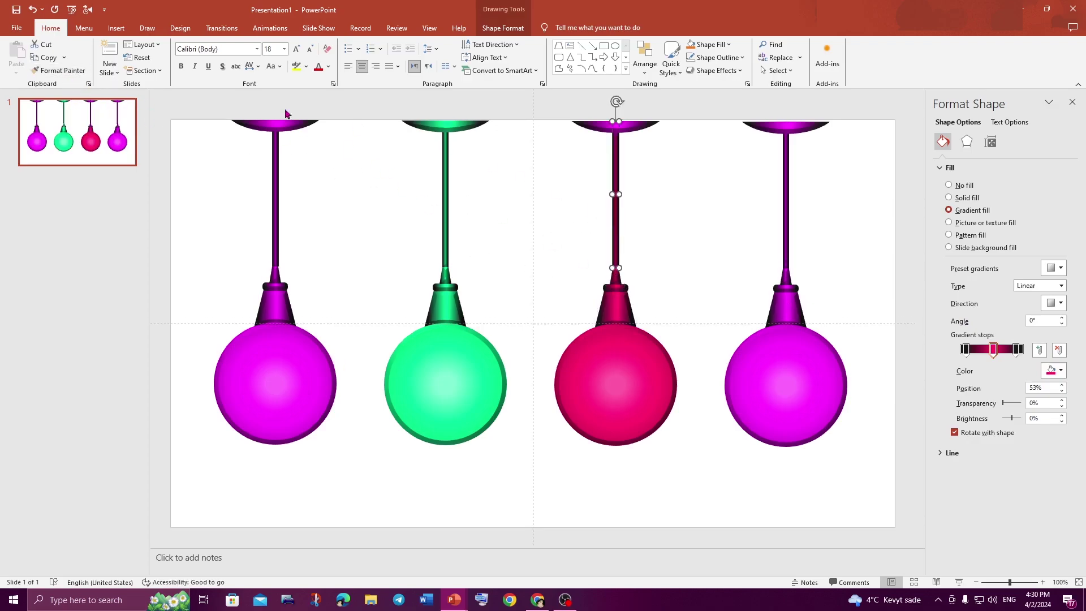
left_click(61, 70)
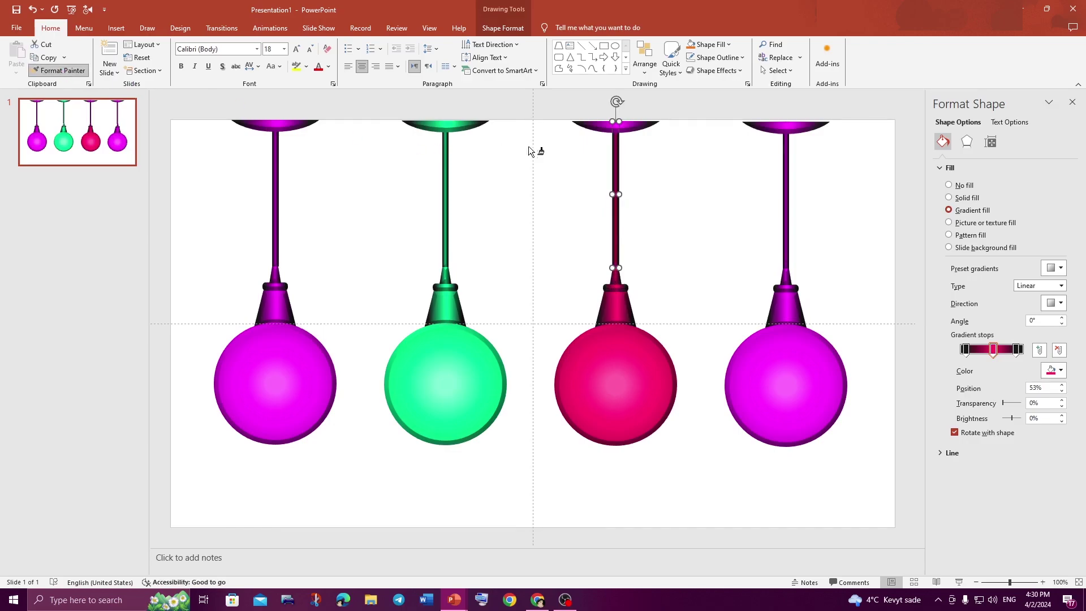
Paint crimson onto the third bulb's top holder, then select the fourth bulb's ball.
left_click(594, 129)
scroll(667, 251, "down", 1)
left_click(667, 233)
left_click(776, 388)
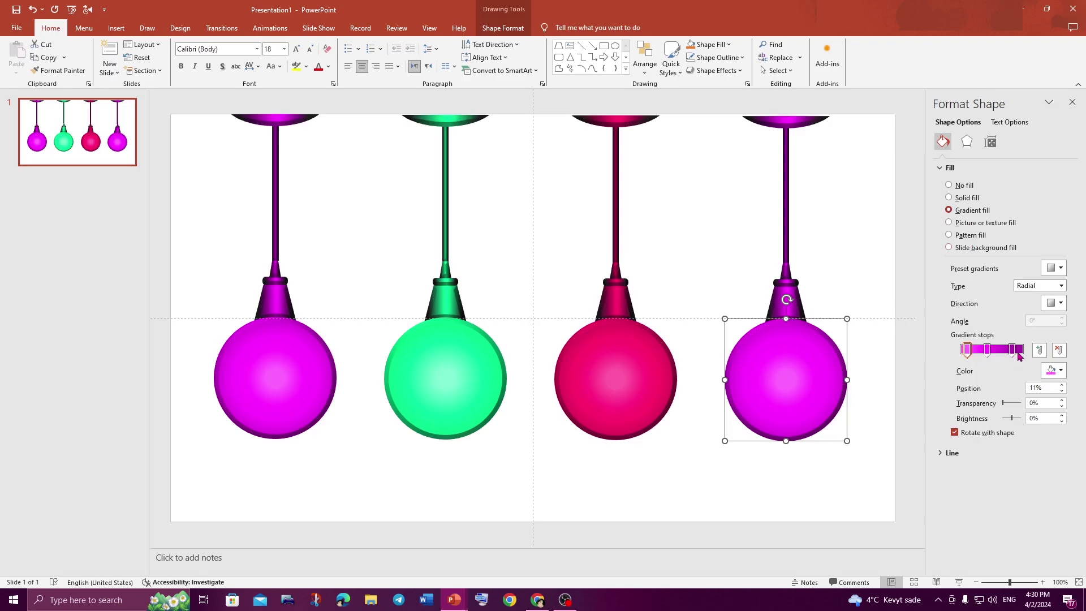
Set the ball's middle gradient stop (43%) to a yellow-green from More Colors.
left_click(1013, 349)
left_click(1060, 370)
left_click(1010, 496)
left_click(292, 281)
left_click(294, 277)
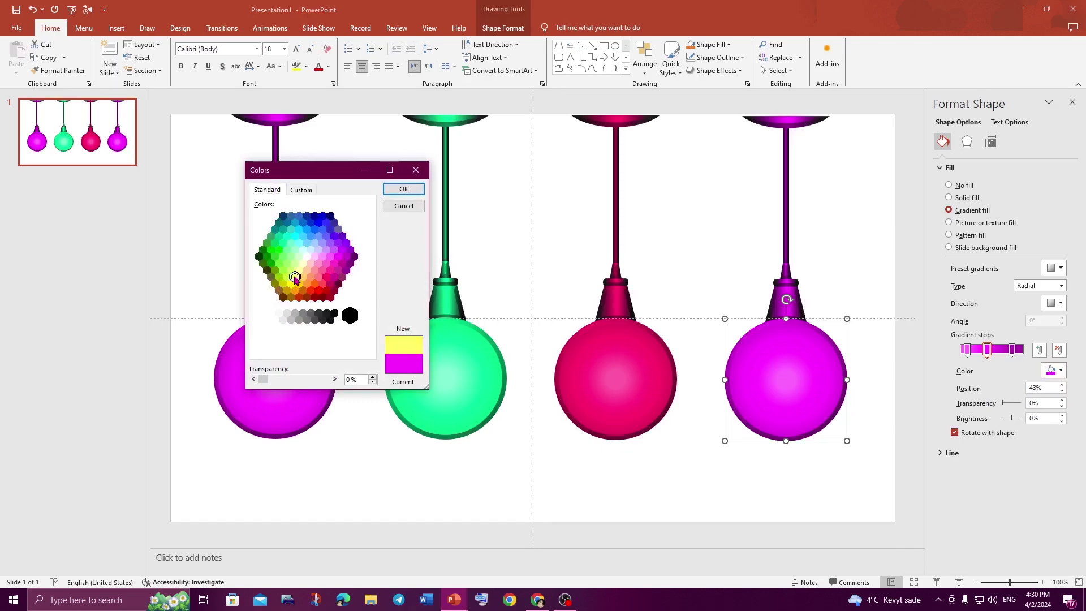
left_click(287, 277)
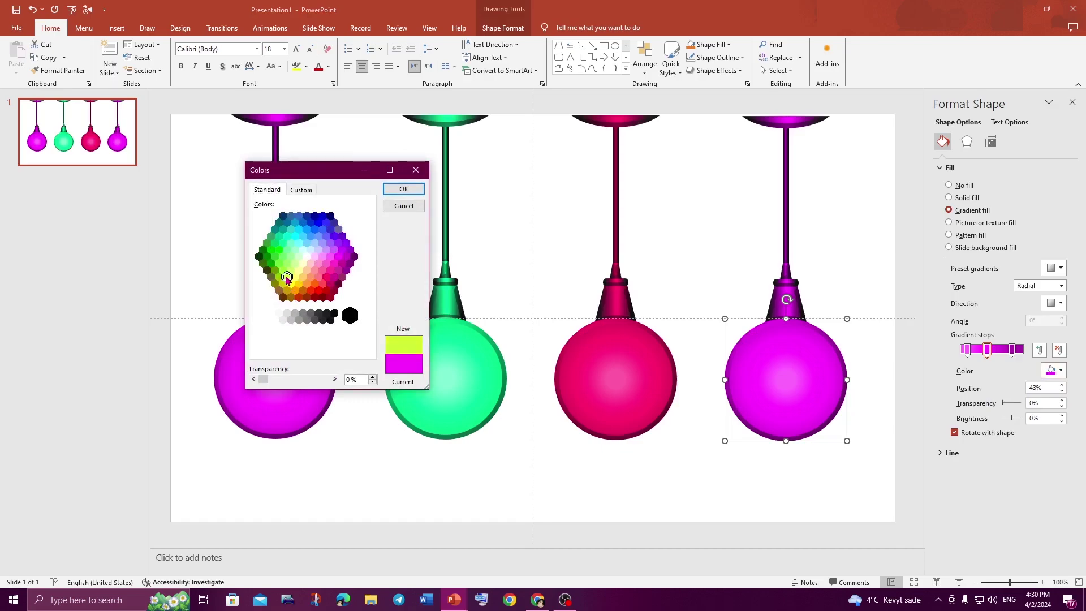
left_click(404, 189)
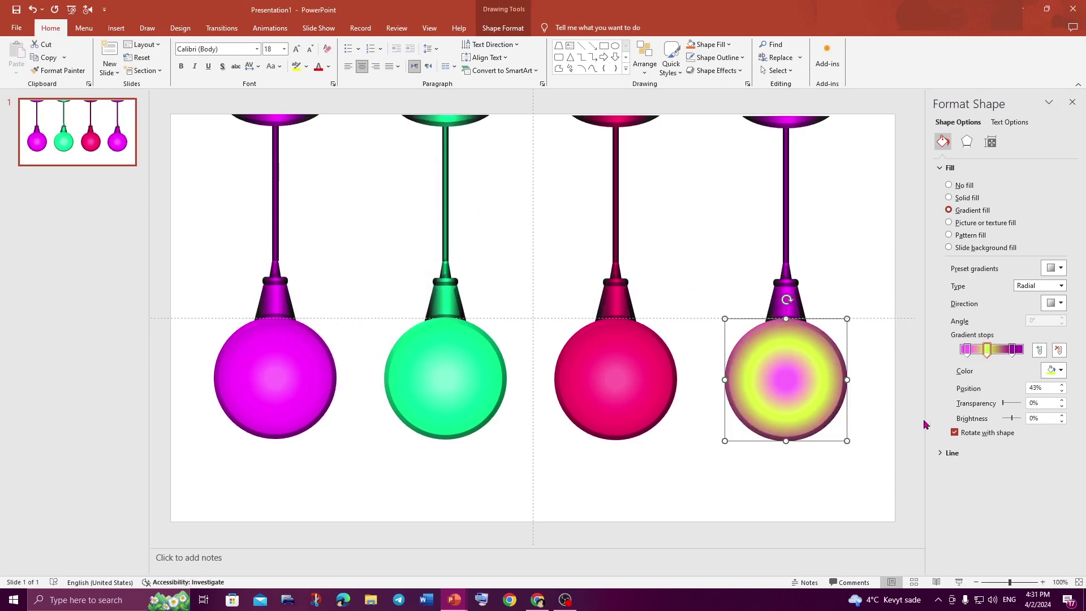
Apply the recent yellow to the outer (83%) and centre gradient stops.
left_click(1012, 350)
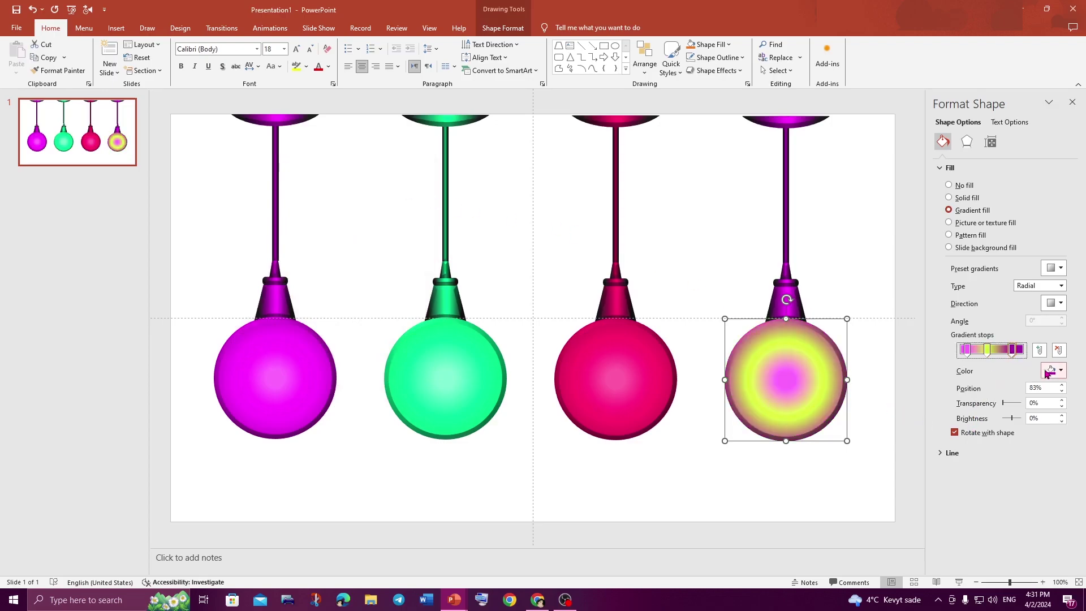
left_click(1062, 371)
left_click(991, 482)
left_click(965, 349)
left_click(1053, 370)
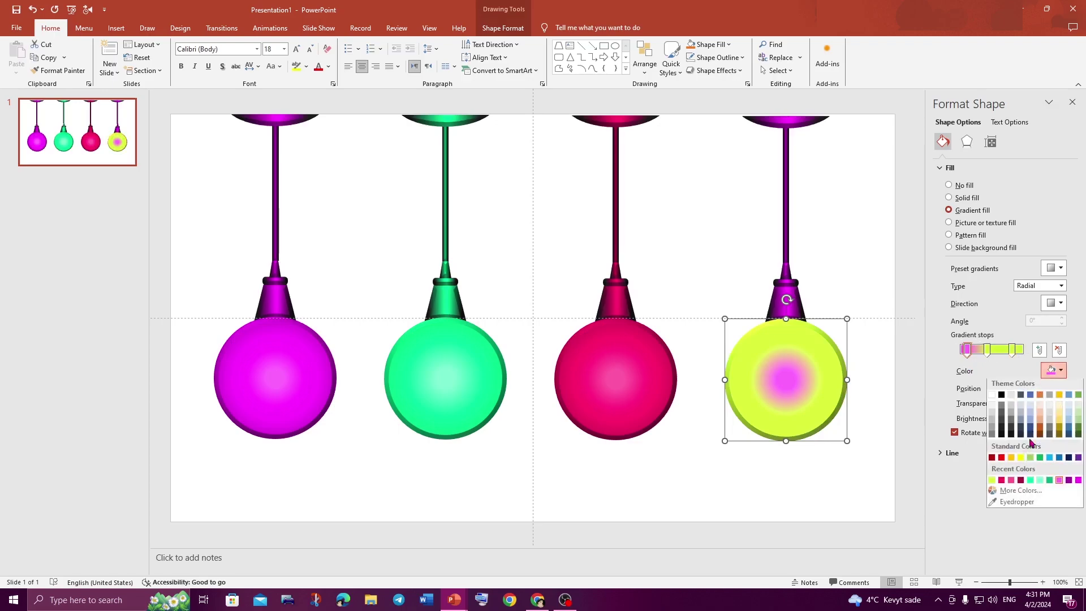
left_click(991, 480)
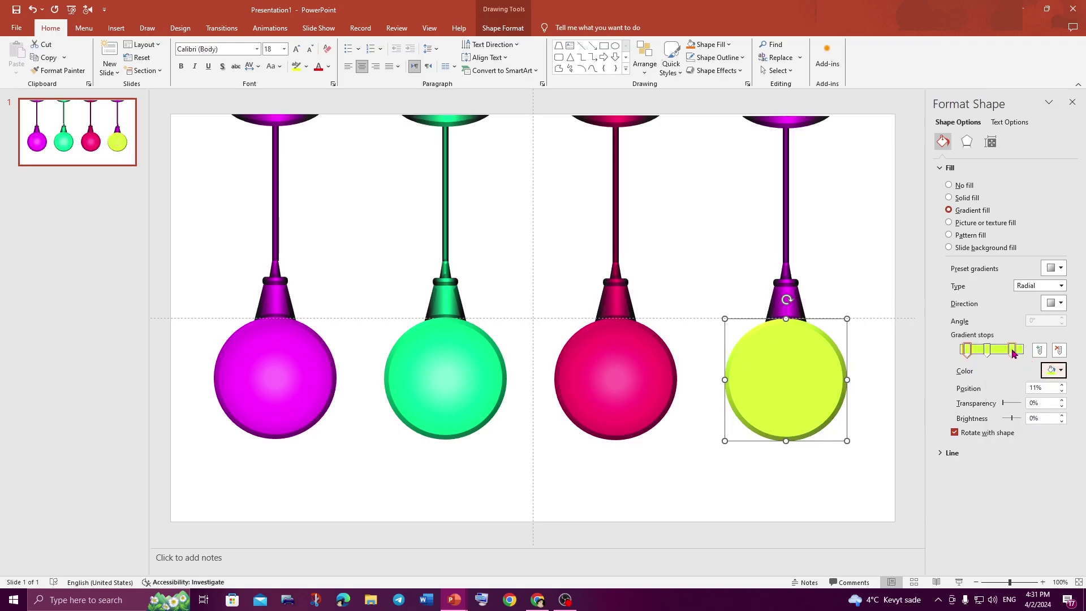
Darken the outer gradient stop to a deeper custom green for the ball's edge.
left_click(1012, 349)
left_click(1053, 371)
left_click(1016, 493)
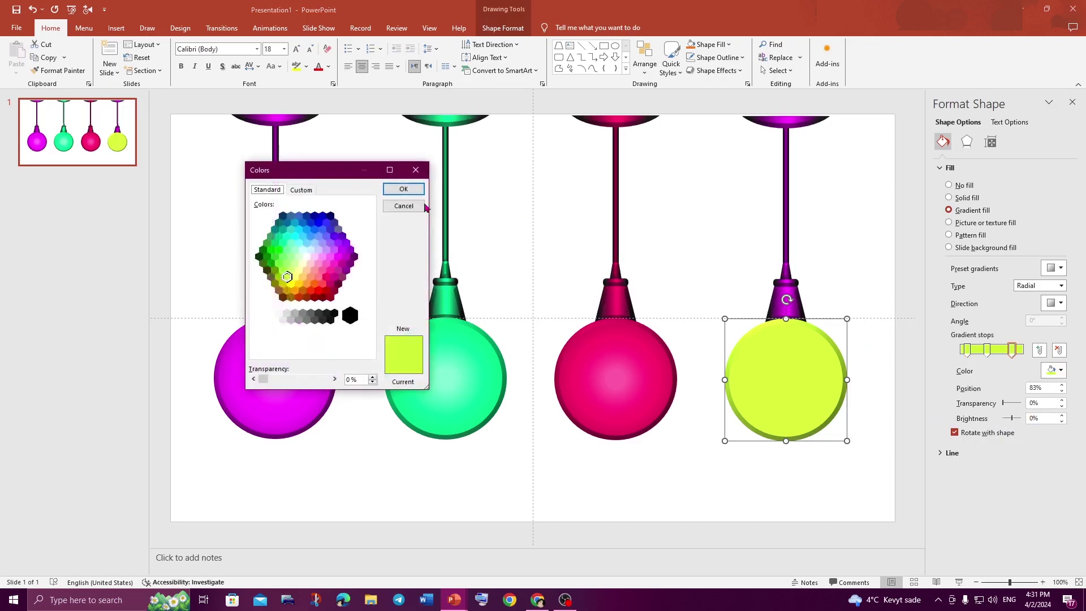
left_click(301, 190)
left_click_drag(369, 249, 368, 260)
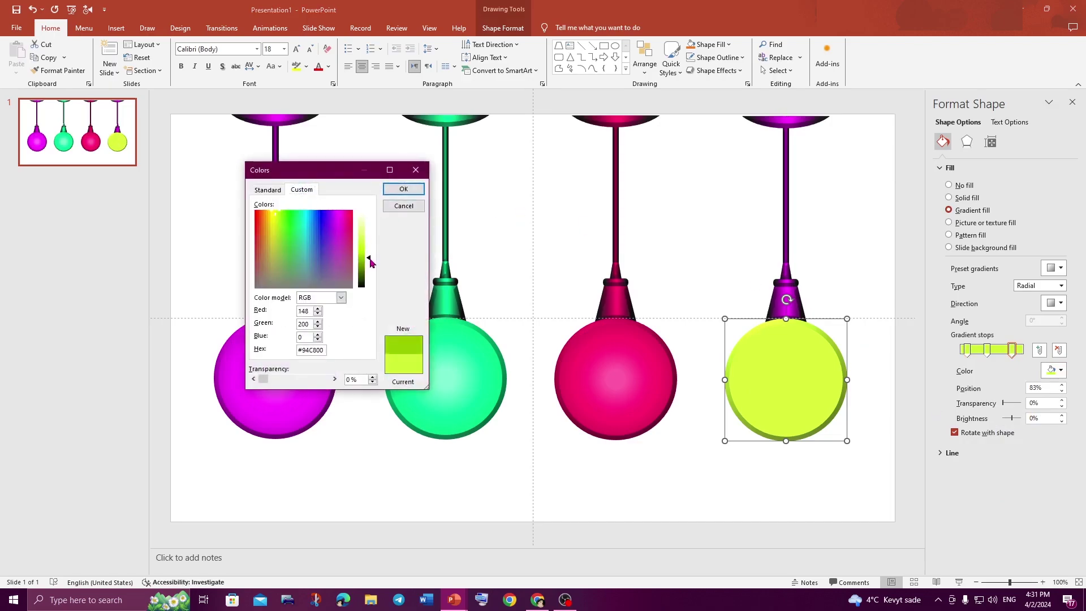
left_click(404, 189)
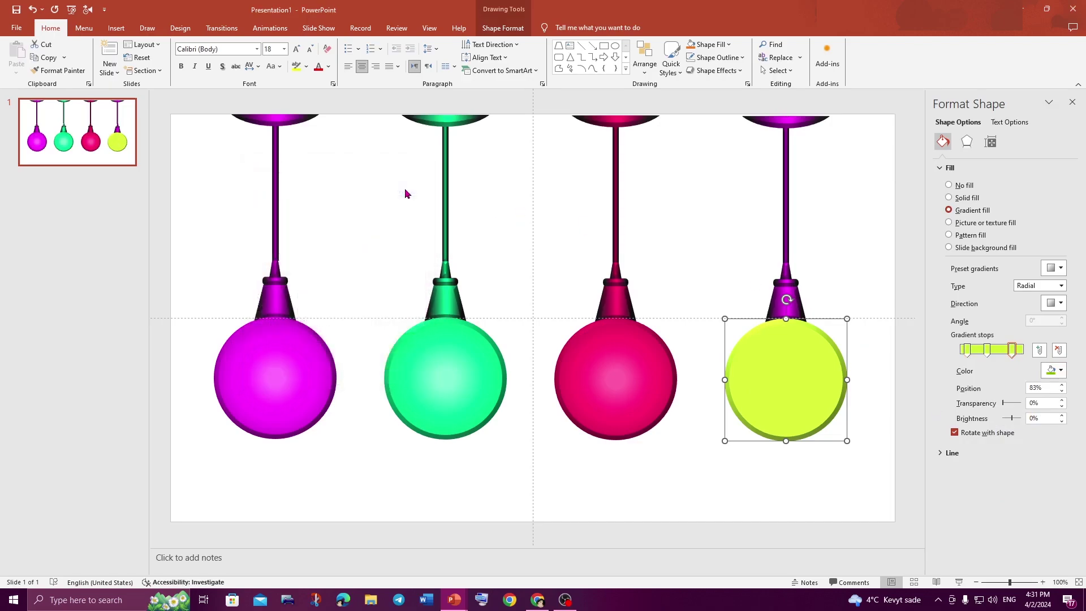
Lighten the centre stop (11%) to a pale yellow-green, #E8FFA7.
left_click(967, 352)
left_click(1054, 371)
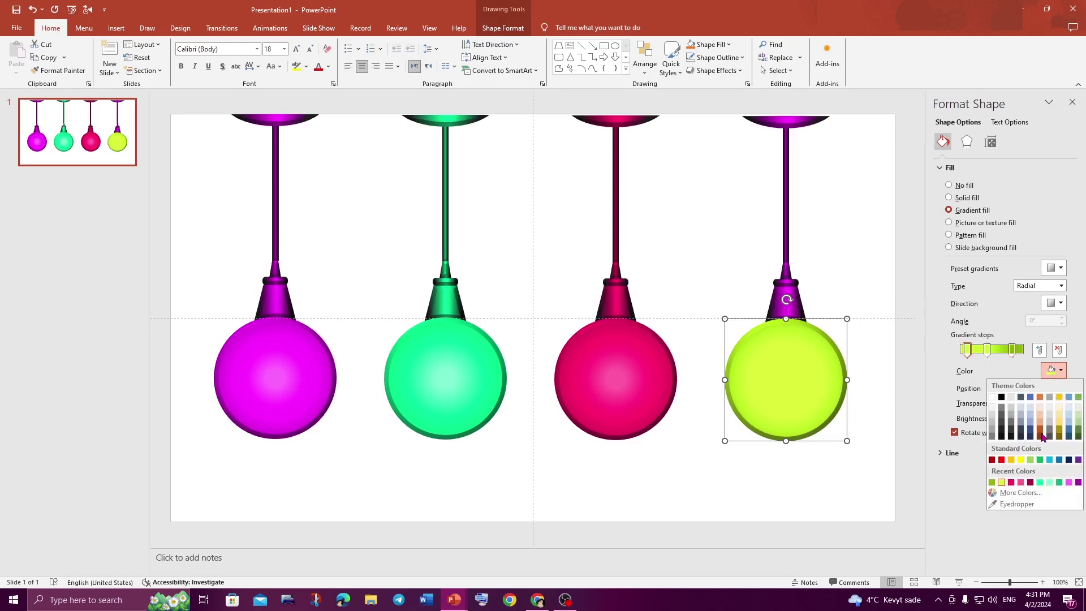
left_click(995, 488)
left_click(301, 190)
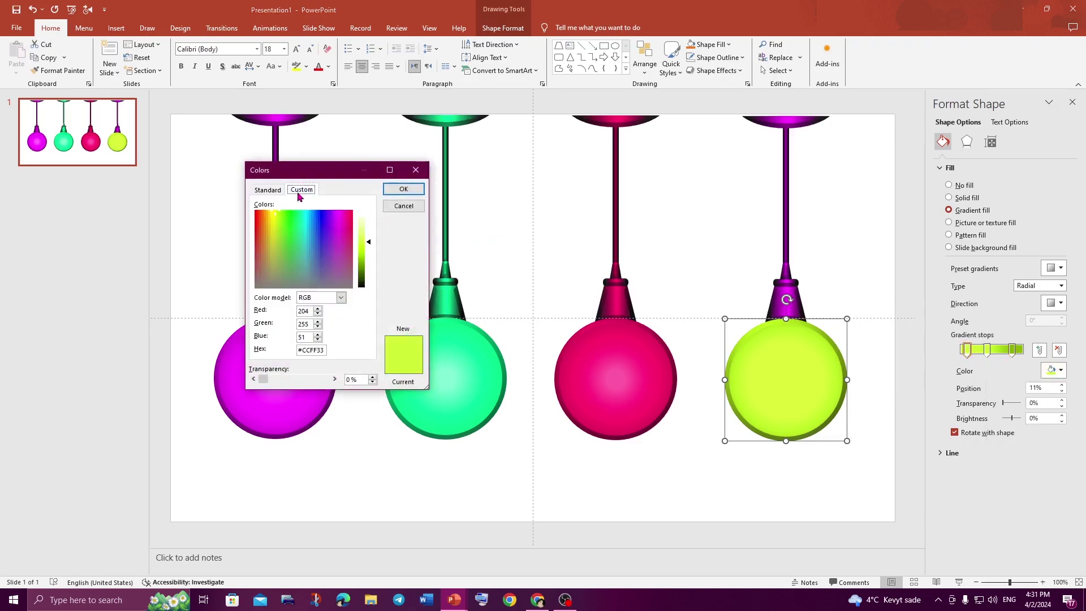
left_click_drag(367, 251, 366, 236)
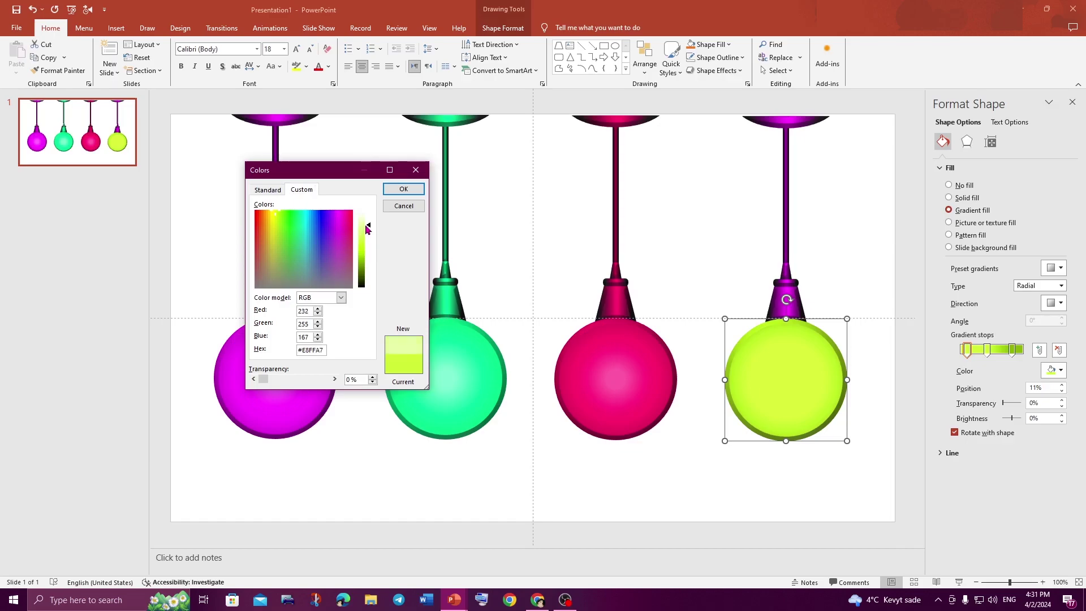
left_click(402, 189)
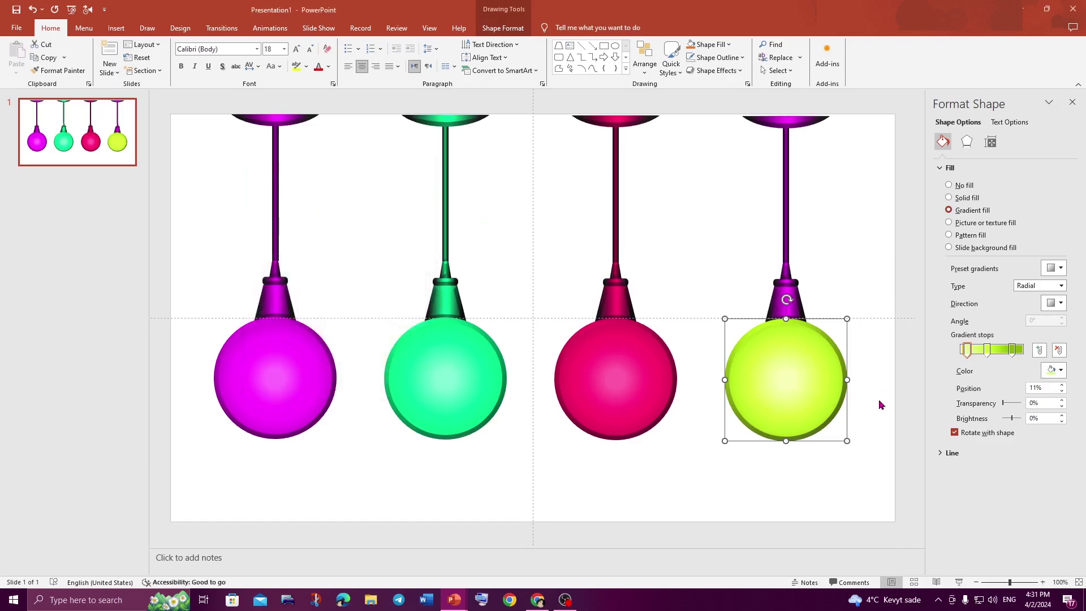
left_click(701, 498)
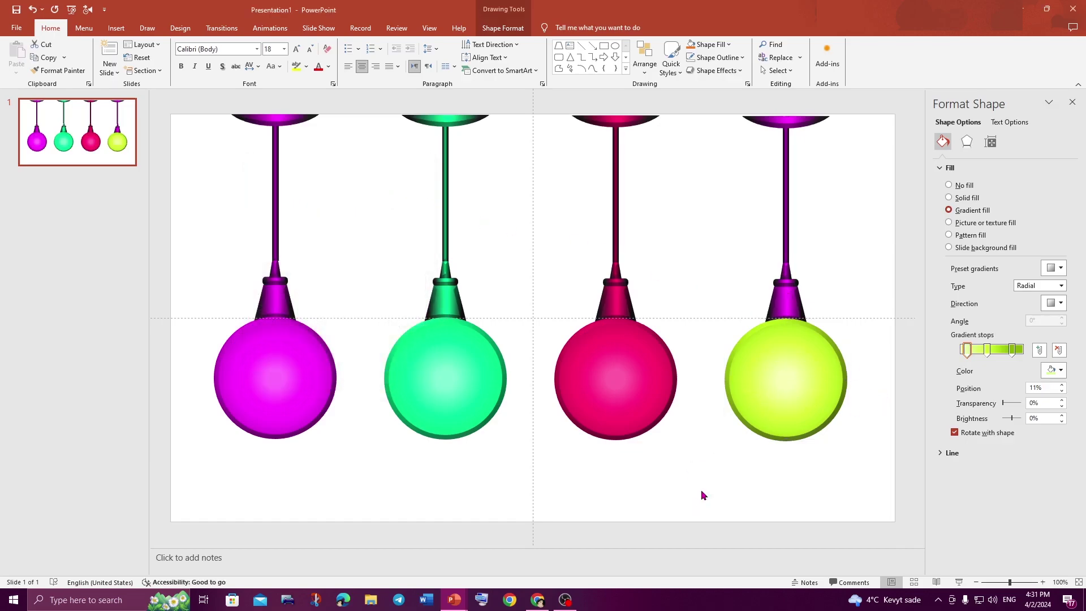
left_click(791, 308)
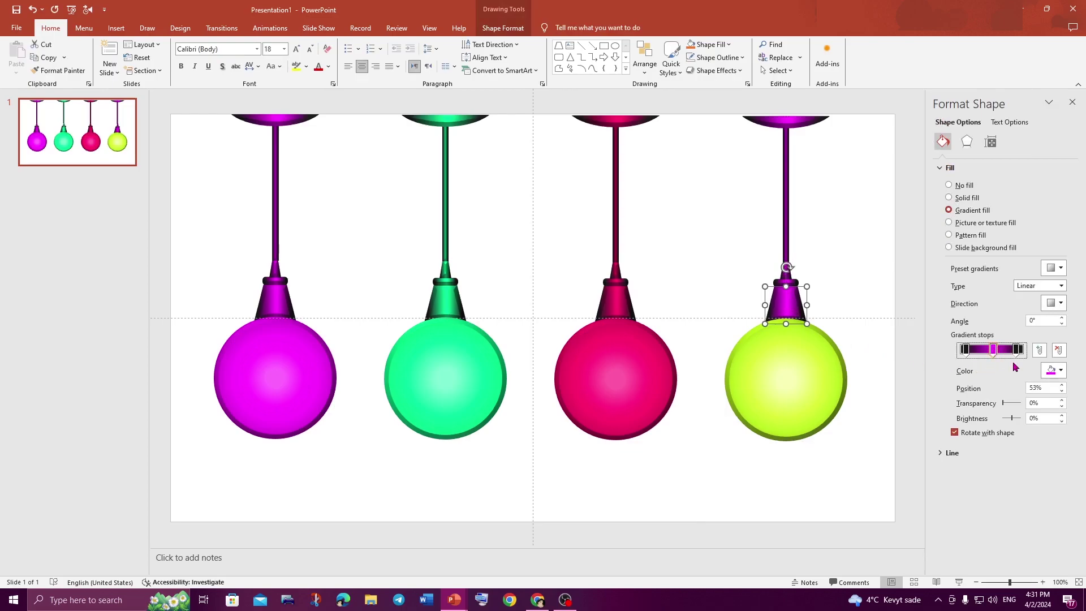
Make the cone's gradient yellow-green and Format Painter it onto the collar, stem and top cap.
left_click(1053, 370)
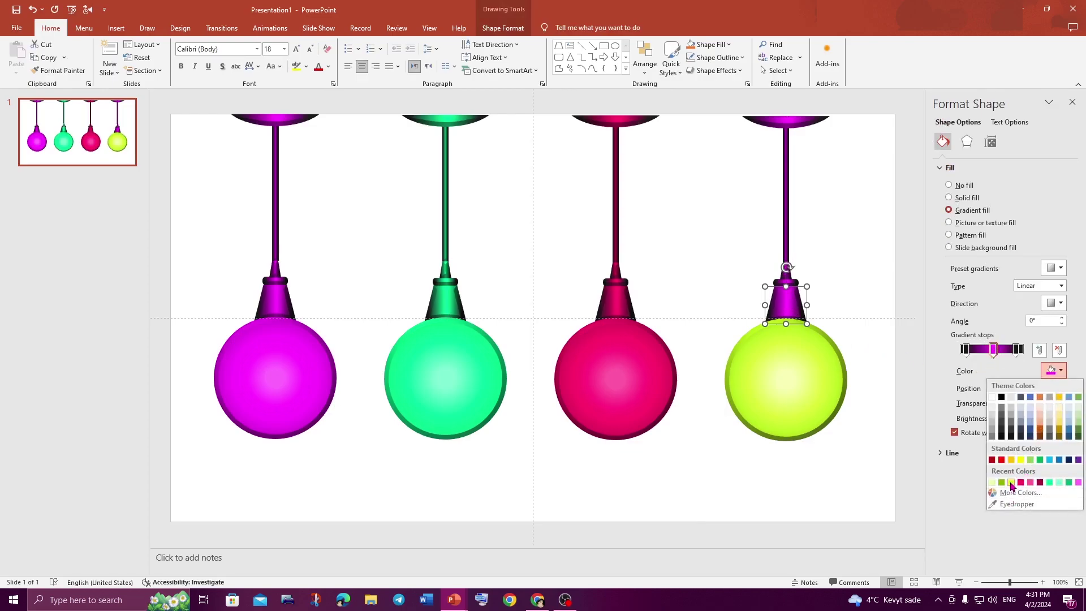
left_click(1011, 483)
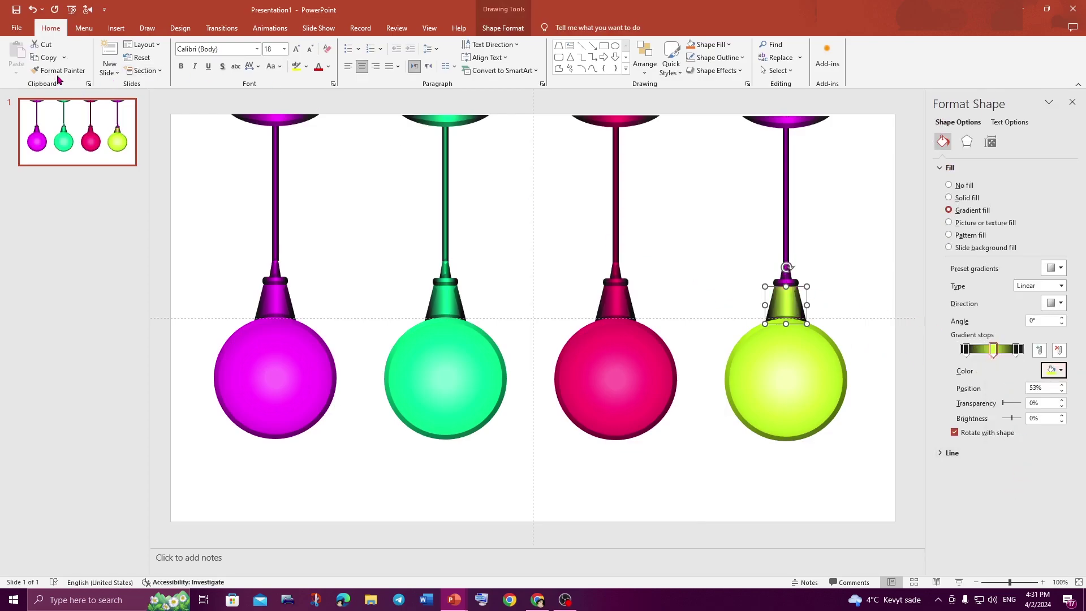
left_click(787, 283)
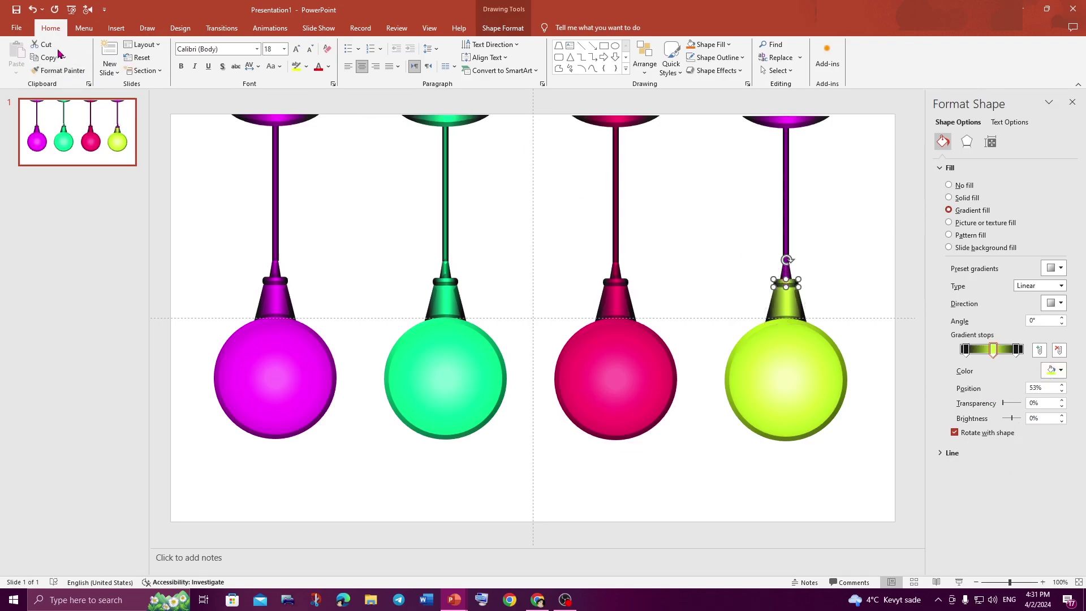
left_click(56, 70)
left_click(786, 272)
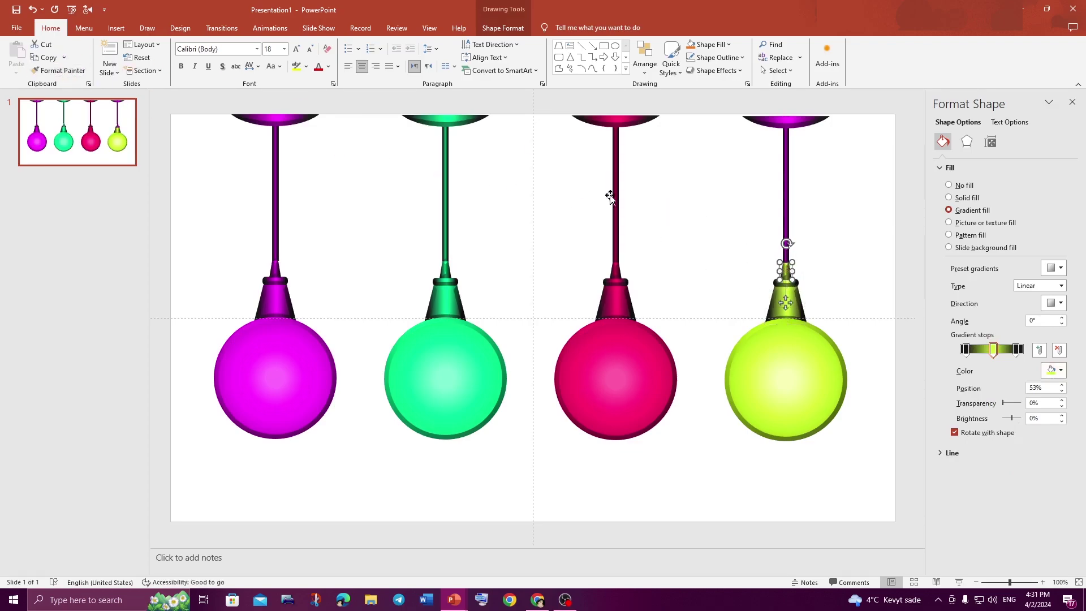
left_click(57, 71)
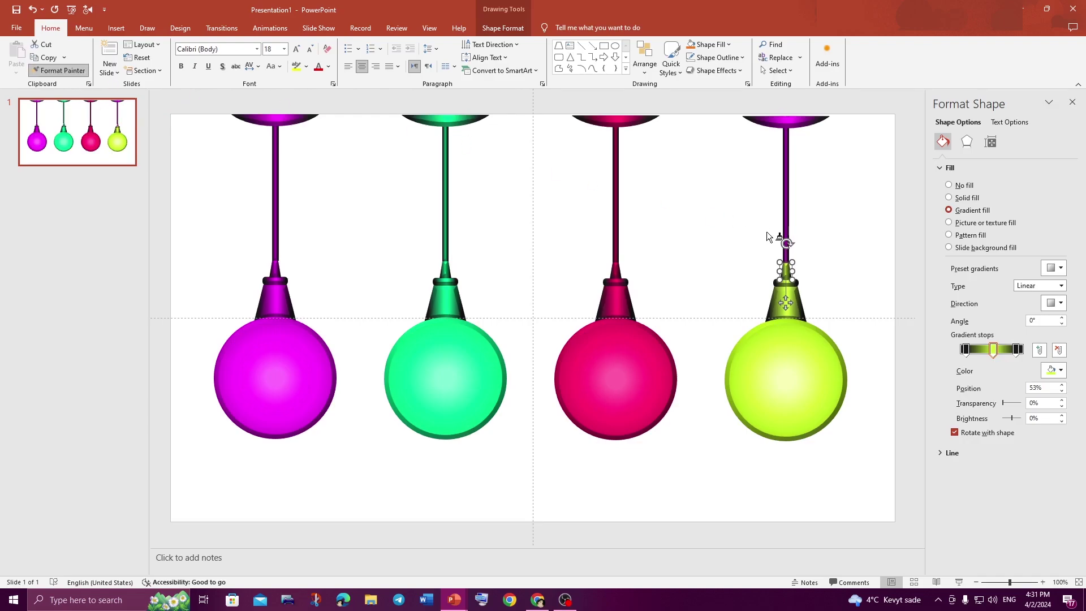
left_click(787, 229)
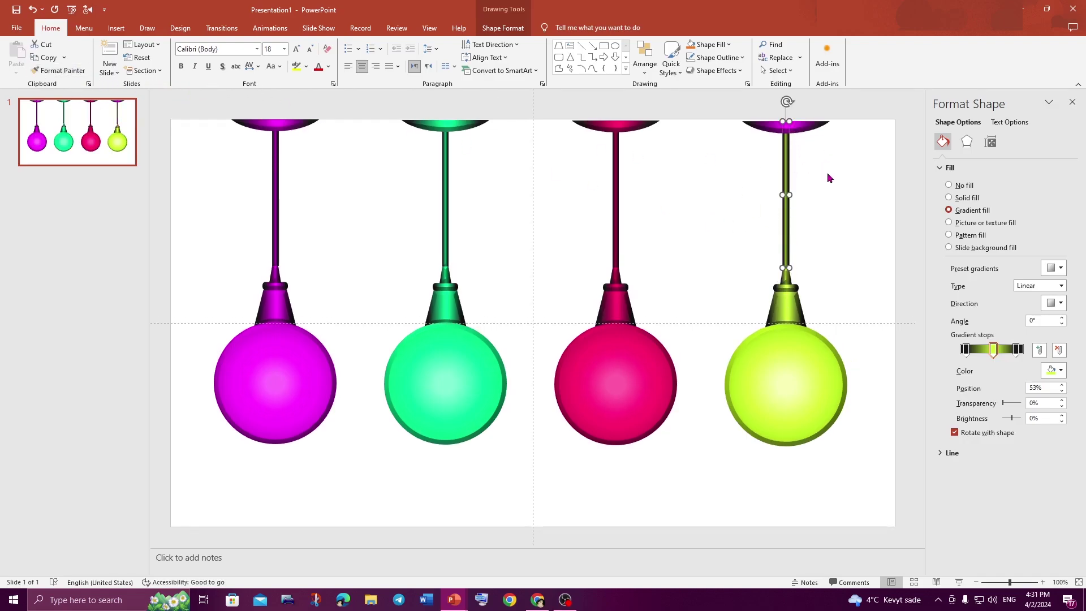
left_click(57, 70)
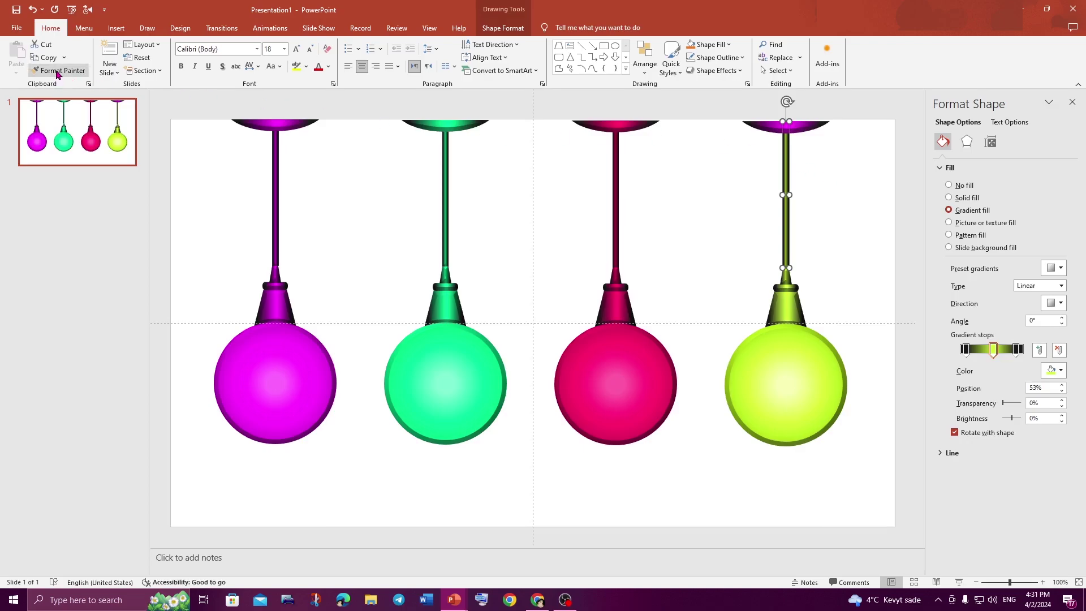
left_click(787, 131)
left_click(819, 170)
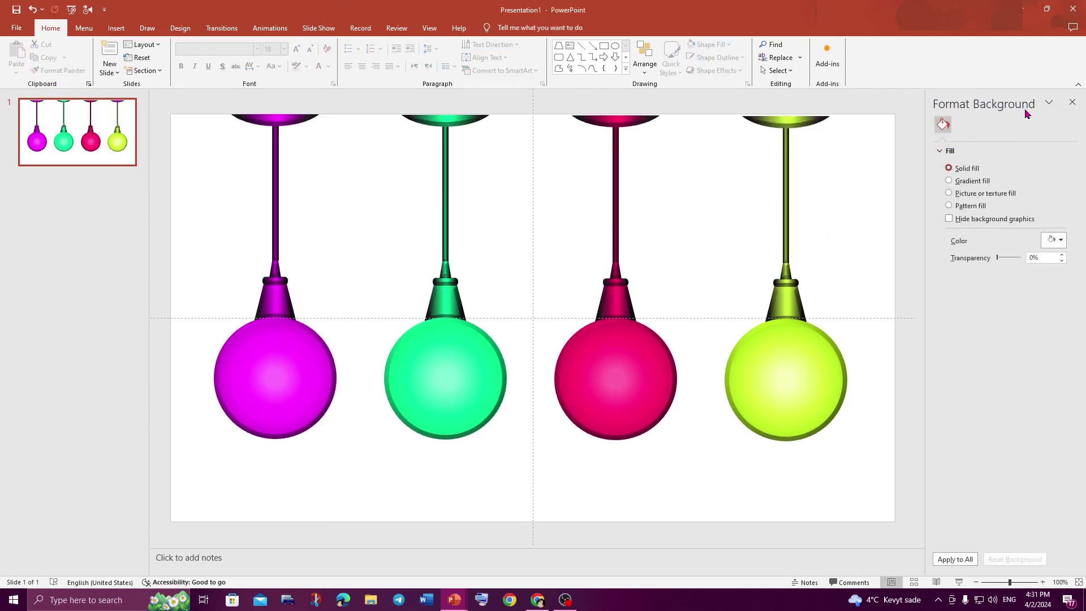
Close Format Background and switch to the presentation holding the materials slide.
left_click(1071, 102)
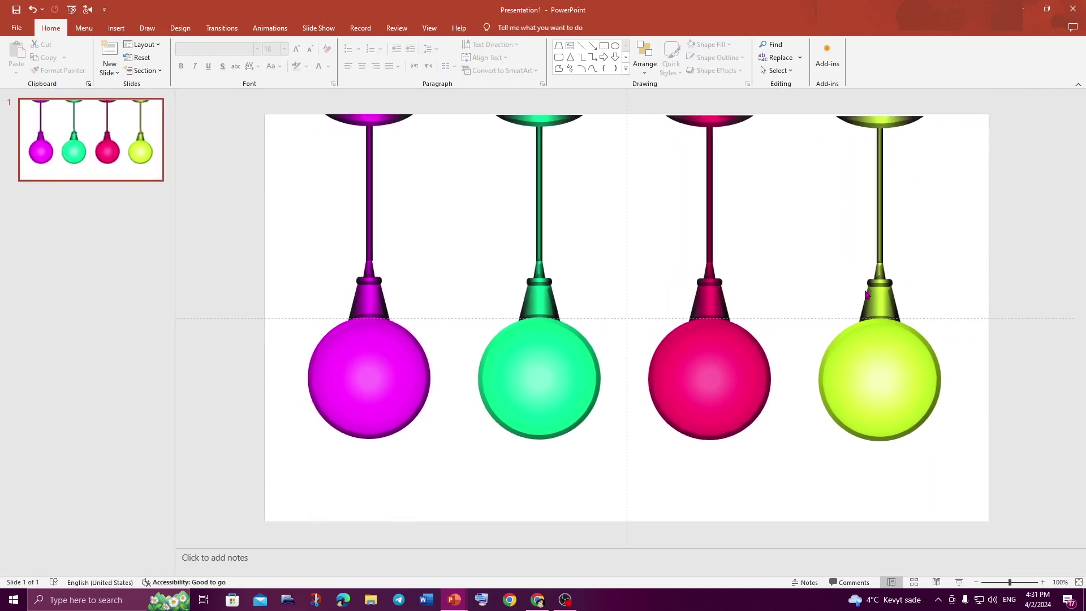
left_click(158, 169)
left_click(232, 211)
mouse_move(453, 600)
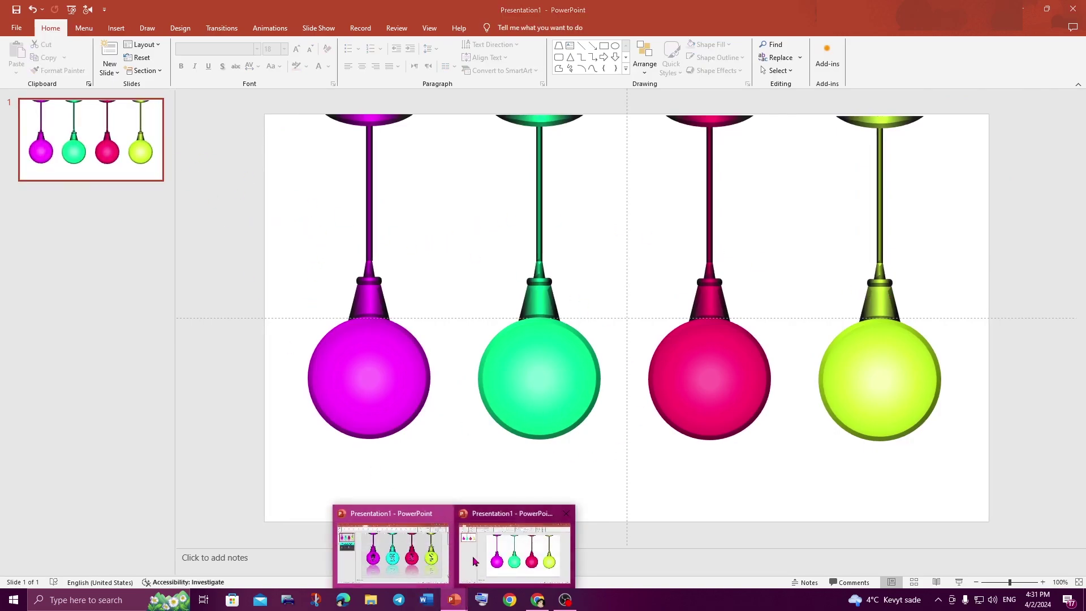
left_click(402, 553)
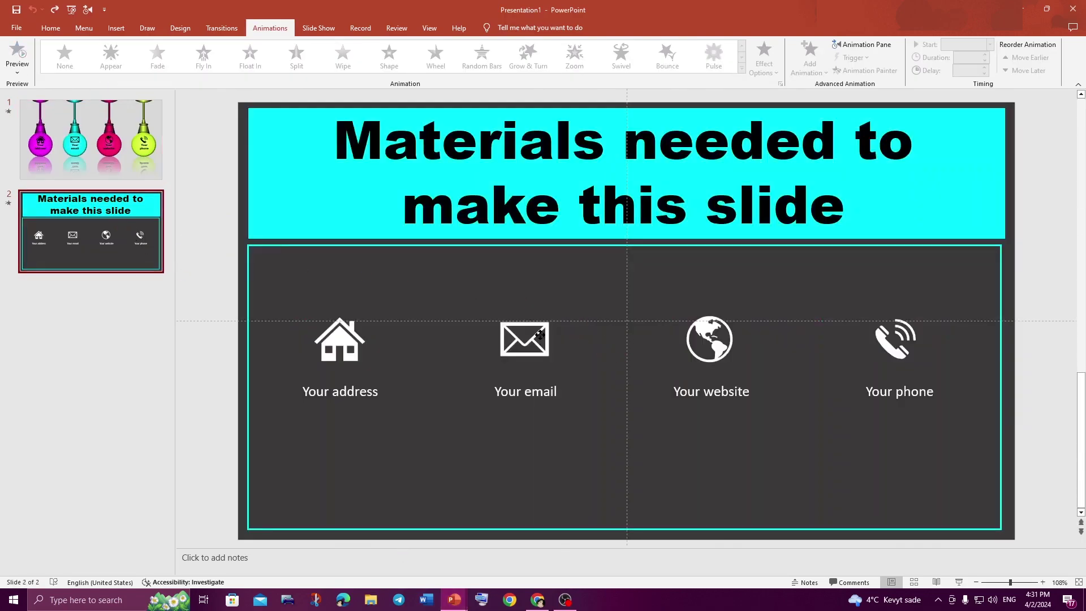
Copy the Your address, Your email, Your website and Your phone labels, then return to the bulbs.
left_click(539, 334)
left_click(348, 343)
left_click(699, 342)
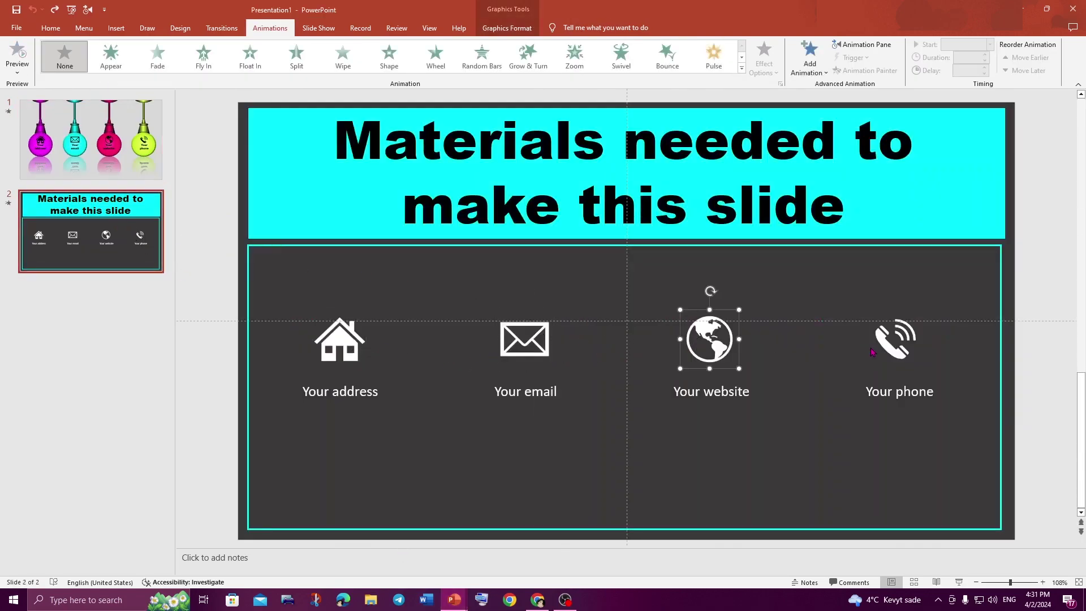
left_click(864, 353)
left_click(356, 397)
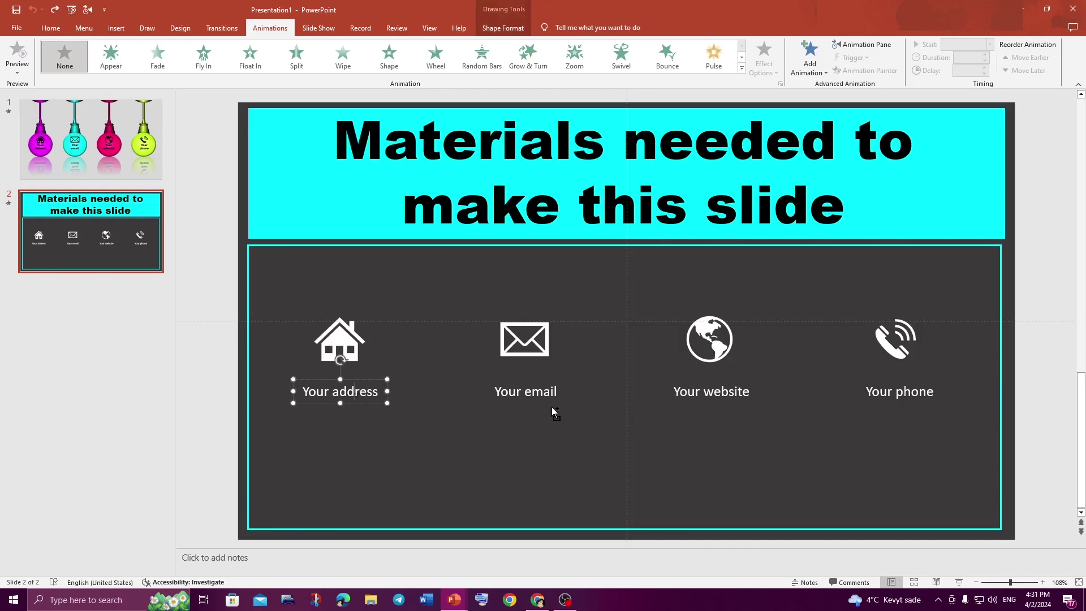
left_click(544, 396)
left_click(365, 397, "shift")
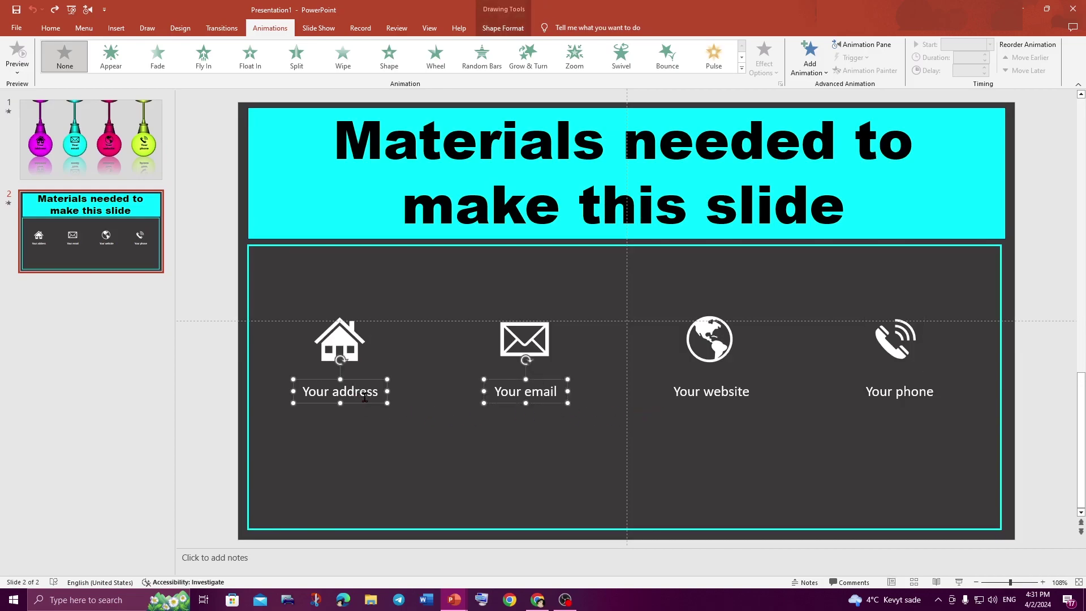
left_click(719, 398, "shift")
left_click(873, 393, "shift")
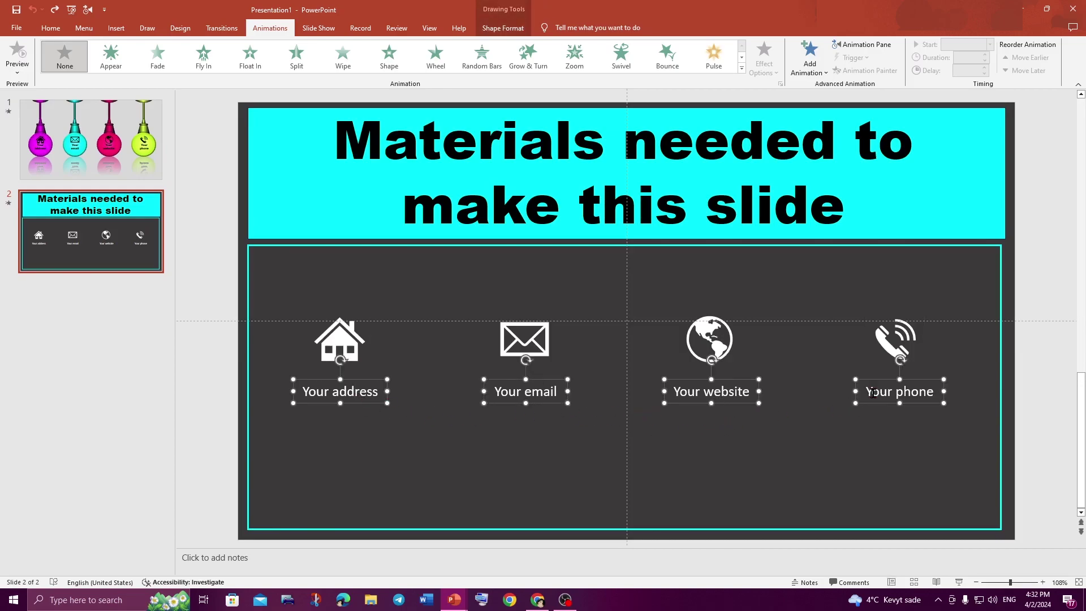
right_click(742, 378)
left_click(775, 420)
mouse_move(454, 599)
left_click(516, 546)
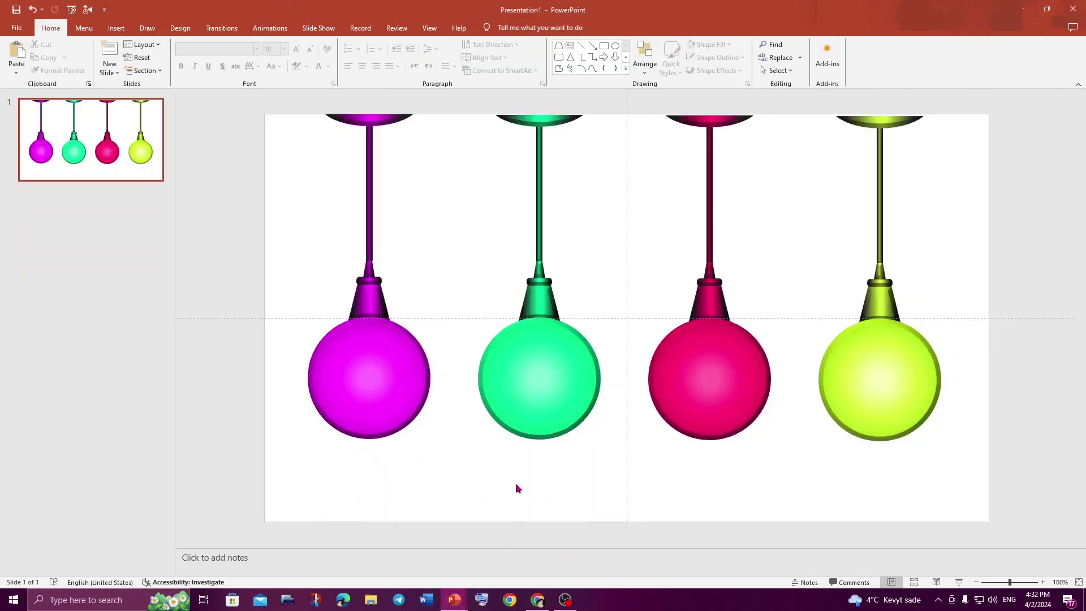
Paste the four labels onto the bulbs in black Arial Black, nudged slightly right.
key("ctrl+v")
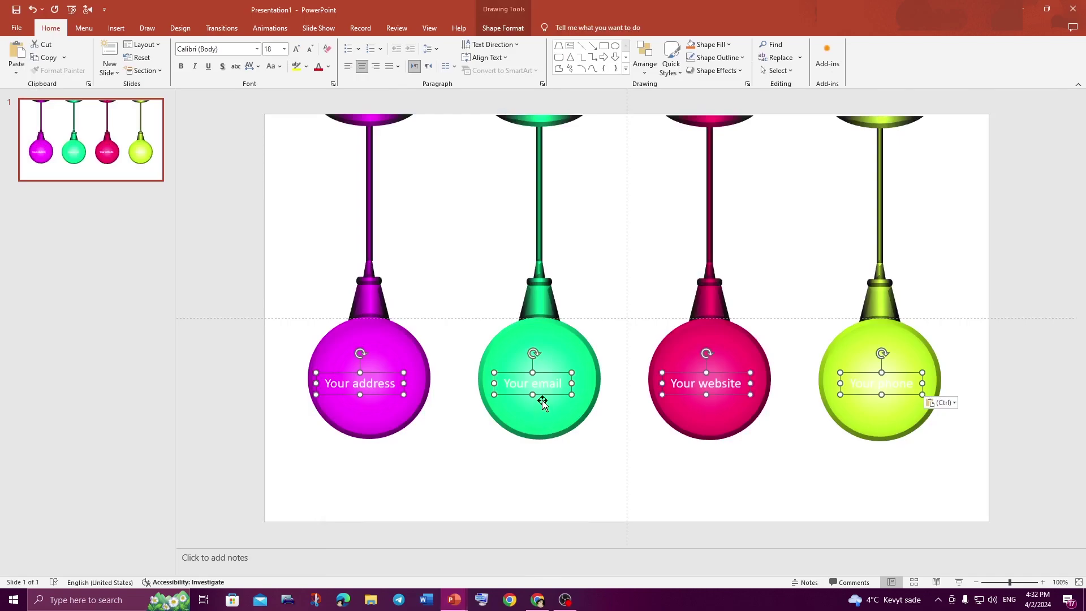
left_click(328, 71)
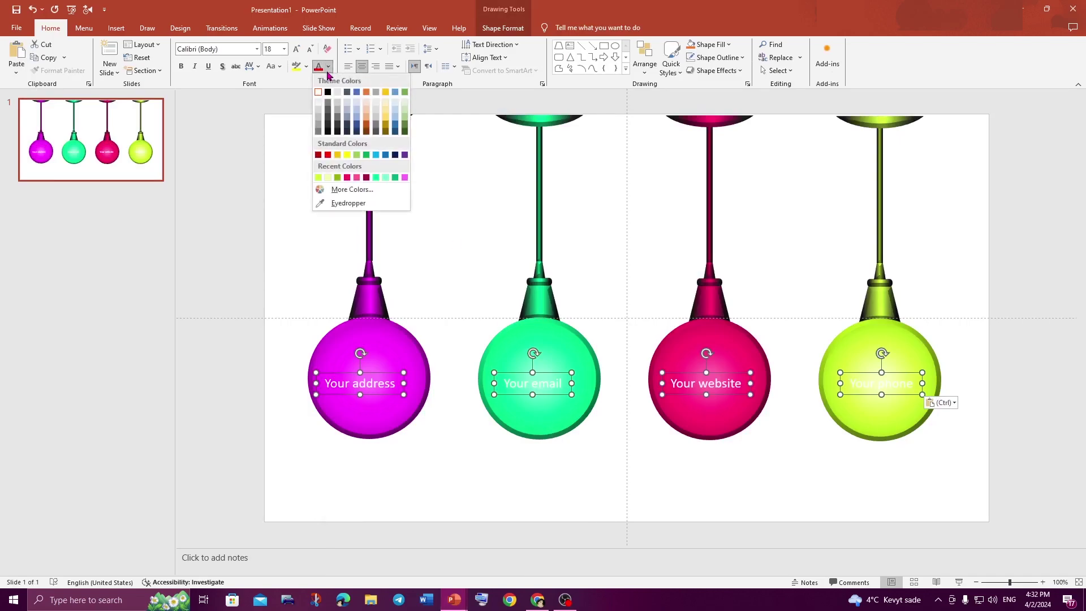
left_click(328, 92)
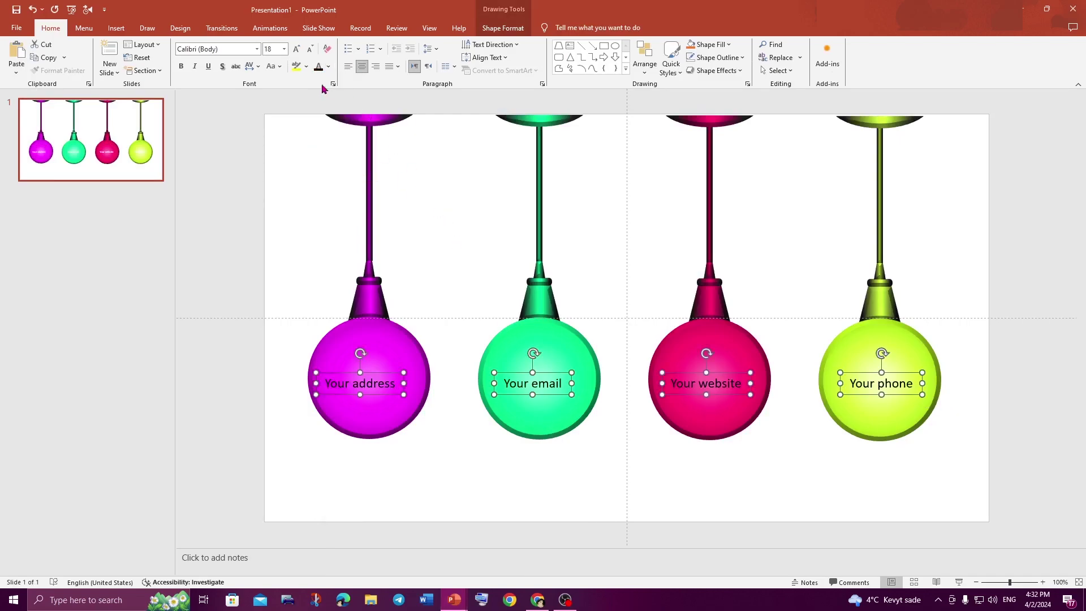
left_click(257, 51)
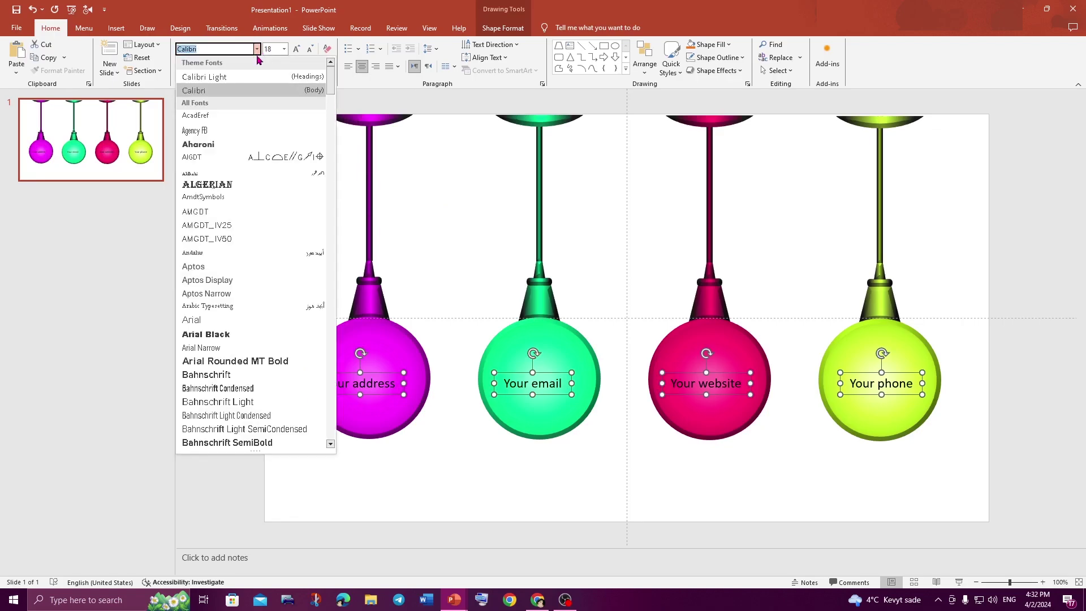
left_click(226, 333)
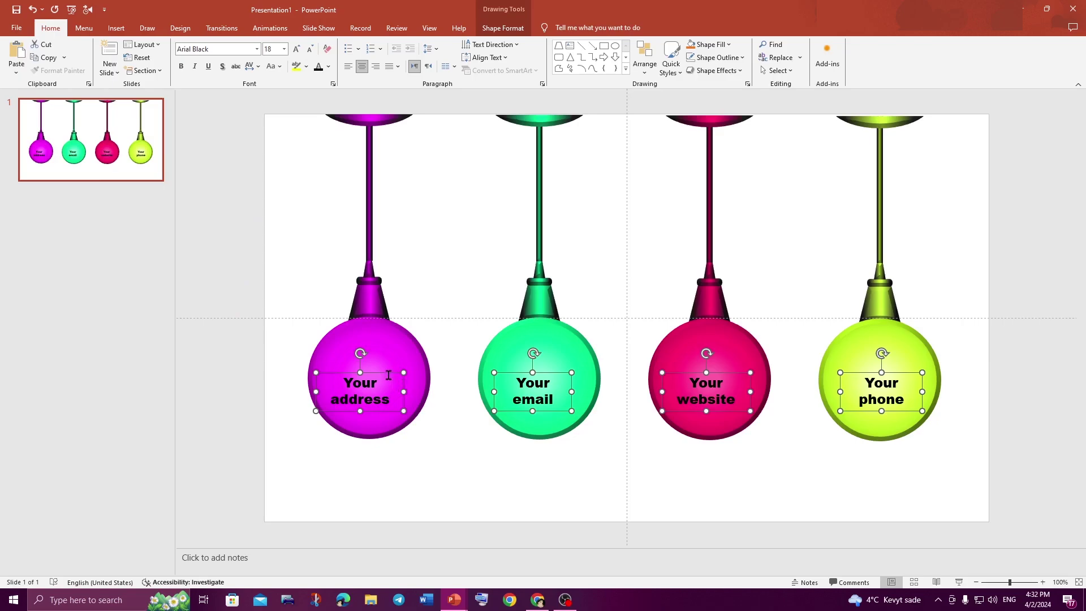
left_click_drag(389, 375, 394, 373)
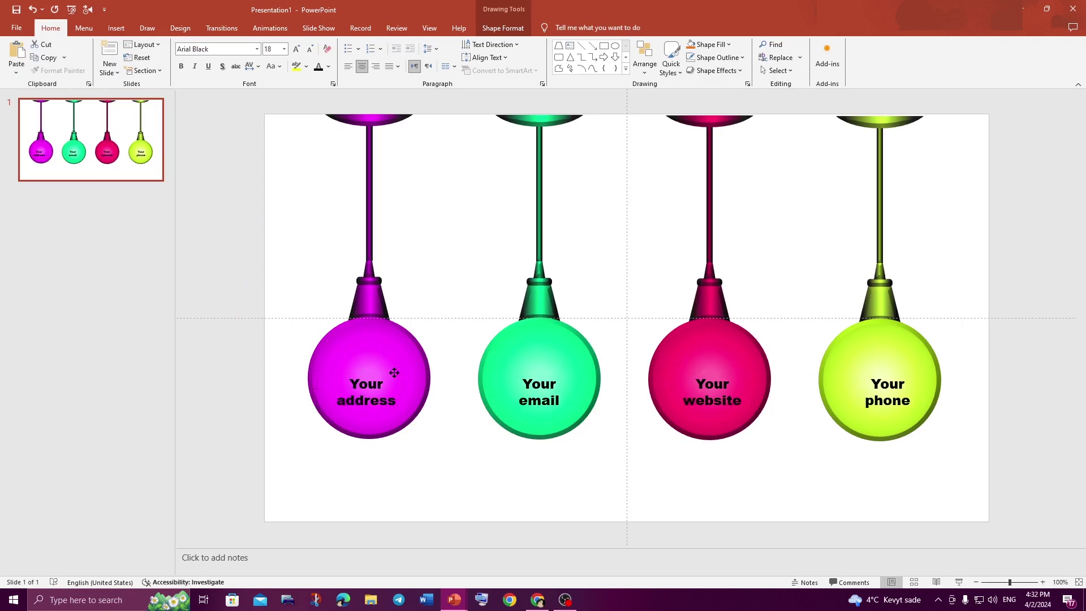
Open the icon library from the Insert ribbon.
left_click(542, 494)
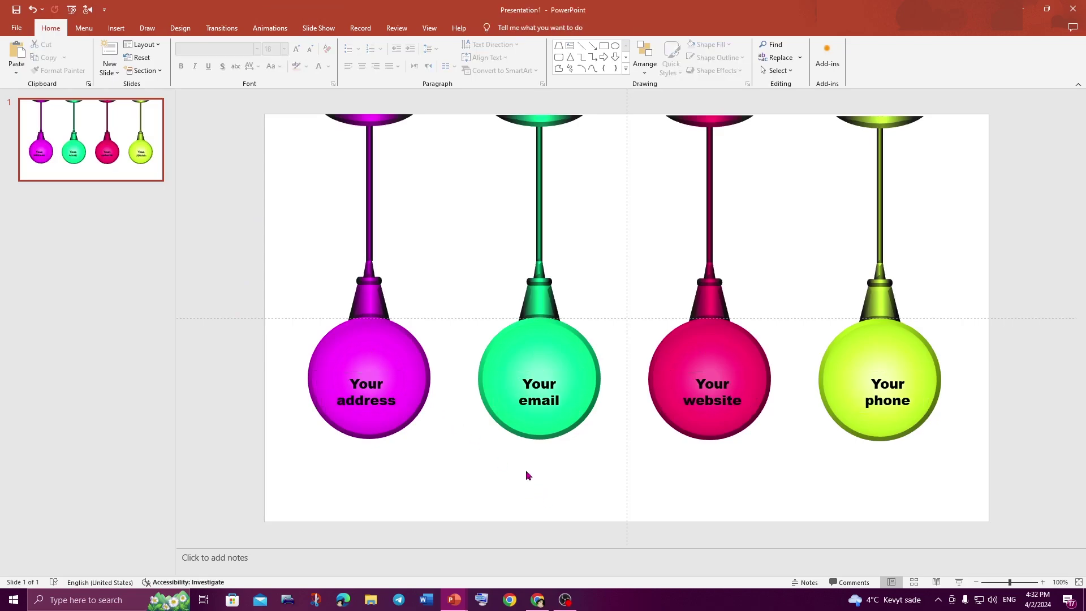
left_click(116, 28)
left_click(207, 56)
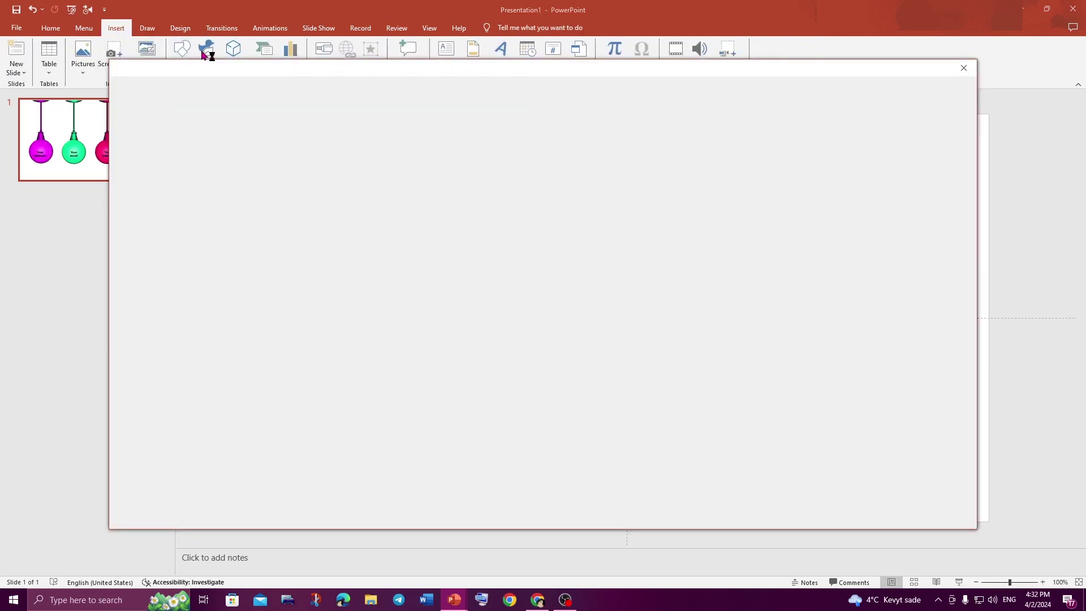
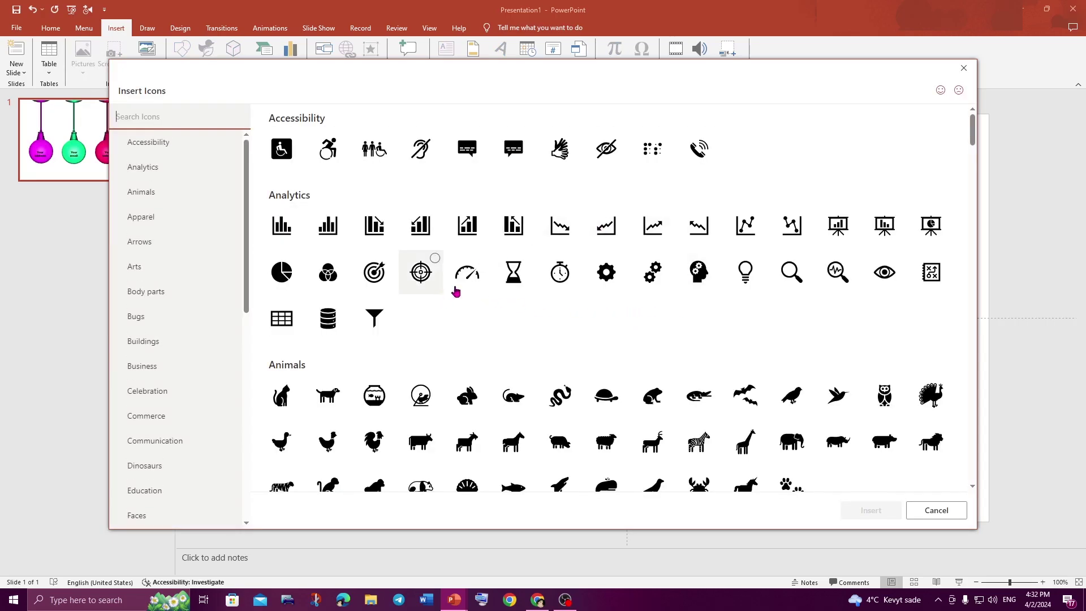
Check the phone, house, envelope and globe icons and insert all four onto the slide.
left_click(701, 165)
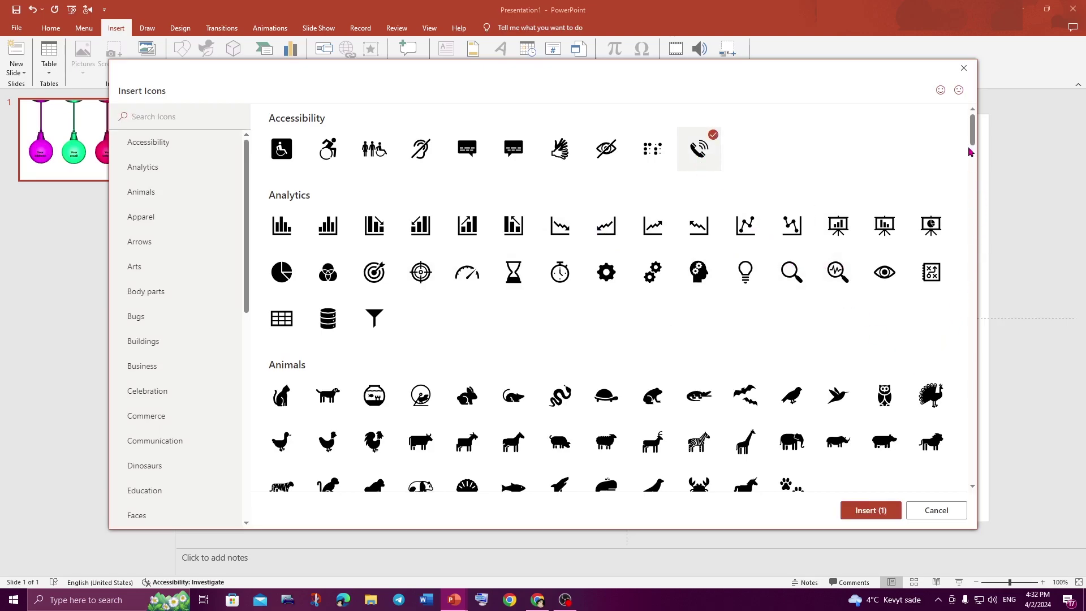
left_click_drag(973, 136, 975, 211)
left_click(479, 245)
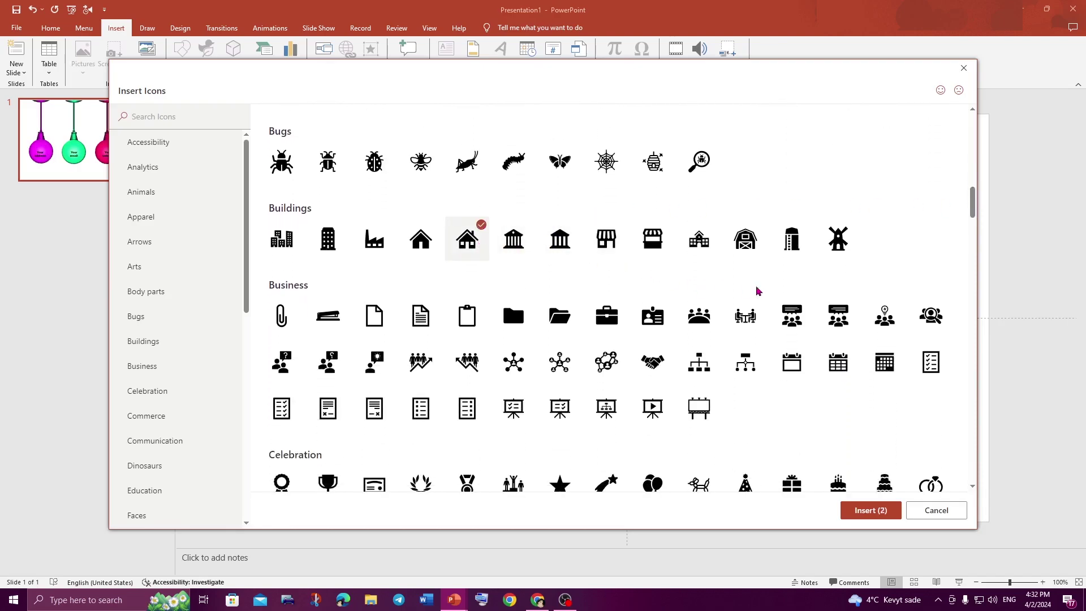
left_click_drag(972, 210, 973, 255)
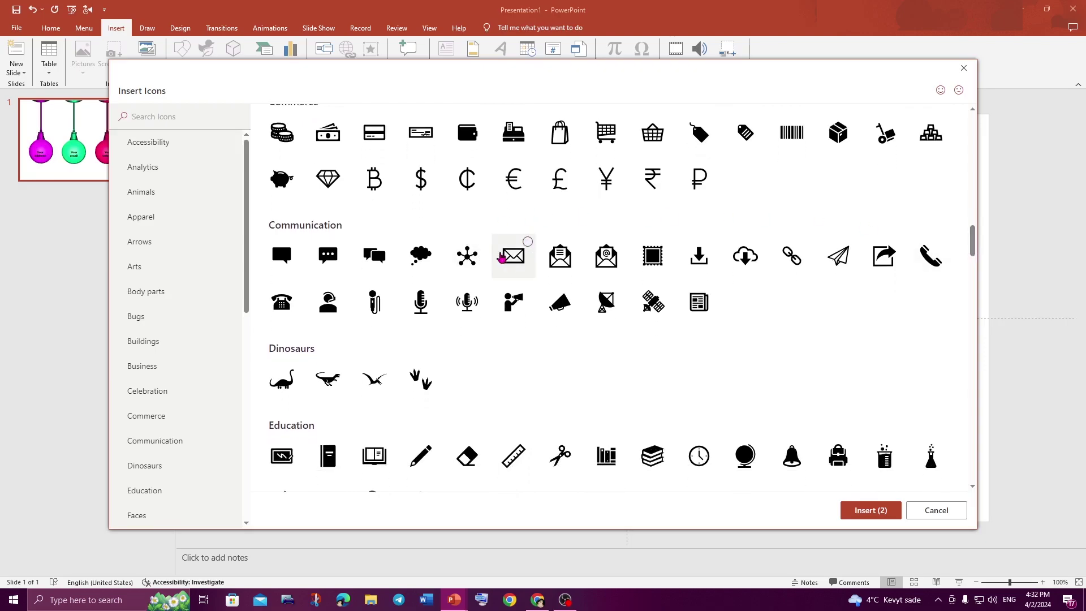
left_click(513, 255)
left_click_drag(972, 245, 970, 339)
left_click(390, 327)
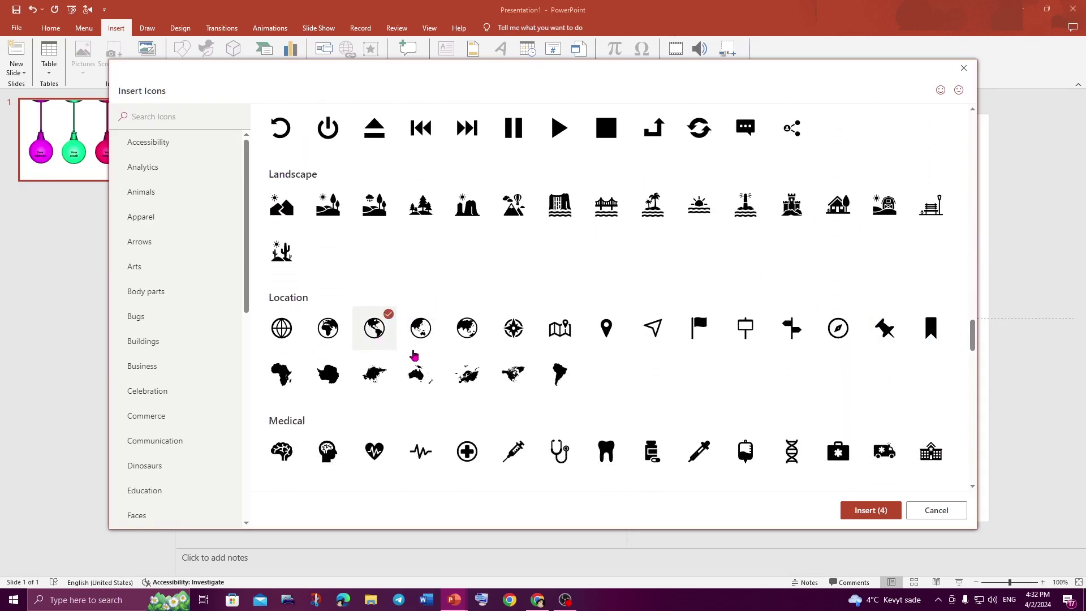
left_click(891, 513)
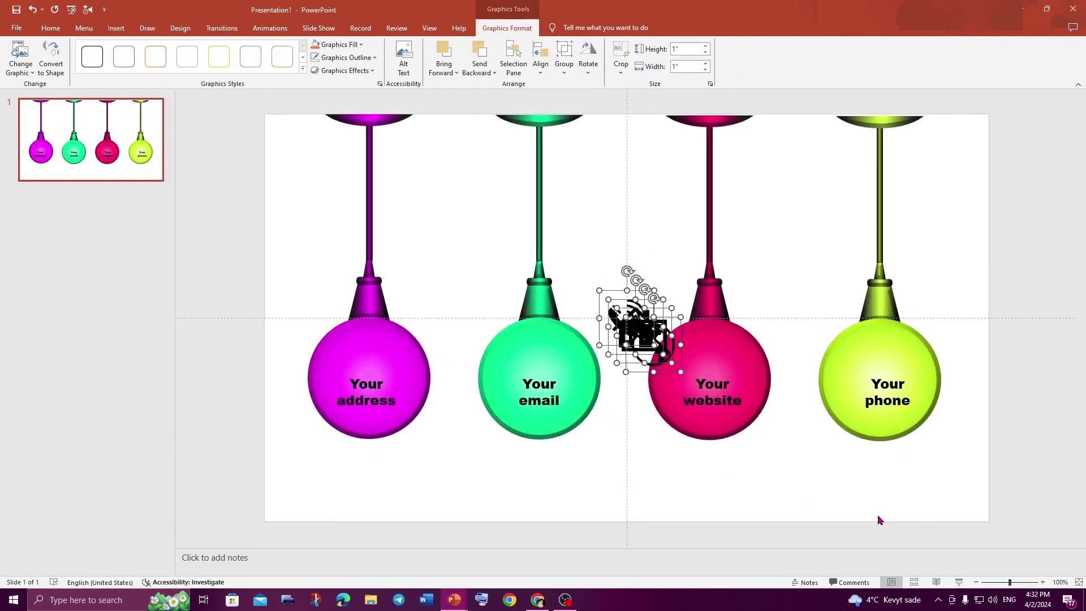
Place the house icon on the purple bulb and the envelope icon on the green bulb.
mouse_move(639, 334)
left_mouse_down()
mouse_move(461, 238)
mouse_move(777, 470)
mouse_move(706, 351)
left_mouse_up()
left_click(449, 323)
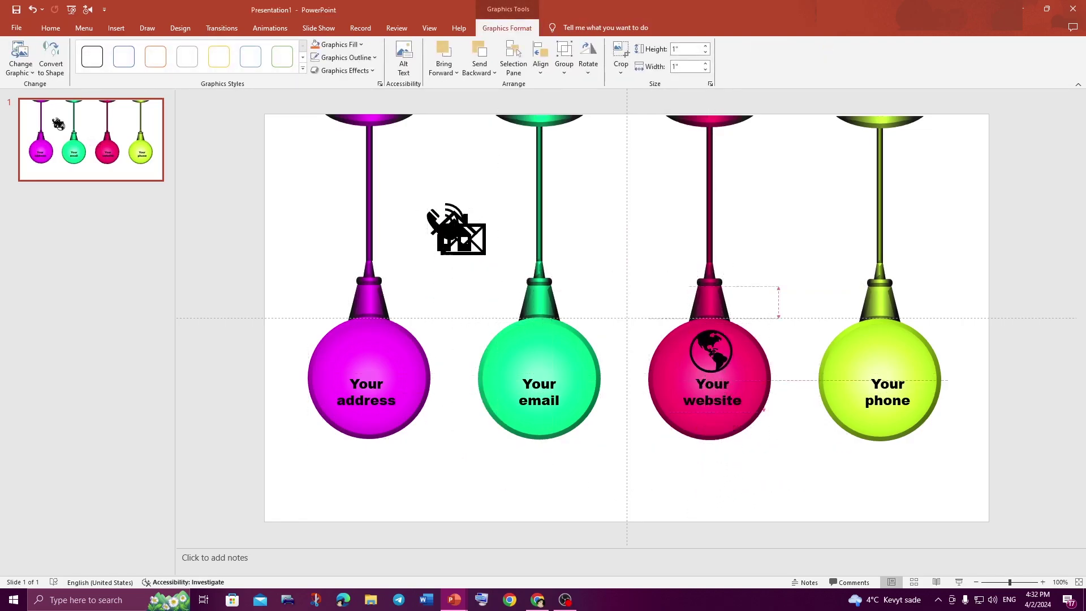
mouse_move(452, 243)
left_mouse_down()
mouse_move(371, 348)
mouse_move(377, 355)
left_mouse_up()
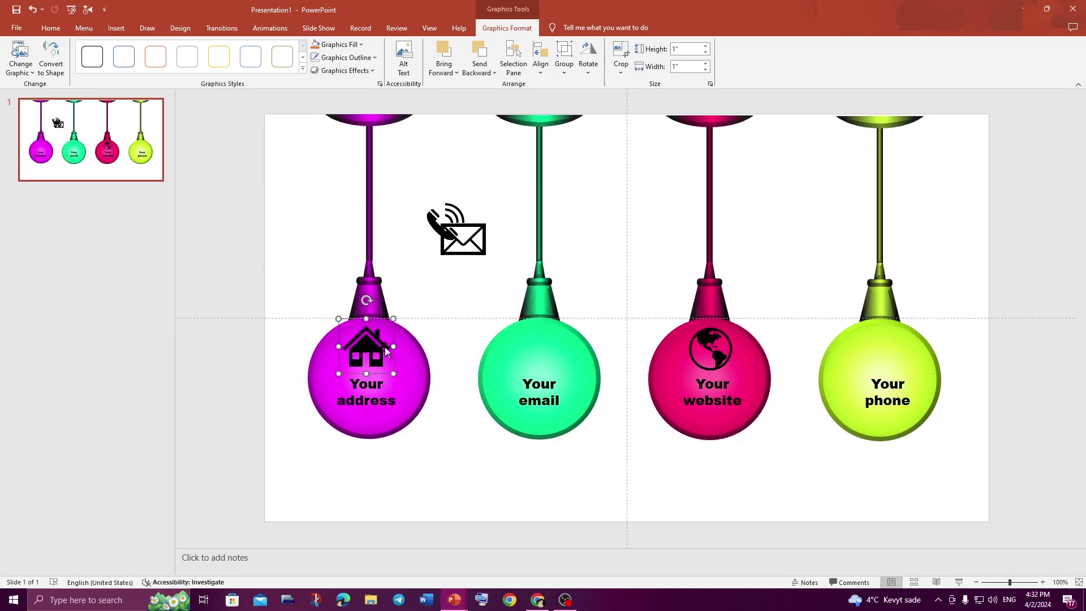
mouse_move(478, 238)
left_mouse_down()
mouse_move(515, 341)
mouse_move(553, 350)
left_mouse_up()
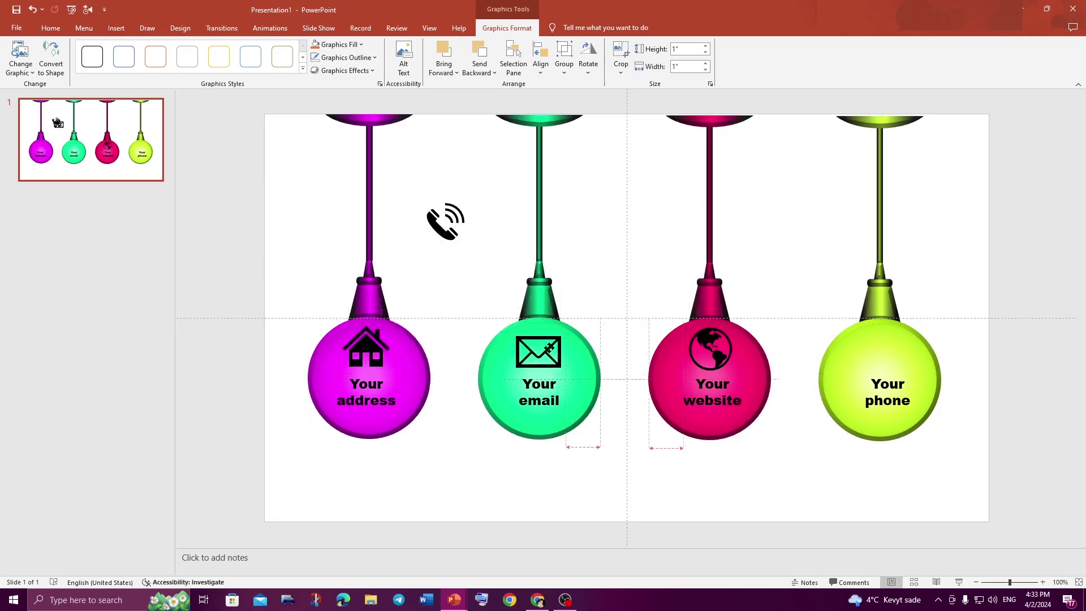
Put the phone icon on the yellow-green bulb and fine-tune the globe, envelope and house positions.
mouse_move(446, 221)
left_mouse_down()
mouse_move(793, 288)
mouse_move(887, 357)
left_mouse_up()
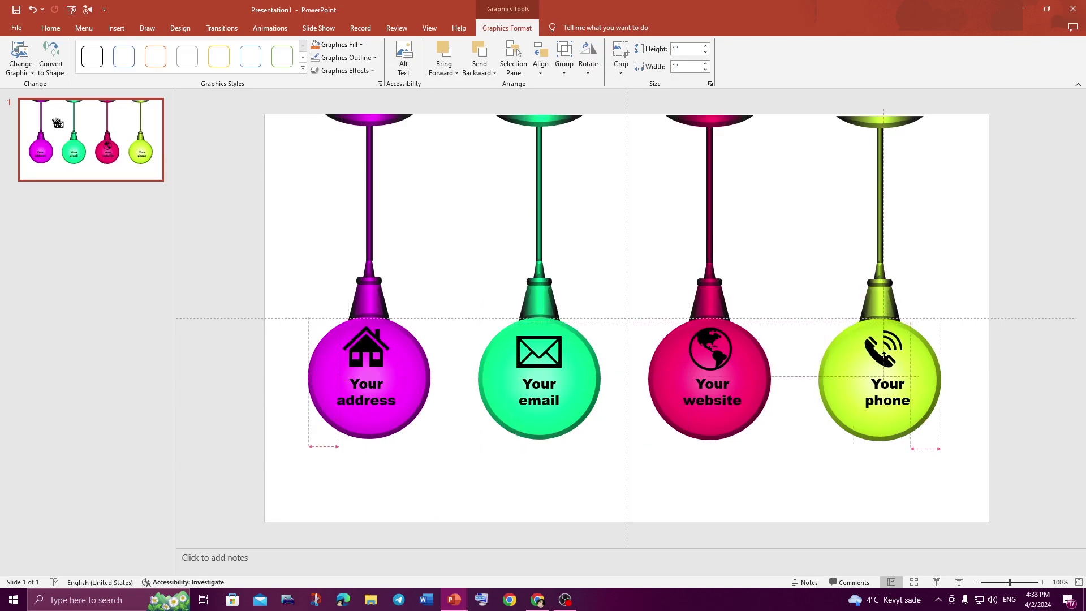
left_click_drag(887, 358, 884, 360)
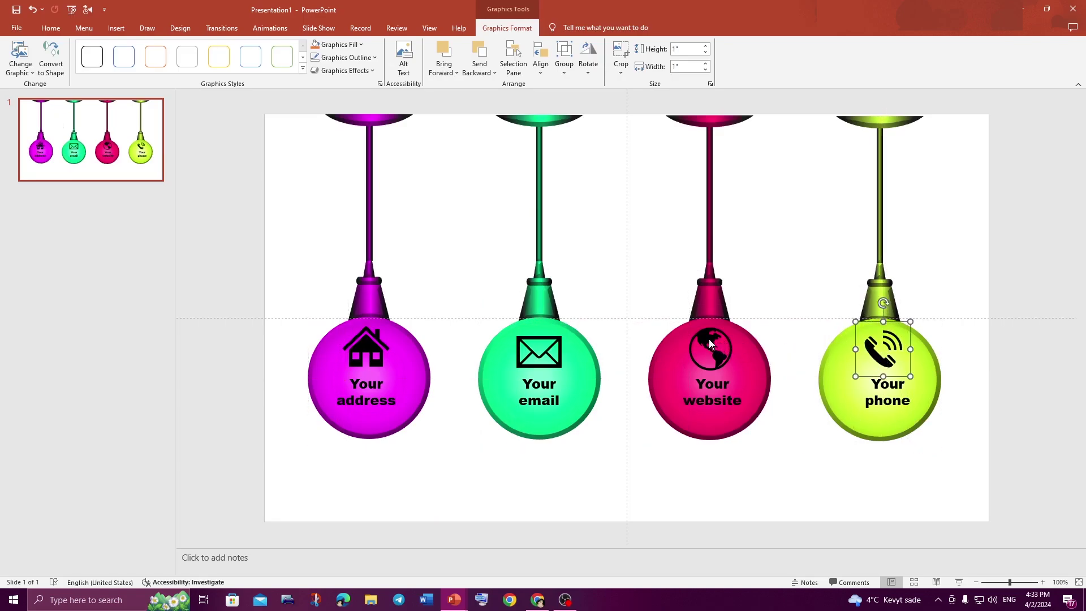
left_click_drag(710, 343, 714, 347)
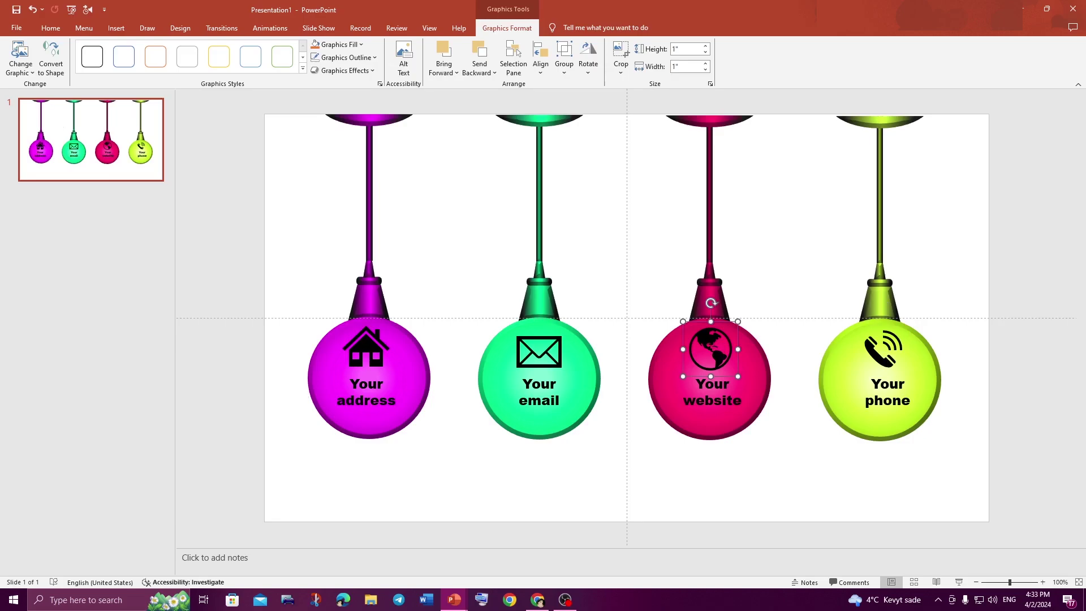
left_click(535, 355)
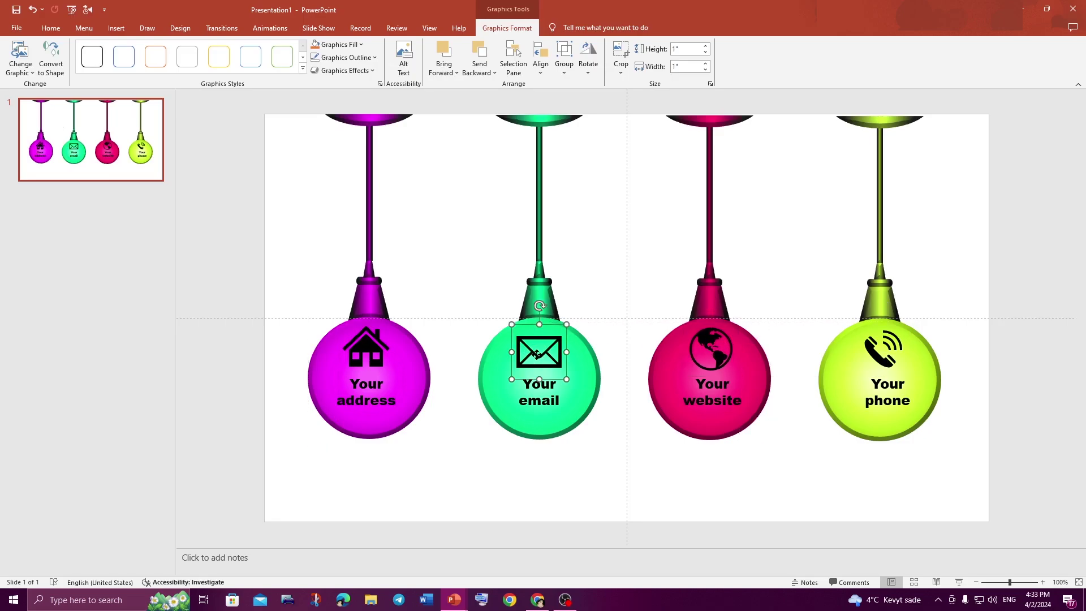
left_click_drag(536, 355, 535, 351)
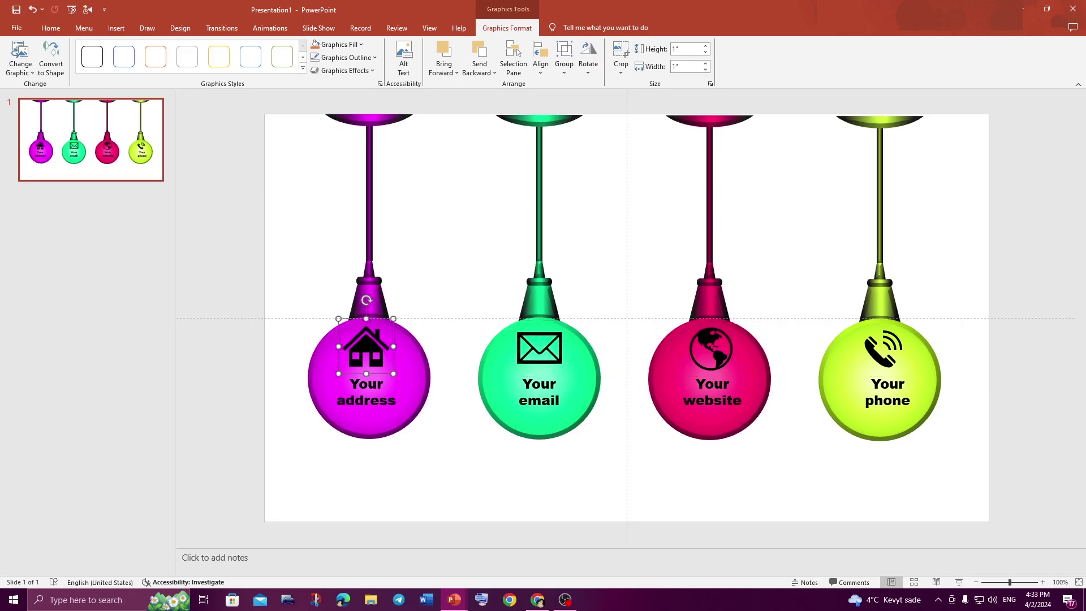
left_click_drag(379, 353, 381, 354)
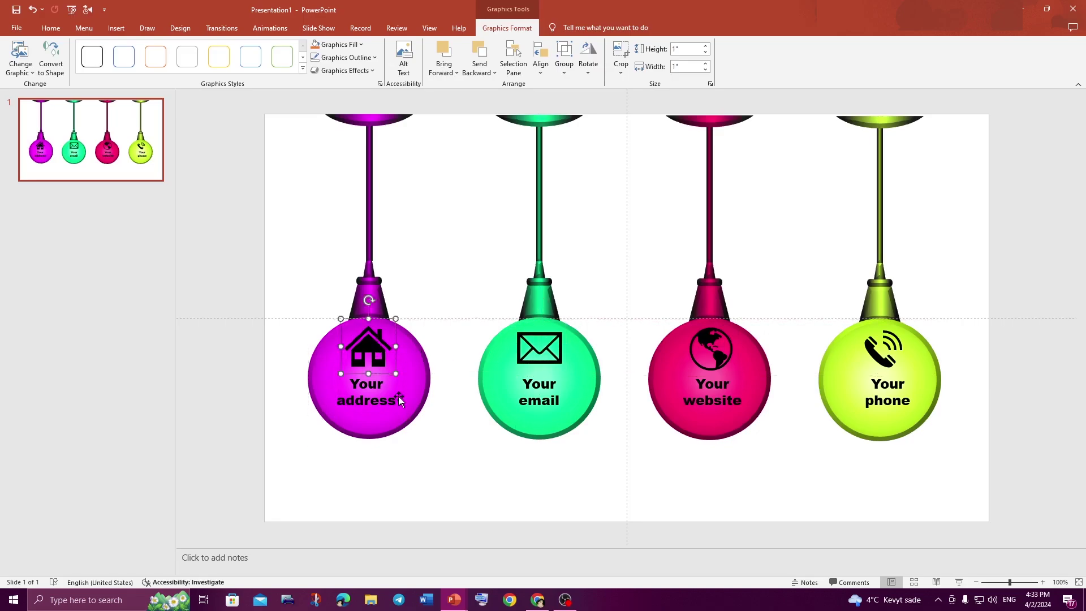
left_click(374, 377)
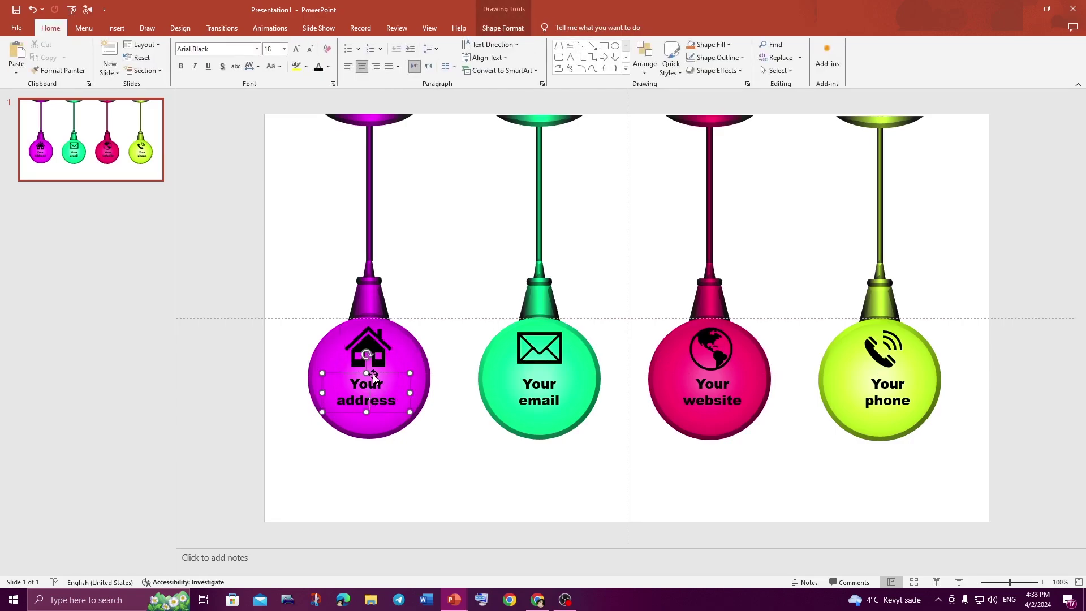
Nudge the Your address, email, website and phone labels slightly down and left under their icons.
left_click_drag(374, 377, 374, 380)
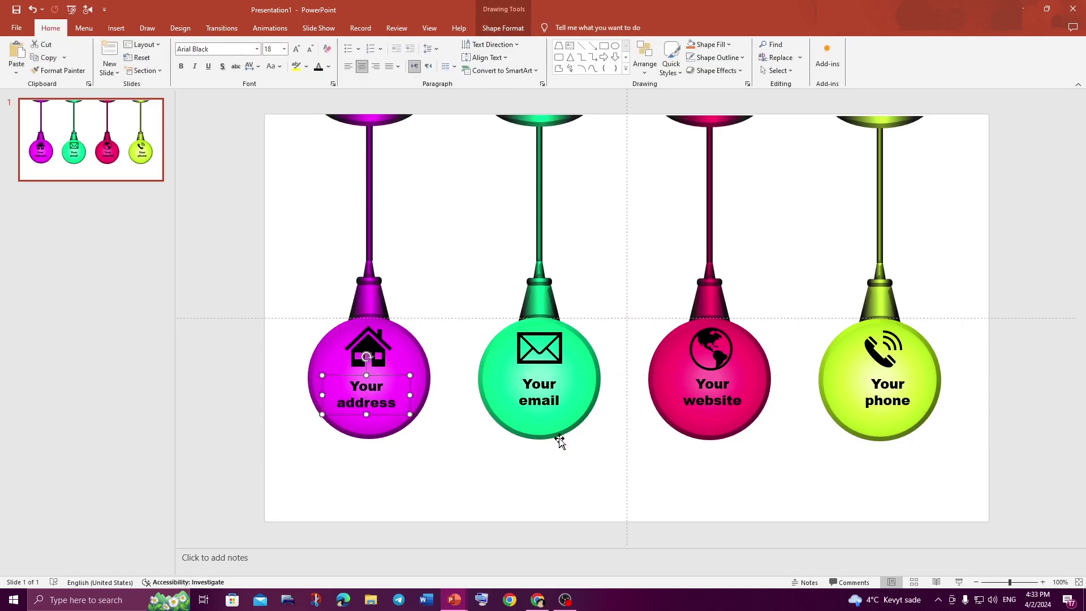
left_click(541, 403)
left_click_drag(551, 372, 549, 378)
left_click(727, 388)
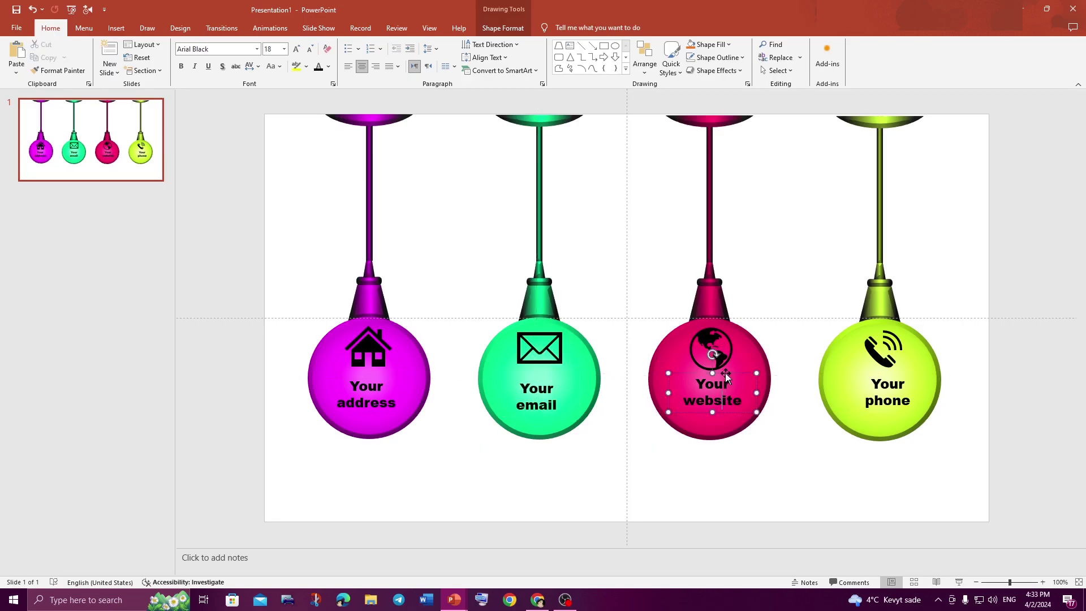
left_click_drag(724, 373, 722, 376)
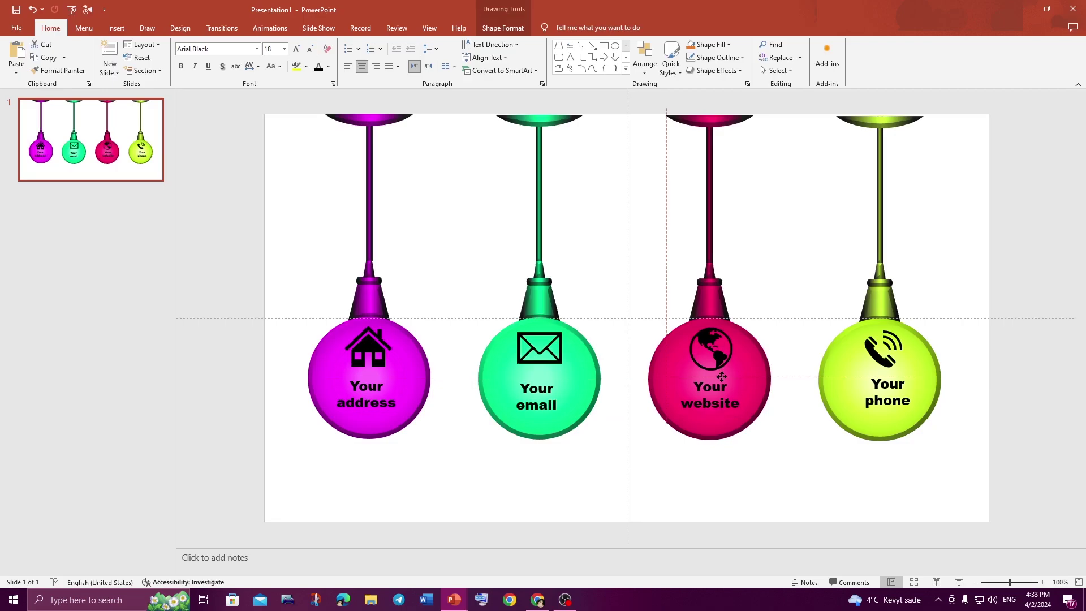
left_click(893, 400)
left_click_drag(905, 374, 901, 374)
Adjust the phone icon's position and begin selecting the icons with the globe.
left_click(879, 360)
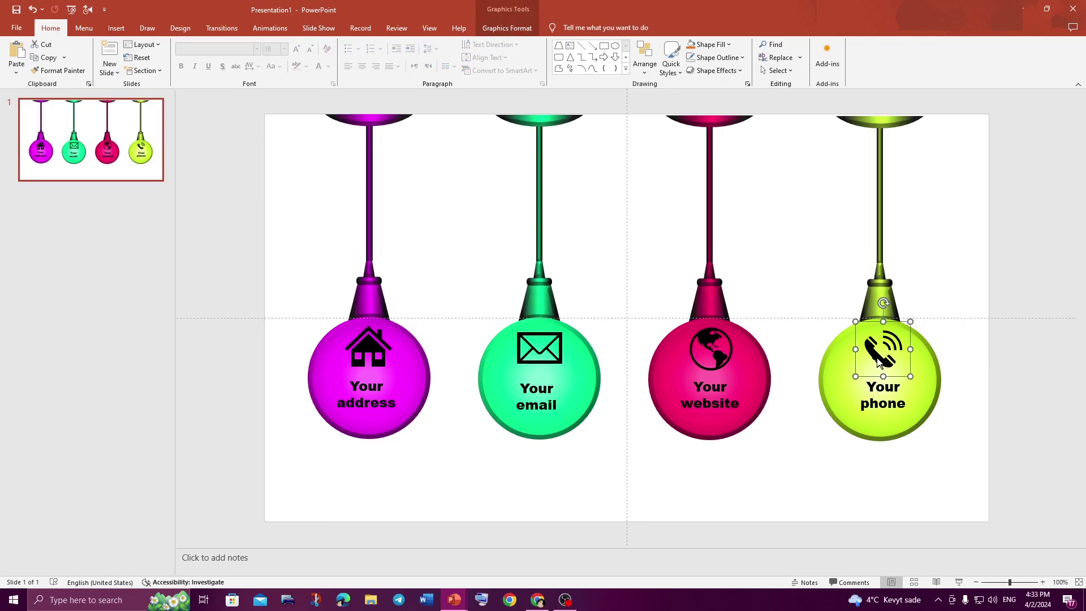
left_click_drag(875, 357, 876, 361)
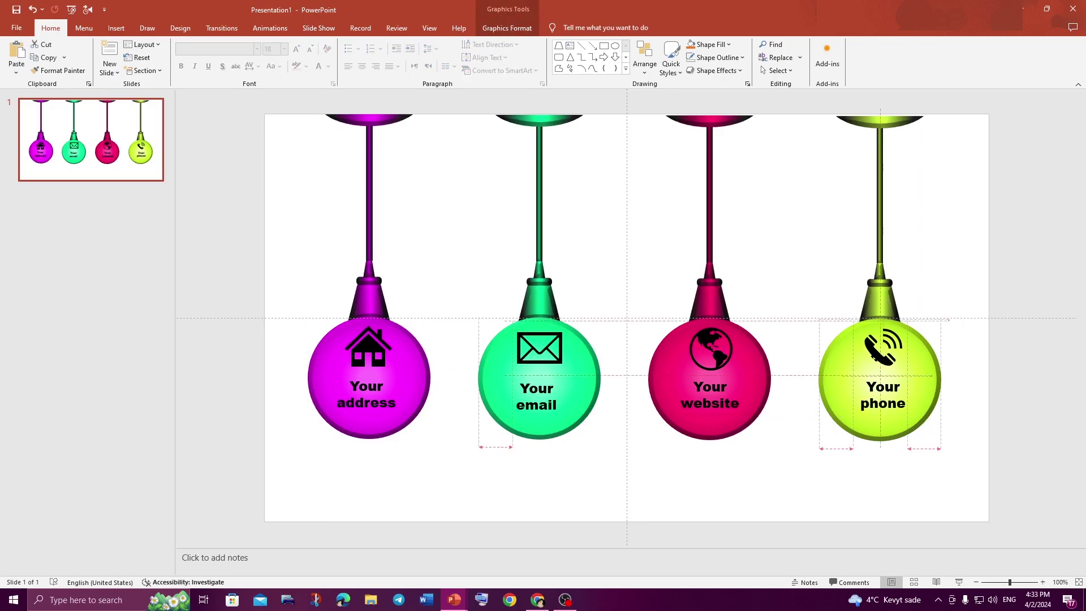
left_click(715, 351, "shift")
Select all four icons, distribute them vertically and align their top edges.
left_click(538, 353, "shift")
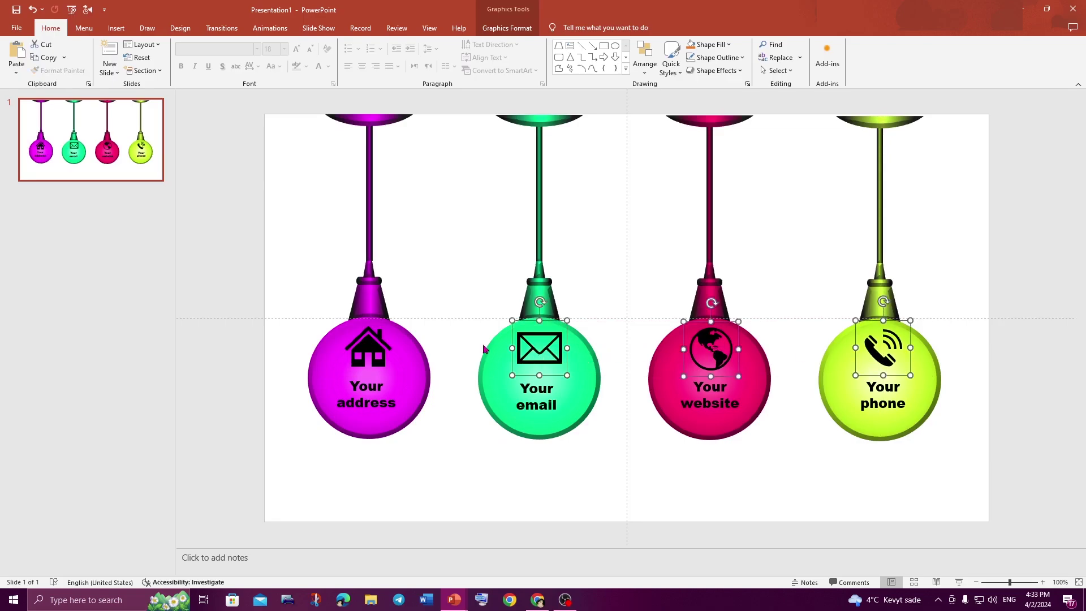
left_click(376, 354, "shift")
left_click(535, 28)
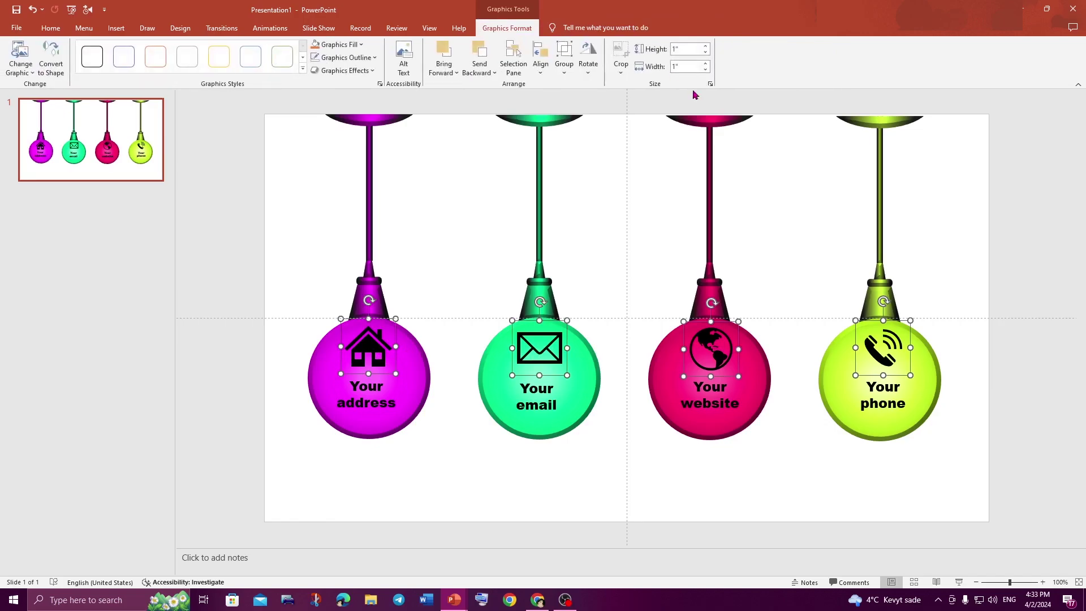
left_click(541, 59)
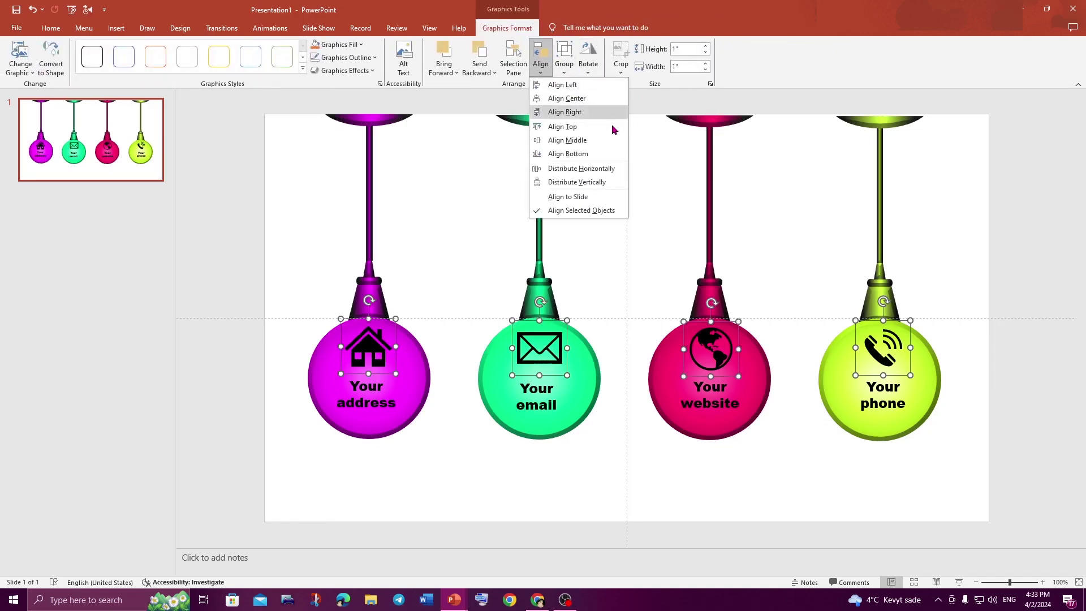
left_click(554, 188)
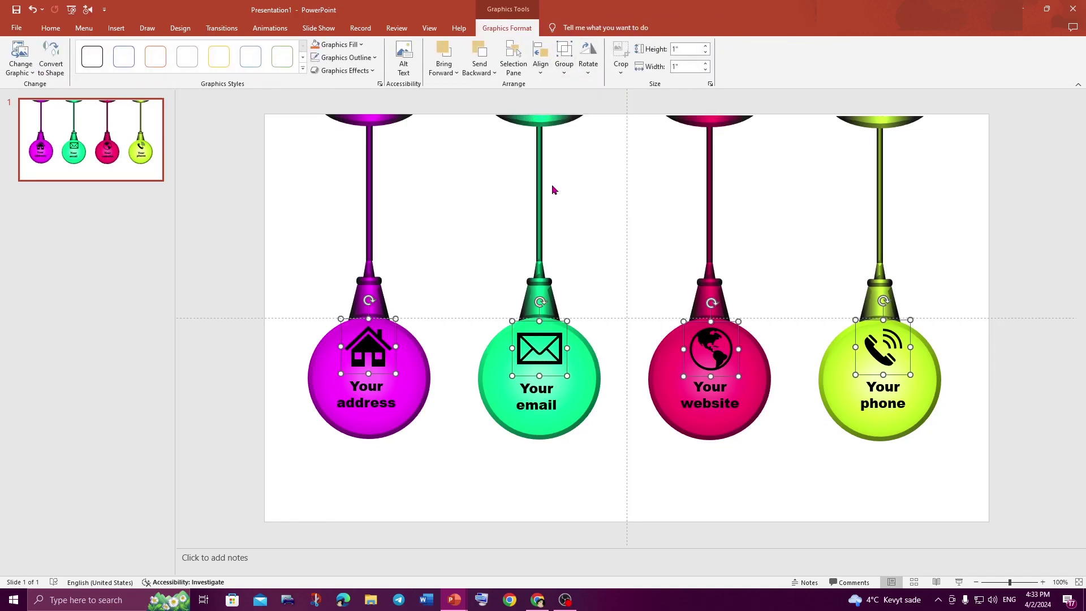
left_click(542, 70)
left_click(548, 128)
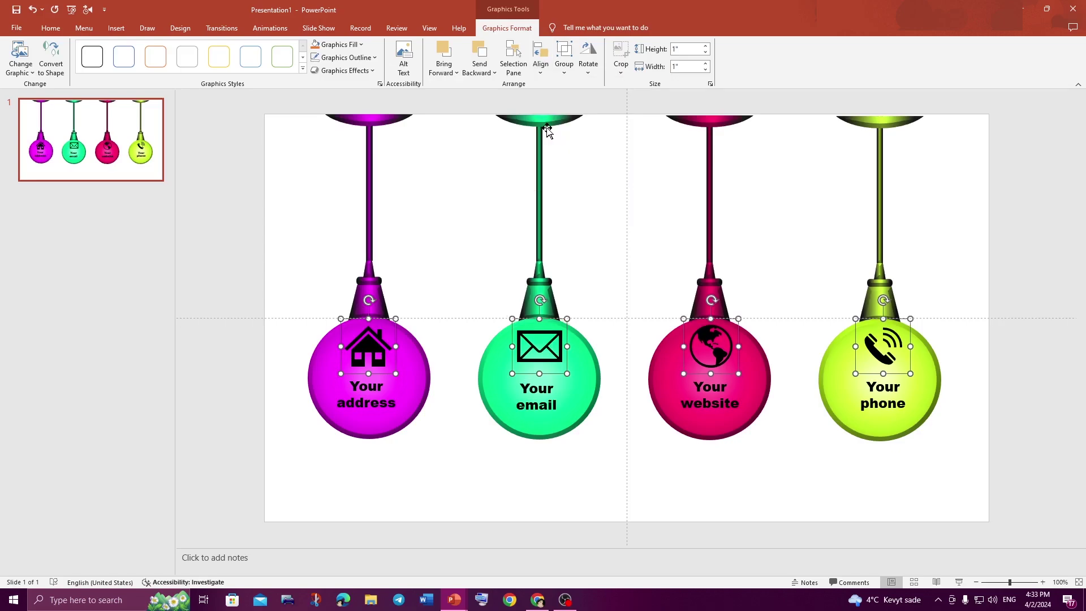
left_click(1029, 314)
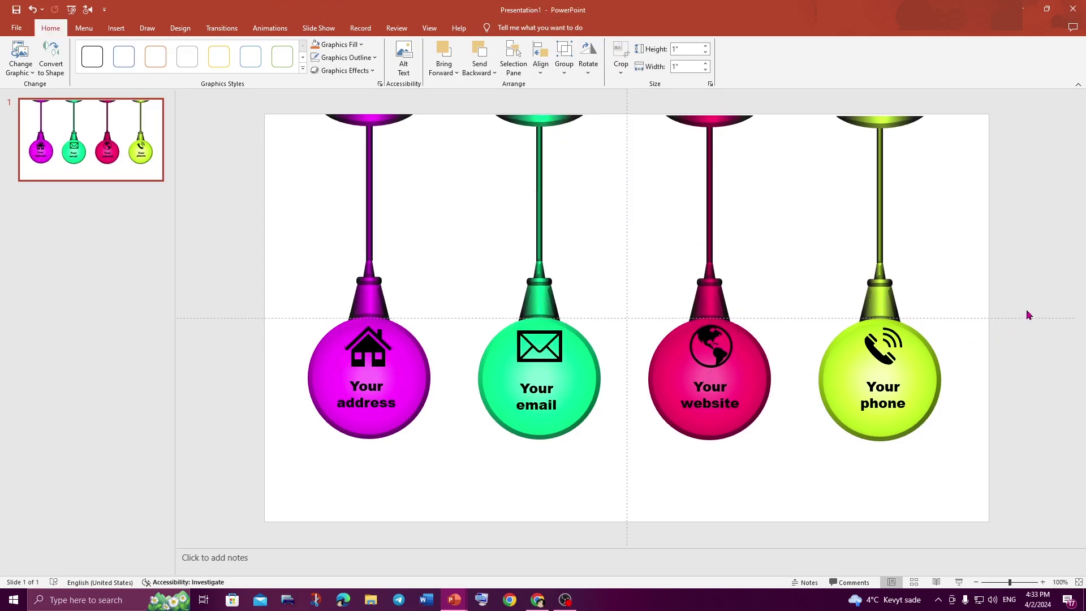
left_click(889, 405)
Select the four 'Your …' labels and align them to a shared middle line.
left_click(717, 403)
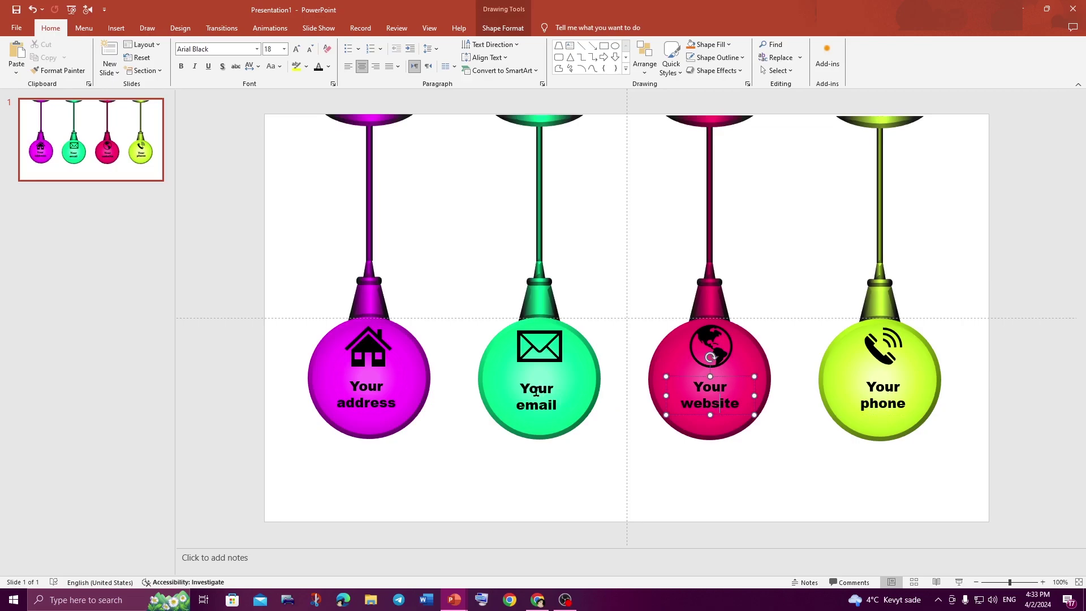
left_click(536, 392, "shift")
left_click(386, 394, "shift")
left_click(884, 393, "shift")
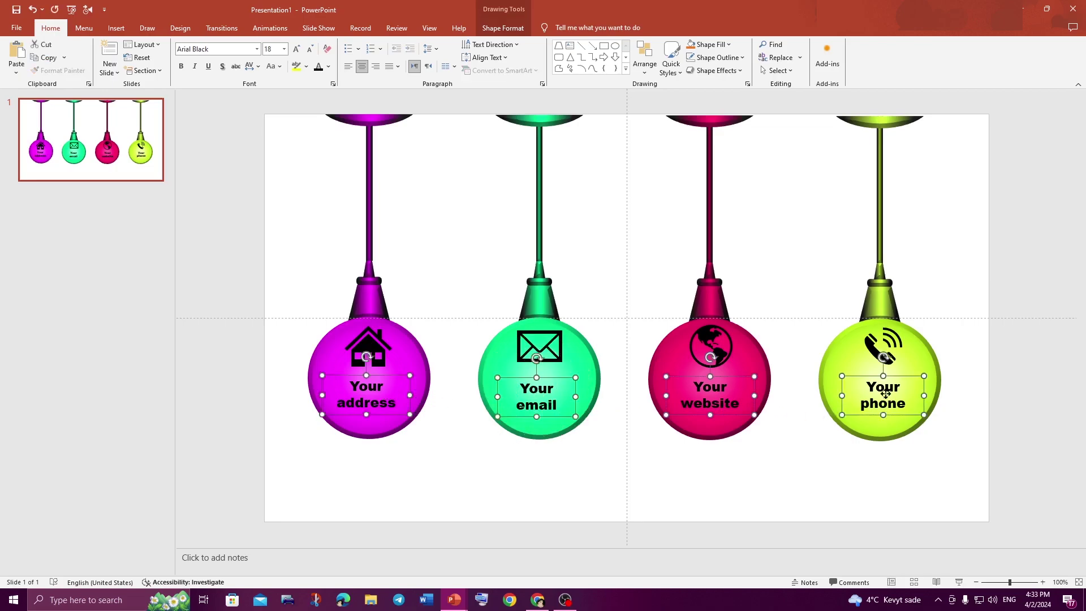
left_click(503, 28)
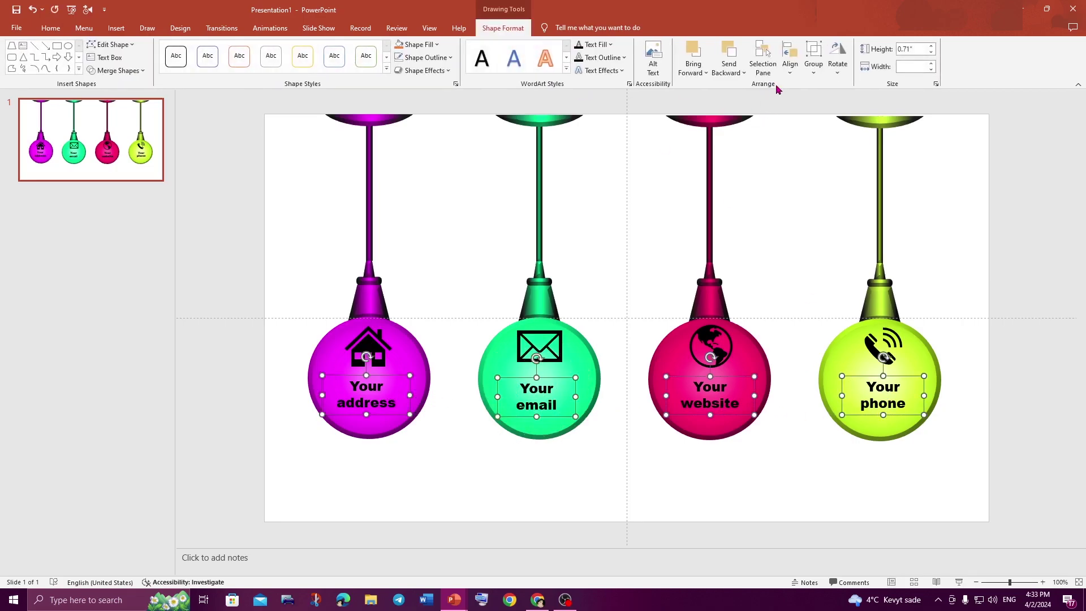
left_click(790, 62)
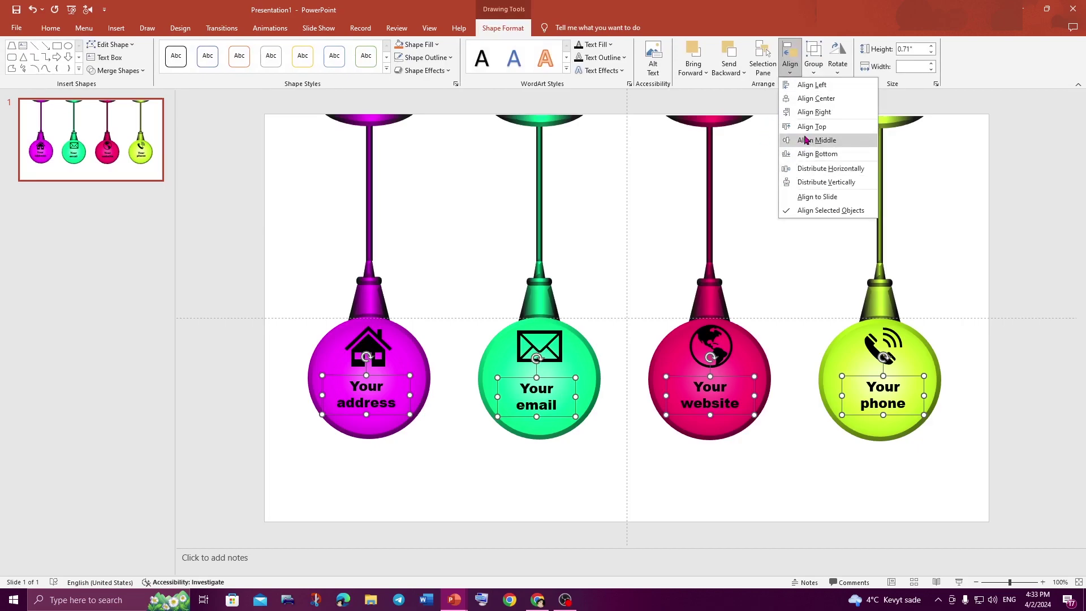
left_click(806, 140)
Distribute the four labels horizontally and nudge them up slightly.
left_click(790, 62)
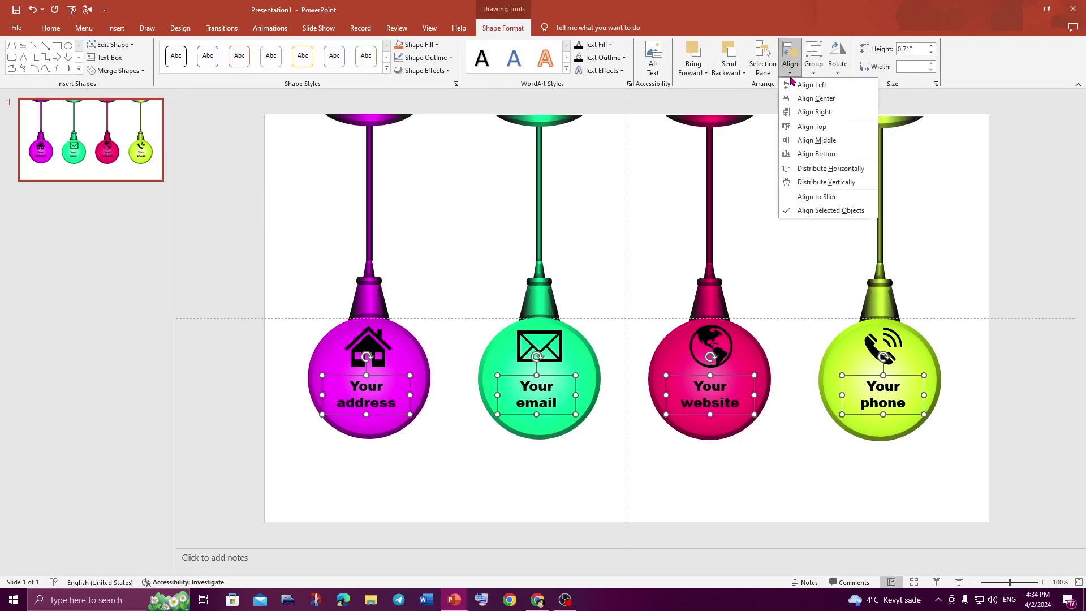
left_click(799, 182)
left_click(791, 63)
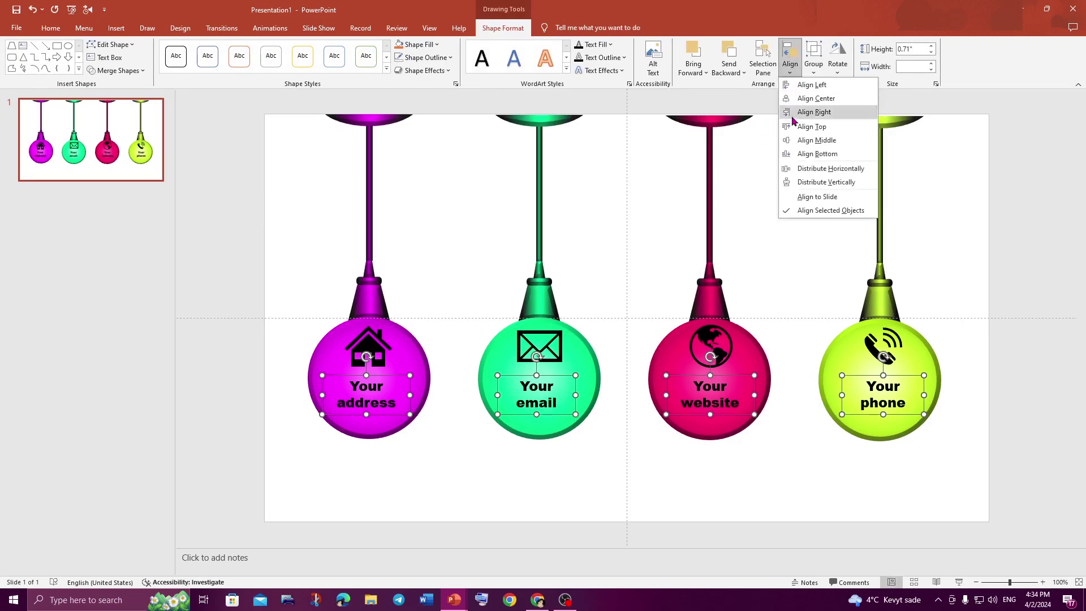
left_click(798, 171)
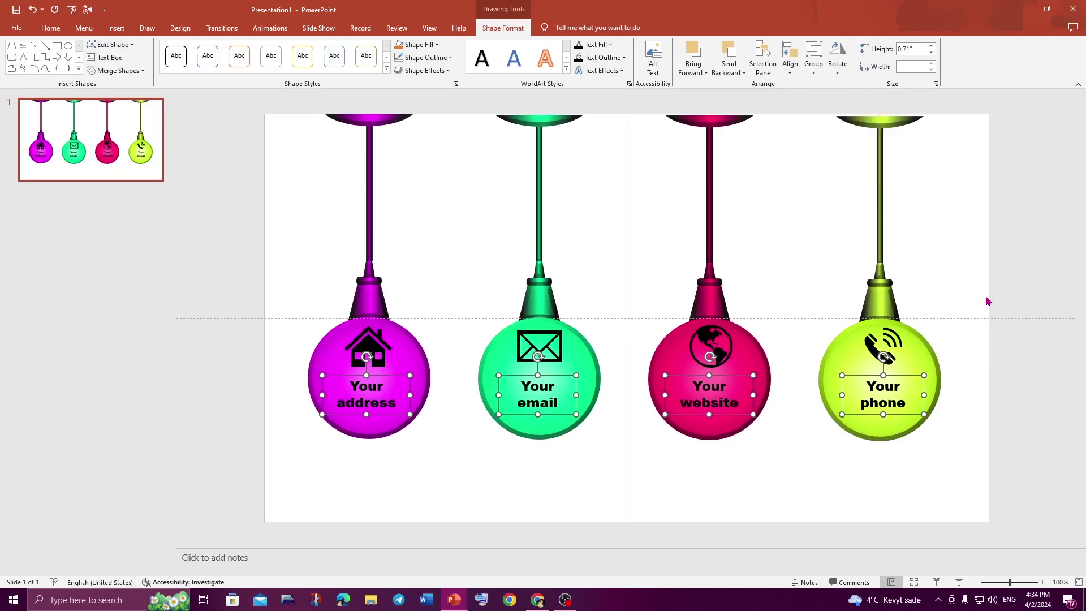
key("Up")
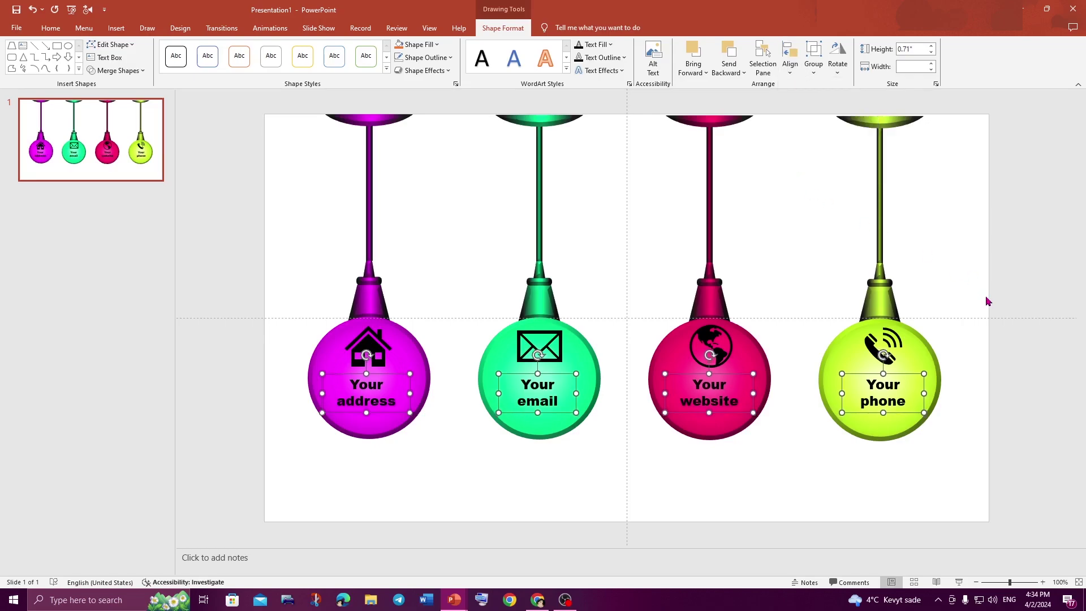
left_click(987, 301)
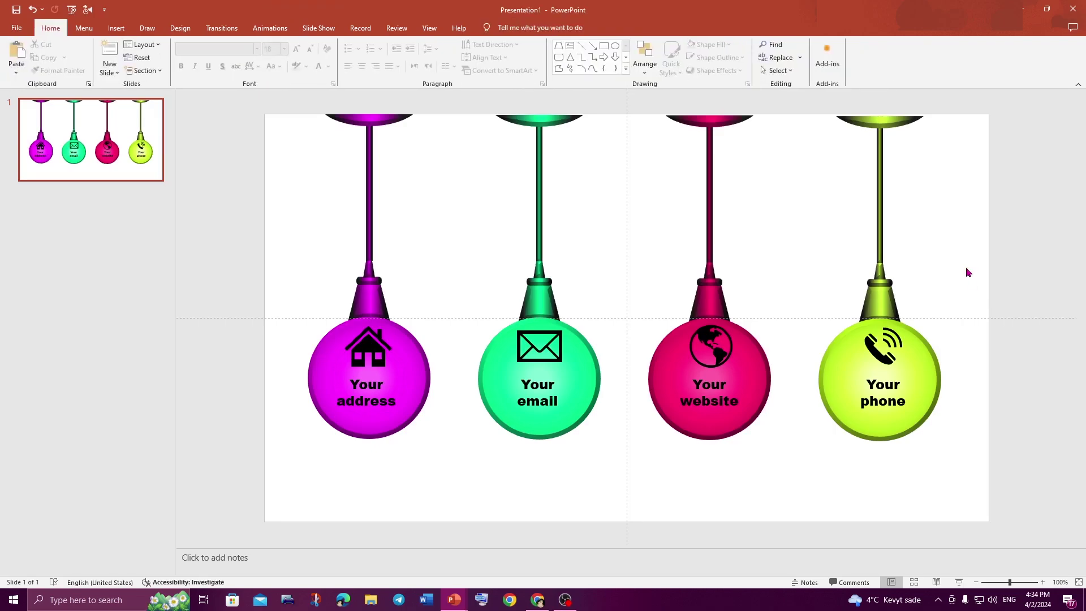
Group the phone bulb's parts, then the website bulb's parts, into single objects.
scroll(636, 512, "down", 3)
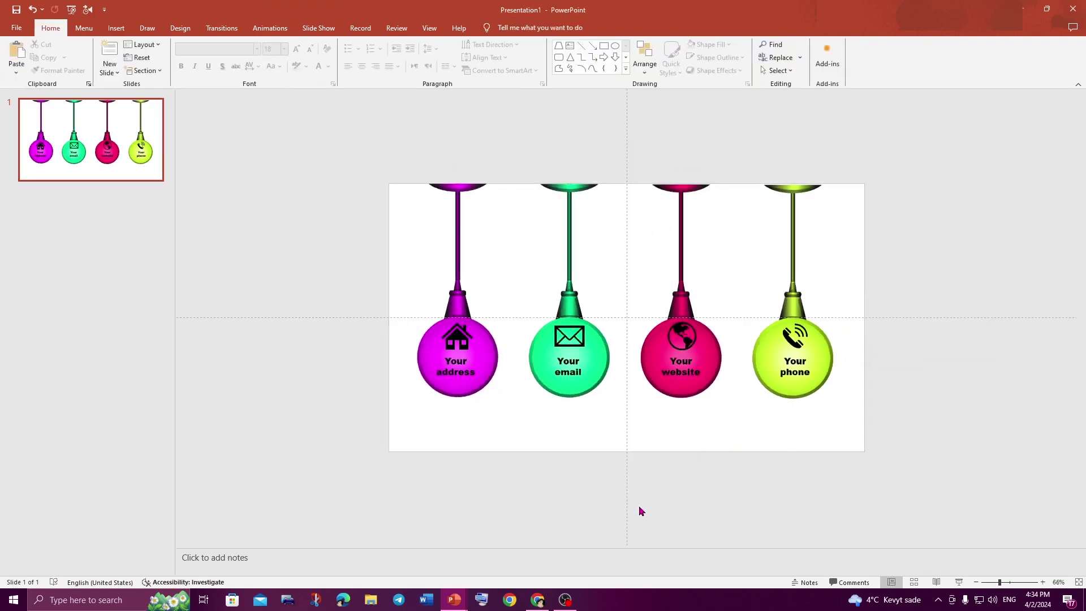
left_click_drag(887, 132, 734, 442)
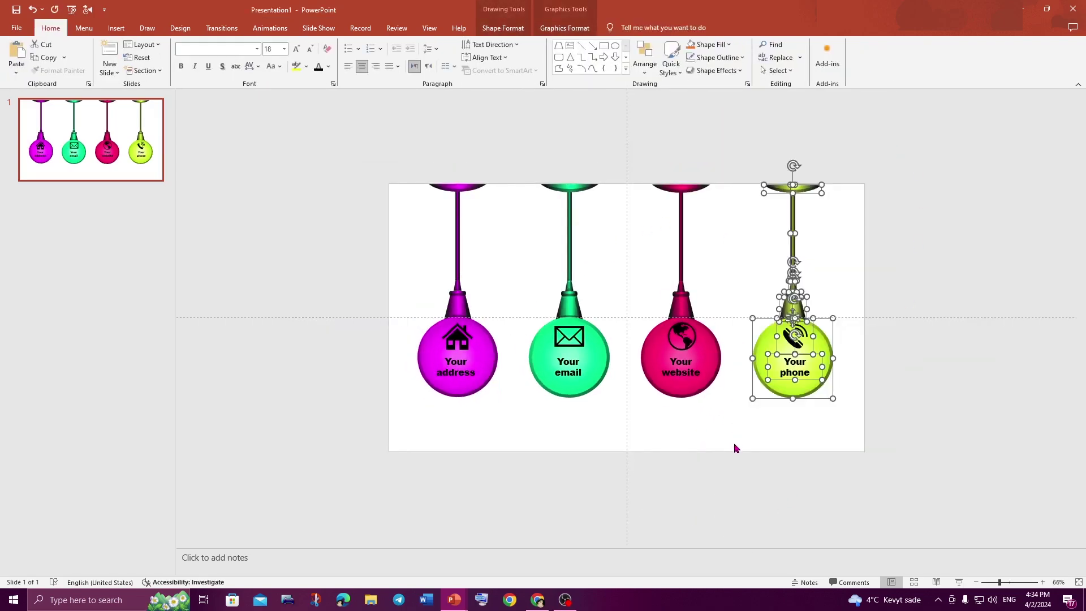
right_click(777, 378)
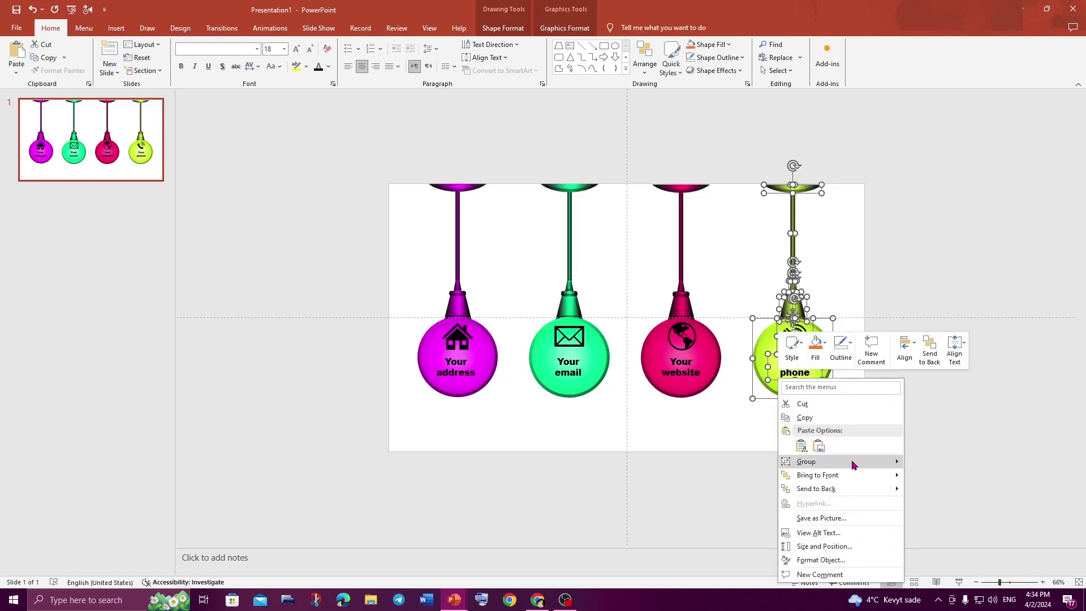
left_click(929, 461)
left_click_drag(758, 489, 616, 105)
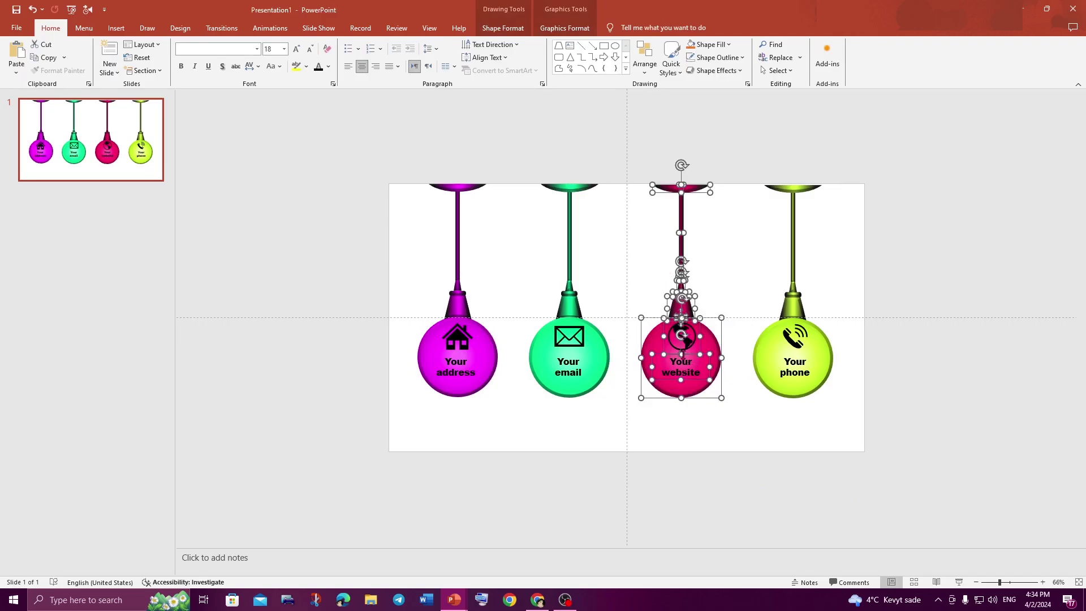
right_click(687, 357)
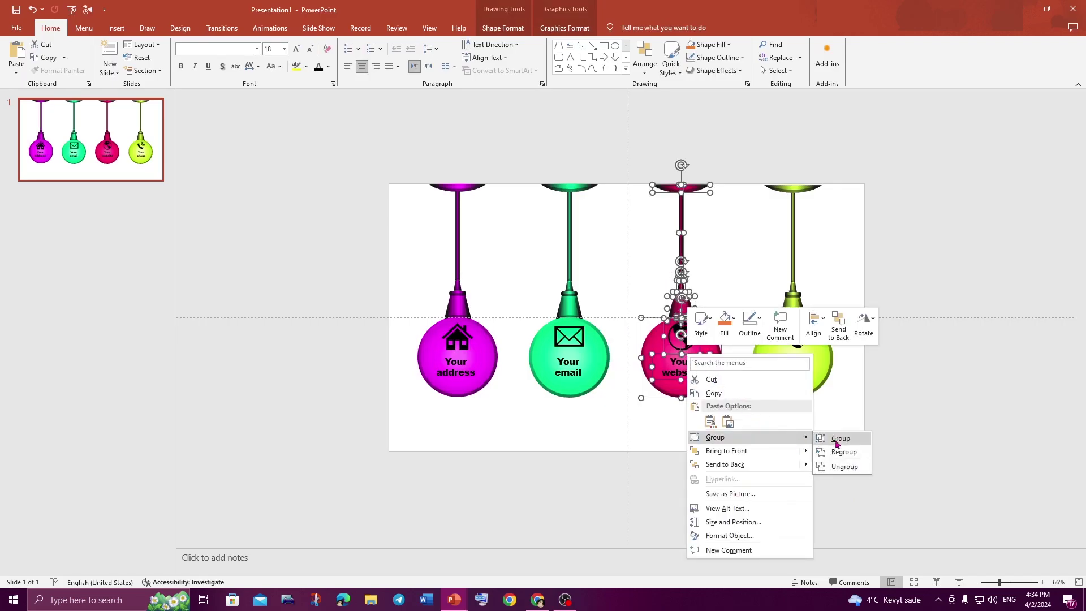
left_click(838, 443)
left_click(631, 511)
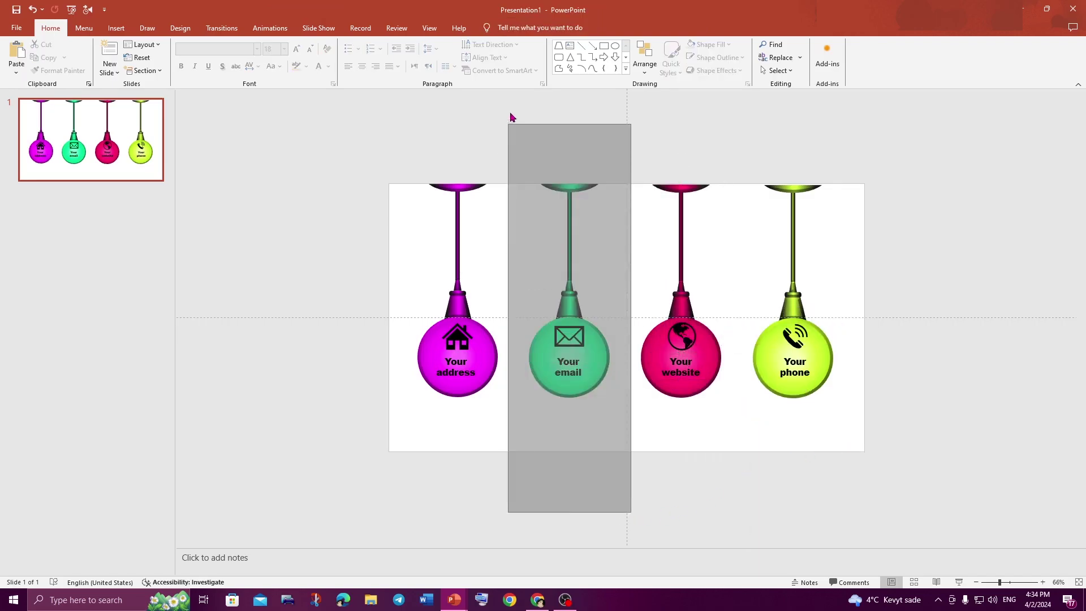
Group the email and address bulbs likewise and confirm each is one object.
left_click_drag(525, 380, 507, 113)
right_click(577, 339)
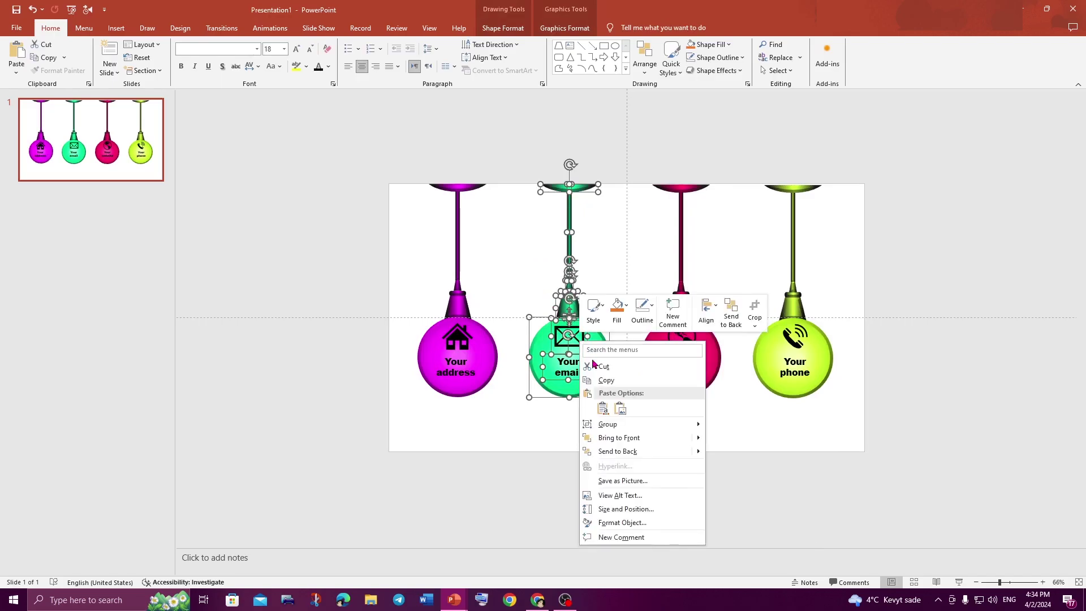
left_click(736, 431)
left_click(668, 500)
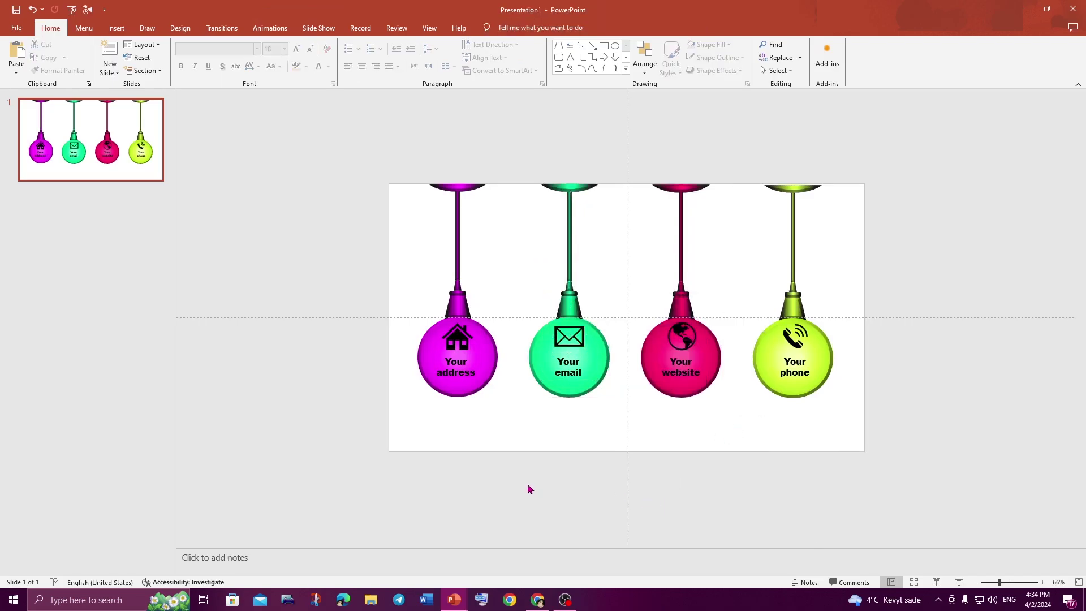
left_click_drag(528, 483, 375, 96)
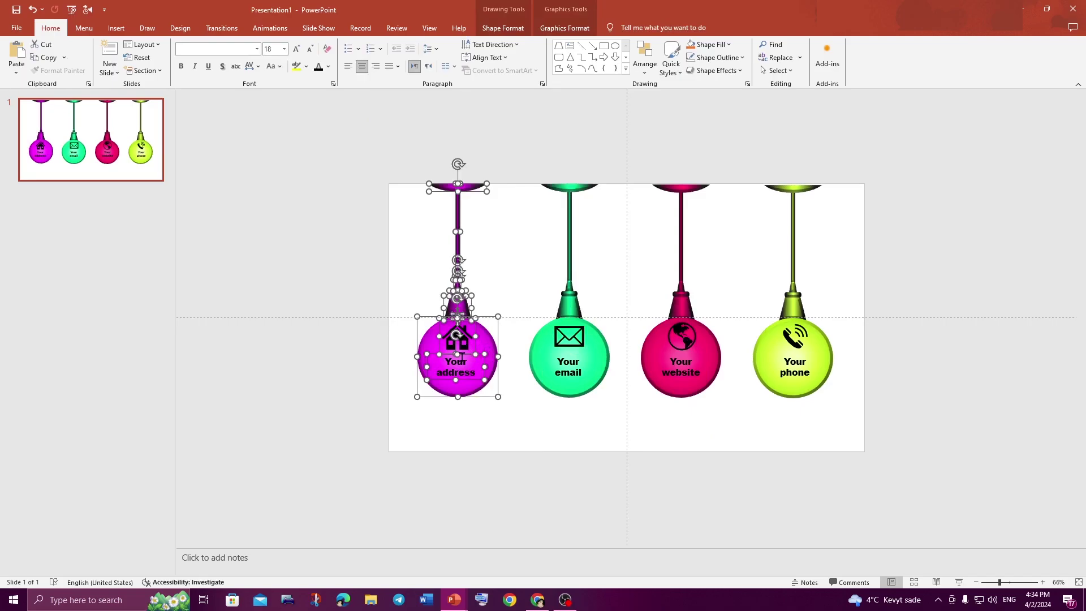
right_click(461, 358)
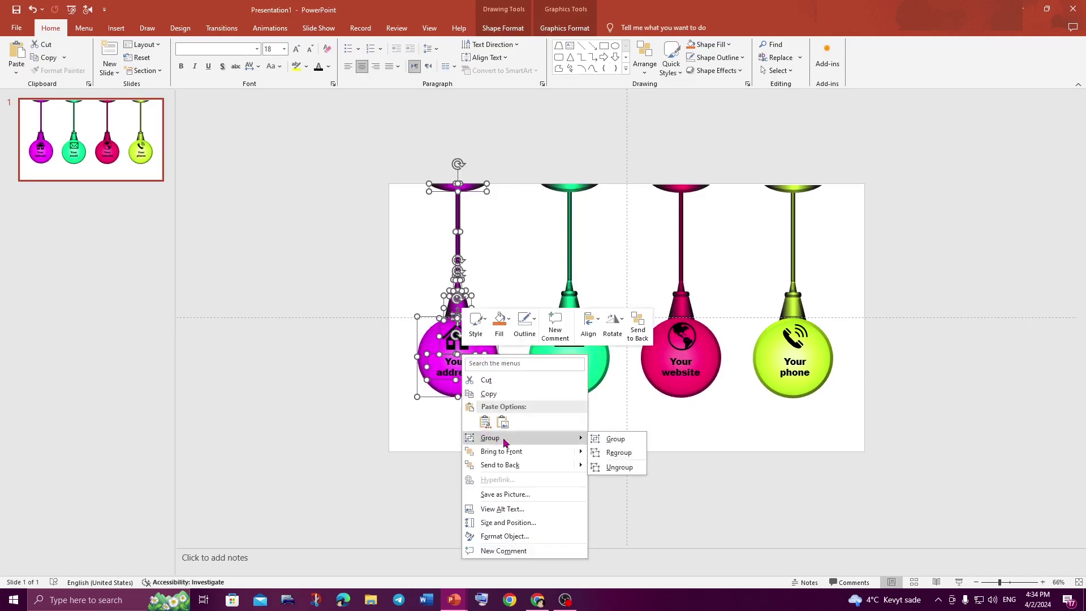
left_click(616, 438)
left_click(618, 446)
left_click(582, 369)
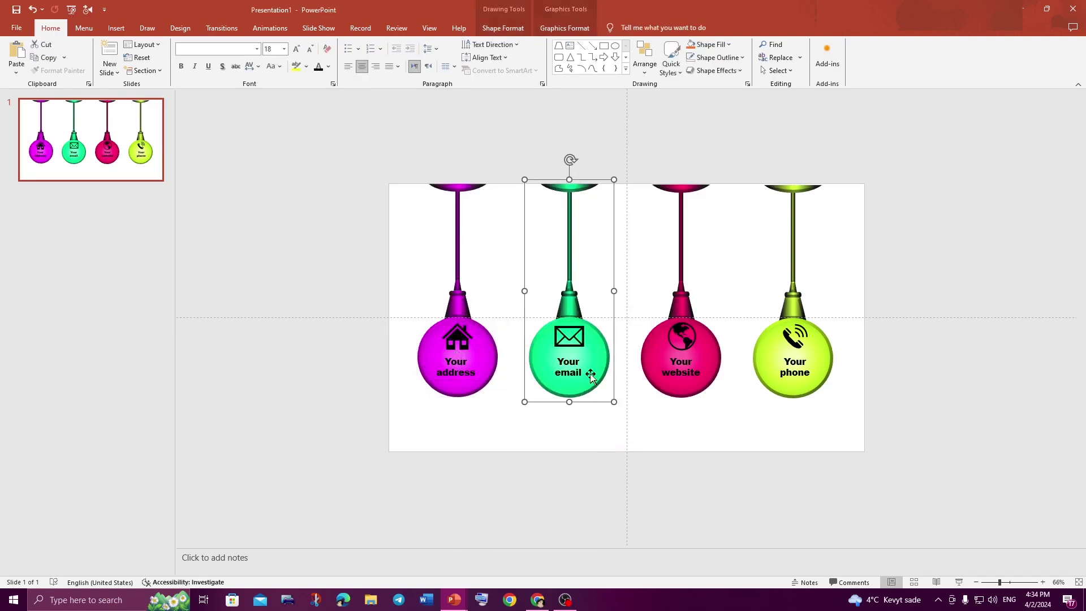
left_click(480, 366)
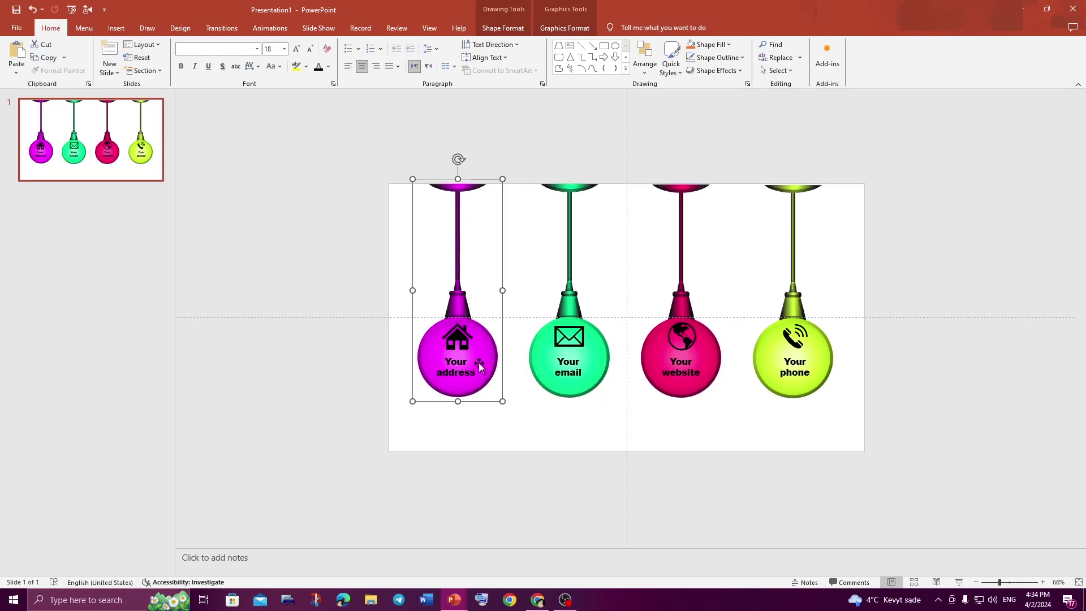
left_click(786, 434)
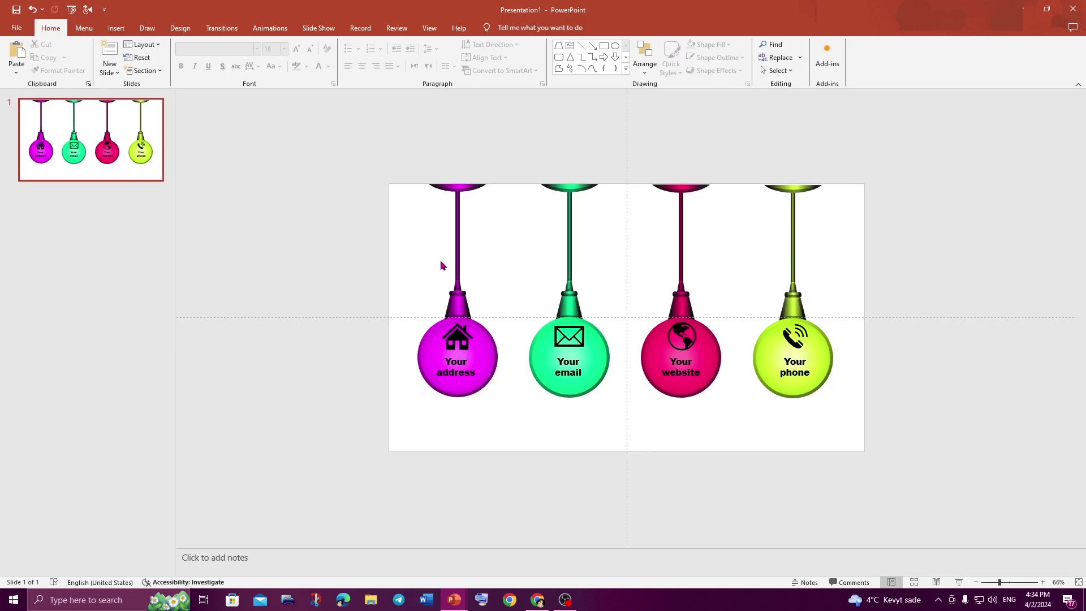
Apply the Tight Reflection: Touching effect to all four bulb groups.
left_click_drag(371, 152, 948, 478)
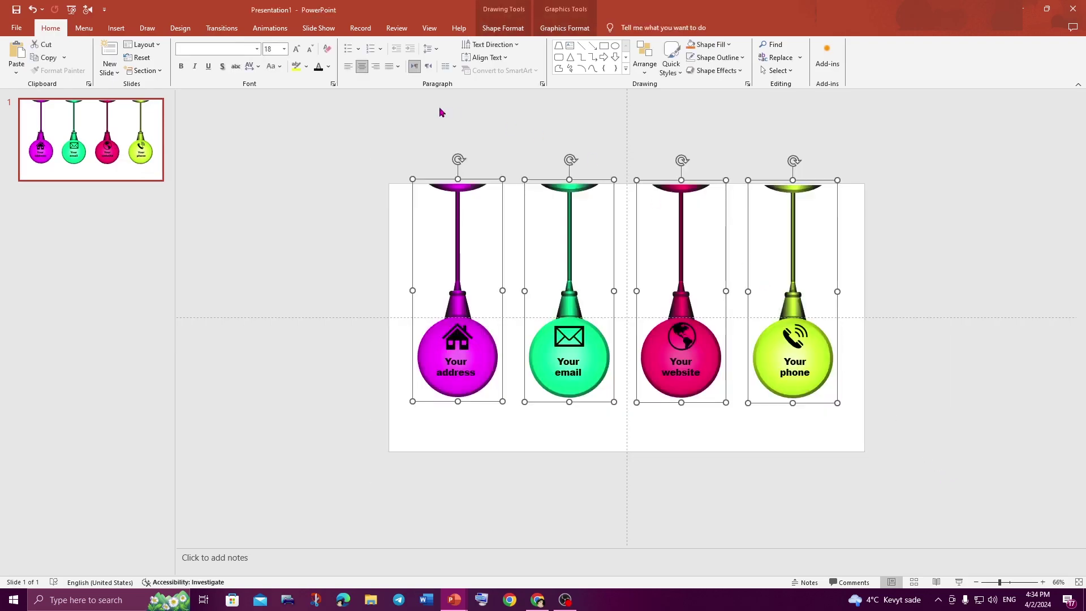
left_click(503, 28)
left_click(424, 70)
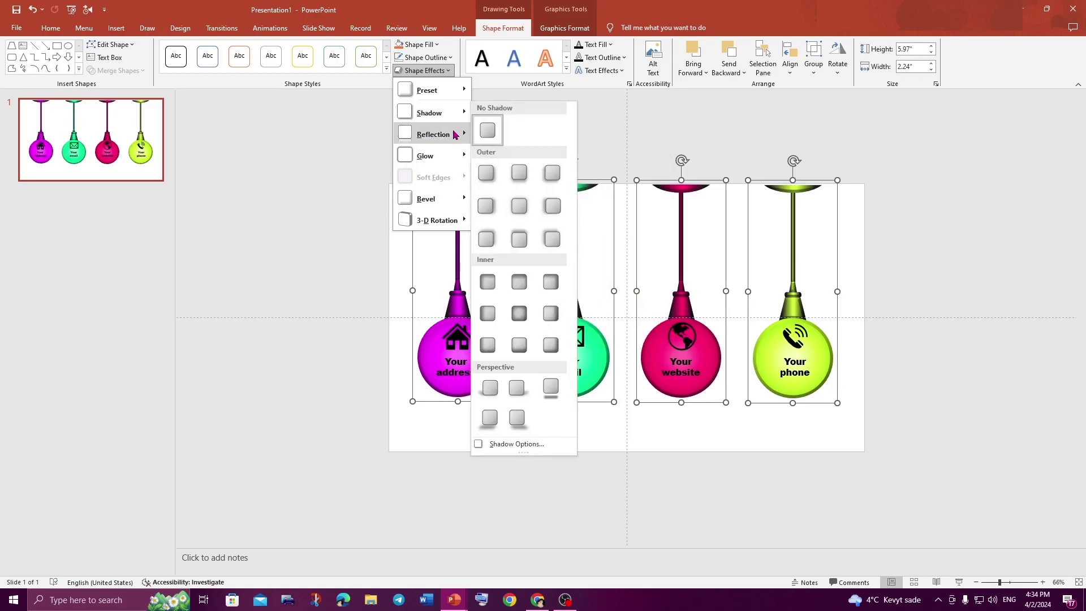
mouse_move(433, 134)
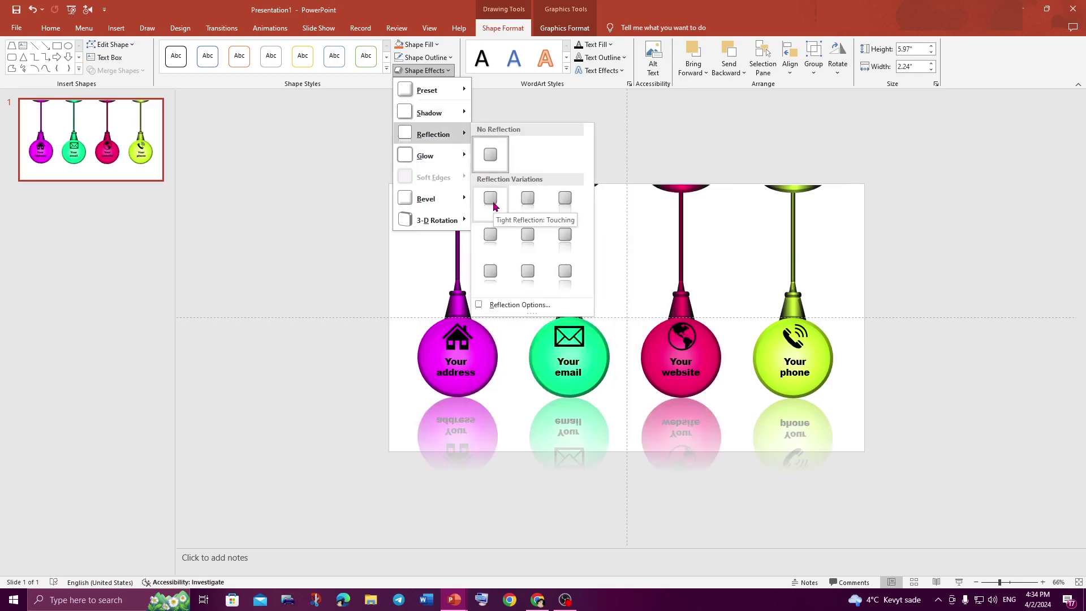
left_click(491, 198)
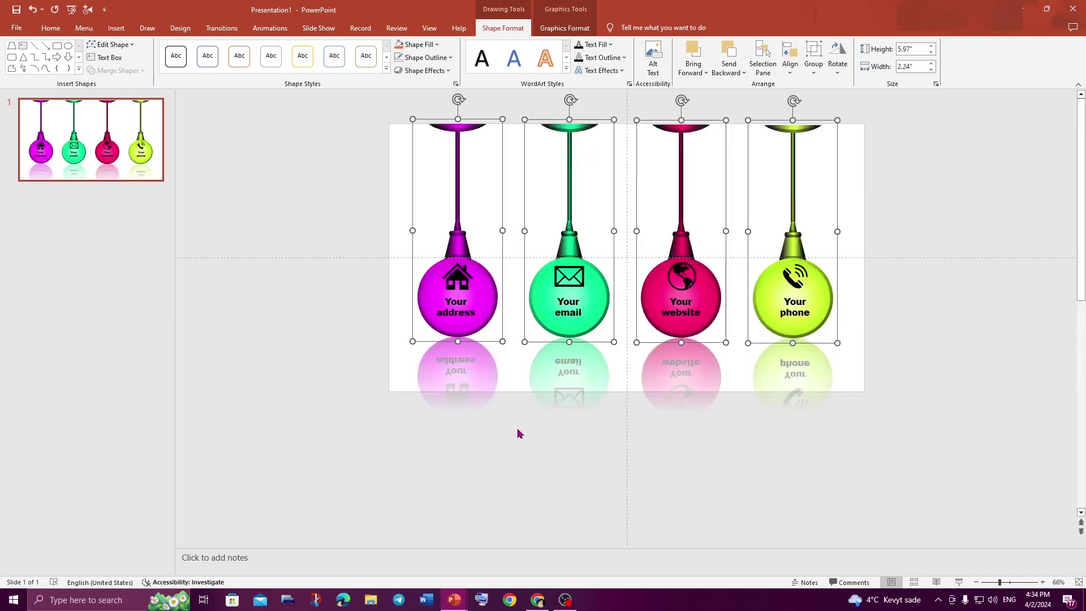
left_click(517, 428)
scroll(517, 428, "down", 1)
scroll(551, 433, "down", 2)
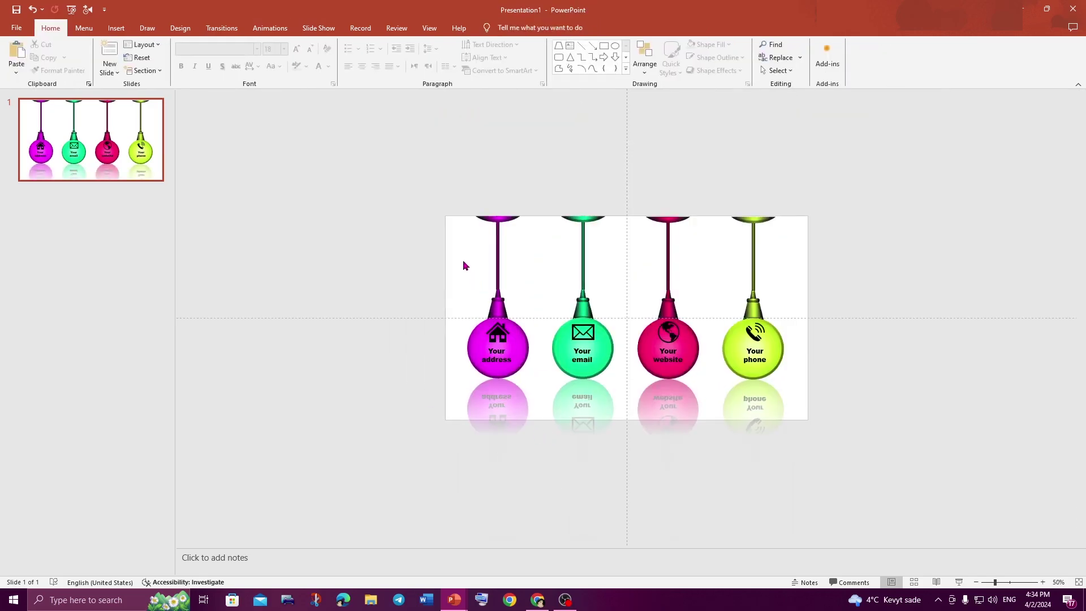
Set the slide background to a light grey solid fill via Format Background.
right_click(464, 261)
left_click(515, 373)
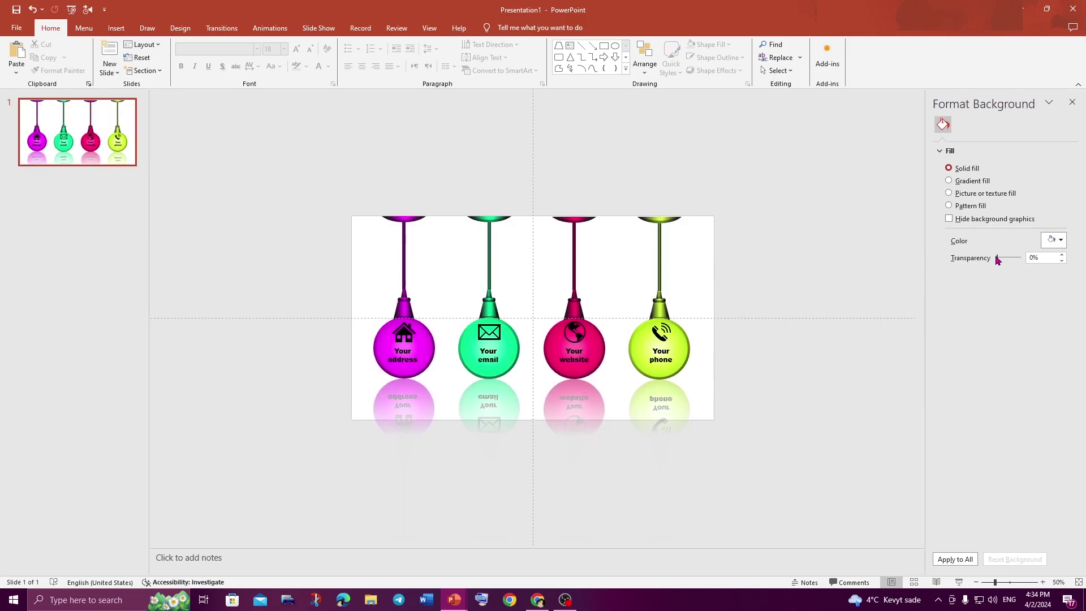
left_click(1053, 240)
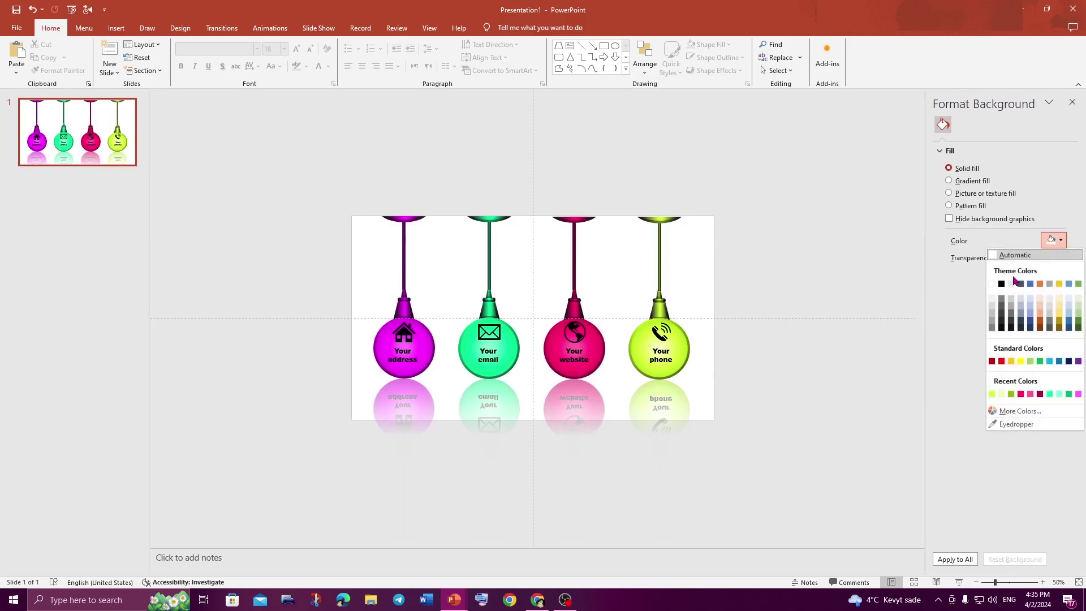
left_click(991, 308)
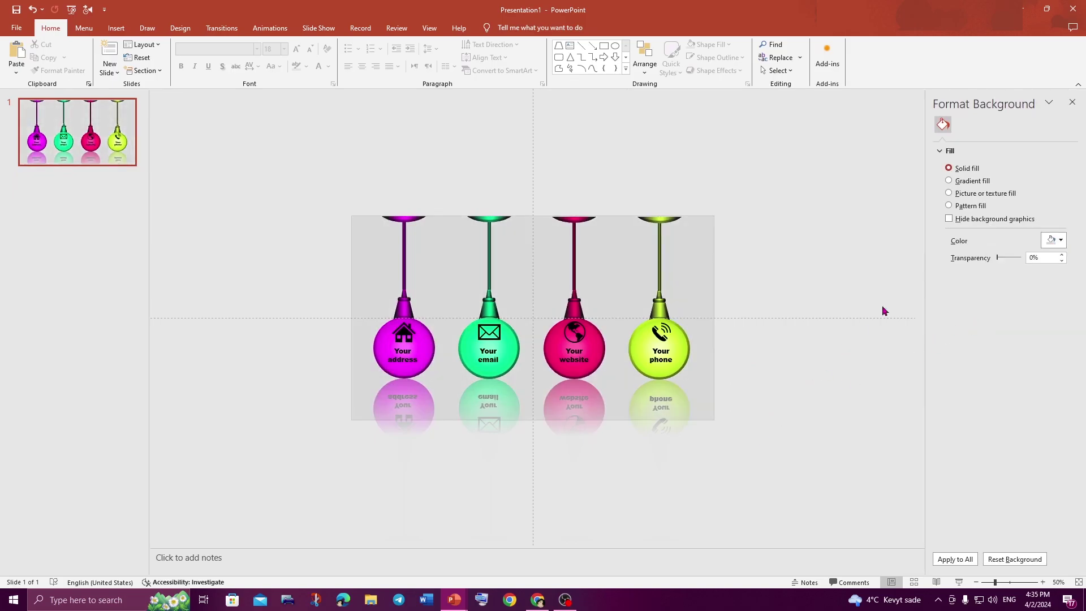
left_click(1073, 102)
scroll(904, 299, "up", 3)
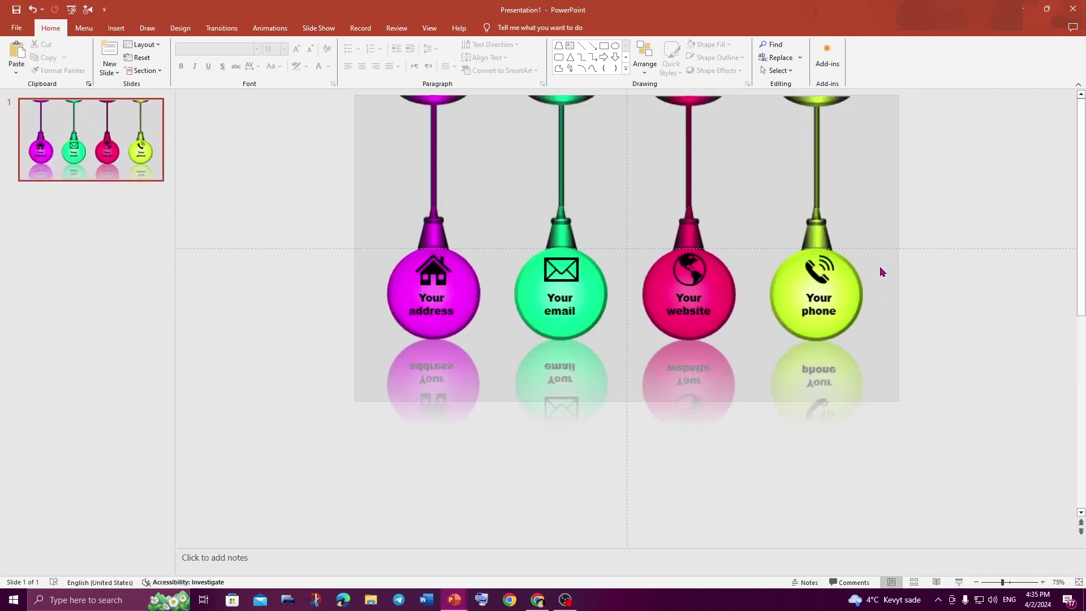
left_click(794, 267)
scroll(655, 324, "down", 2)
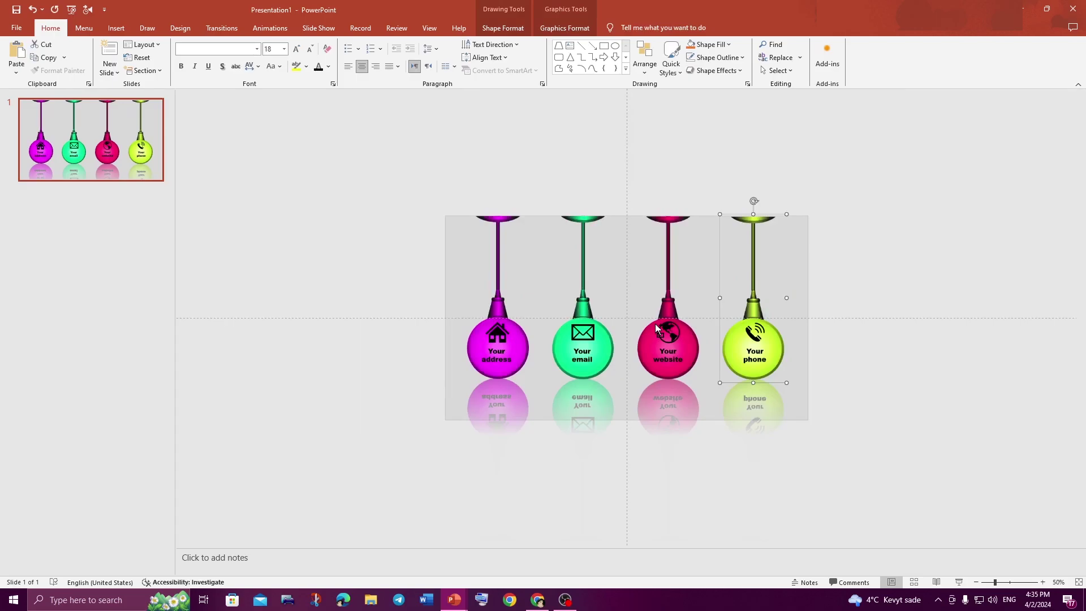
Duplicate slide 1, then shift its four bulbs leftward toward the slide edge.
right_click(46, 138)
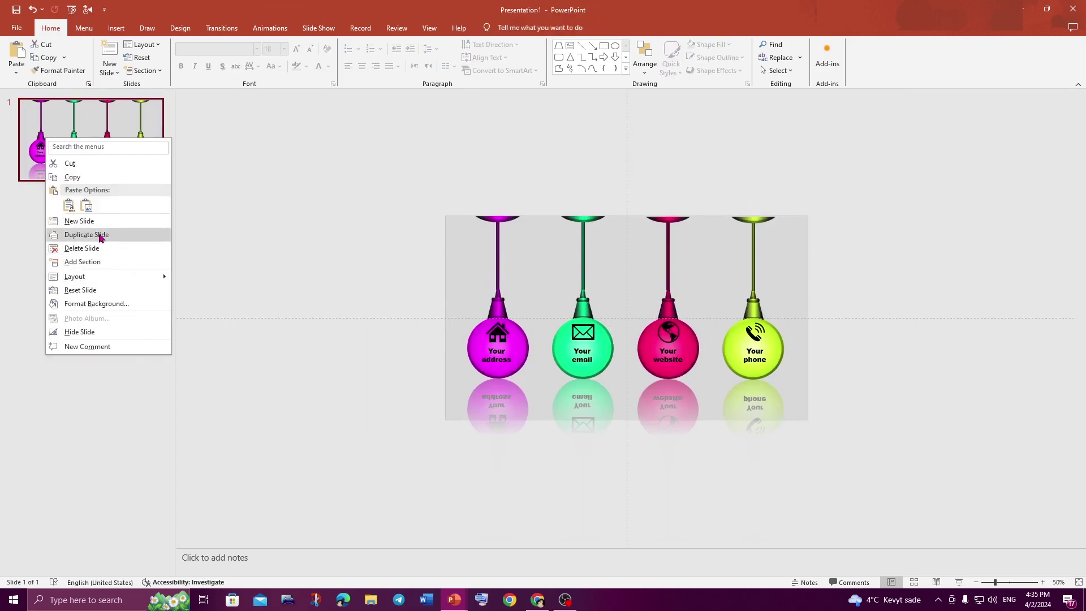
left_click(73, 234)
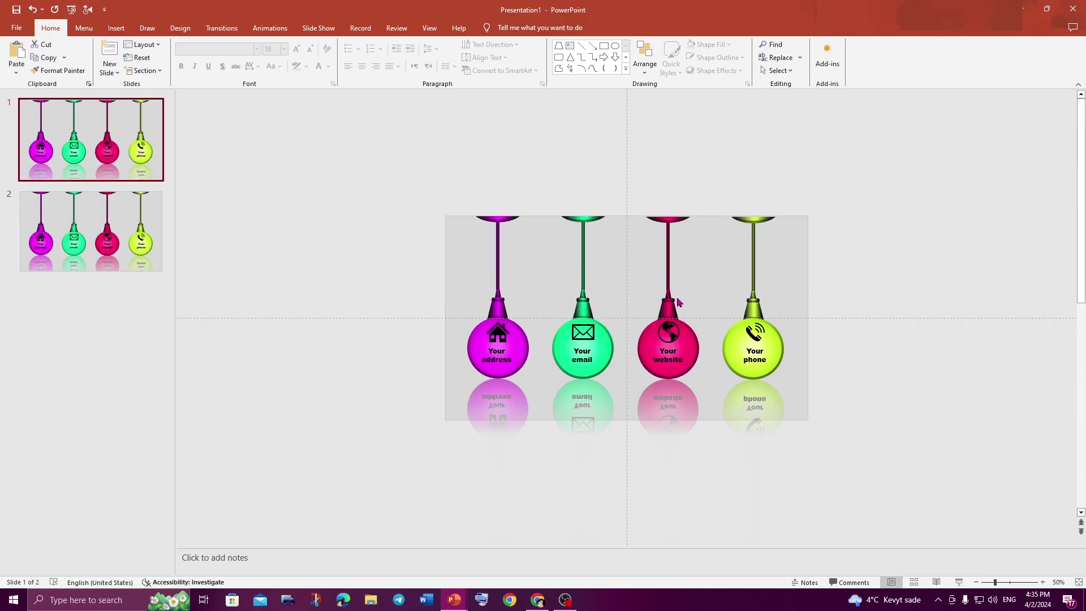
left_click_drag(840, 177, 396, 415)
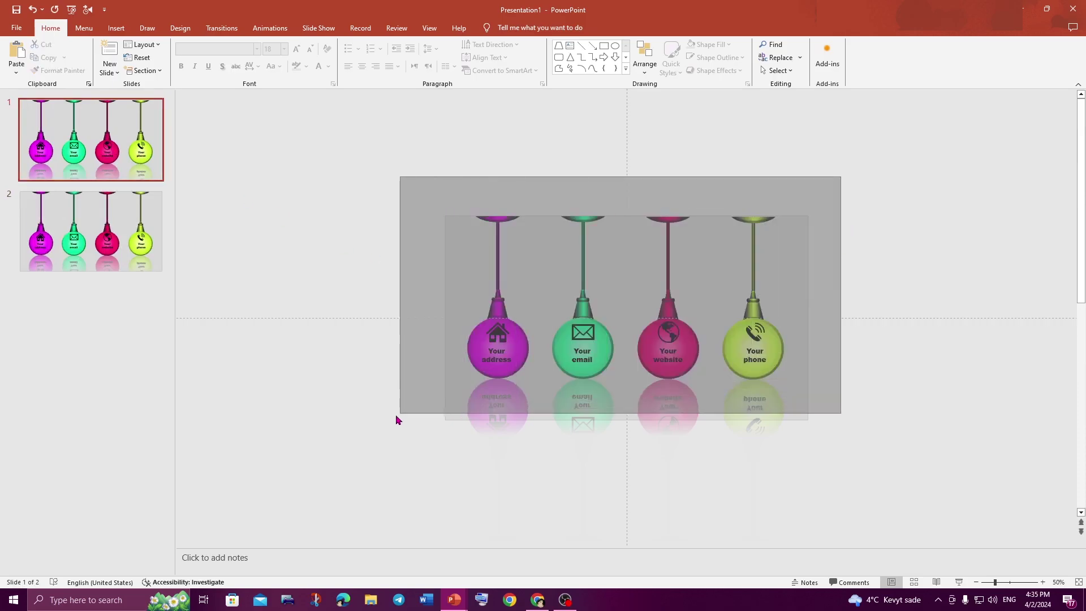
key("Left")
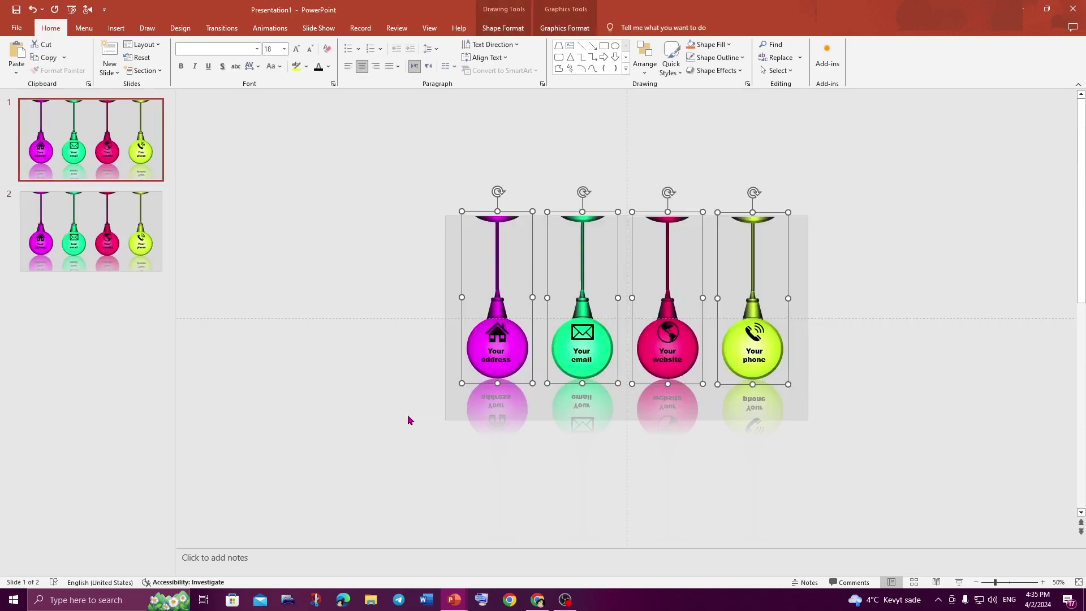
key("Left")
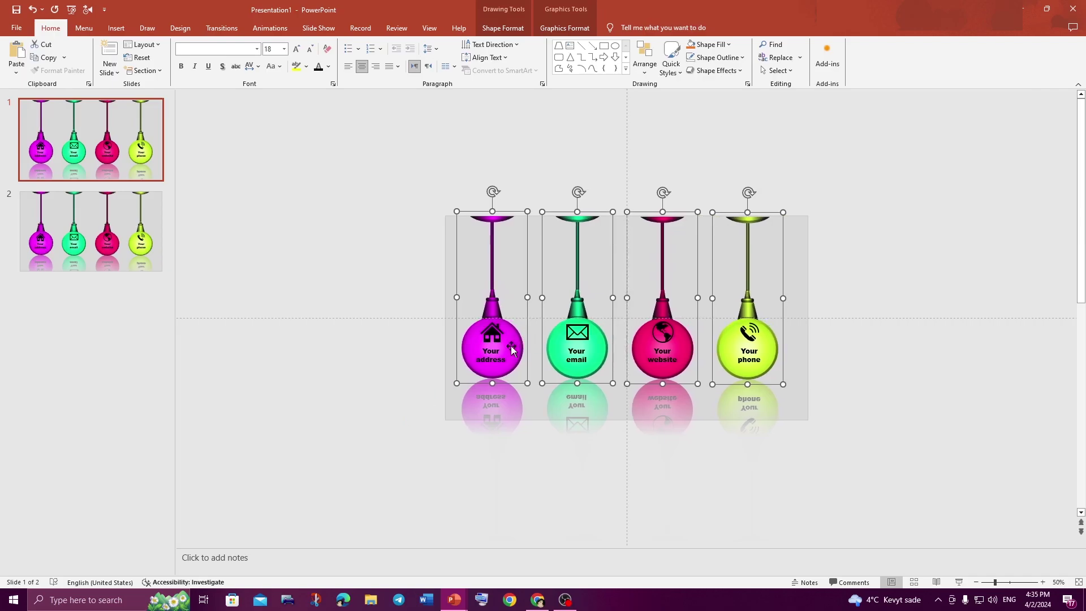
left_click_drag(523, 352, 170, 344)
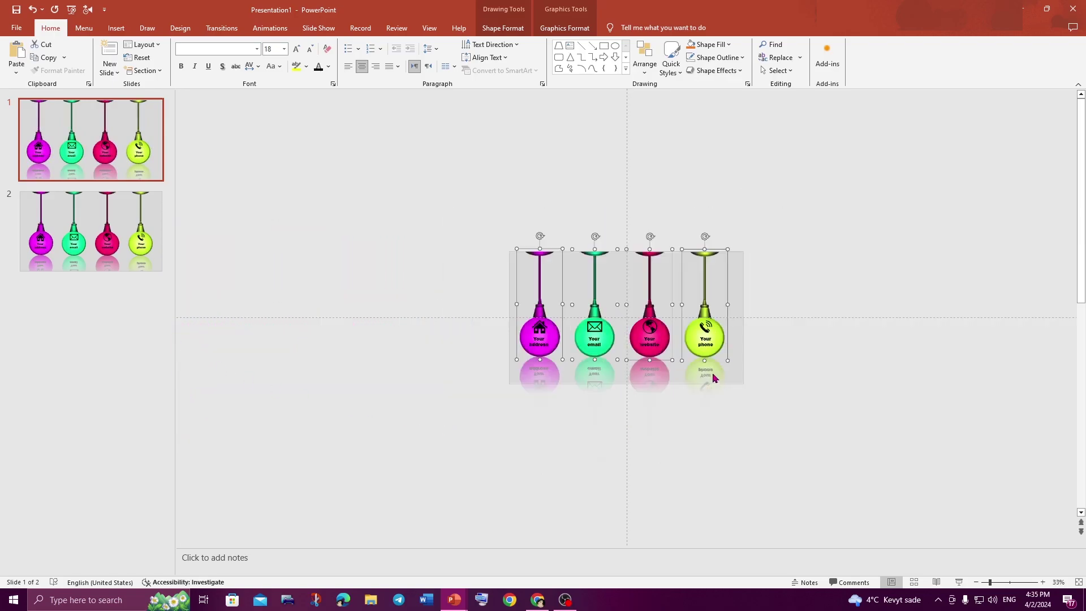
scroll(510, 334, "down", 2, "ctrl")
Move the bulbs fully past the slide's left edge and select the phone bulb for animating.
left_click_drag(510, 334, 469, 339)
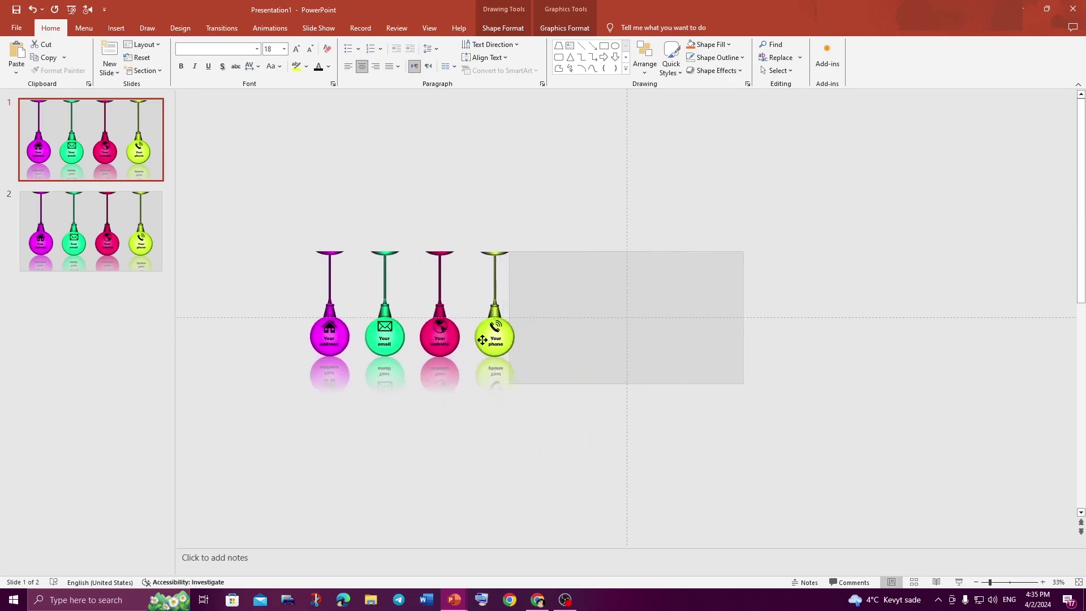
left_click(587, 414)
left_click(500, 333)
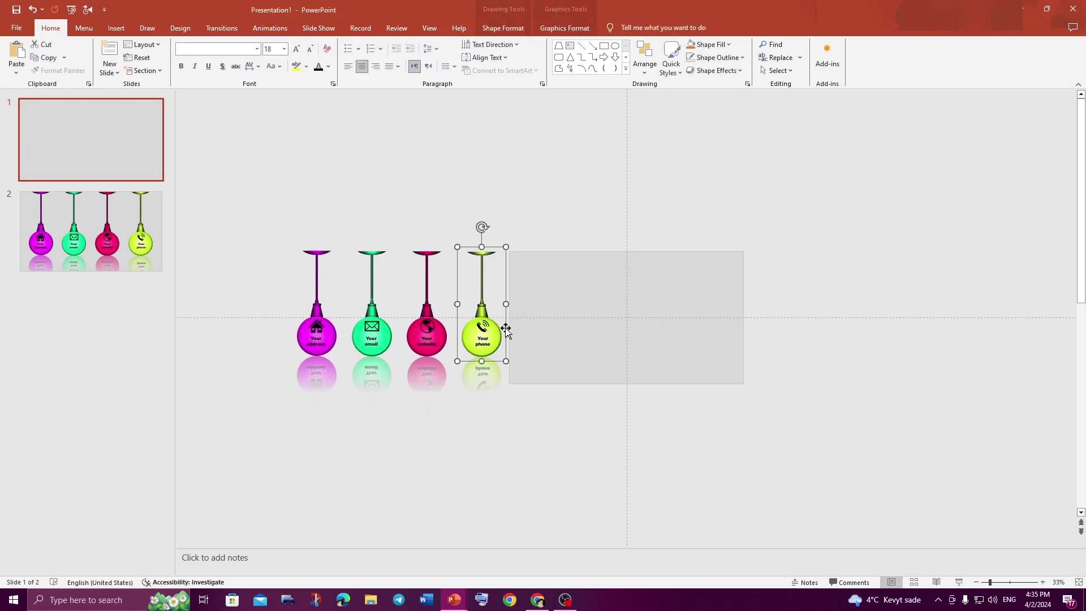
left_click(503, 28)
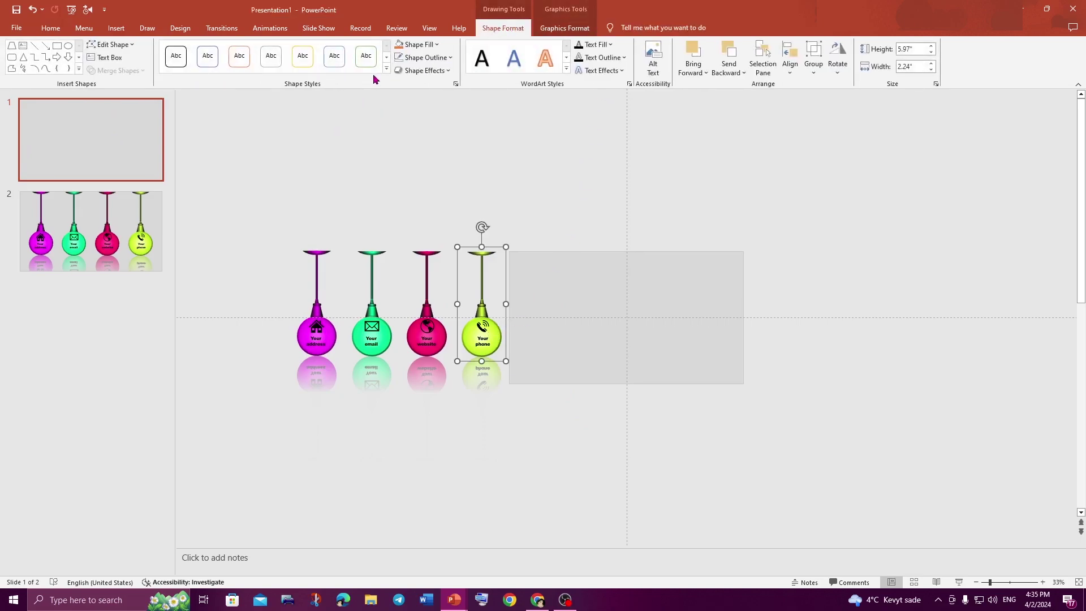
left_click(267, 28)
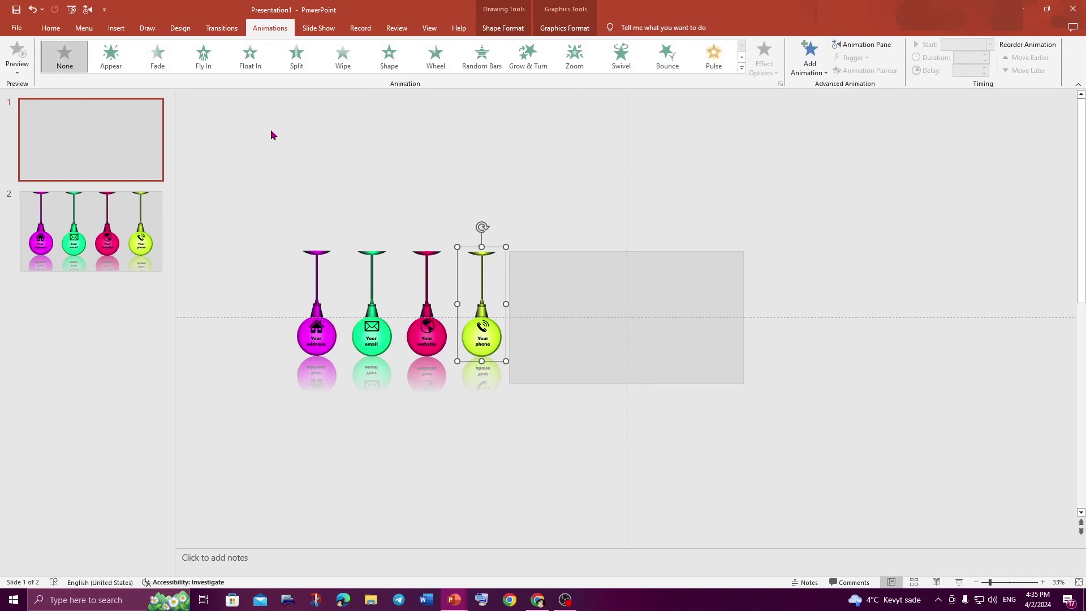
Give the phone bulb a Fly In animation coming from the left.
left_click(204, 57)
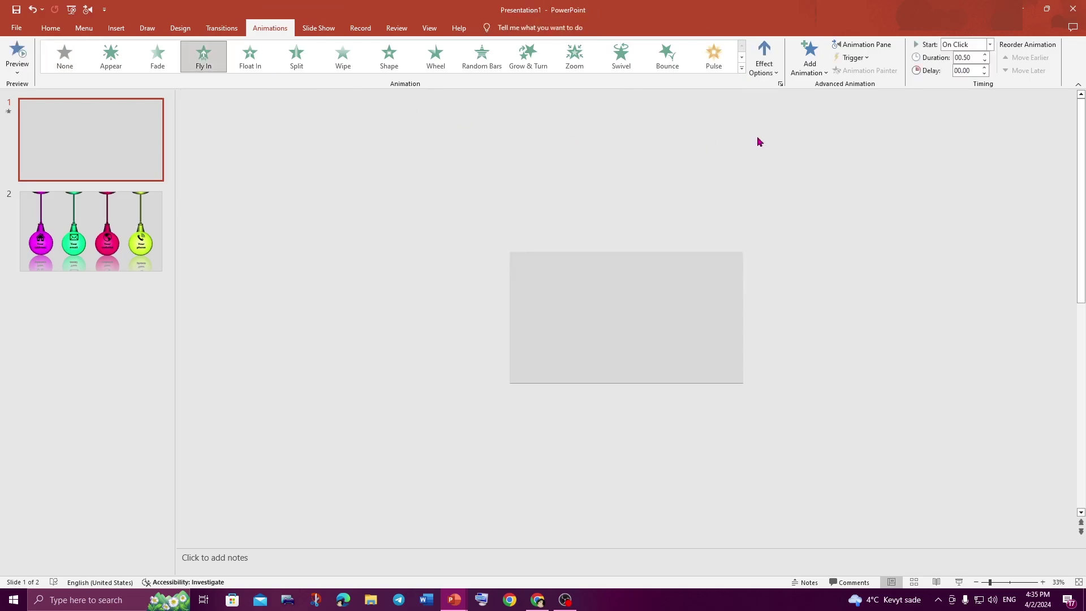
left_click(764, 64)
left_click(763, 159)
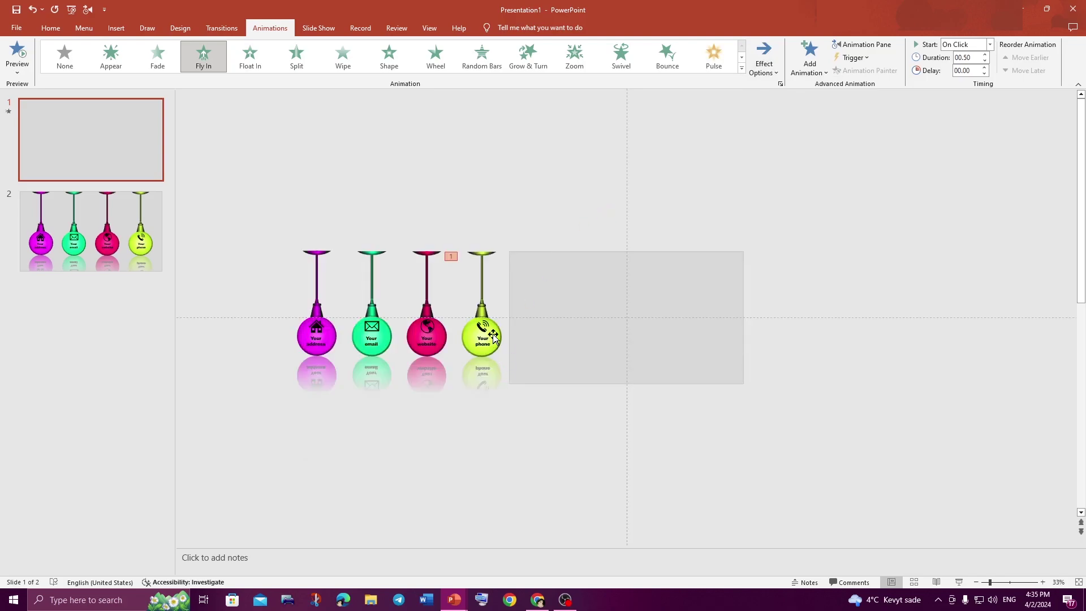
Move the phone bulb onto the slide and settle it at the right edge.
left_click_drag(494, 335, 700, 333)
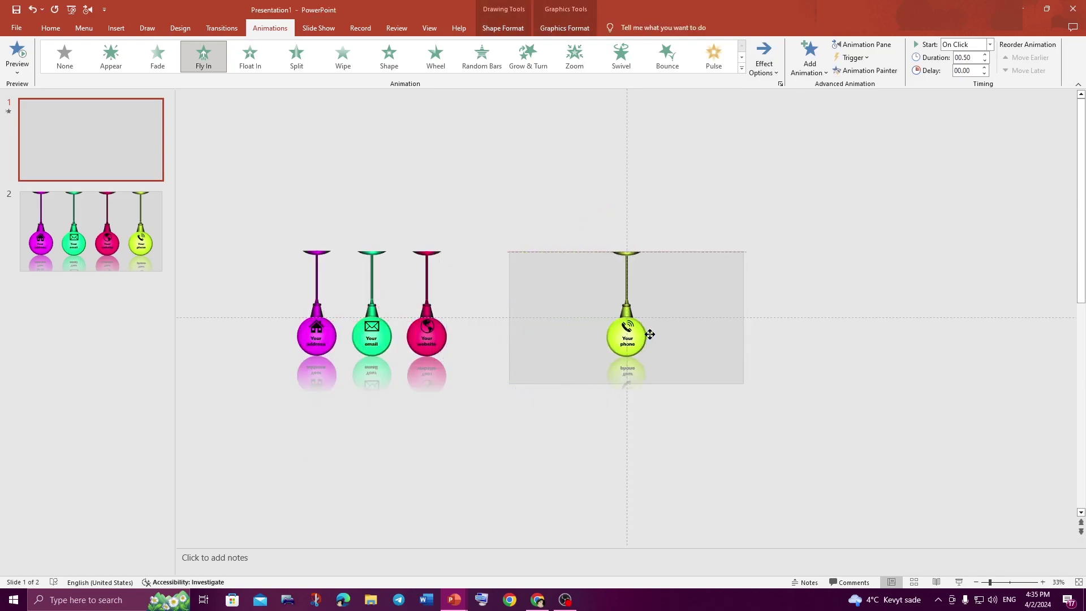
left_click_drag(700, 334, 725, 334)
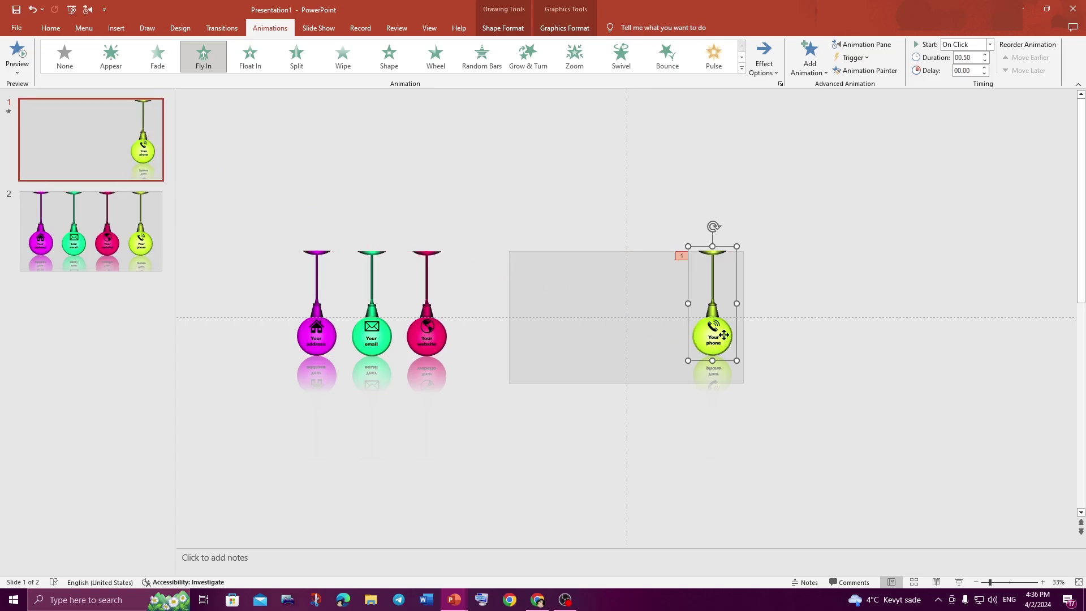
left_click_drag(723, 335, 719, 335)
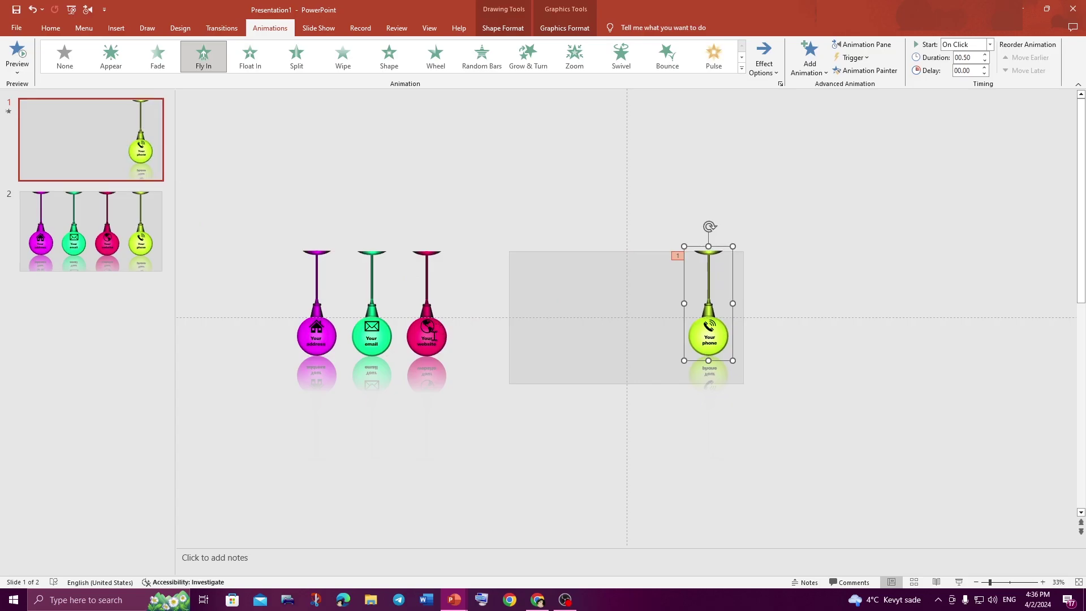
Give the red website bulb a Fly In animation from the left.
left_click(445, 339)
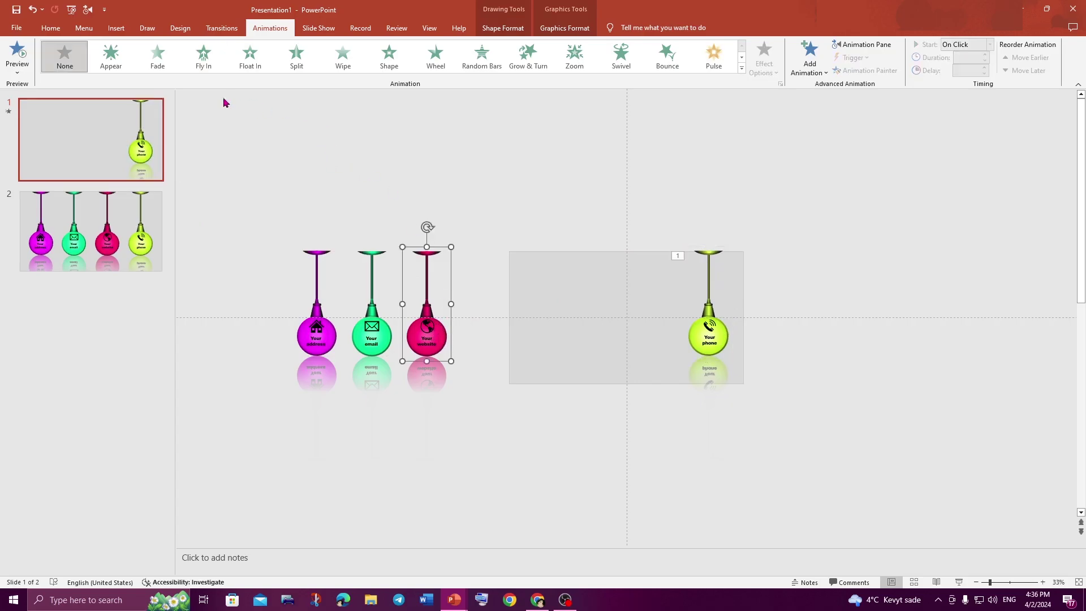
left_click(209, 61)
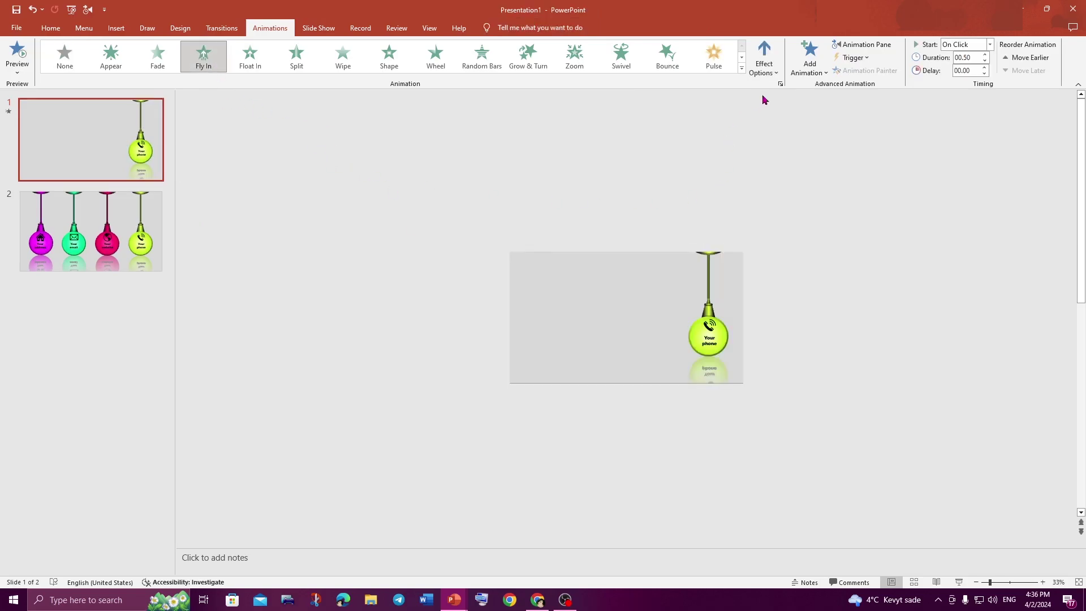
left_click(764, 59)
left_click(773, 151)
Place the website bulb on the slide just left of the phone bulb.
left_click(436, 336)
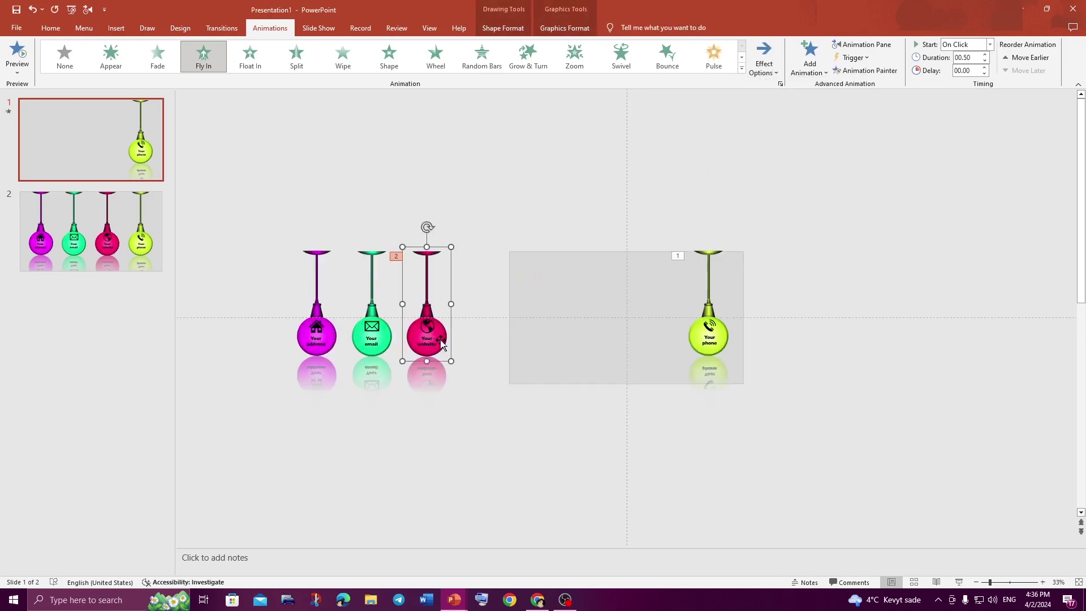
left_click_drag(436, 336, 669, 335)
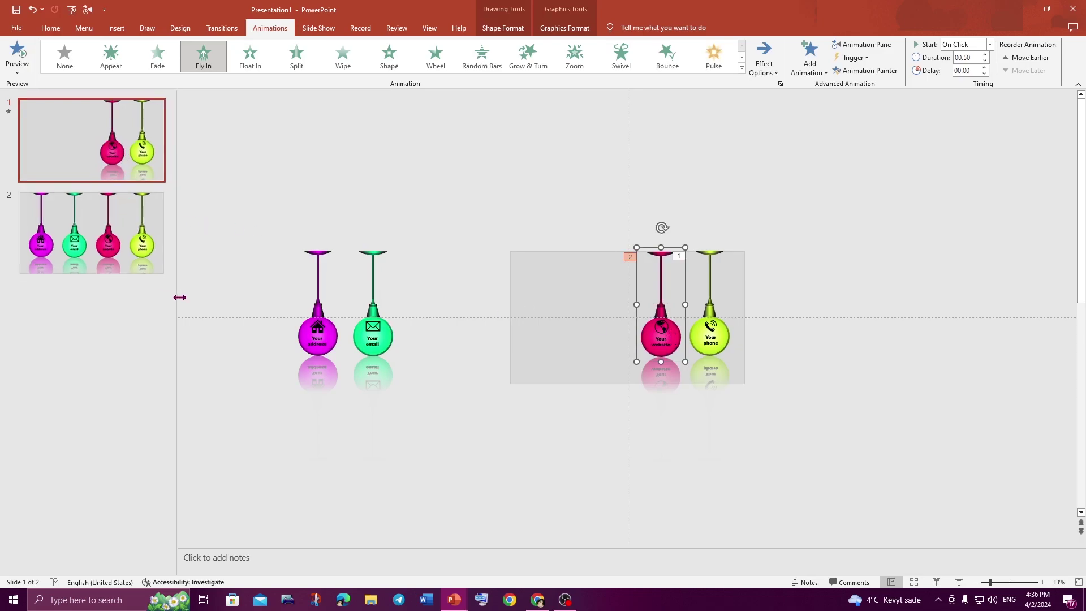
left_click_drag(176, 298, 217, 307)
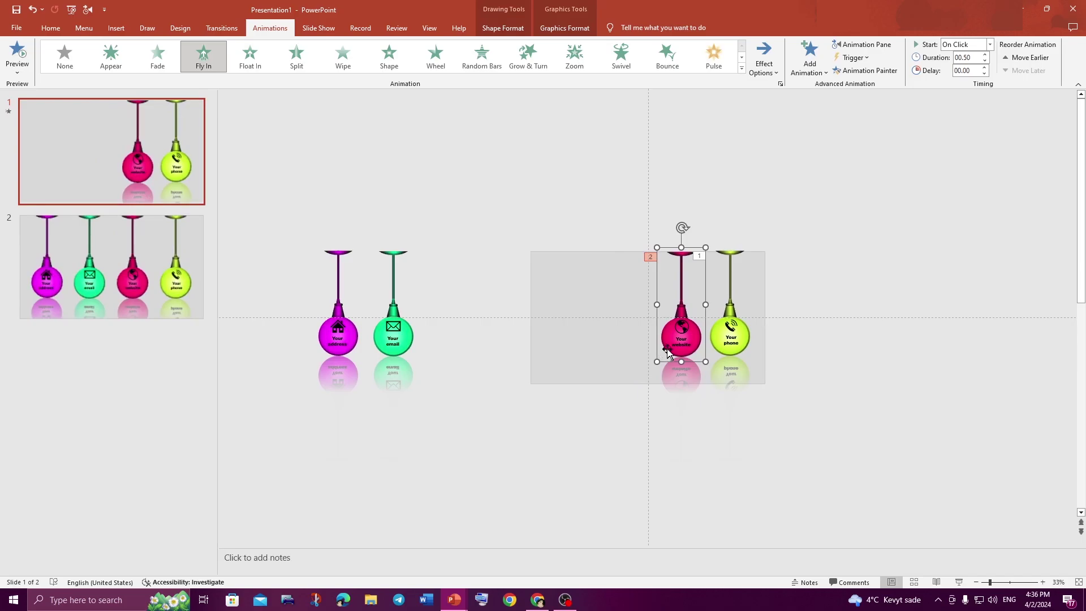
left_click_drag(691, 337, 688, 338)
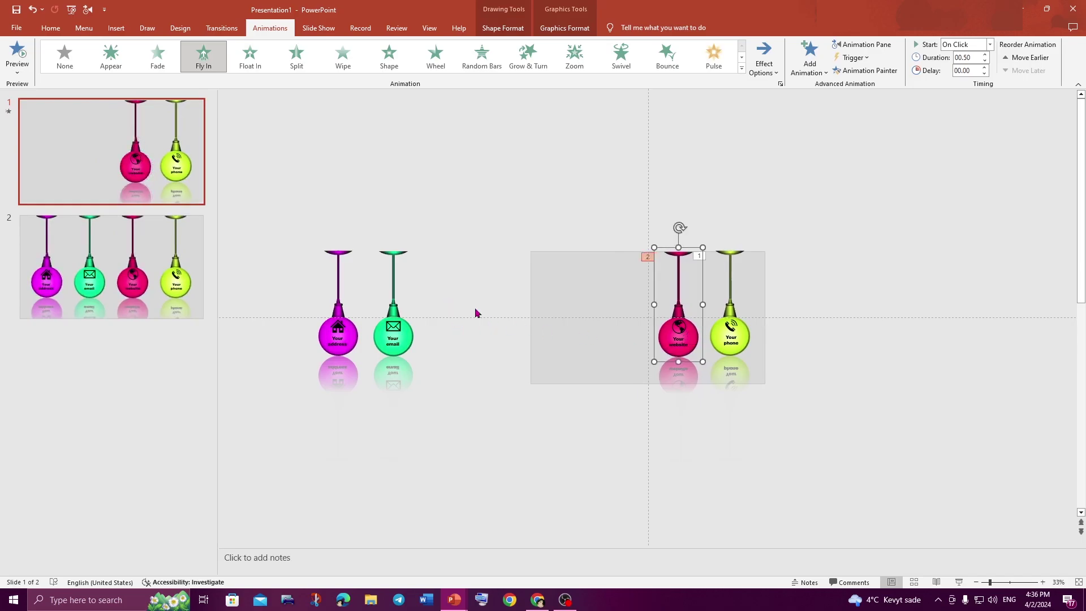
left_click_drag(693, 338, 689, 335)
Give the green email bulb a Fly In from the left and move it onto the slide.
left_click(454, 202)
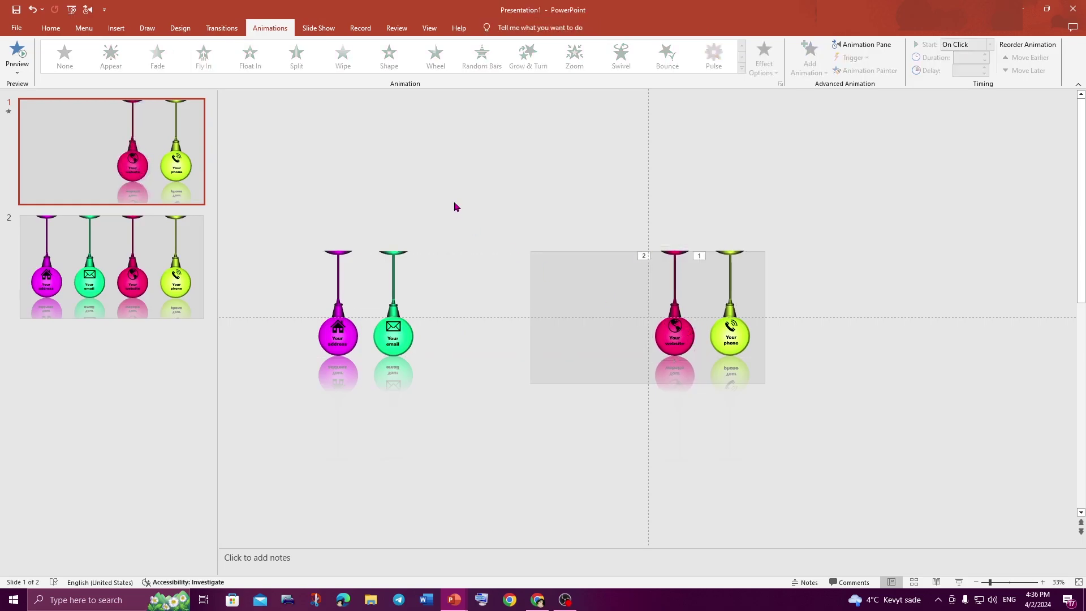
left_click(407, 334)
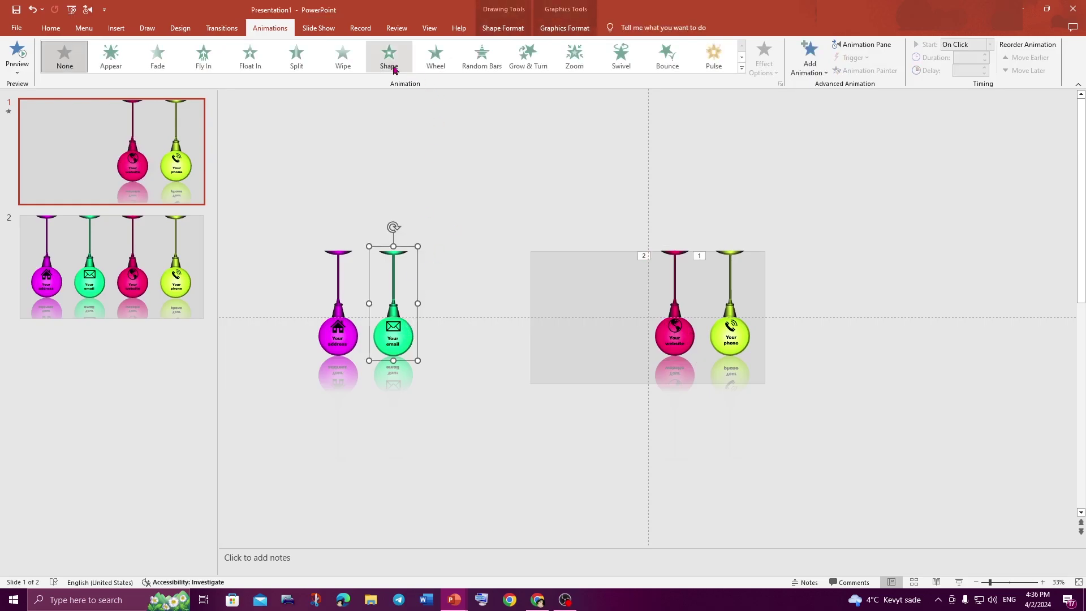
left_click(204, 57)
left_click(762, 79)
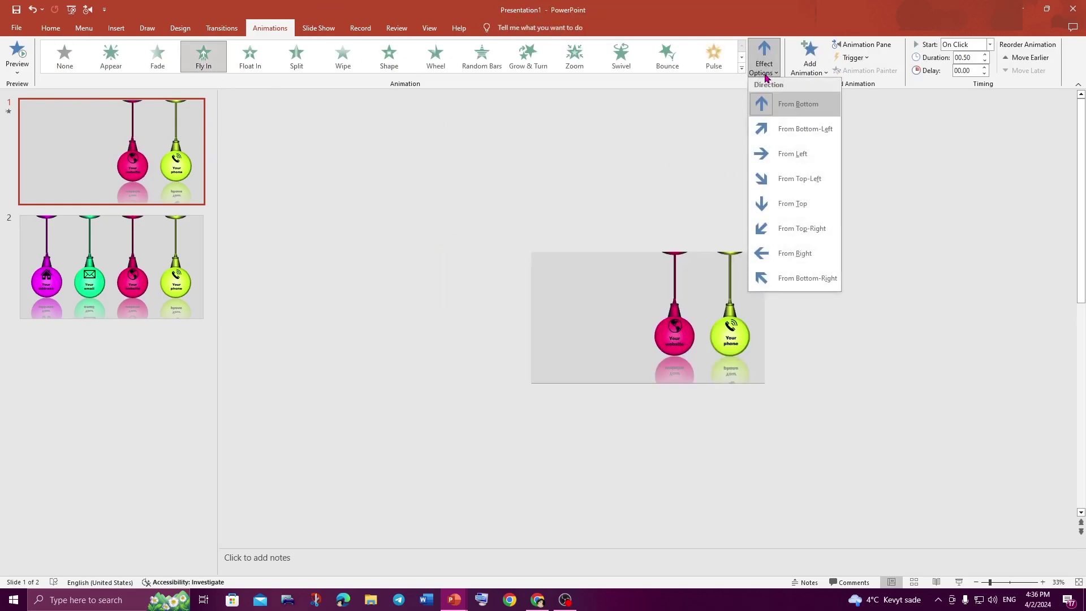
left_click(773, 152)
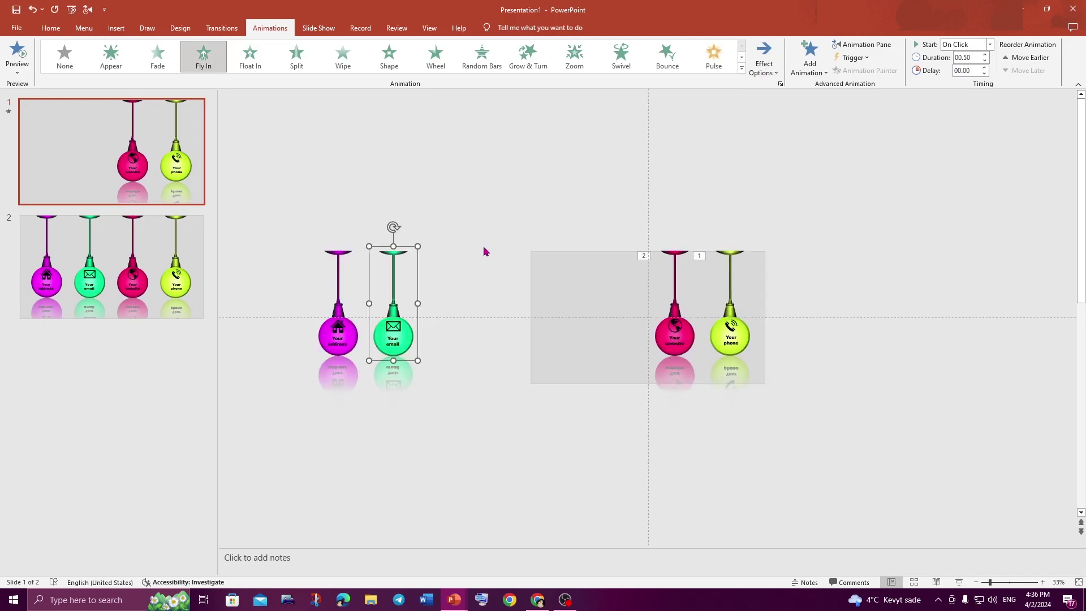
left_click_drag(402, 338, 630, 335)
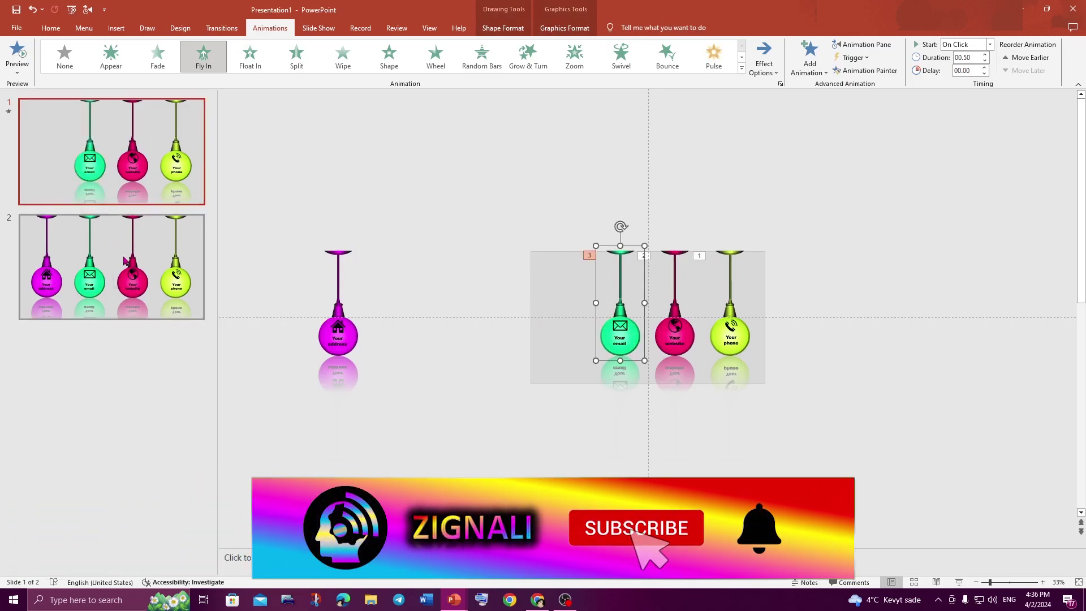
Give the magenta address bulb a Fly In from the left and place it beside the email bulb.
left_click(389, 262)
left_click(349, 335)
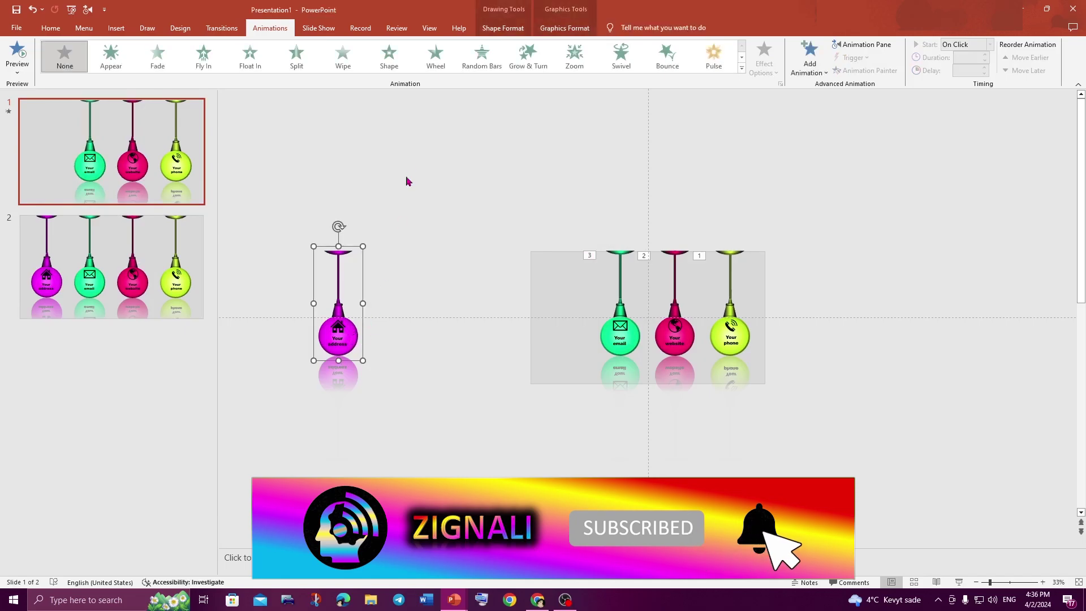
left_click(204, 57)
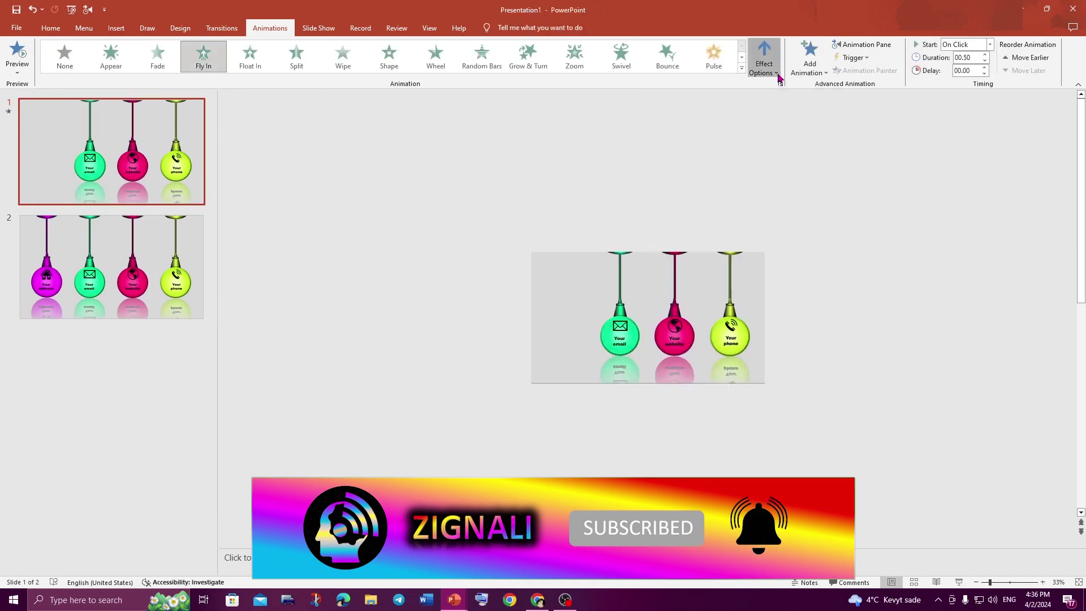
left_click(764, 56)
left_click(770, 162)
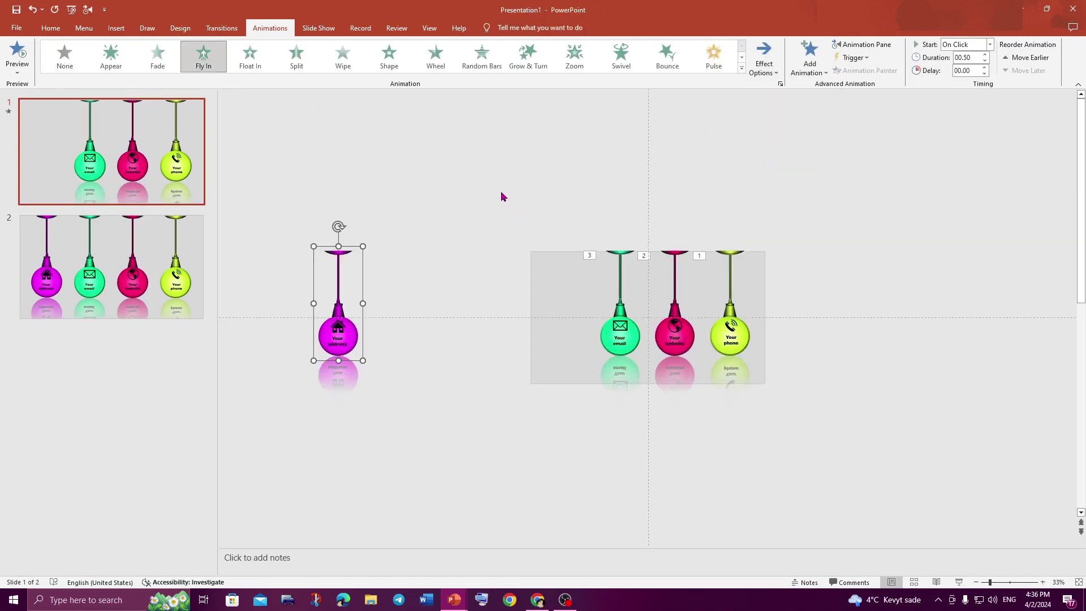
left_click_drag(349, 337, 576, 332)
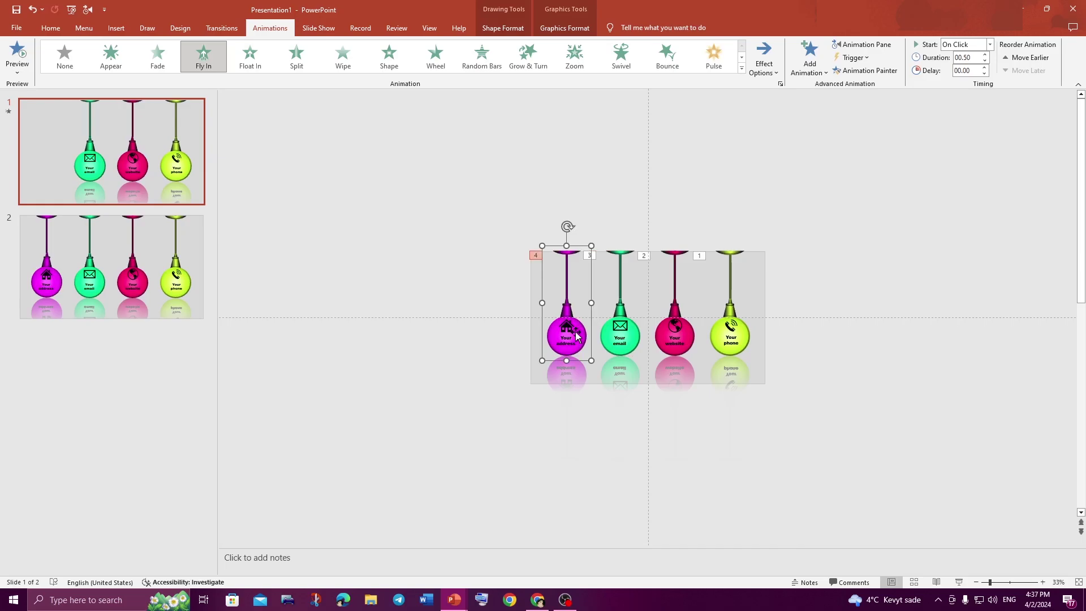
Select all four bulbs with Ctrl+A and apply Align > Distribute Horizontally.
left_click(464, 321)
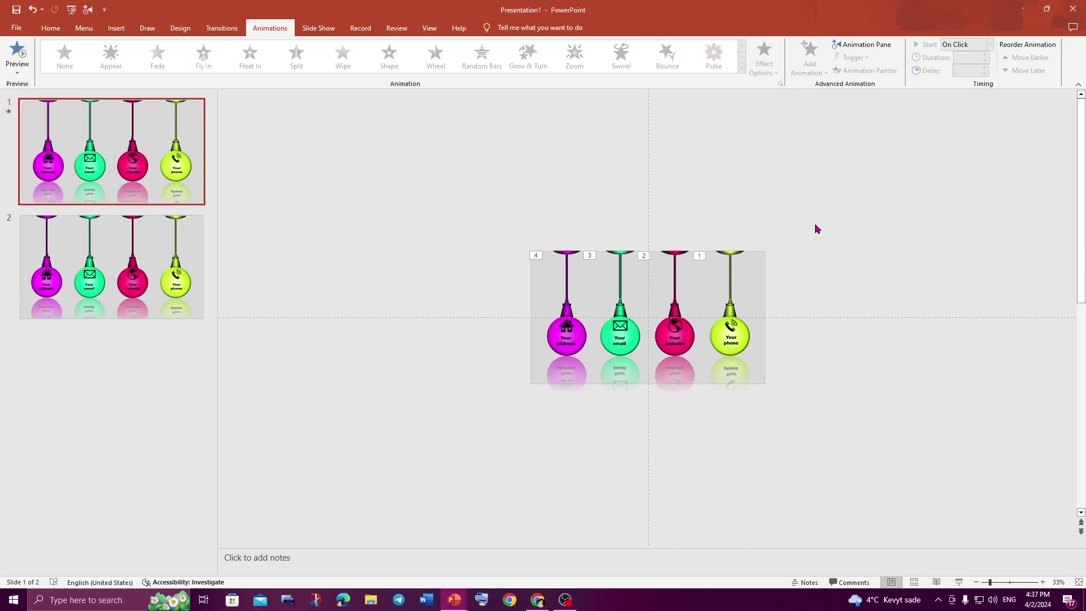
scroll(810, 277, "up", 4)
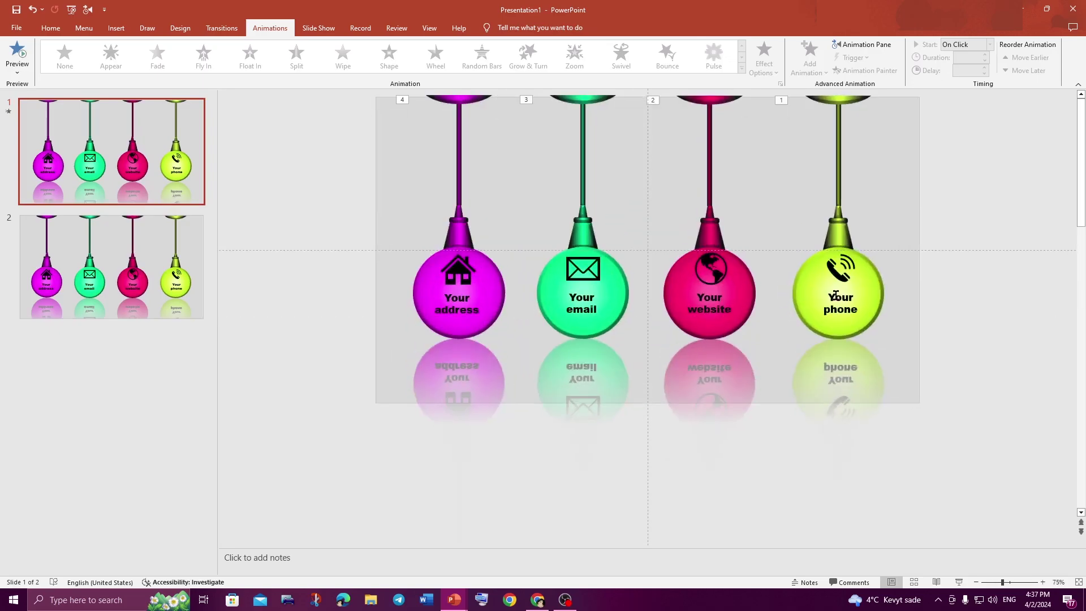
key("ctrl+a")
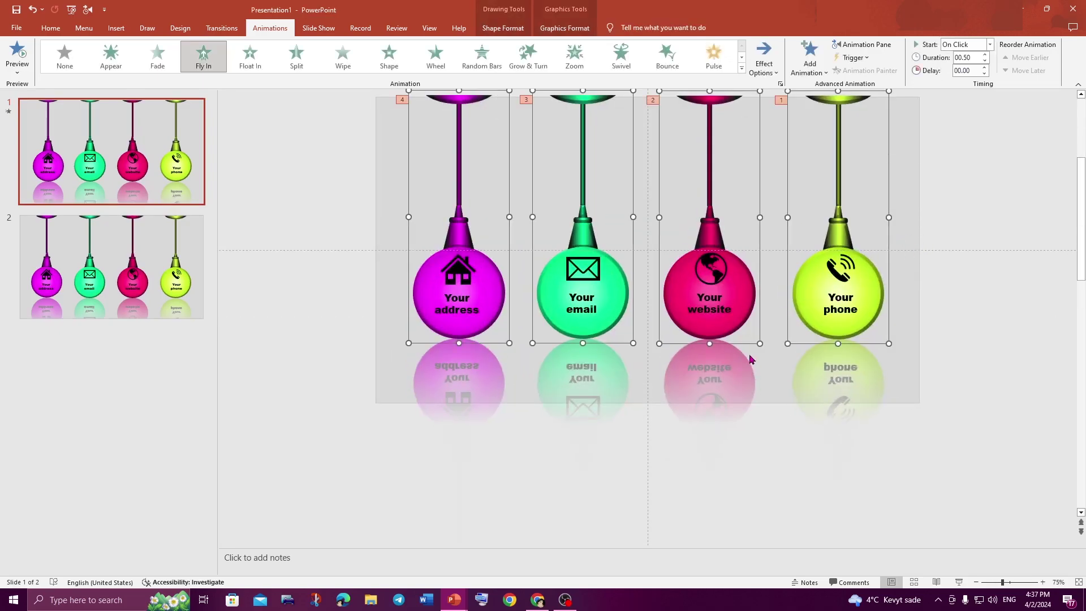
scroll(685, 344, "up", 2)
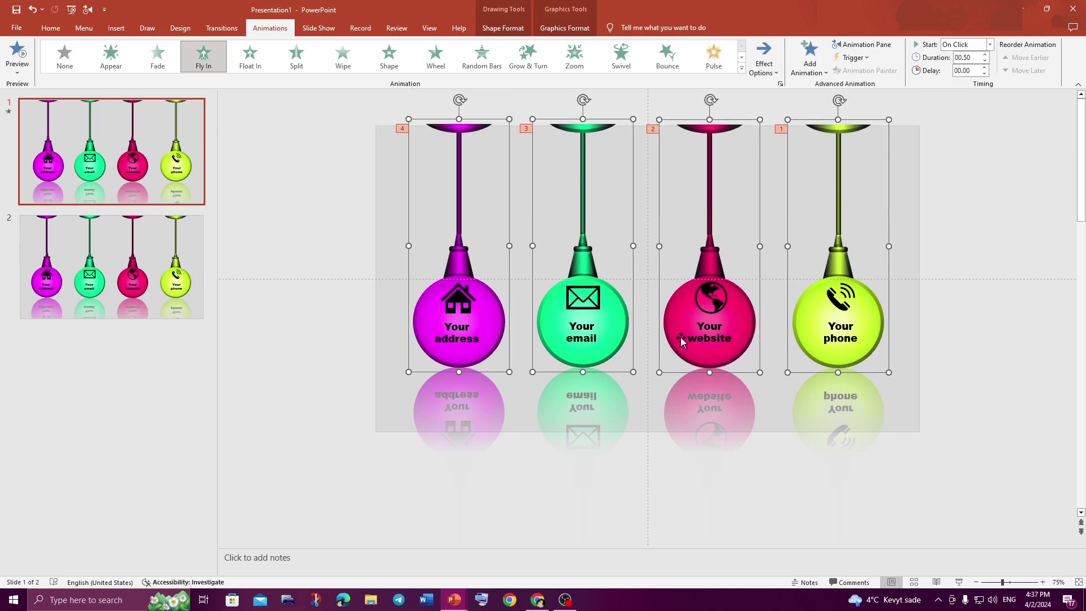
scroll(621, 56, "down", 6)
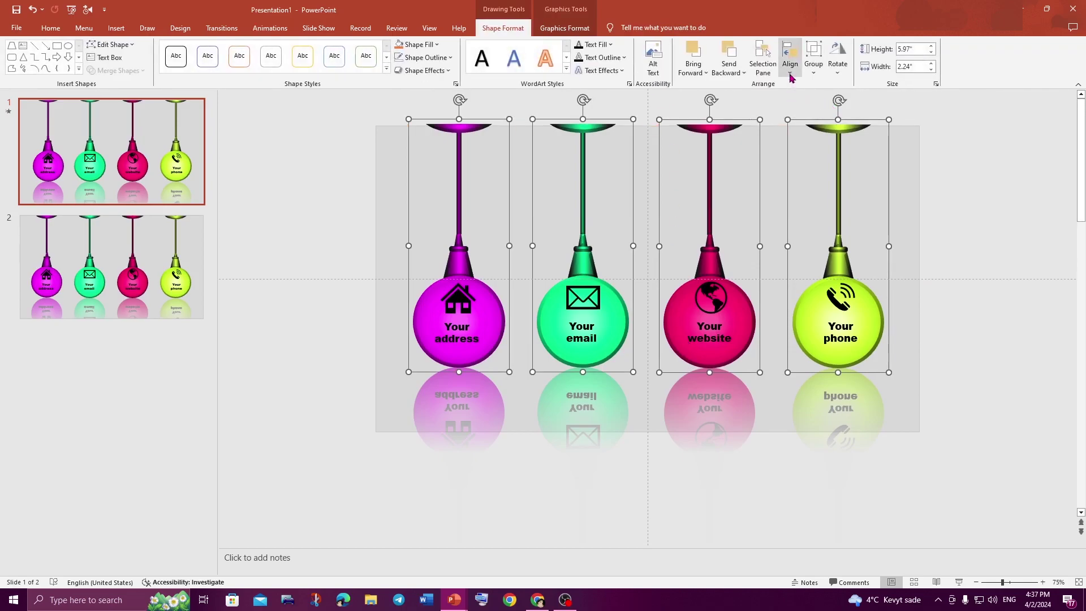
left_click(790, 57)
left_click(811, 182)
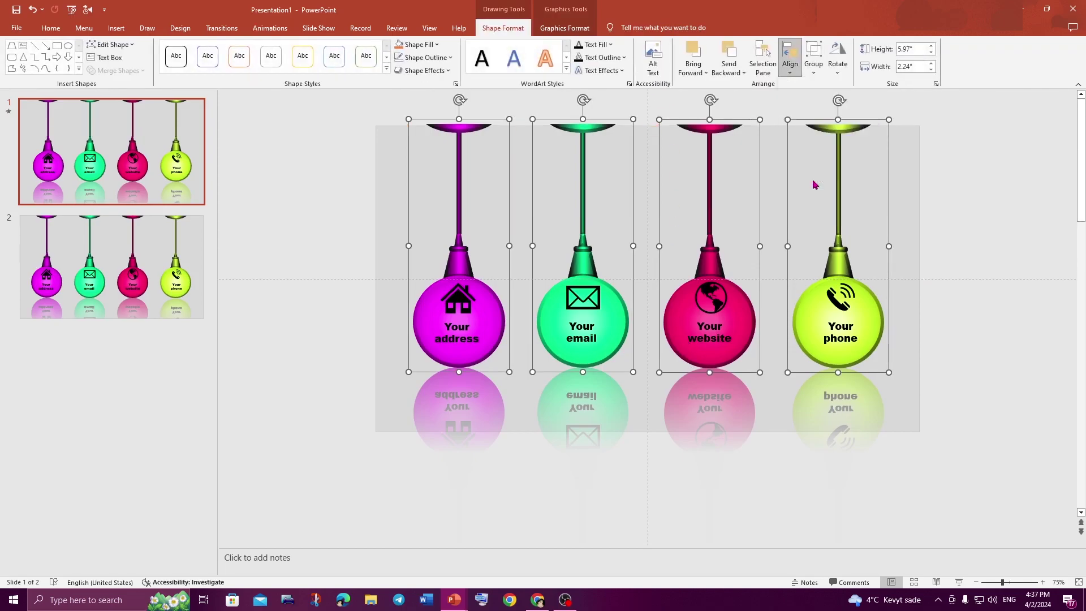
left_click(792, 67)
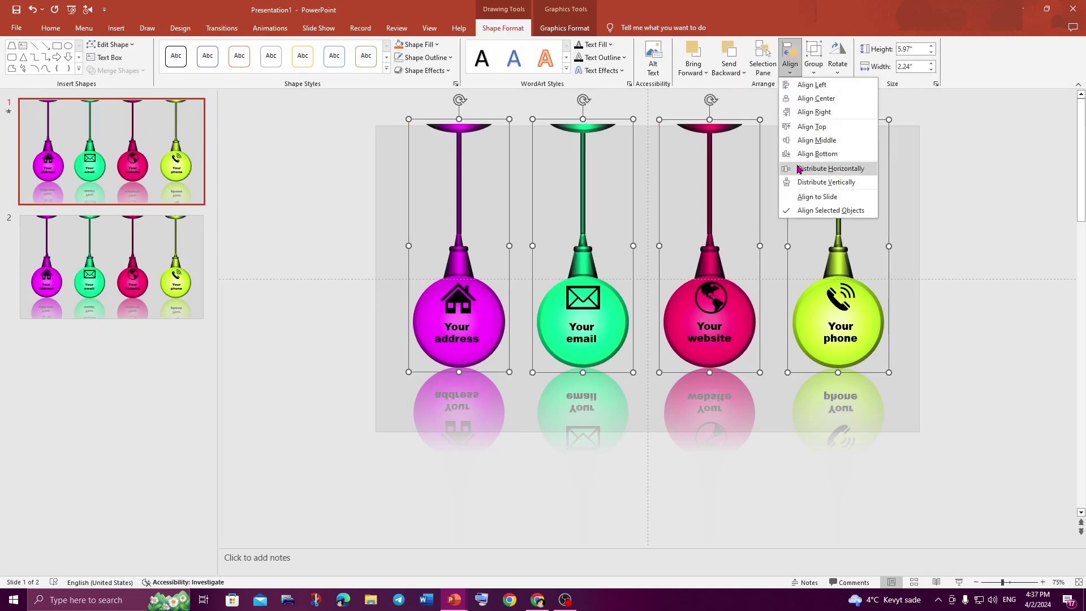
left_click(799, 168)
left_click(790, 65)
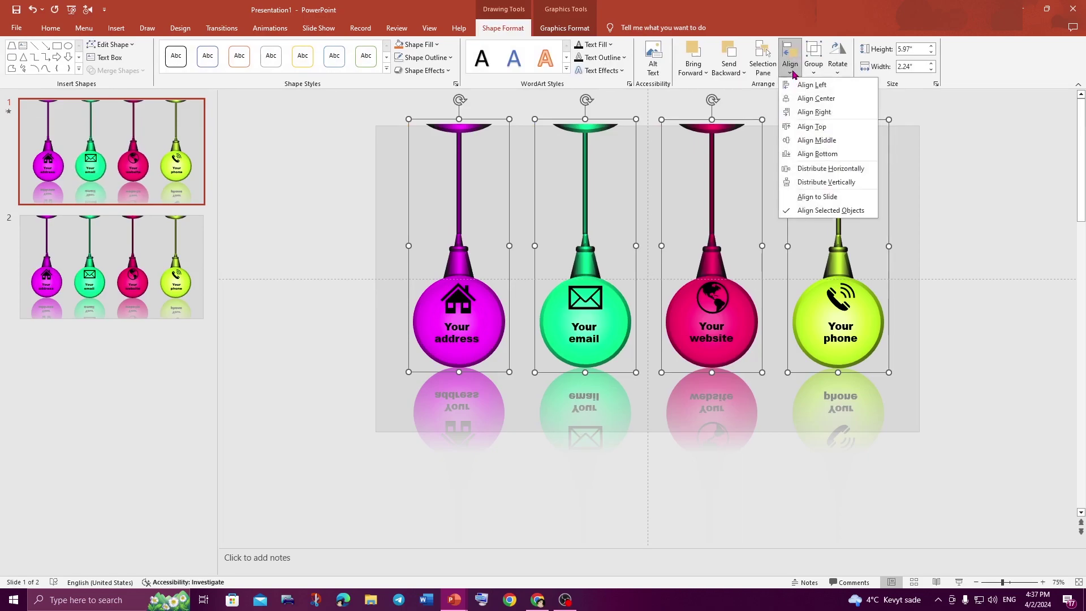
left_click(802, 130)
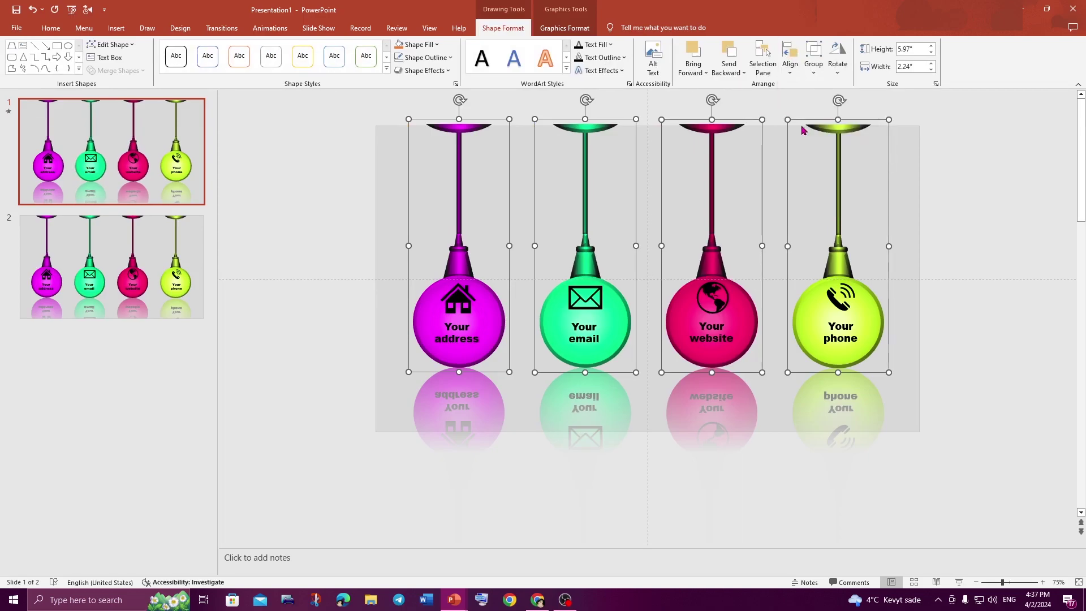
left_click(939, 135)
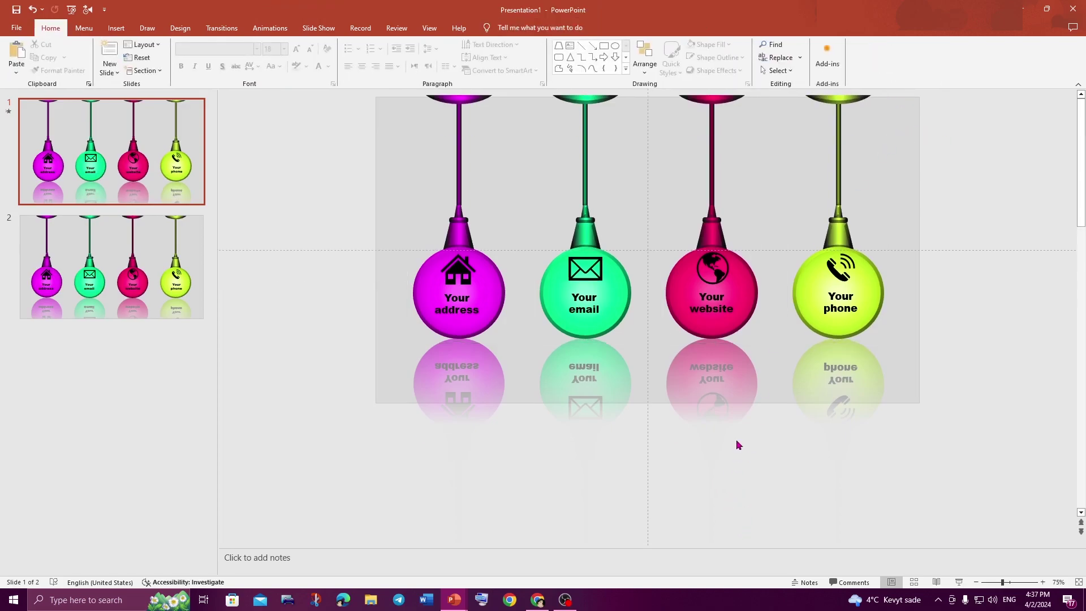
Preview the slide's animations with the yellow phone bulb selected.
left_click(813, 280)
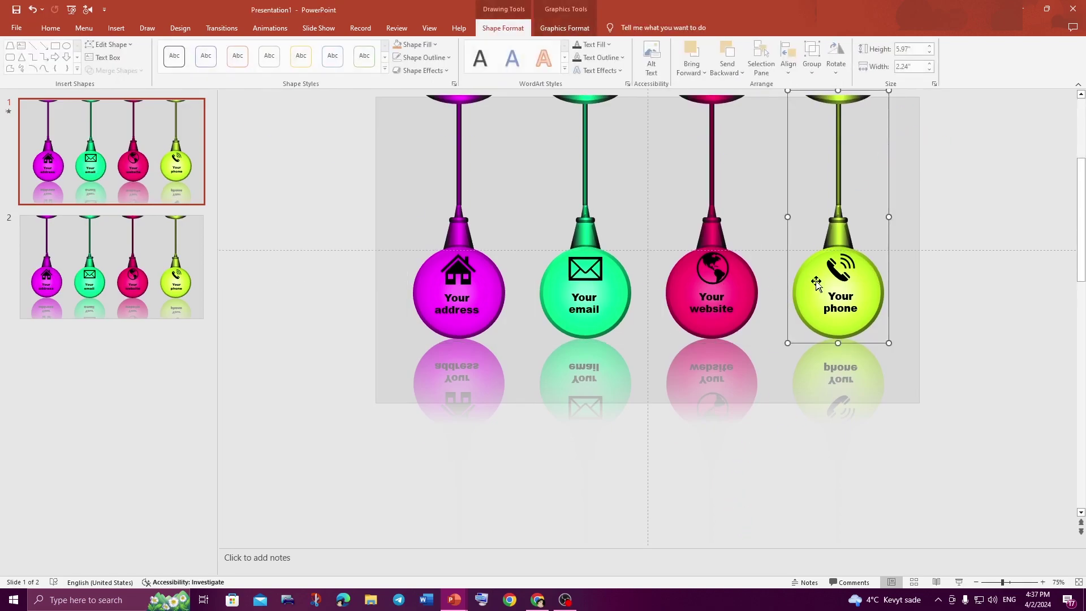
left_click(270, 27)
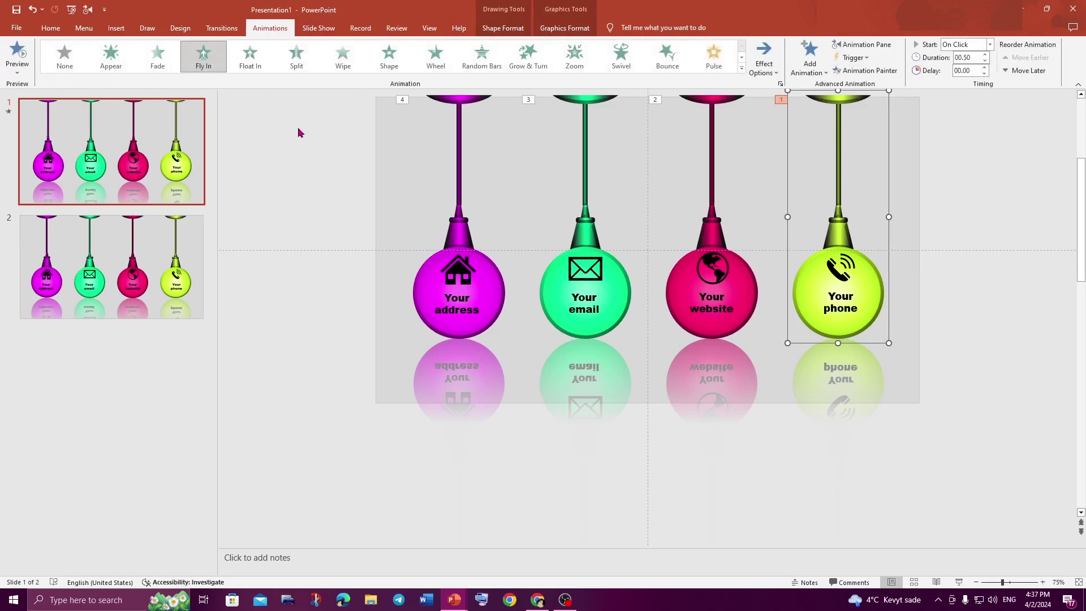
left_click(293, 143)
left_click(15, 55)
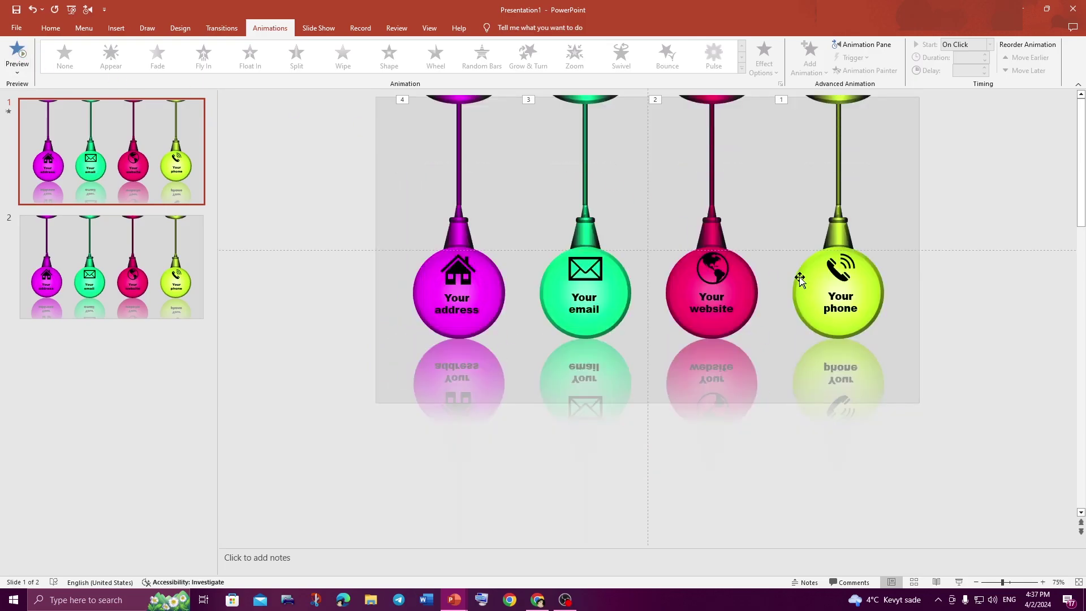
left_click(800, 279)
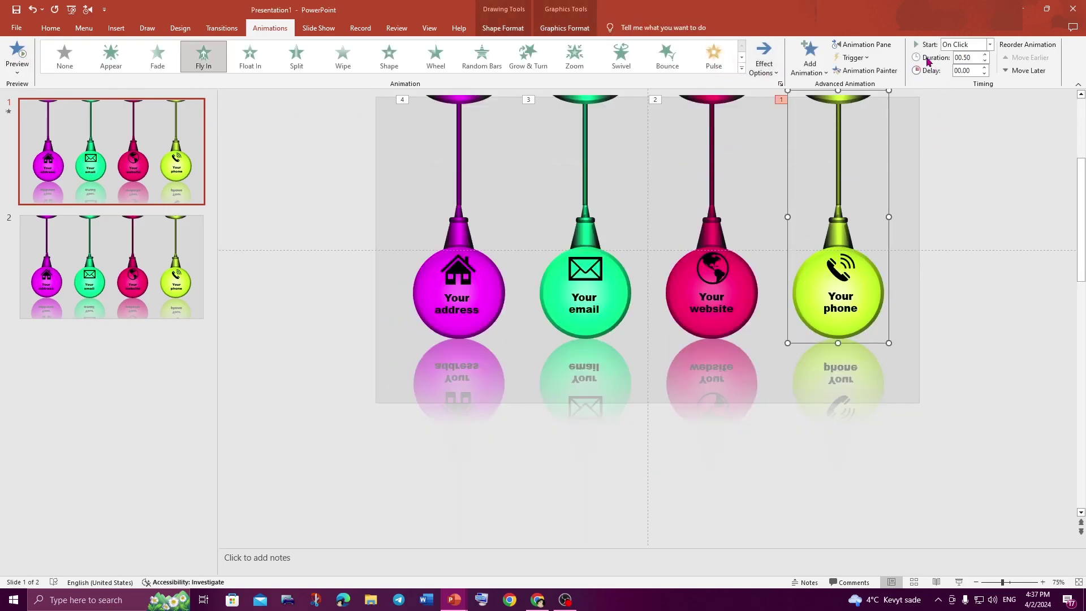
Set a 0.32 sec bounce end on Group 51's Fly In in the Animation Pane.
left_click(863, 44)
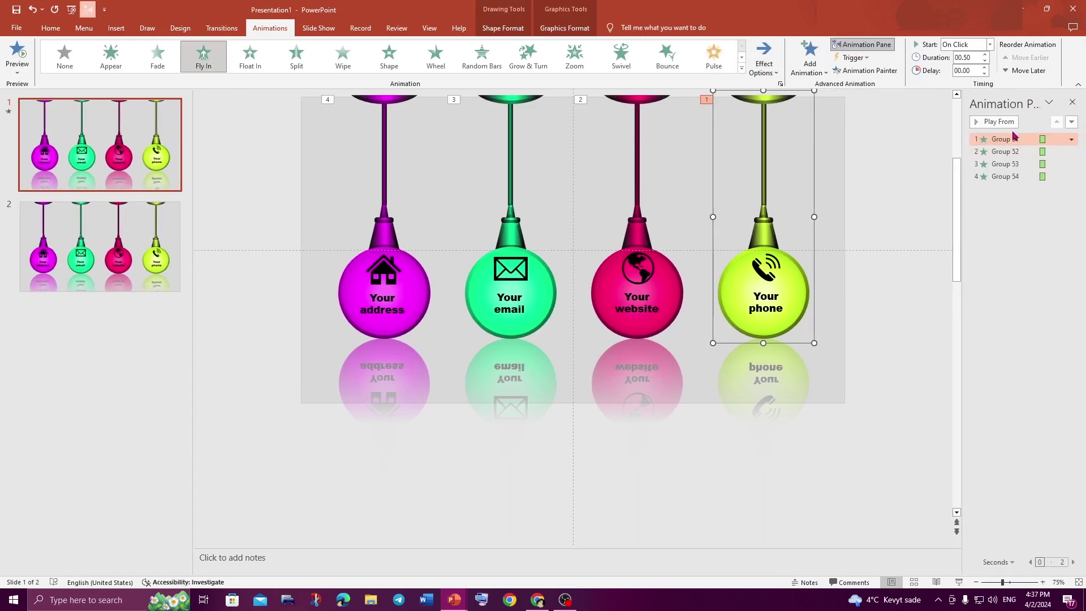
right_click(1012, 139)
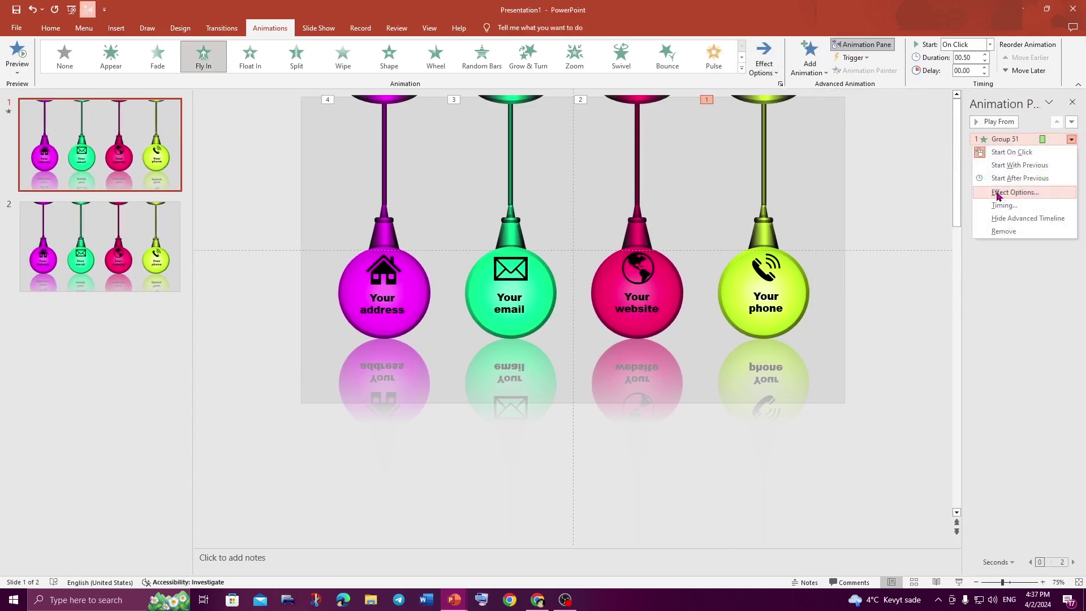
left_click(998, 193)
left_click_drag(310, 289, 327, 289)
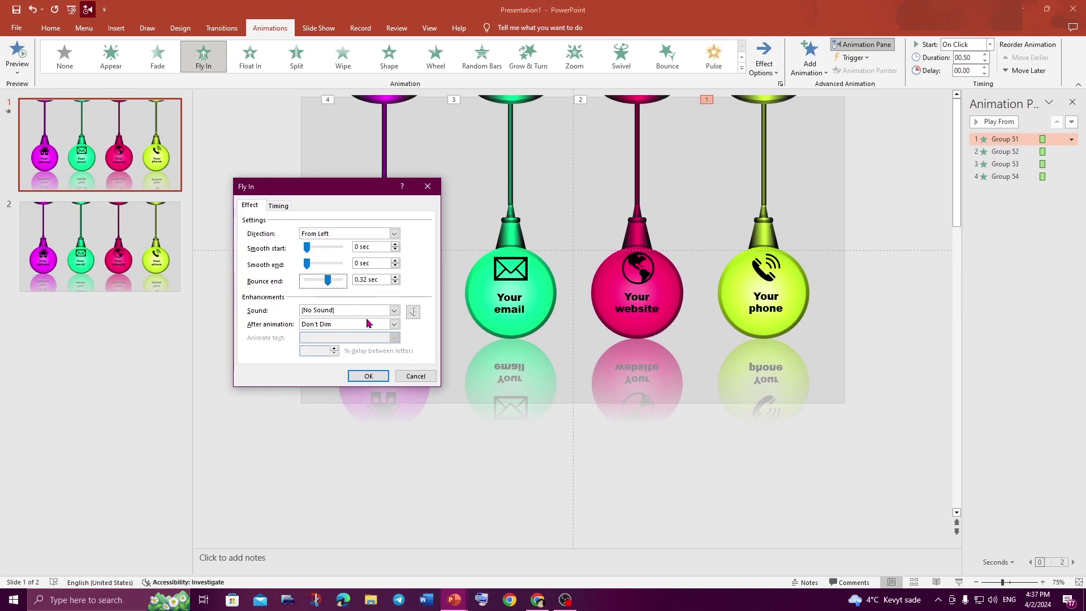
left_click(368, 376)
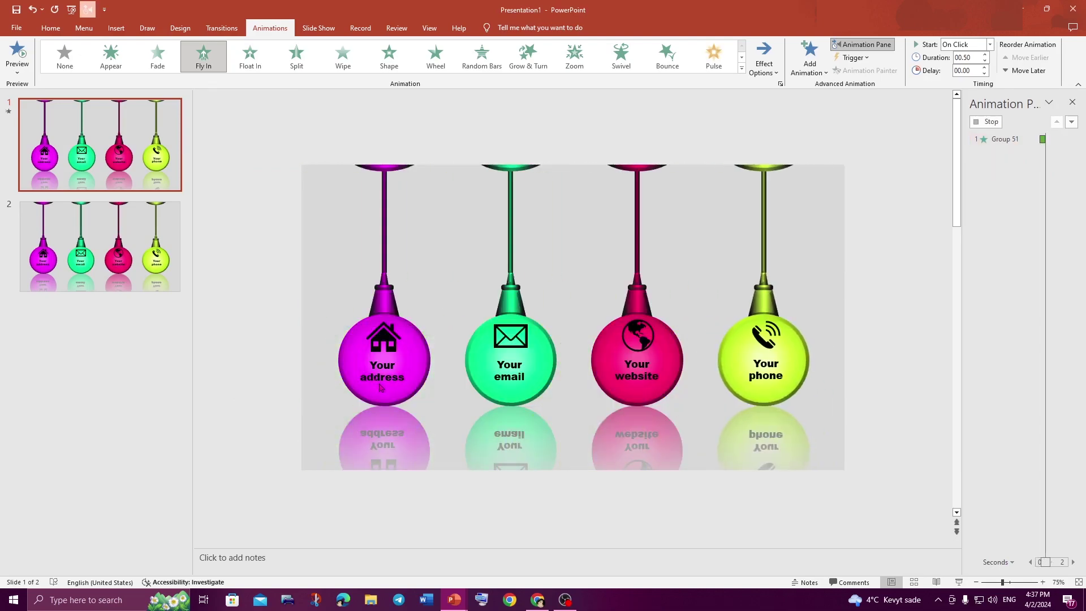
Give the website bulb's Fly In (Group 52) a 0.33 sec bounce end.
left_click(673, 287)
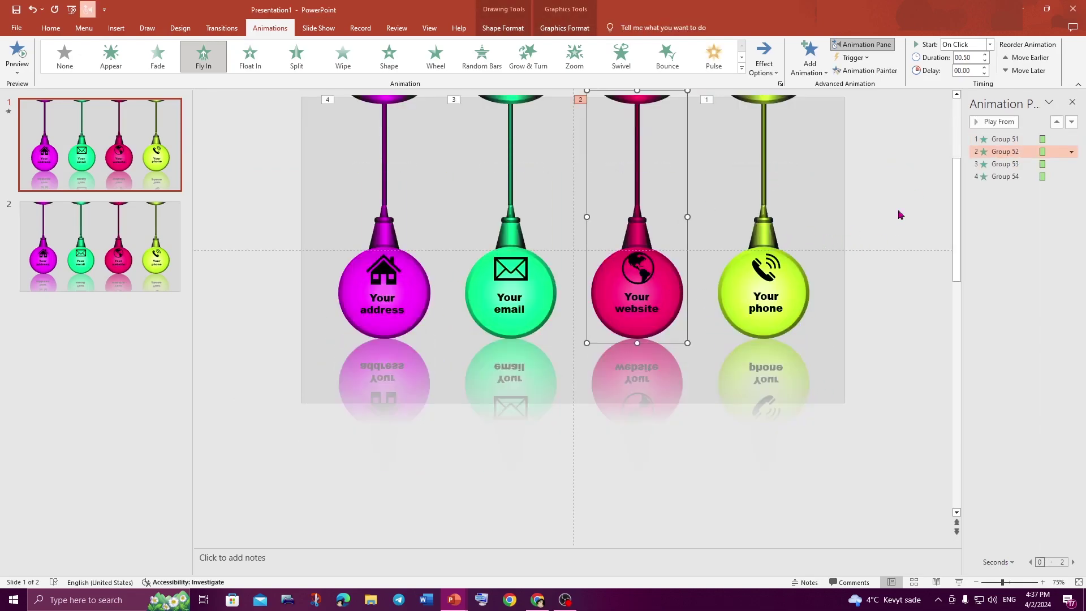
right_click(999, 152)
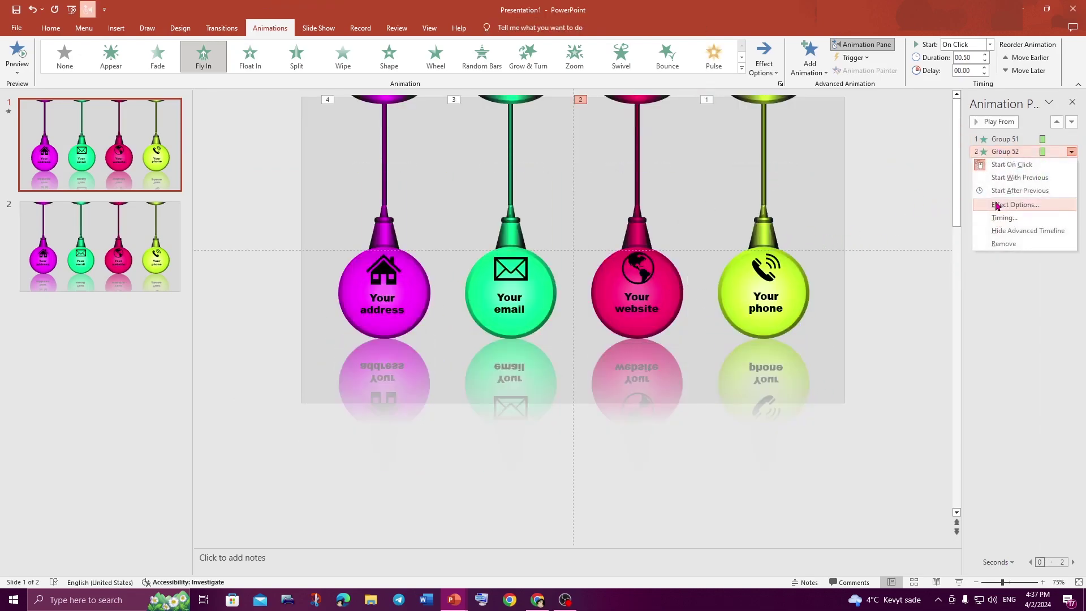
left_click(987, 203)
left_click_drag(308, 284, 330, 287)
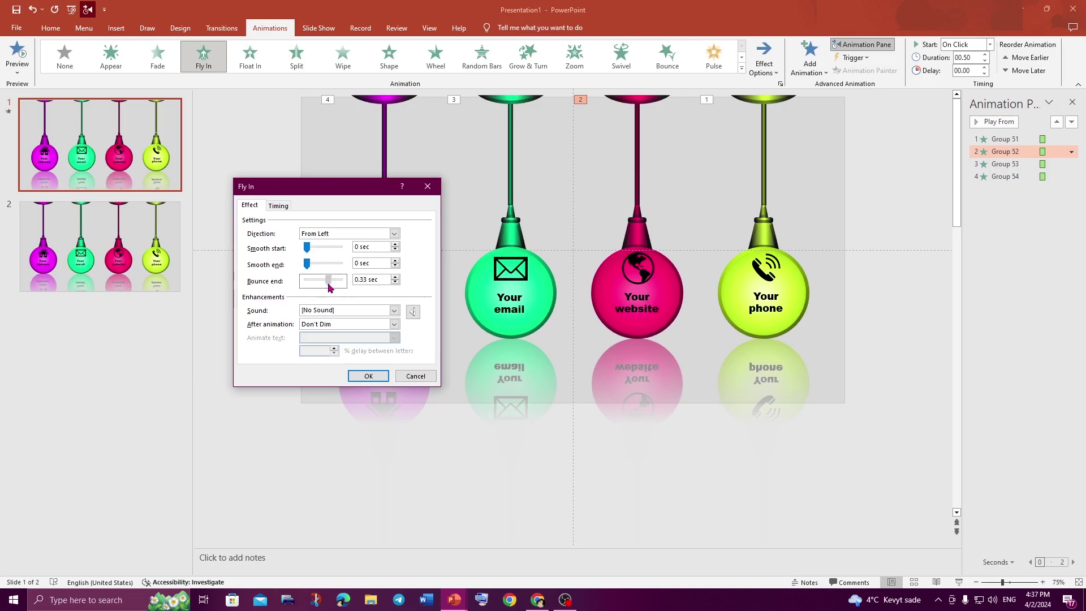
left_click(368, 375)
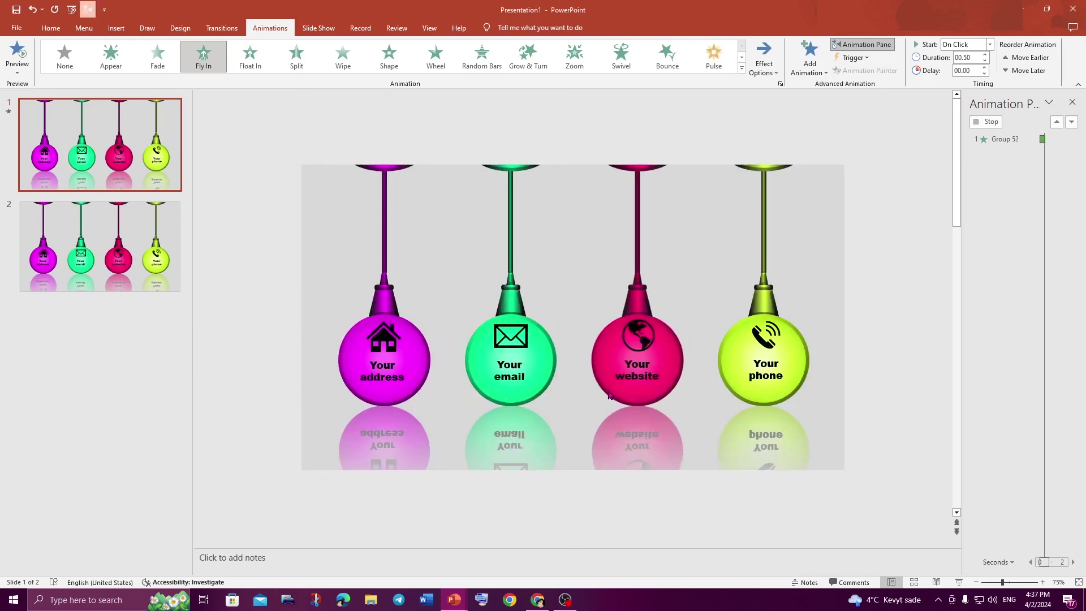
Give the email bulb's Fly In a 0.33 sec bounce end and preview it.
left_click(538, 317)
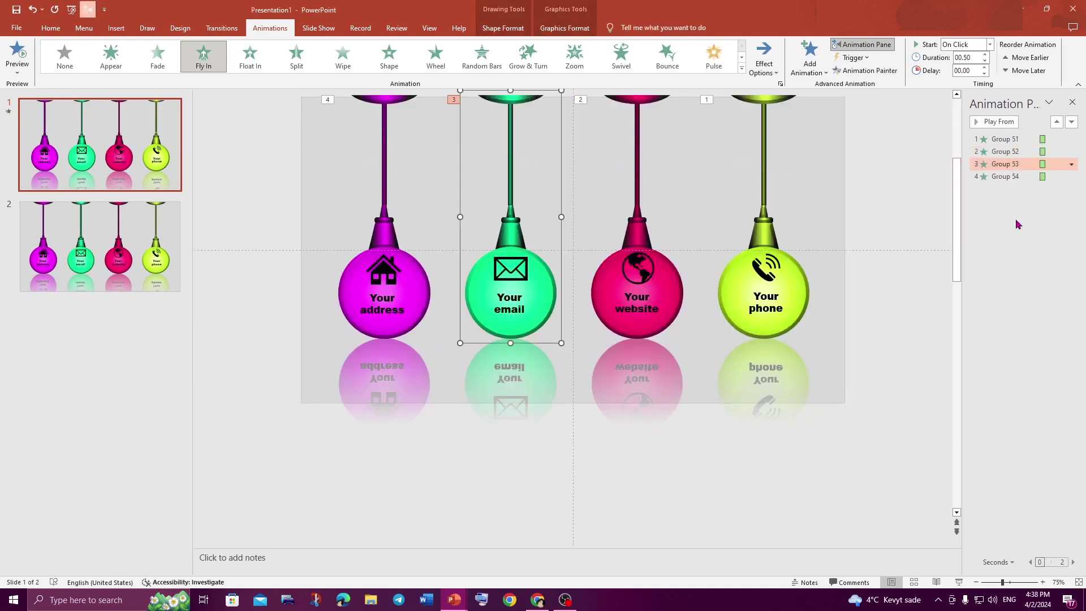
right_click(1007, 164)
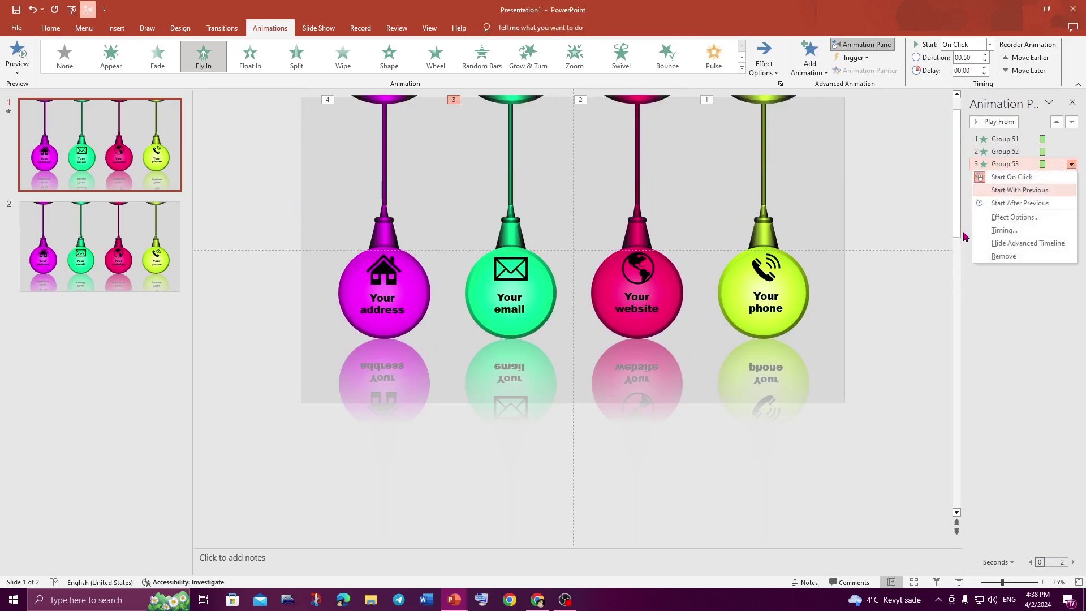
left_click(1004, 215)
left_click_drag(306, 285, 325, 287)
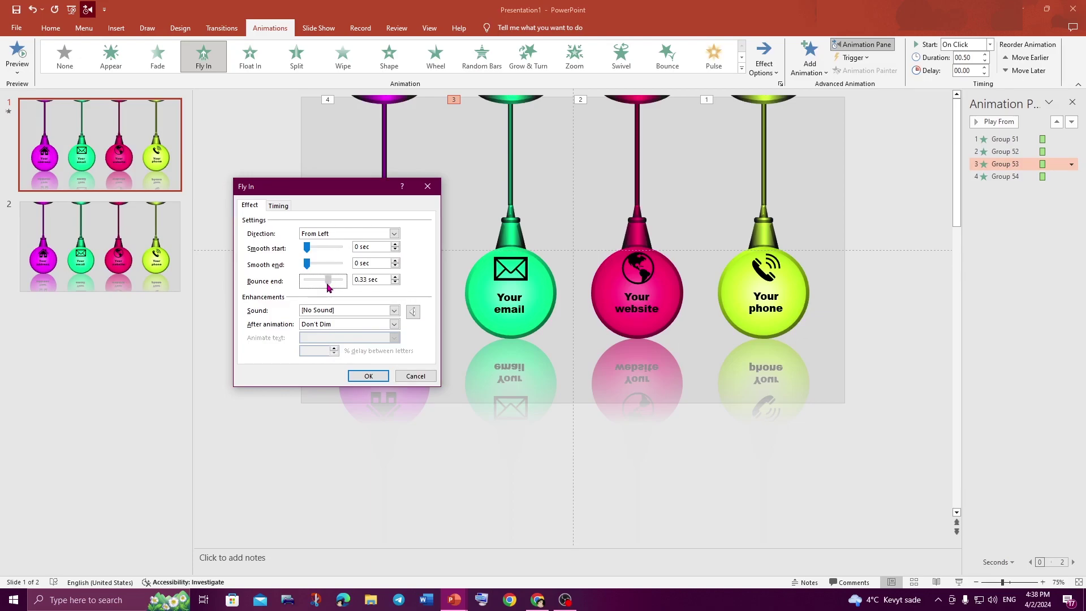
left_click(365, 375)
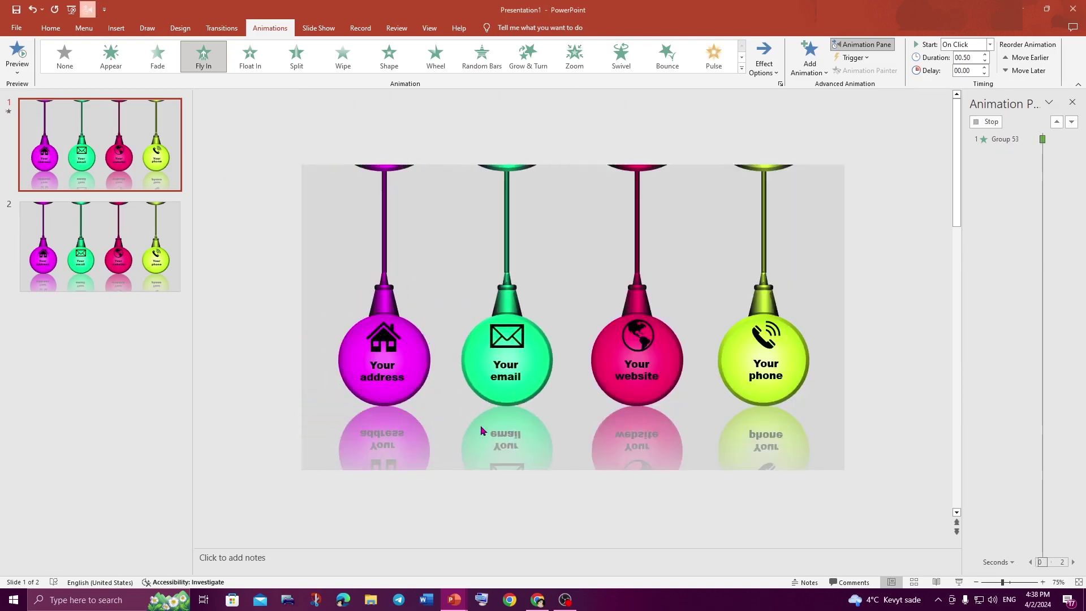
Add a 0.32 sec bounce end to Group 54's Fly In, then close the Animation Pane.
left_click(406, 300)
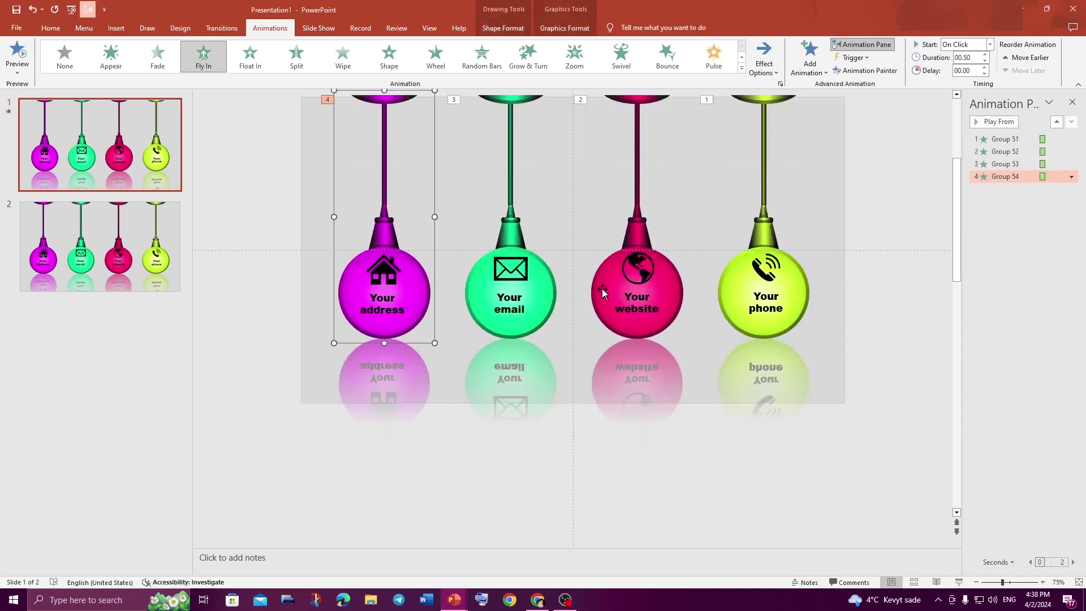
left_click(1071, 176)
left_click(1002, 229)
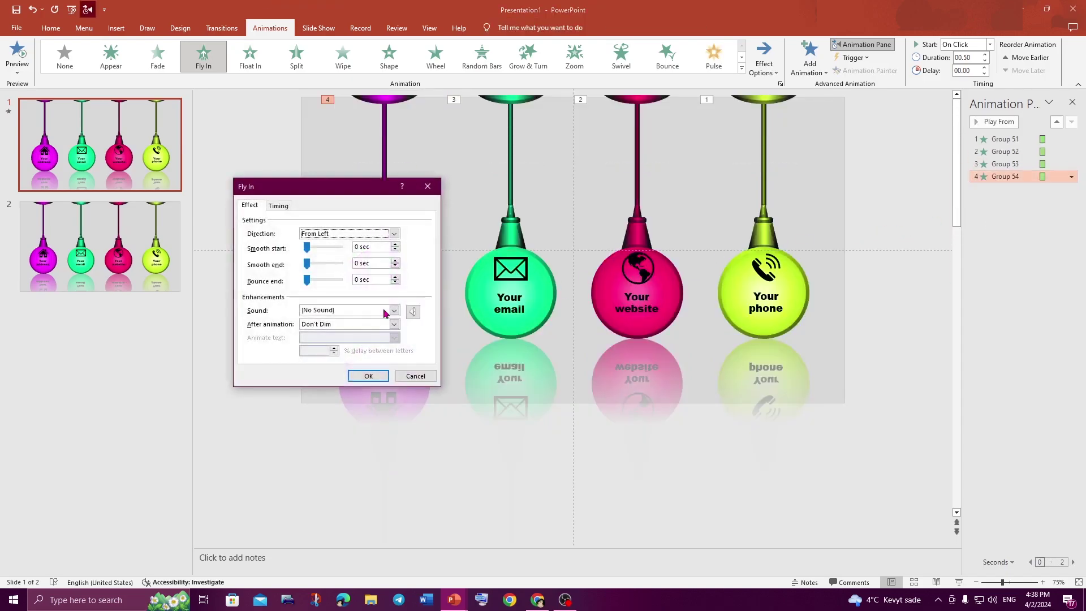
left_click_drag(305, 283, 327, 284)
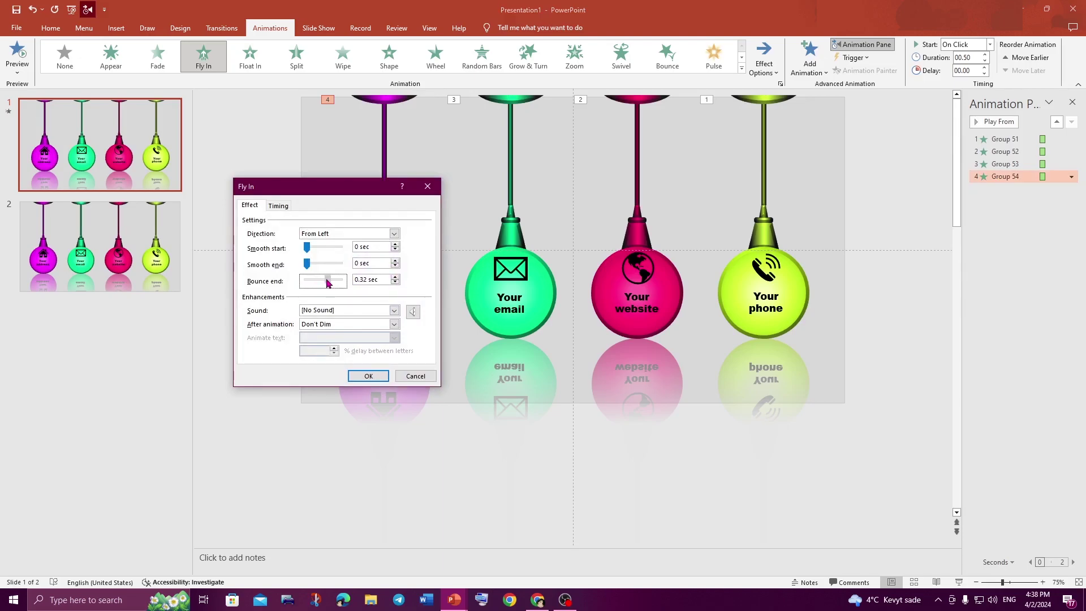
left_click(362, 374)
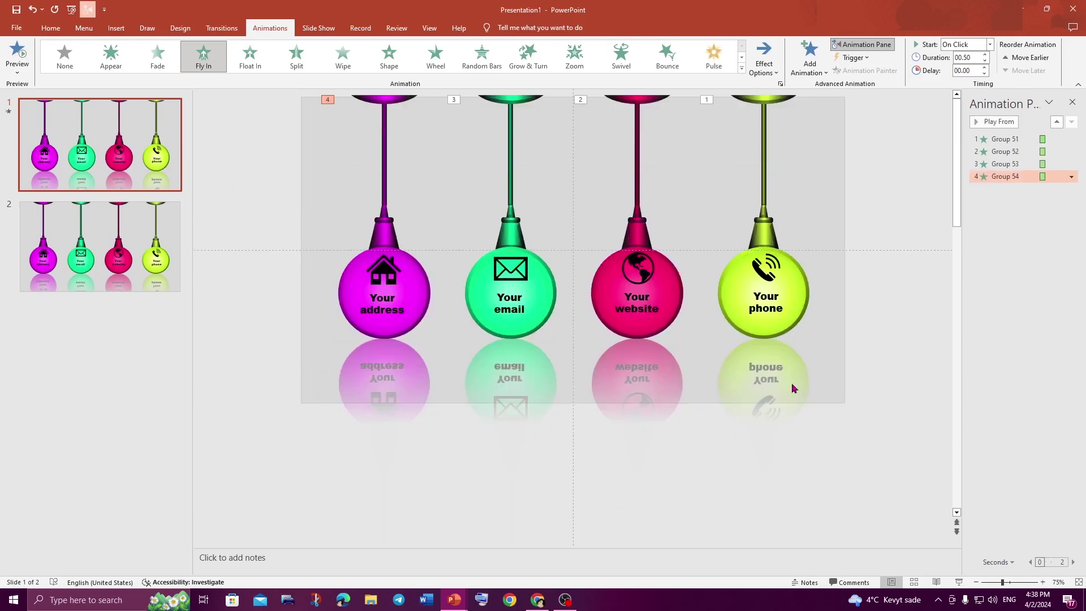
left_click(1072, 102)
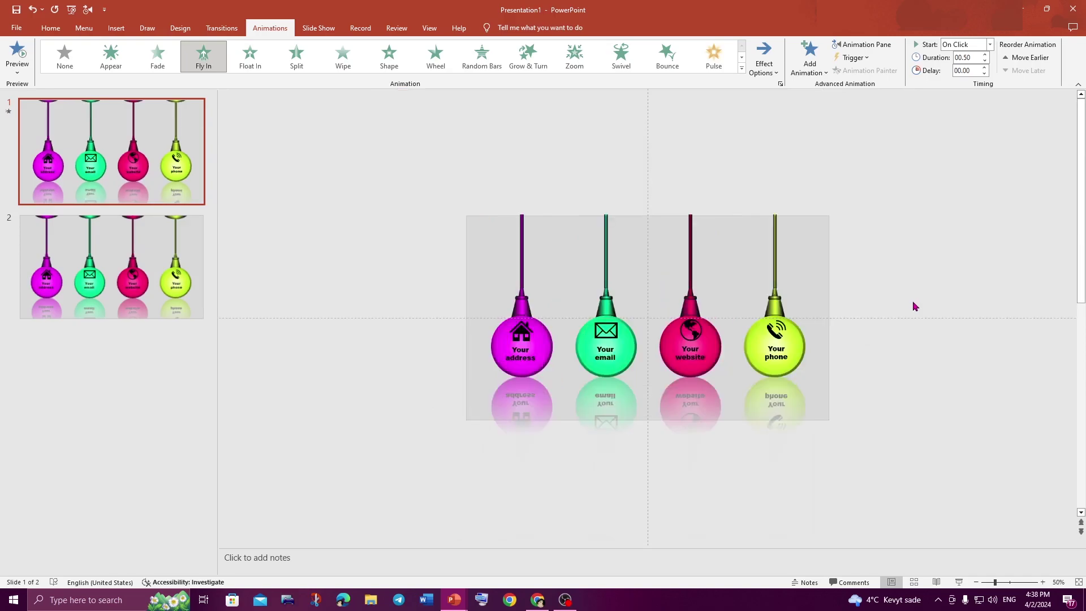
Raise the Fly In duration to 1.75 sec for the phone bulb and 1.25 sec for the website bulb.
left_click(876, 171)
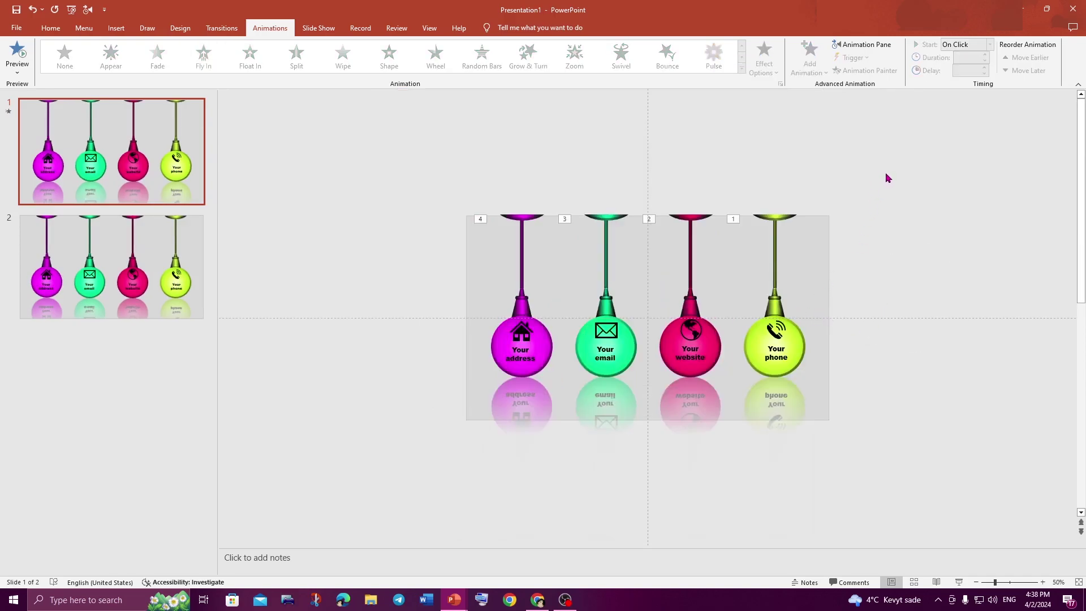
left_click_drag(895, 172, 730, 435)
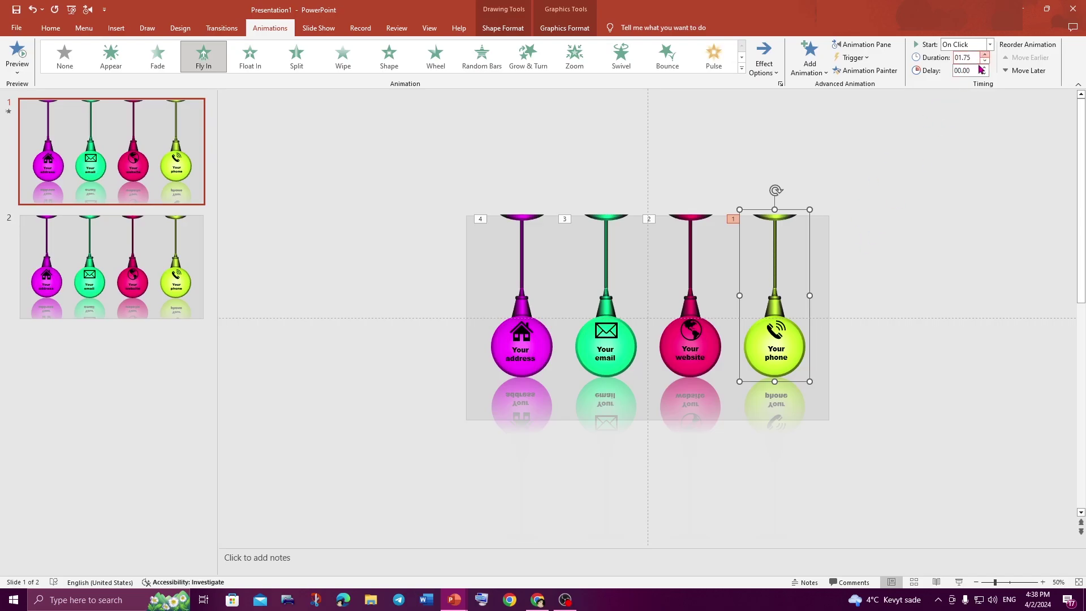
left_click(796, 204)
left_click_drag(722, 184, 642, 454)
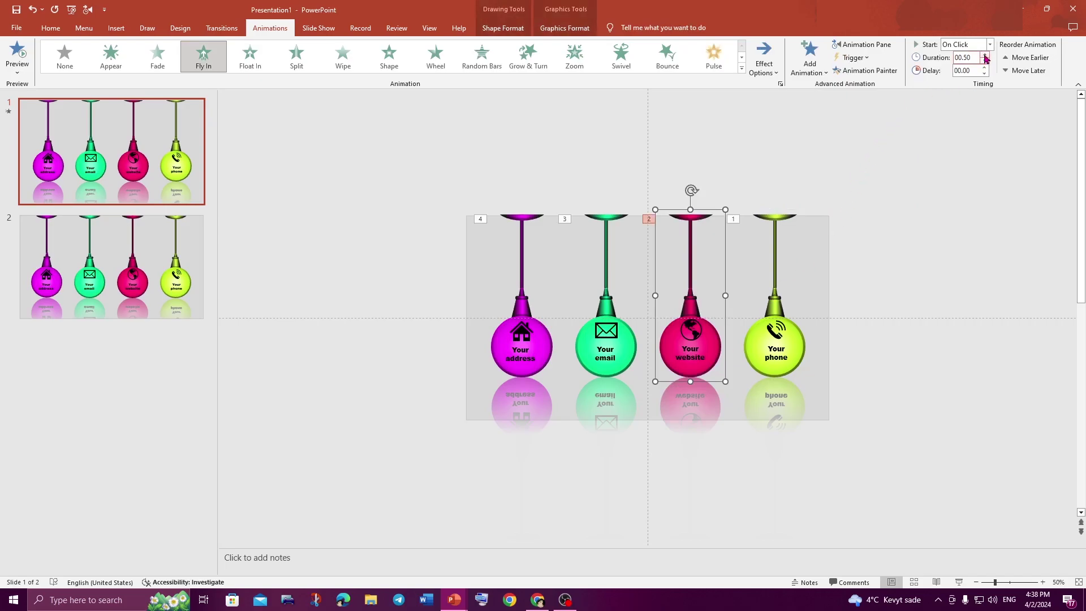
left_click(664, 153)
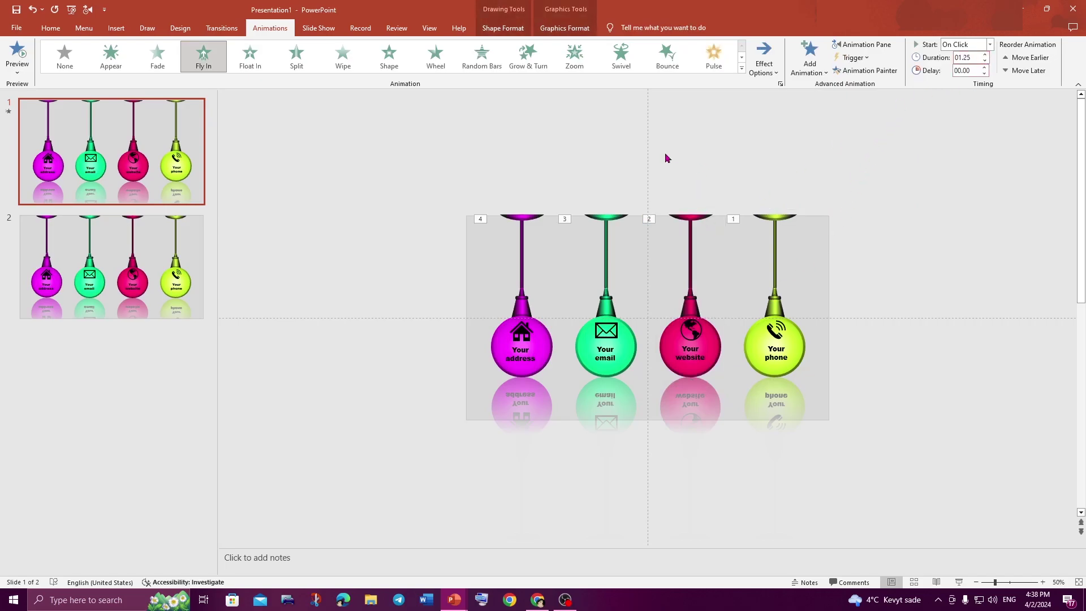
left_click_drag(650, 163, 548, 474)
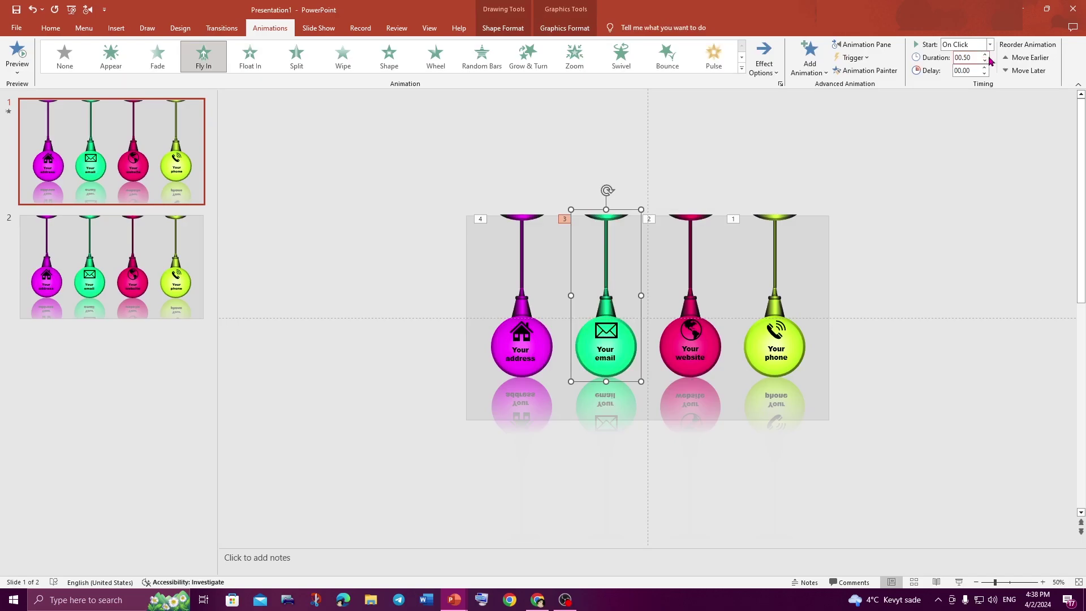
left_click(899, 215)
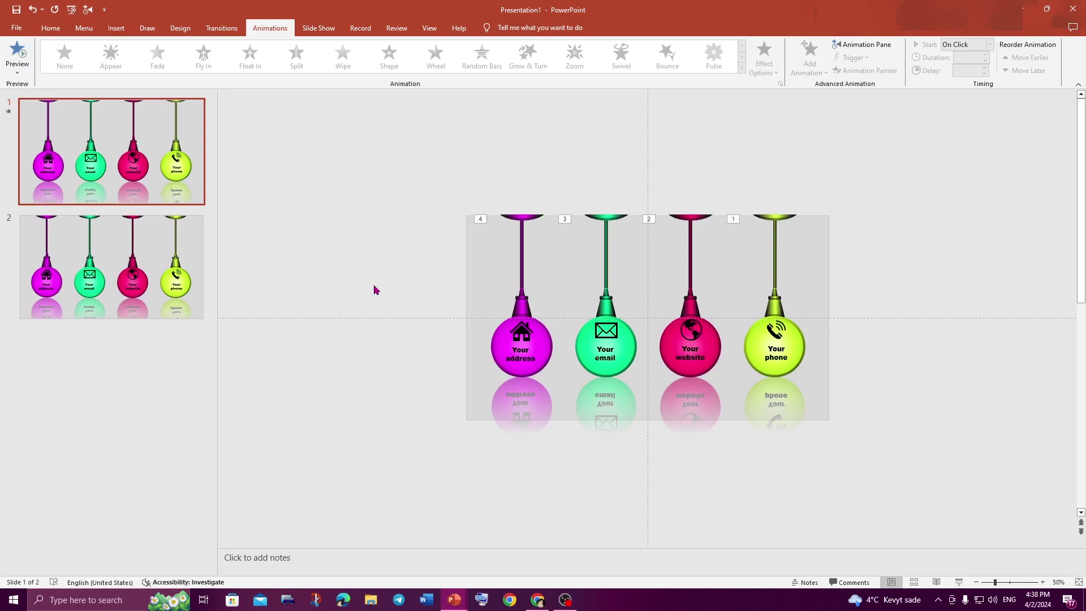
Zoom the canvas and play the Animations tab preview of the four bulbs.
scroll(373, 284, "up", 2)
scroll(372, 285, "up", 2)
scroll(371, 289, "up", 2)
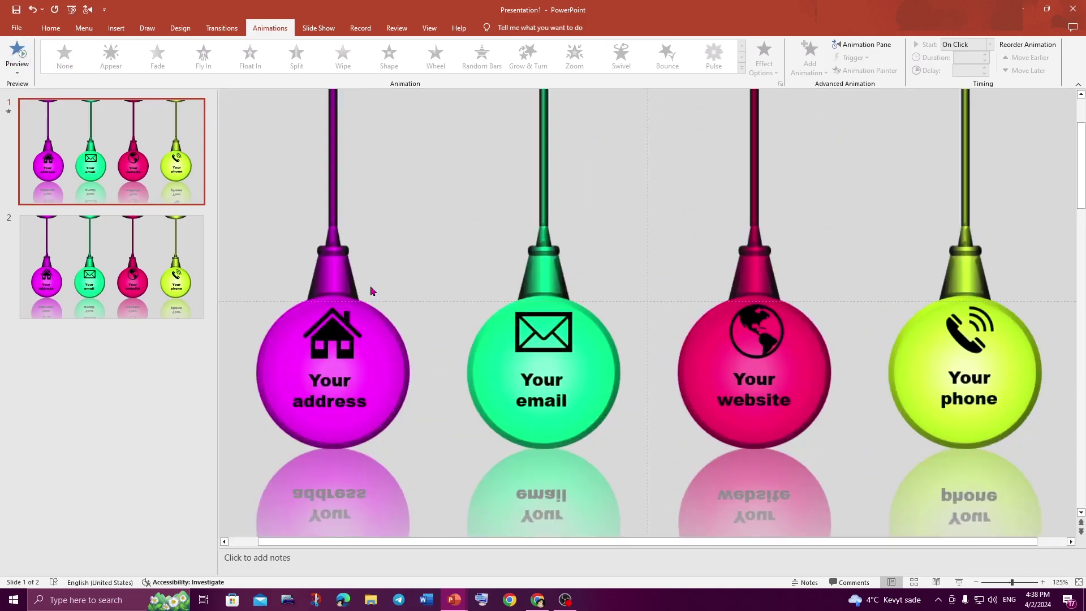
scroll(375, 290, "down", 1)
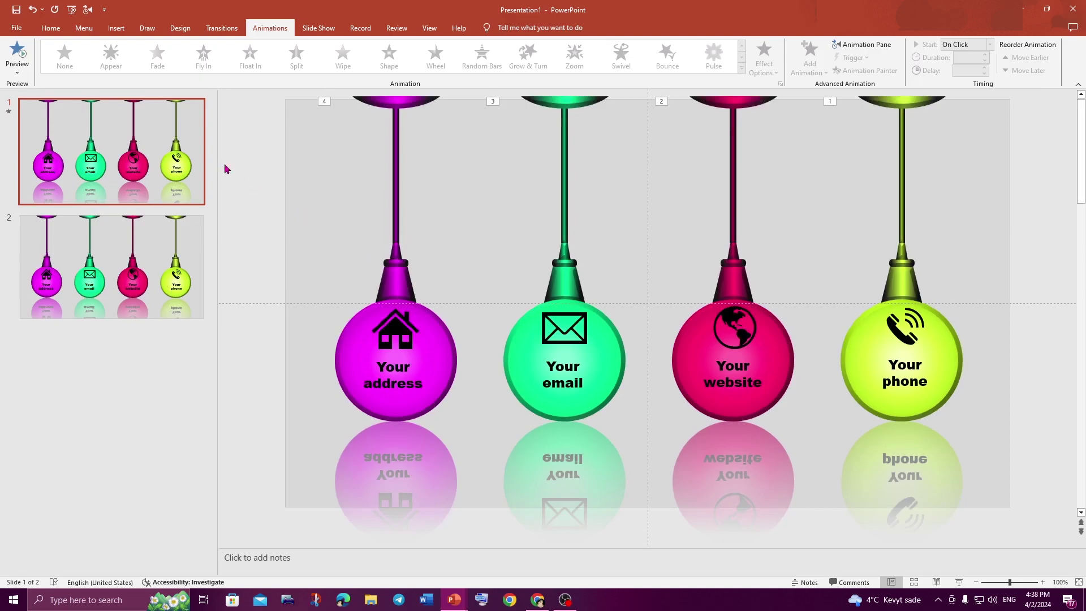
left_click(21, 61)
Start the slide show and bring in the phone, website, email and address bulbs in turn.
left_click(958, 583)
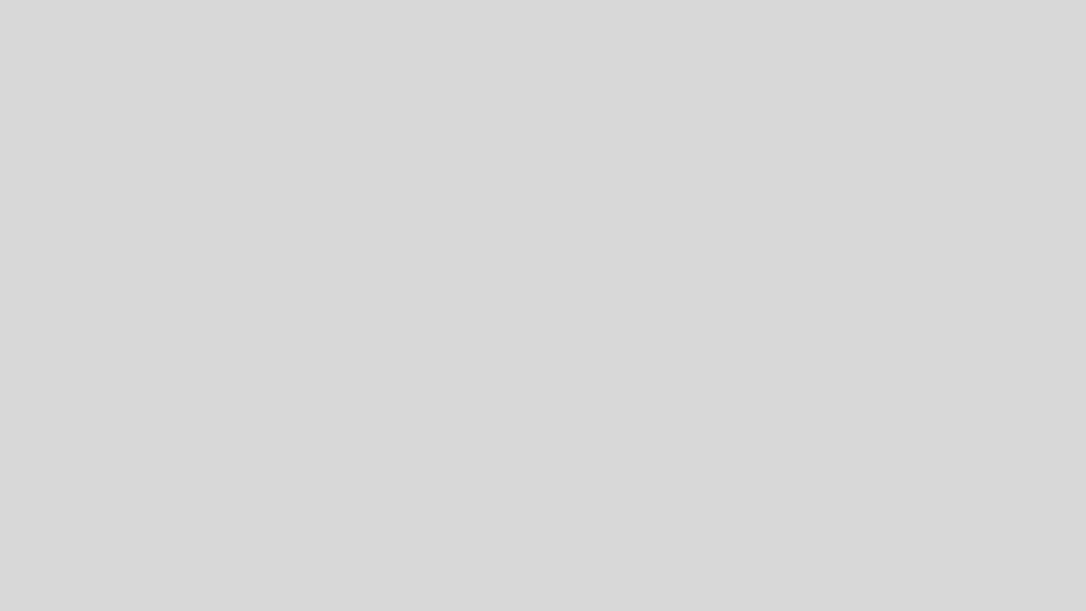
left_click(410, 383)
left_click(410, 387)
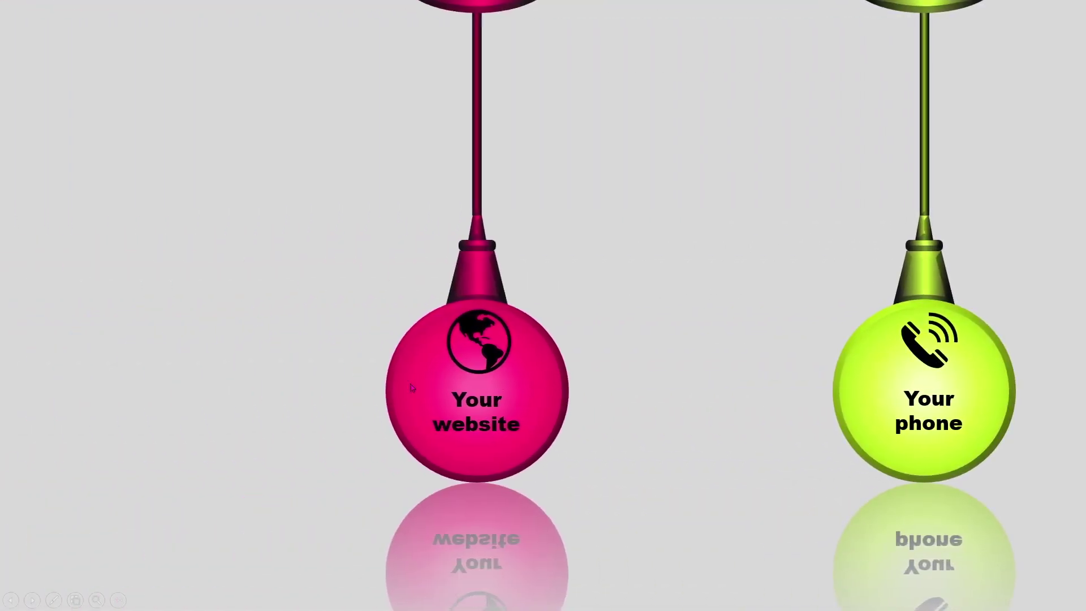
left_click(410, 387)
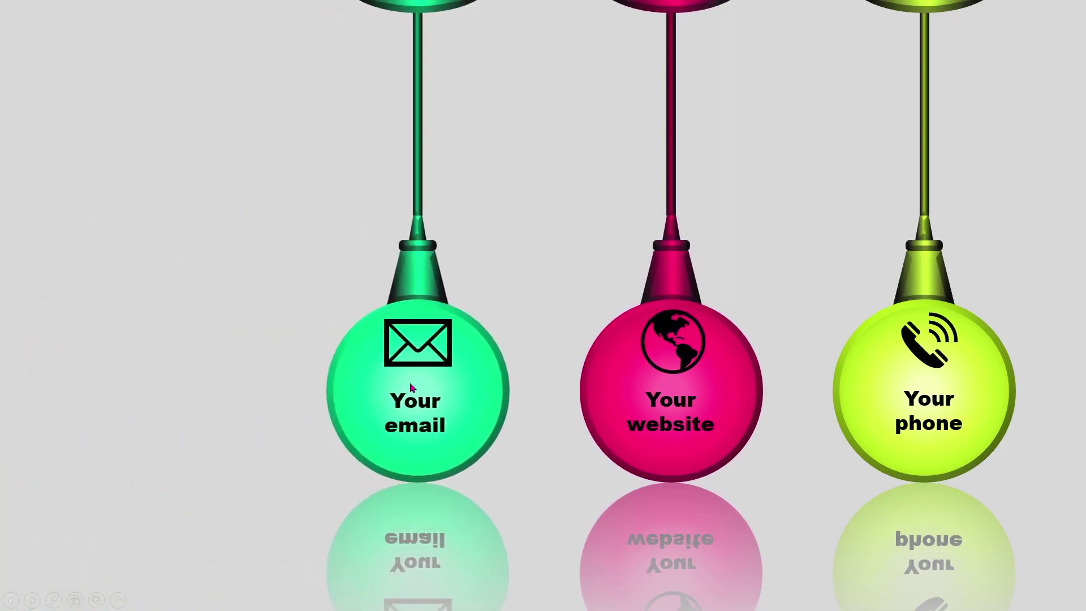
left_click(409, 382)
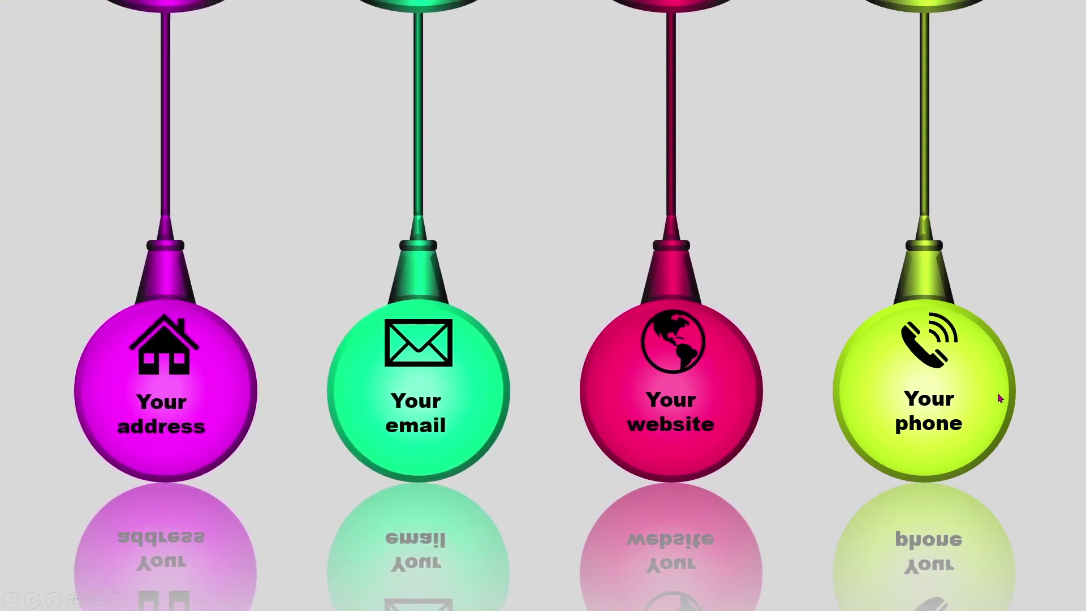